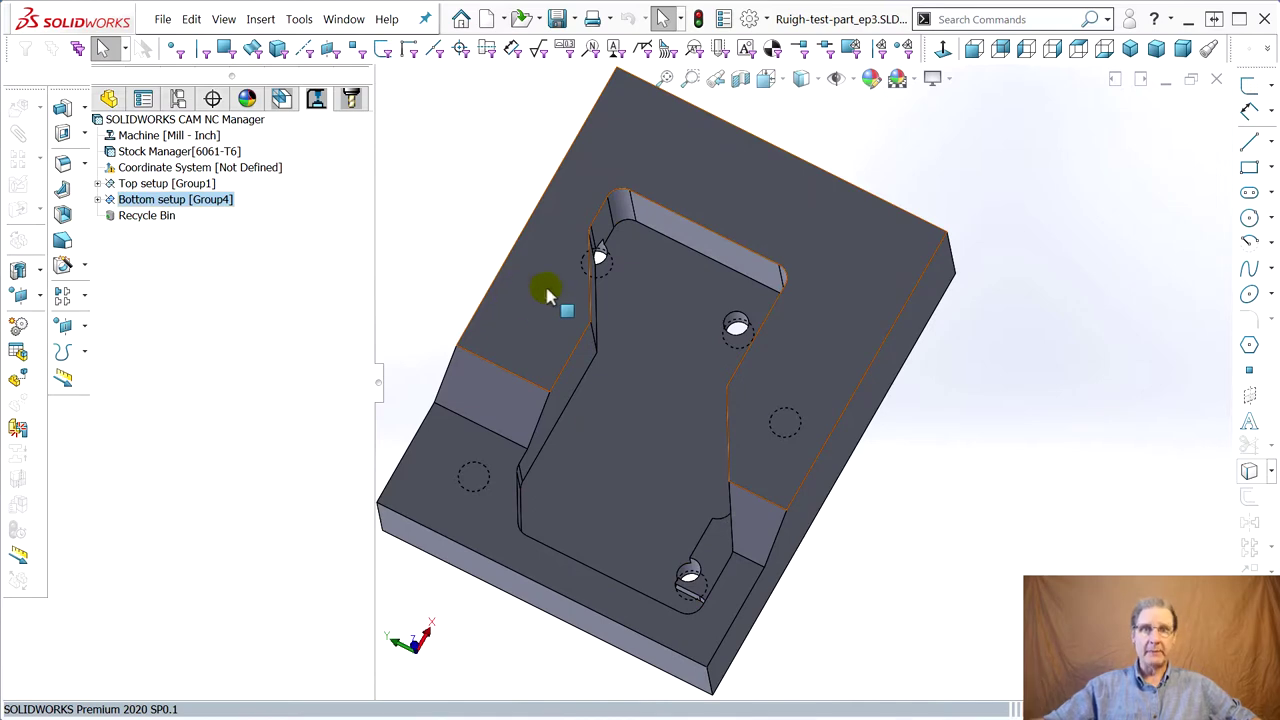
Launch Simulate Toolpath for the entire machining program from the NC Manager.
{"action": "right_click", "coordinate": [191, 120]}
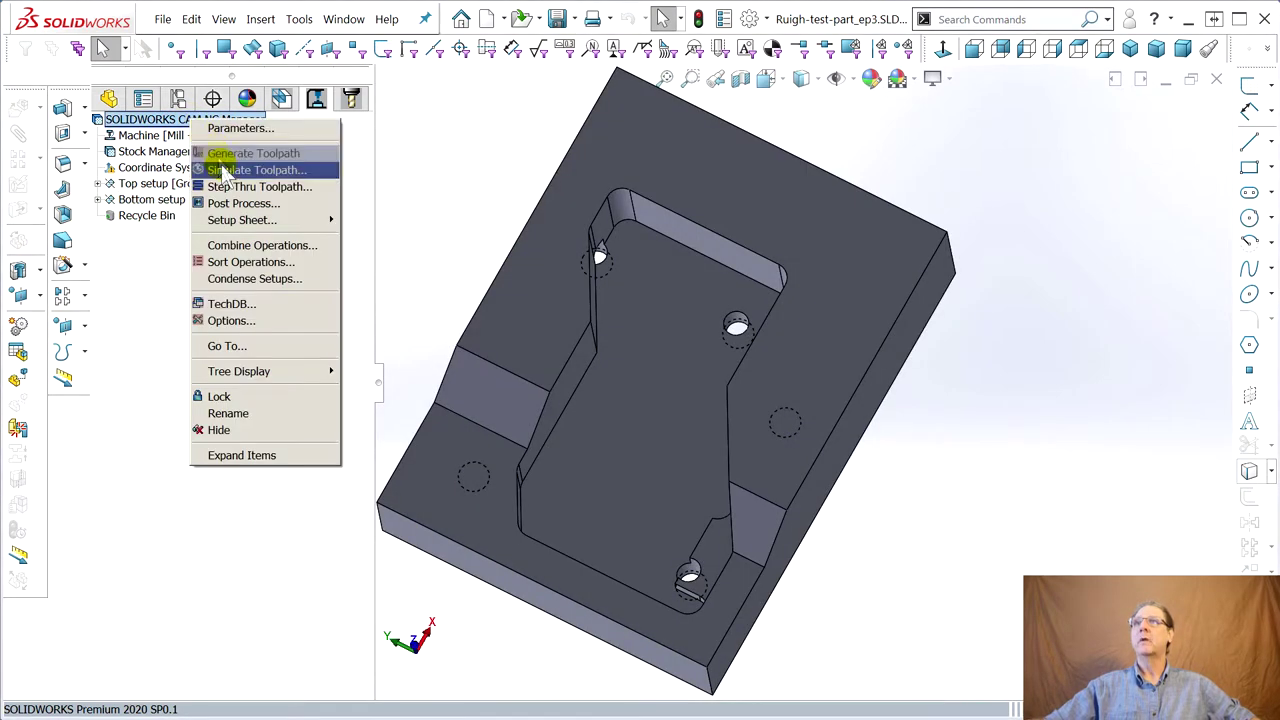
{"action": "left_click", "coordinate": [256, 170]}
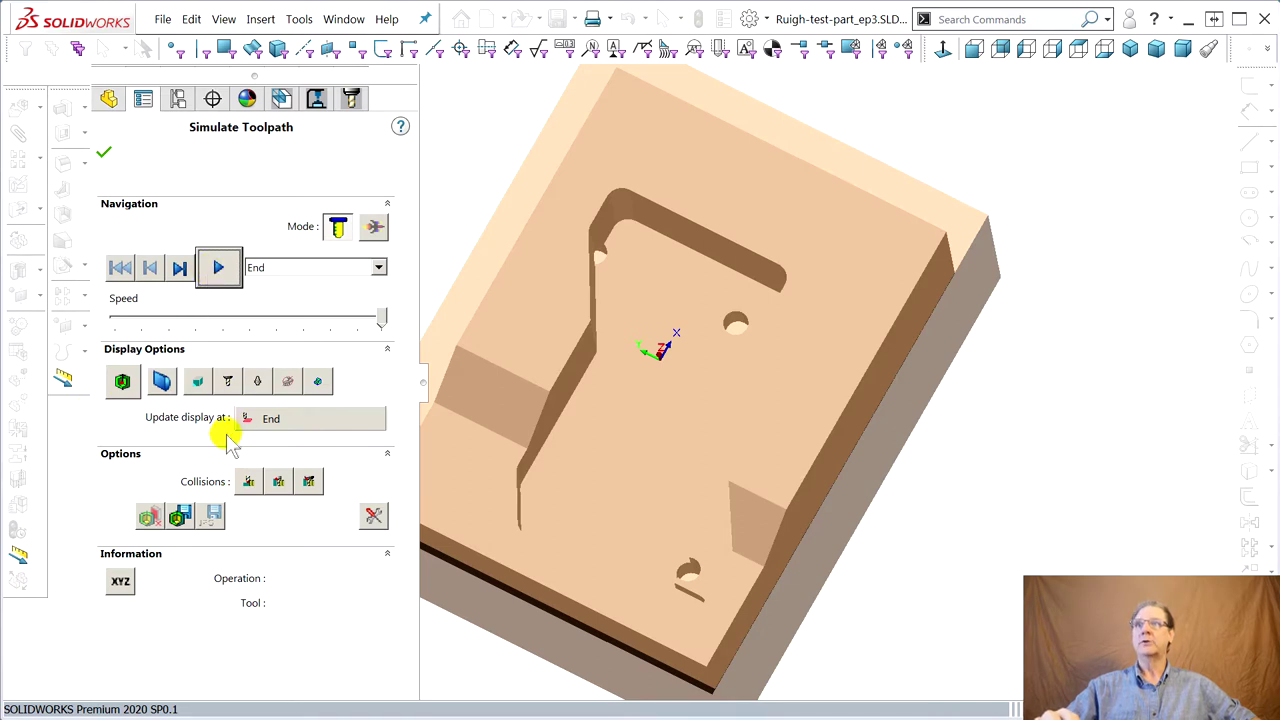
Play the full toolpath simulation with the display updating at End.
{"action": "left_click", "coordinate": [285, 422]}
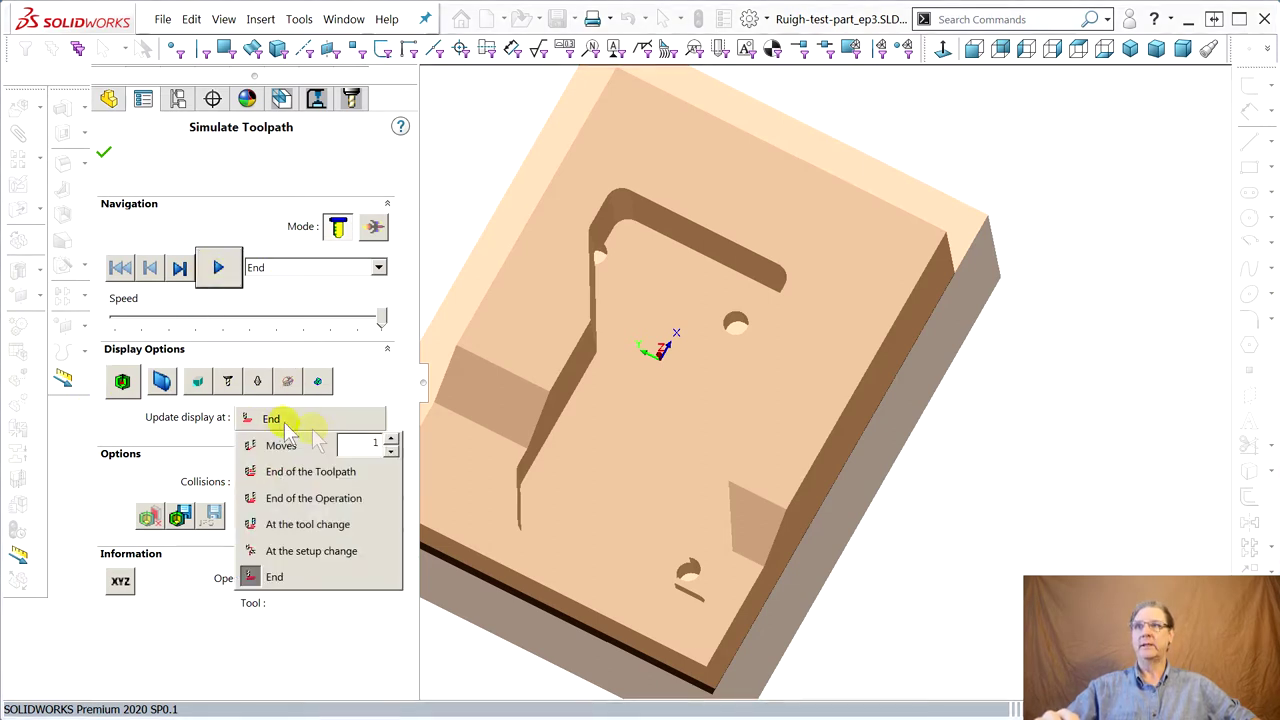
{"action": "left_click", "coordinate": [218, 267]}
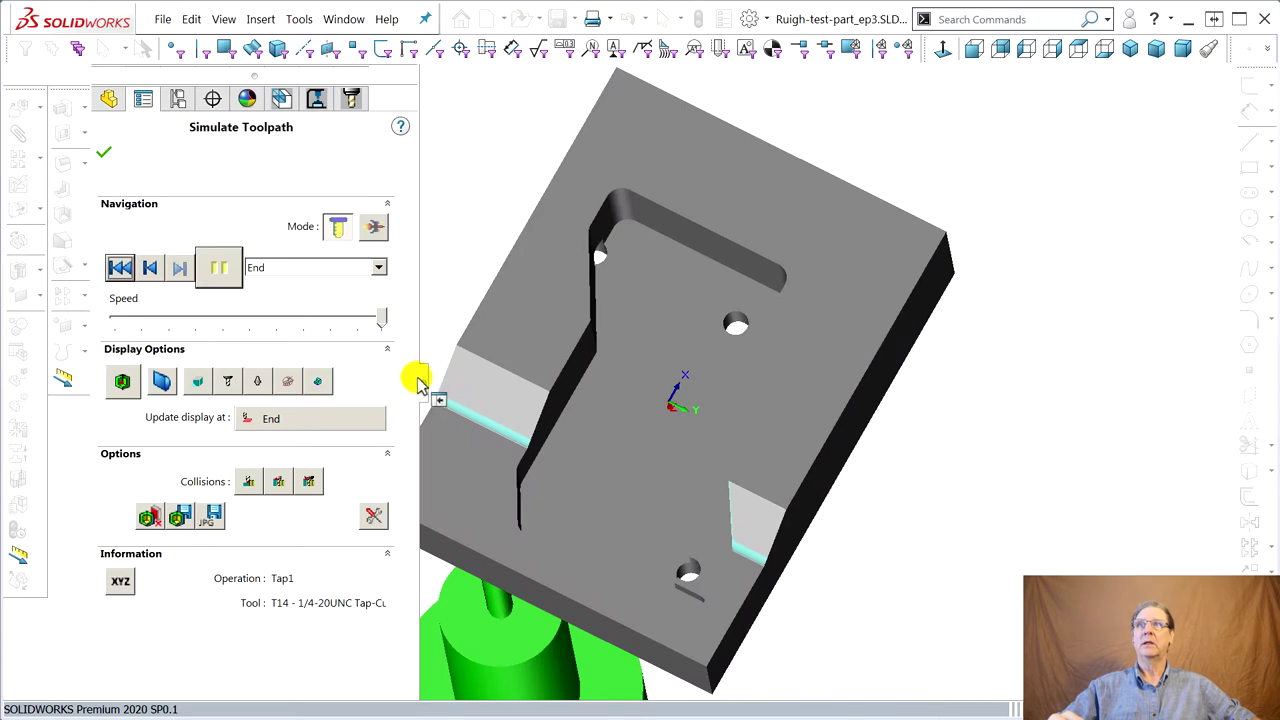
{"action": "mouse_move", "coordinate": [420, 385]}
{"action": "left_mouse_down"}
{"action": "mouse_move", "coordinate": [371, 372]}
{"action": "mouse_move", "coordinate": [408, 374]}
{"action": "left_mouse_up"}
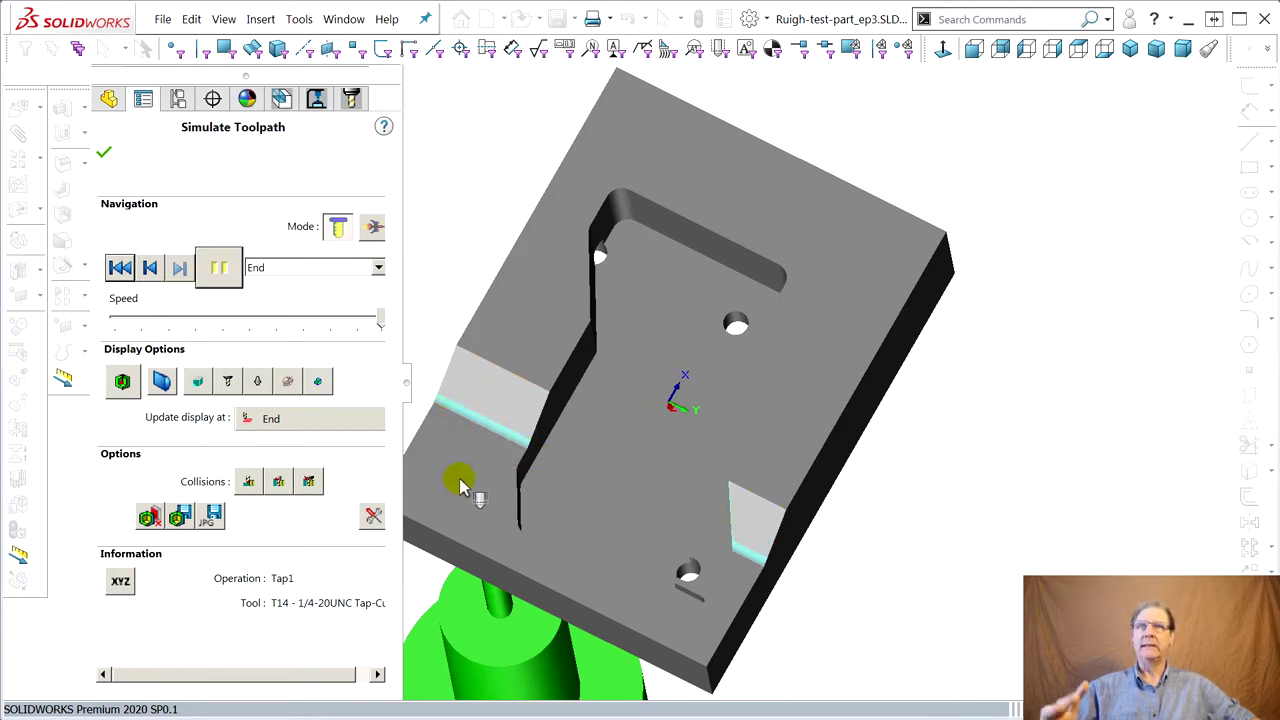
Show the difference against the design model, zoom onto the chamfer base, then close the simulation.
{"action": "left_click", "coordinate": [121, 384]}
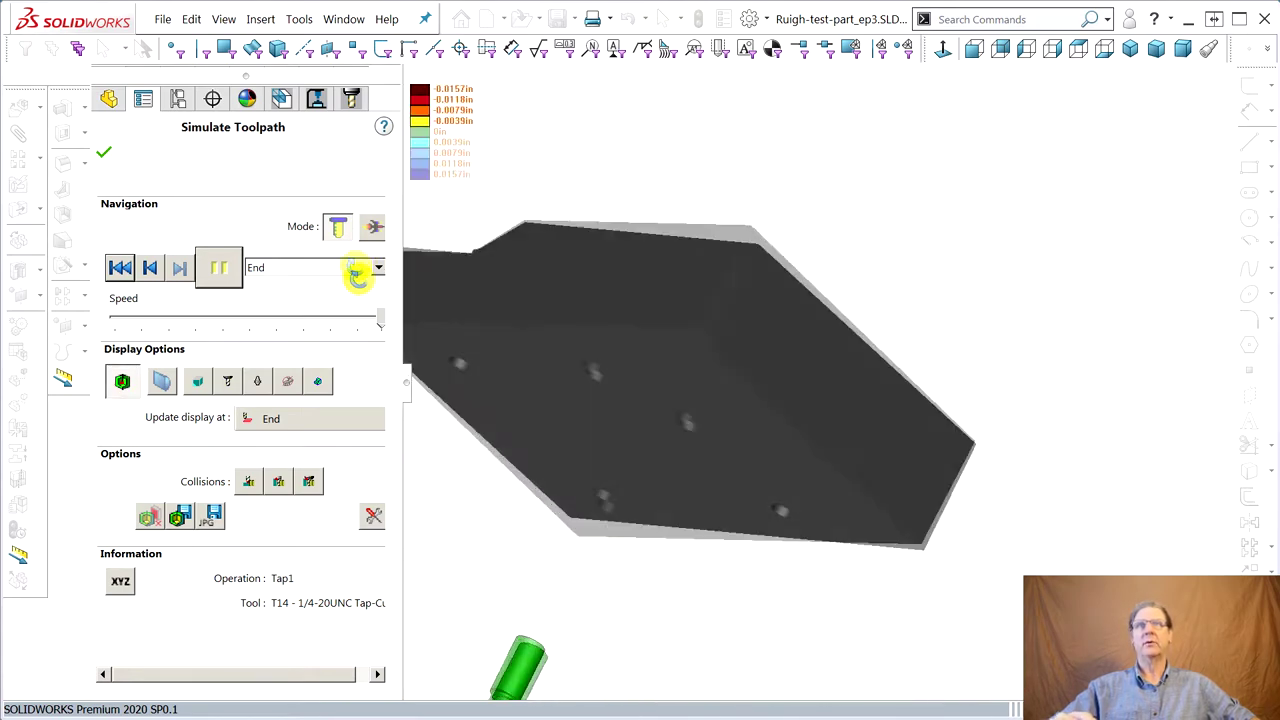
{"action": "right_click", "coordinate": [668, 435]}
{"action": "key", "text": "Escape"}
{"action": "key", "text": "ctrl+1"}
{"action": "scroll", "coordinate": [660, 357], "scroll_direction": "down", "scroll_amount": 4}
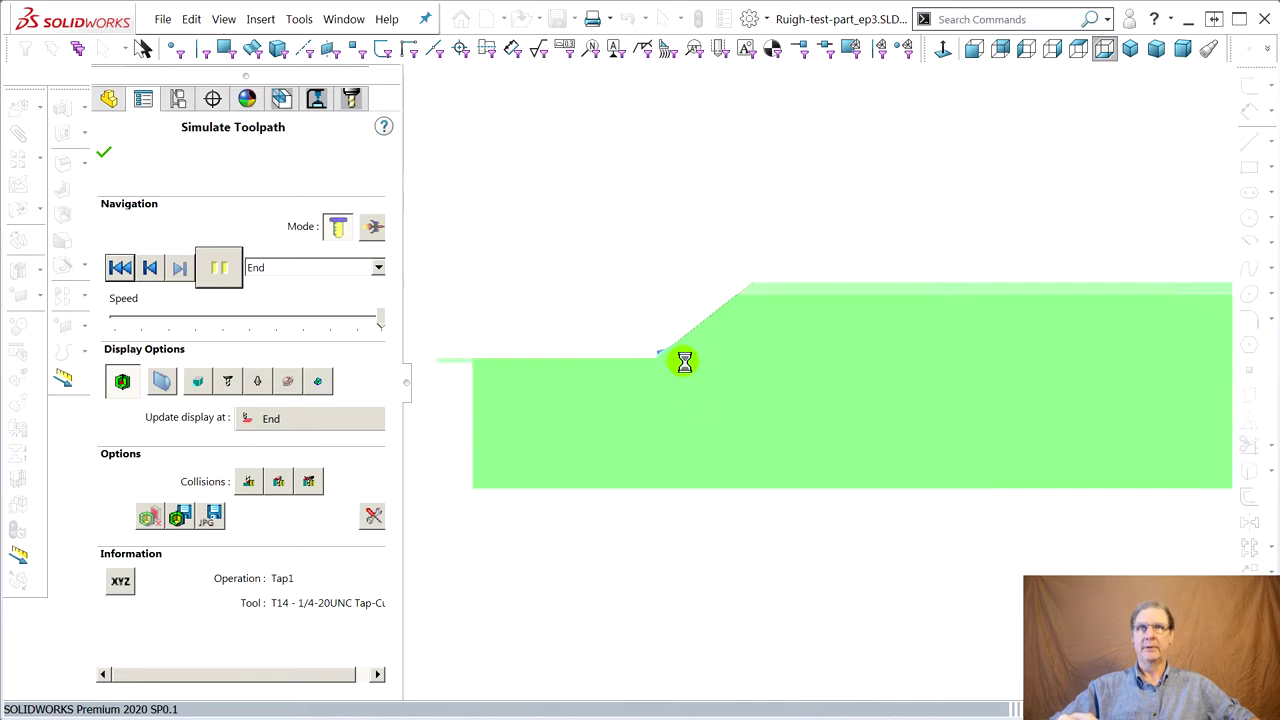
{"action": "scroll", "coordinate": [677, 358], "scroll_direction": "down", "scroll_amount": 6}
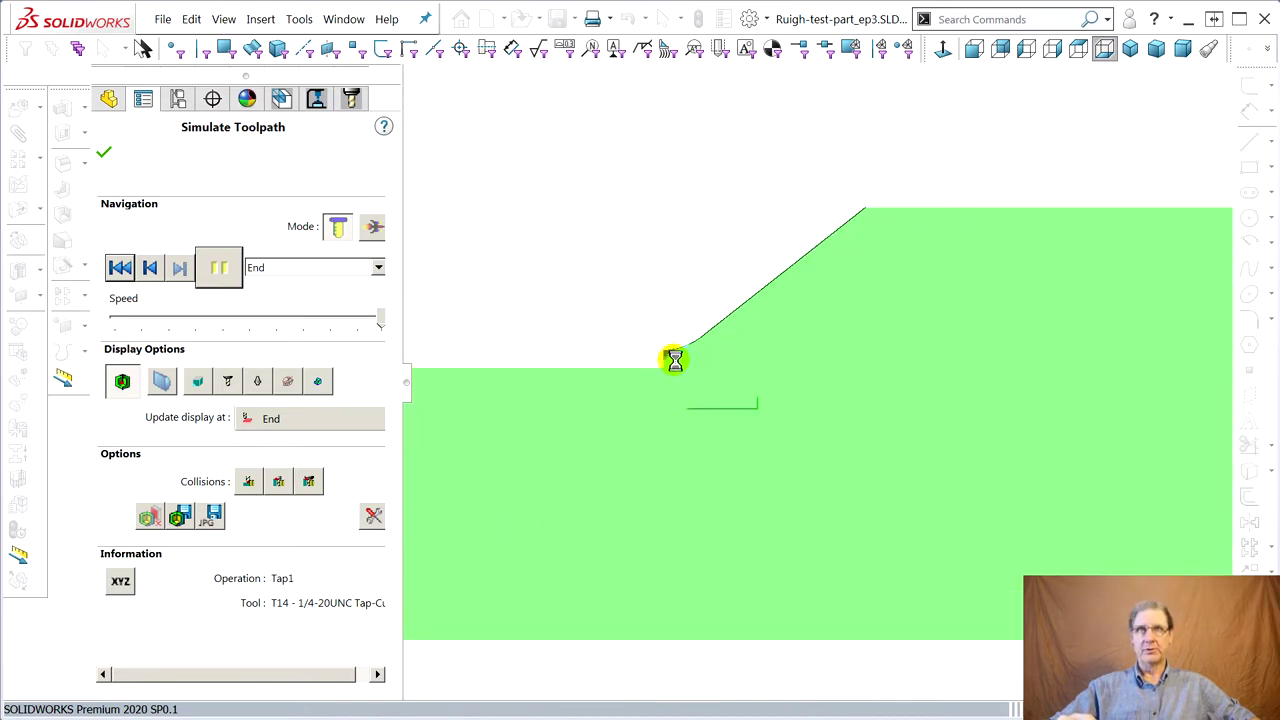
{"action": "scroll", "coordinate": [681, 357], "scroll_direction": "down", "scroll_amount": 5}
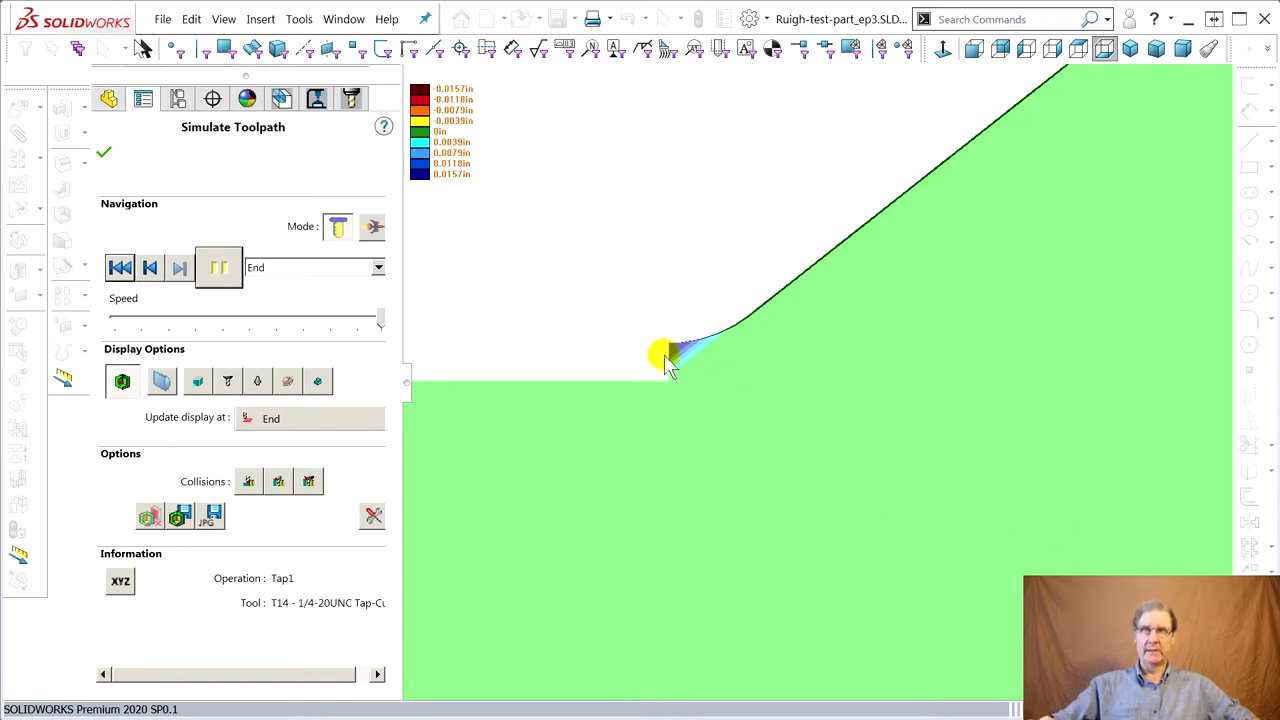
{"action": "left_click", "coordinate": [104, 154]}
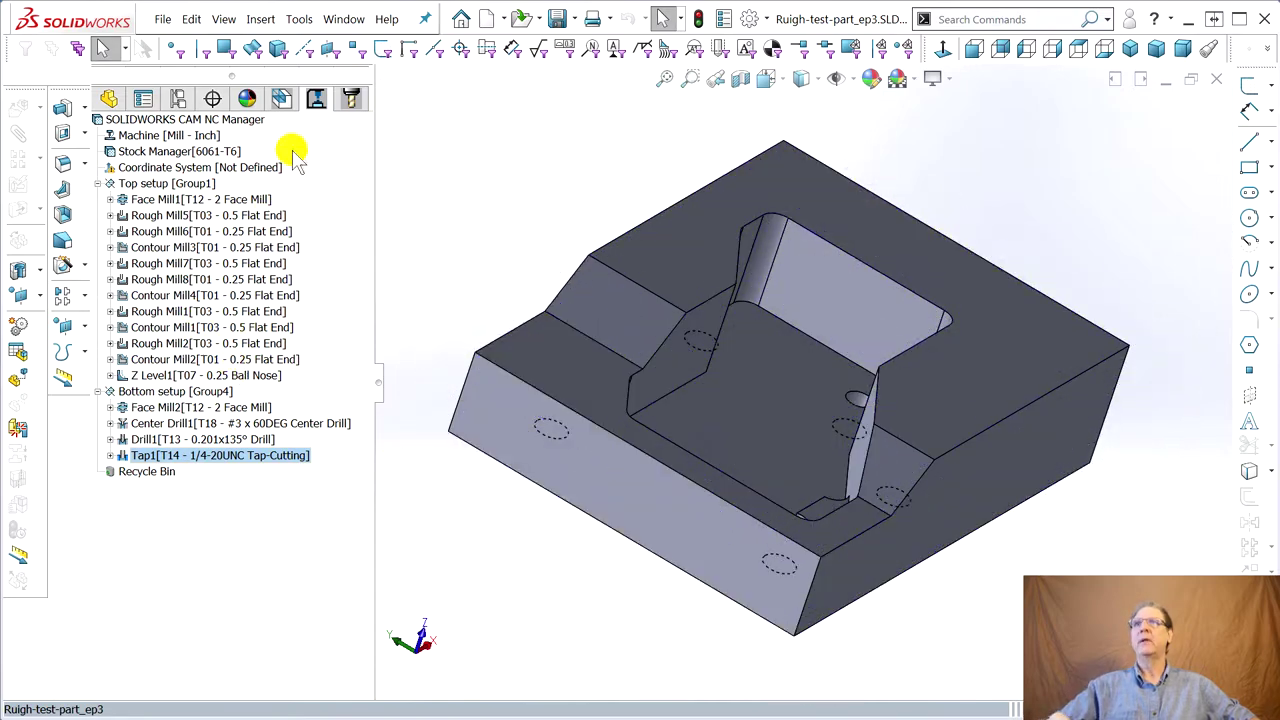
Switch to the CAM Feature Tree and expand the Top setup's six machinable features.
{"action": "right_click", "coordinate": [153, 380]}
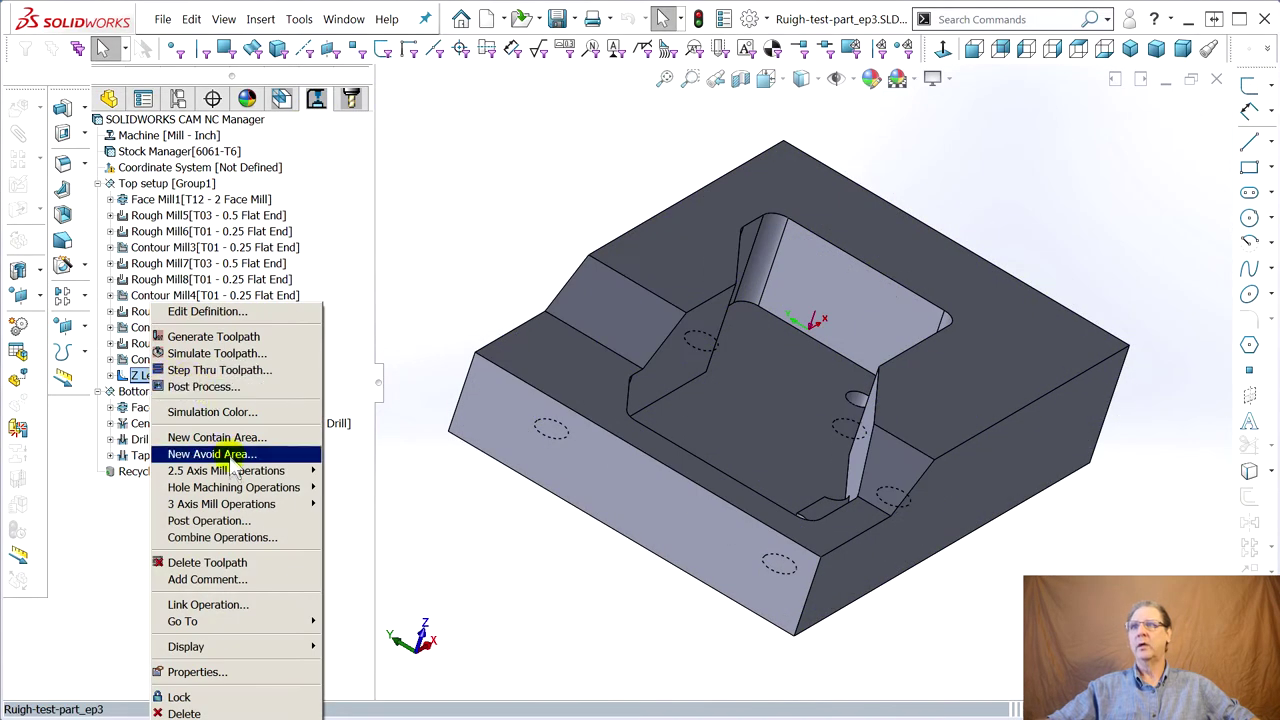
{"action": "mouse_move", "coordinate": [242, 505]}
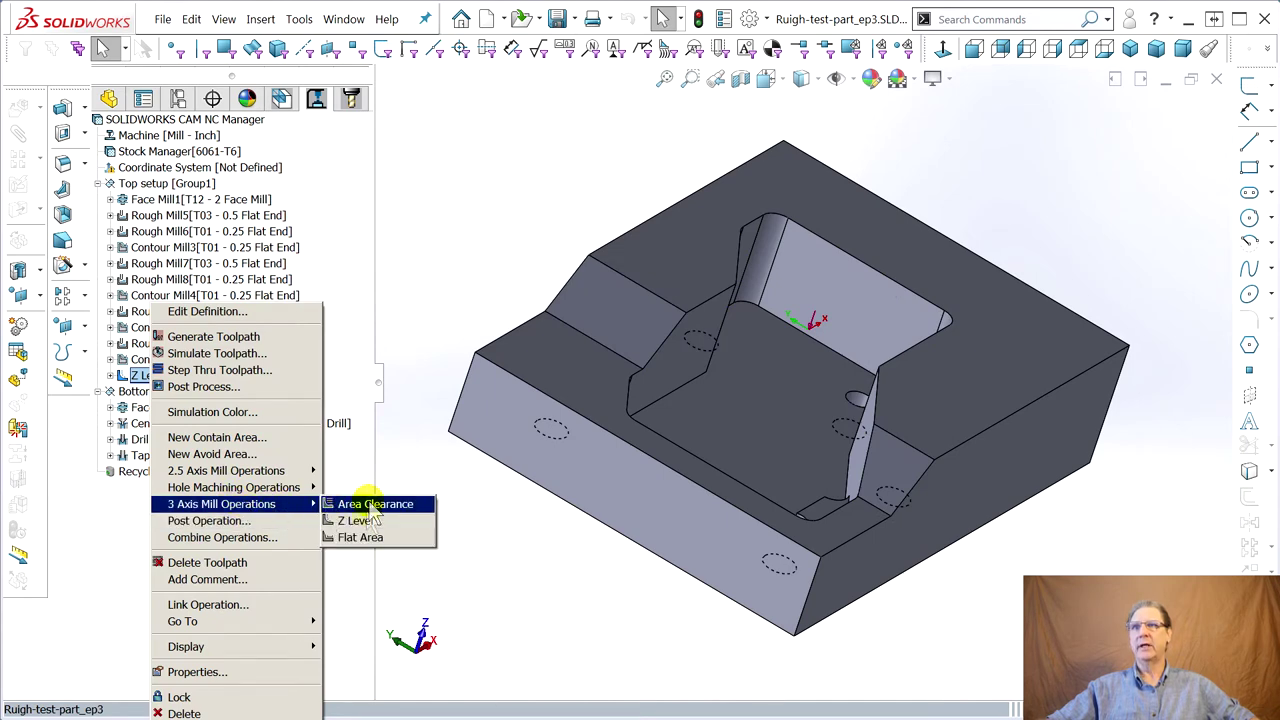
{"action": "left_click", "coordinate": [294, 108]}
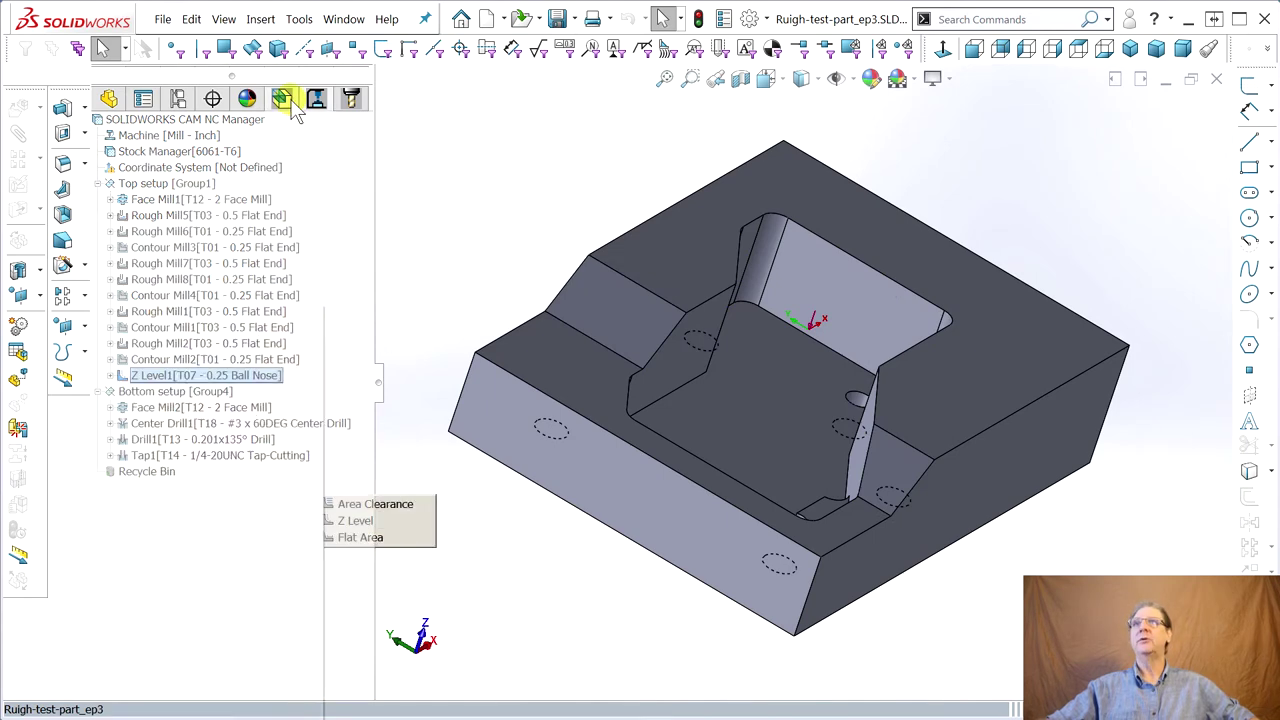
{"action": "left_click", "coordinate": [97, 184]}
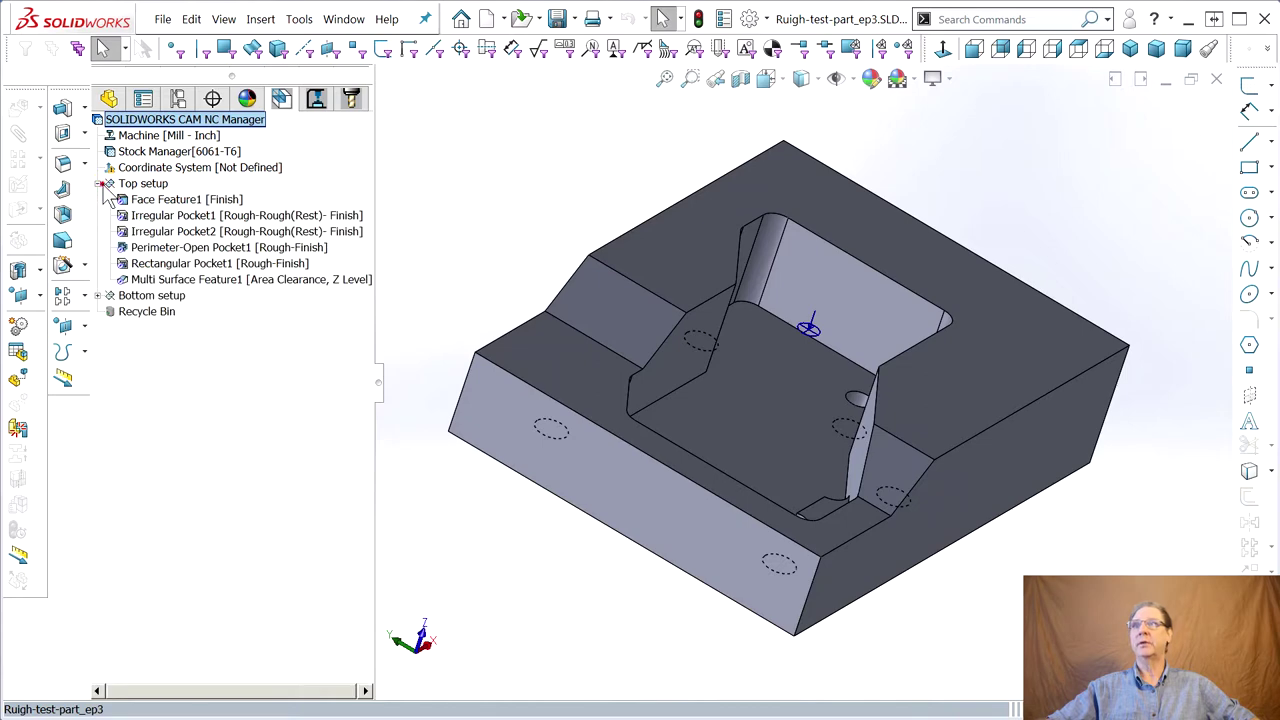
Add the lower ledge face CW Face-33 to Multi Surface Feature1 and regenerate its Z Level1 toolpath.
{"action": "double_click", "coordinate": [192, 280]}
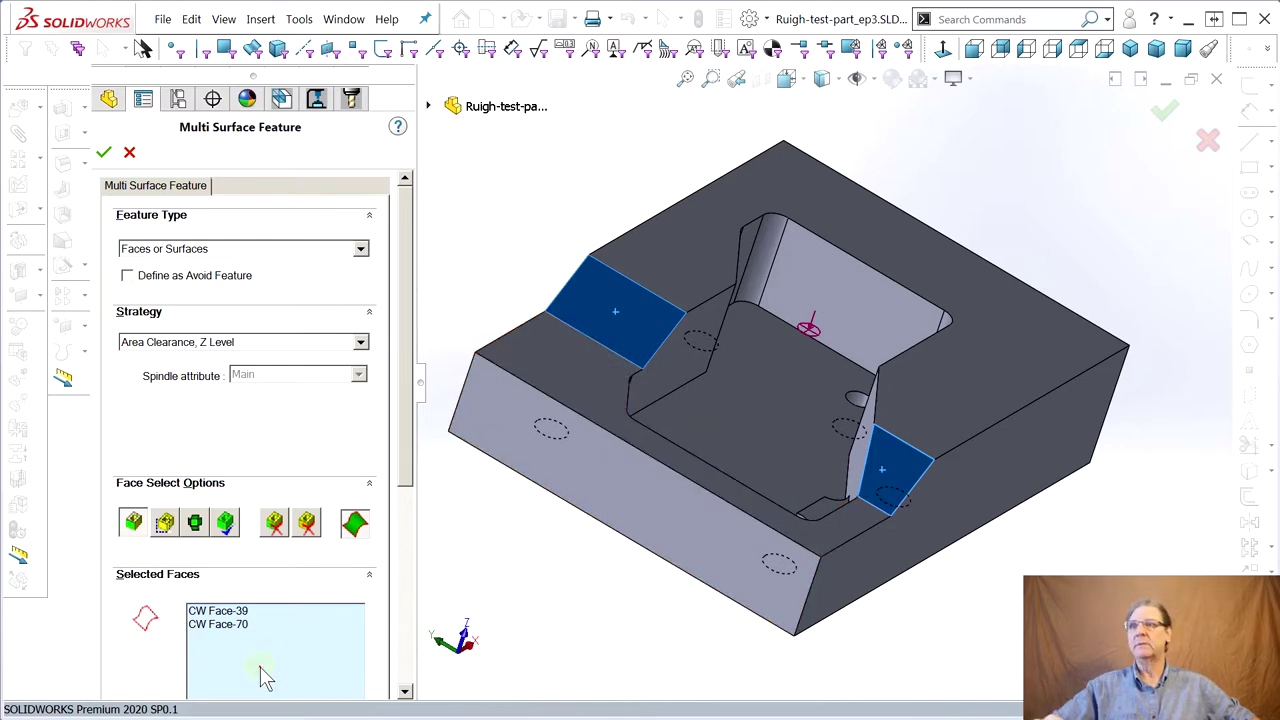
{"action": "left_click", "coordinate": [591, 380]}
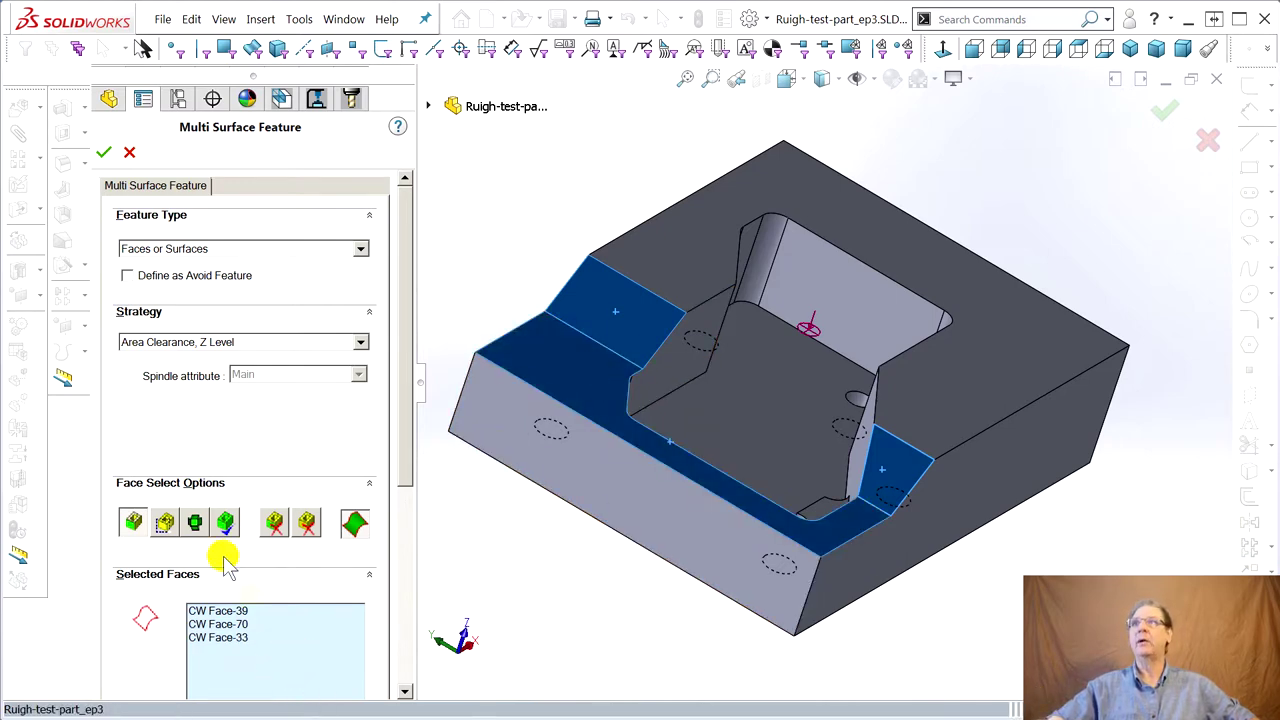
{"action": "left_click", "coordinate": [103, 153]}
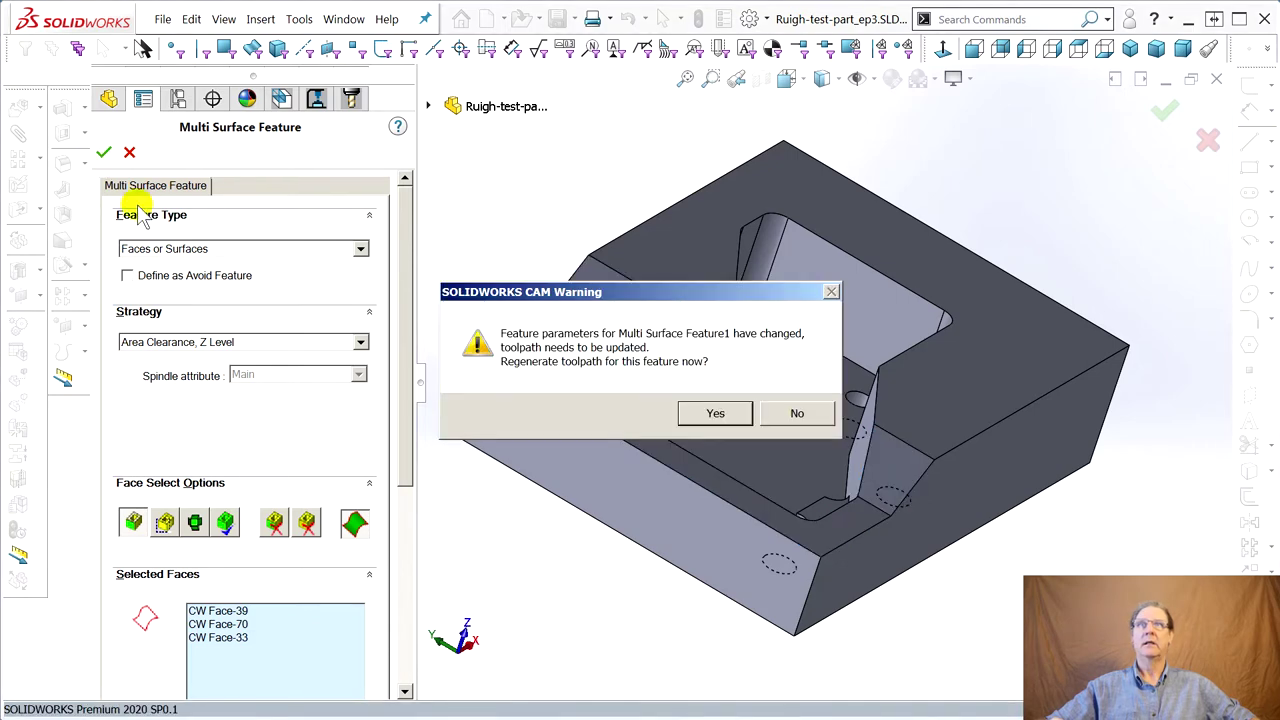
{"action": "left_click", "coordinate": [716, 413]}
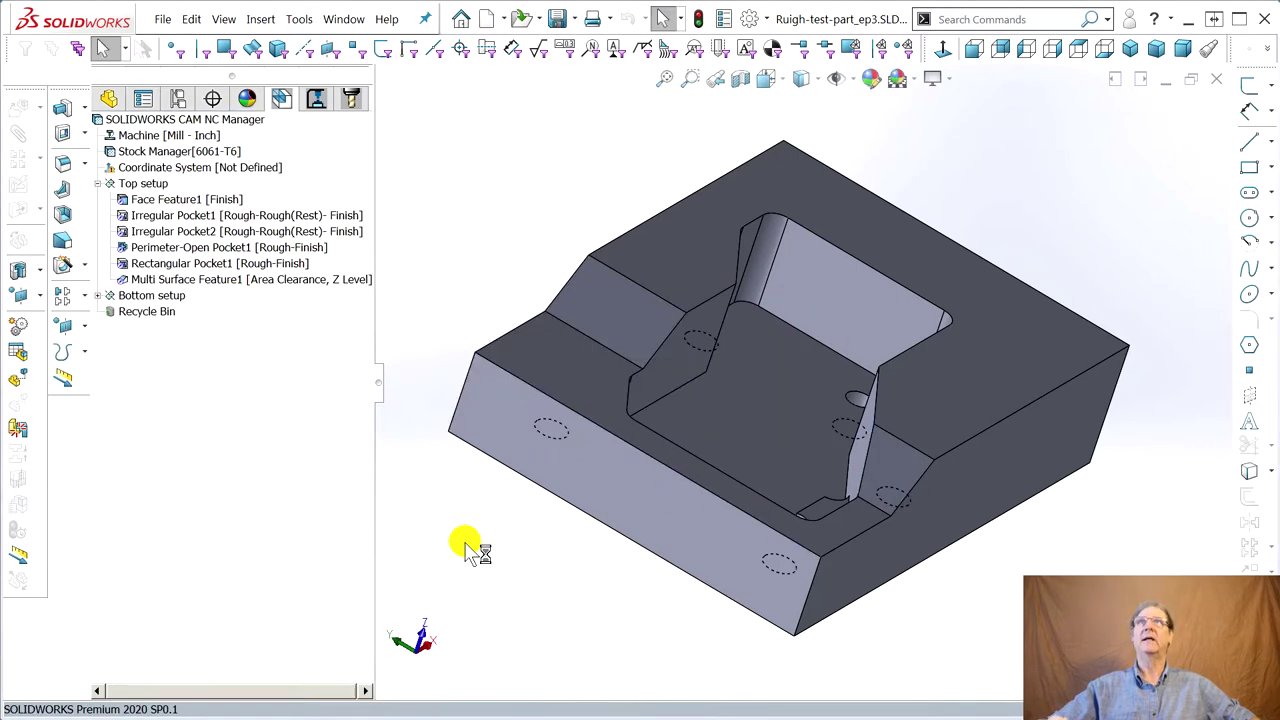
{"action": "left_click", "coordinate": [316, 101]}
{"action": "left_click", "coordinate": [182, 312]}
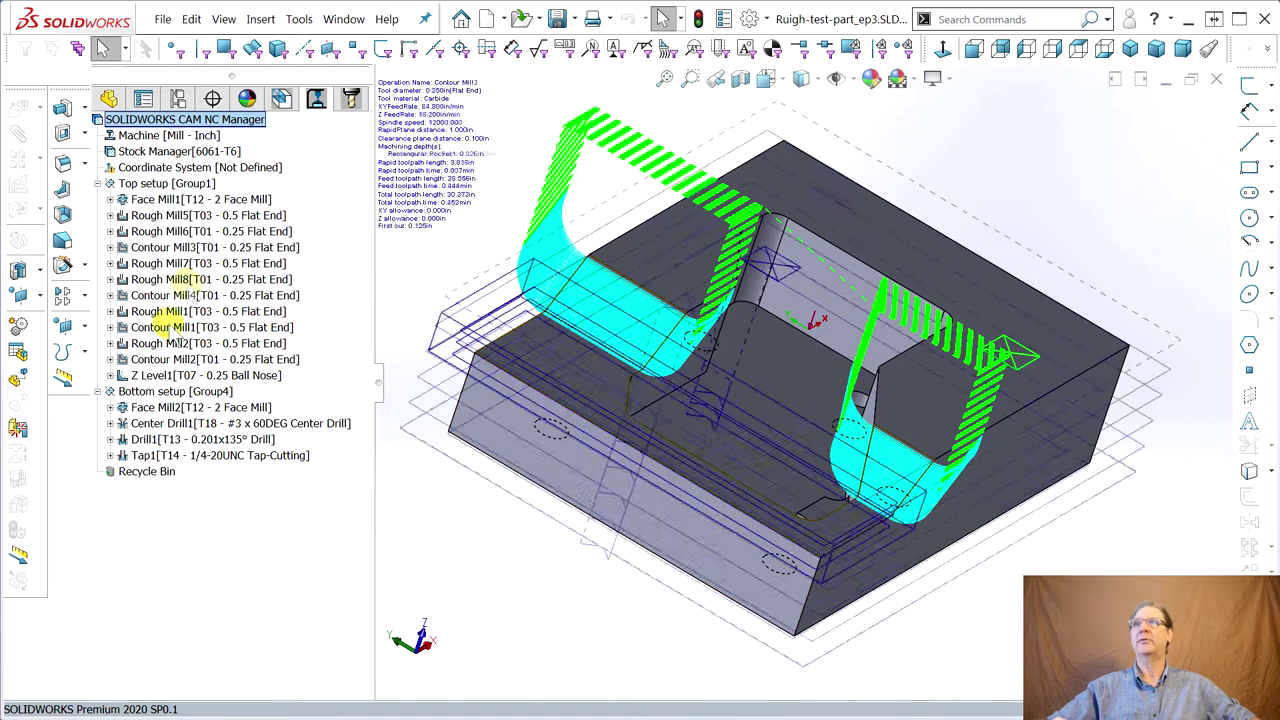
Rerun the whole-program simulation, compare stock to the design model, then close it.
{"action": "right_click", "coordinate": [183, 121]}
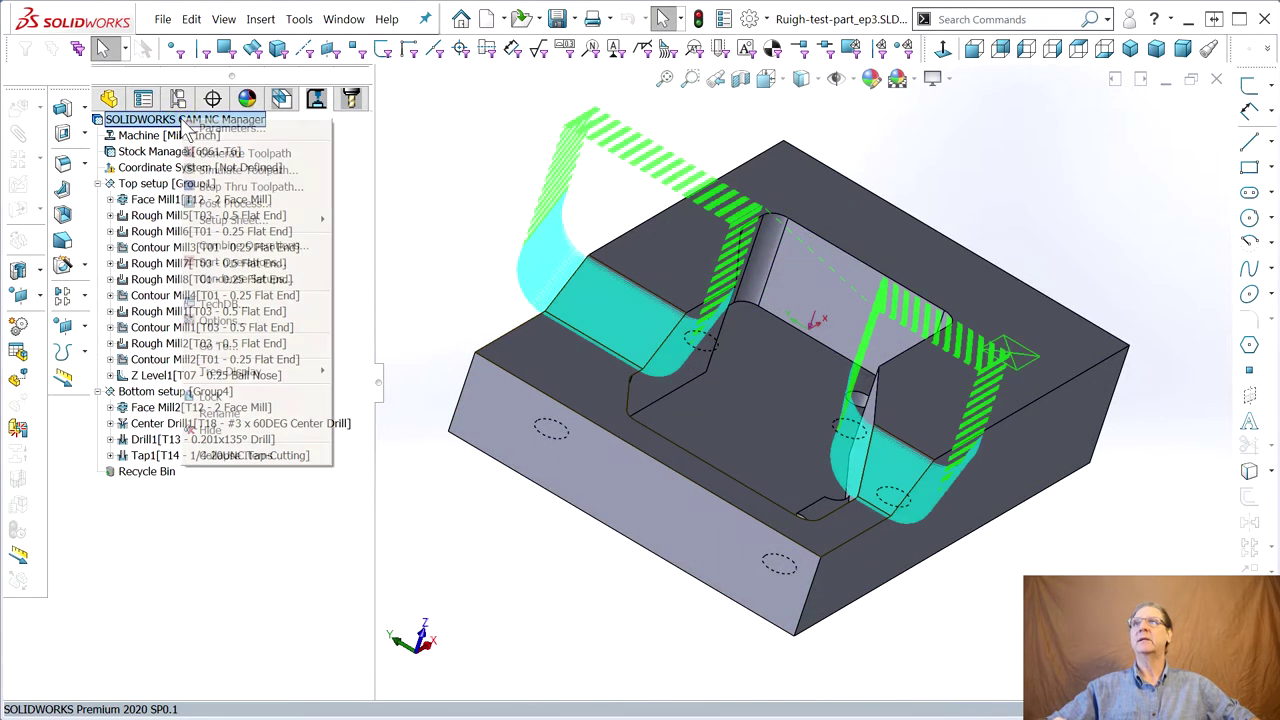
{"action": "left_click", "coordinate": [268, 171]}
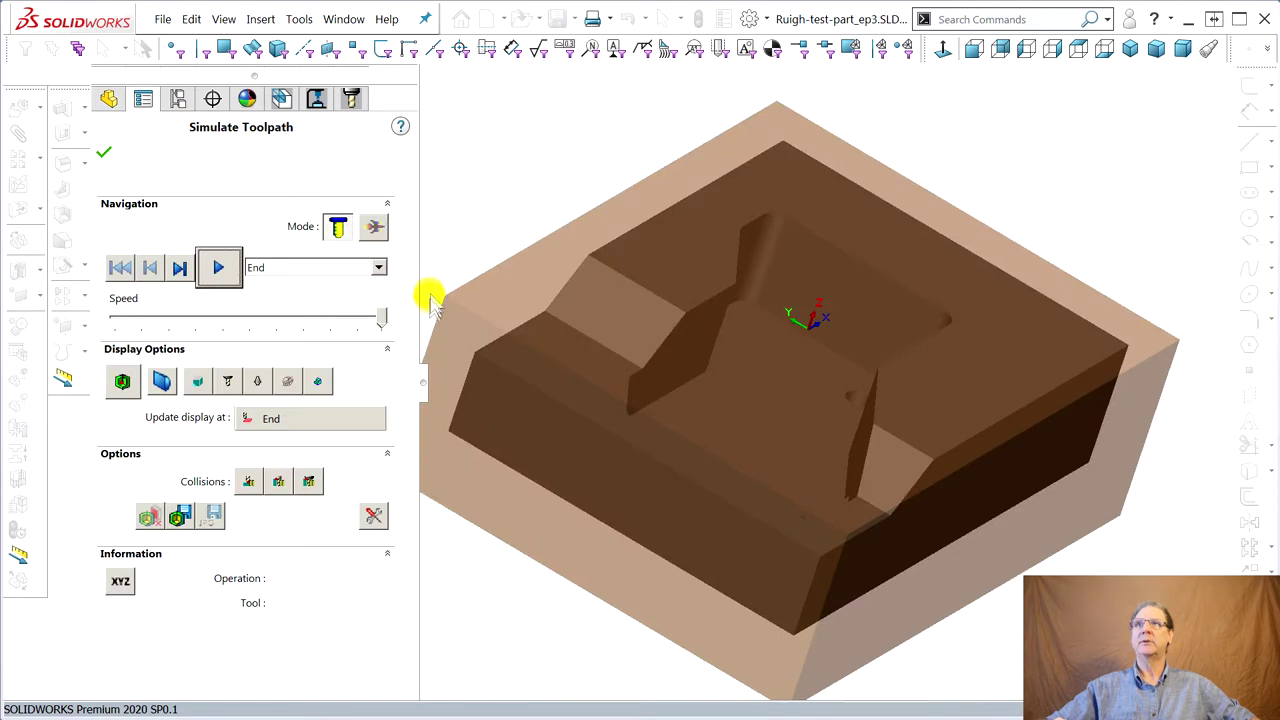
{"action": "left_click", "coordinate": [219, 267]}
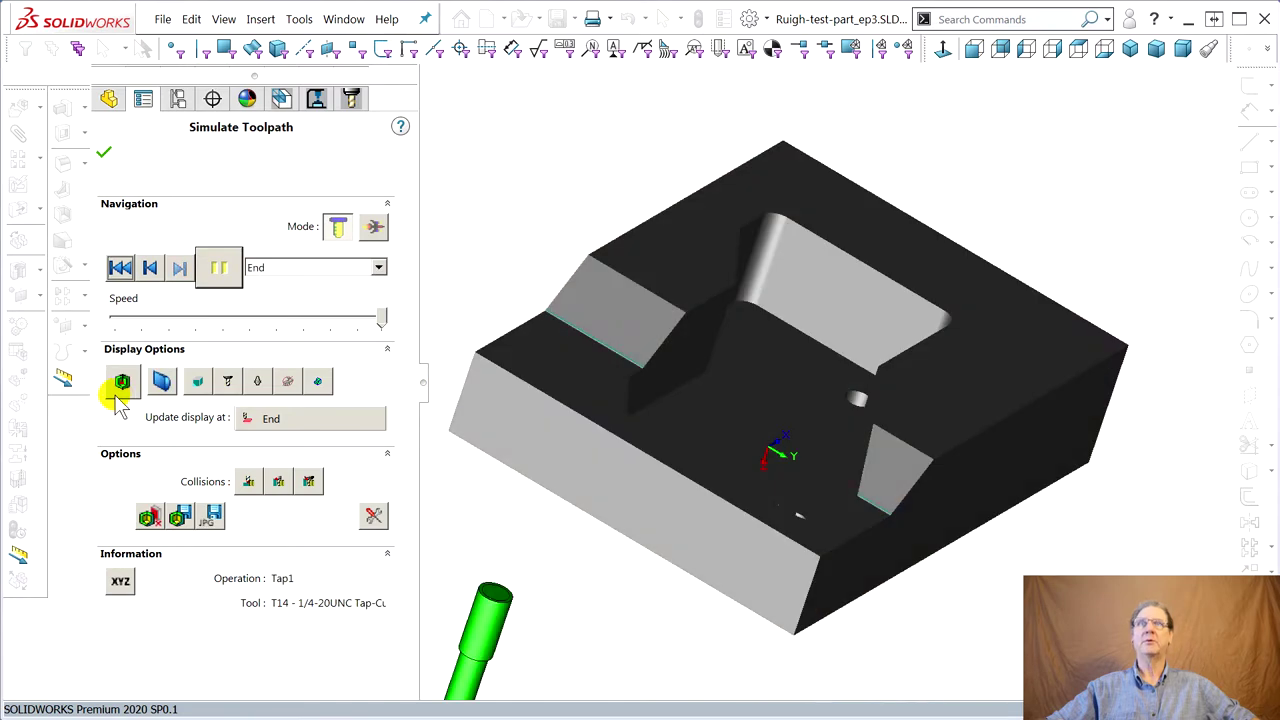
{"action": "left_click", "coordinate": [121, 383]}
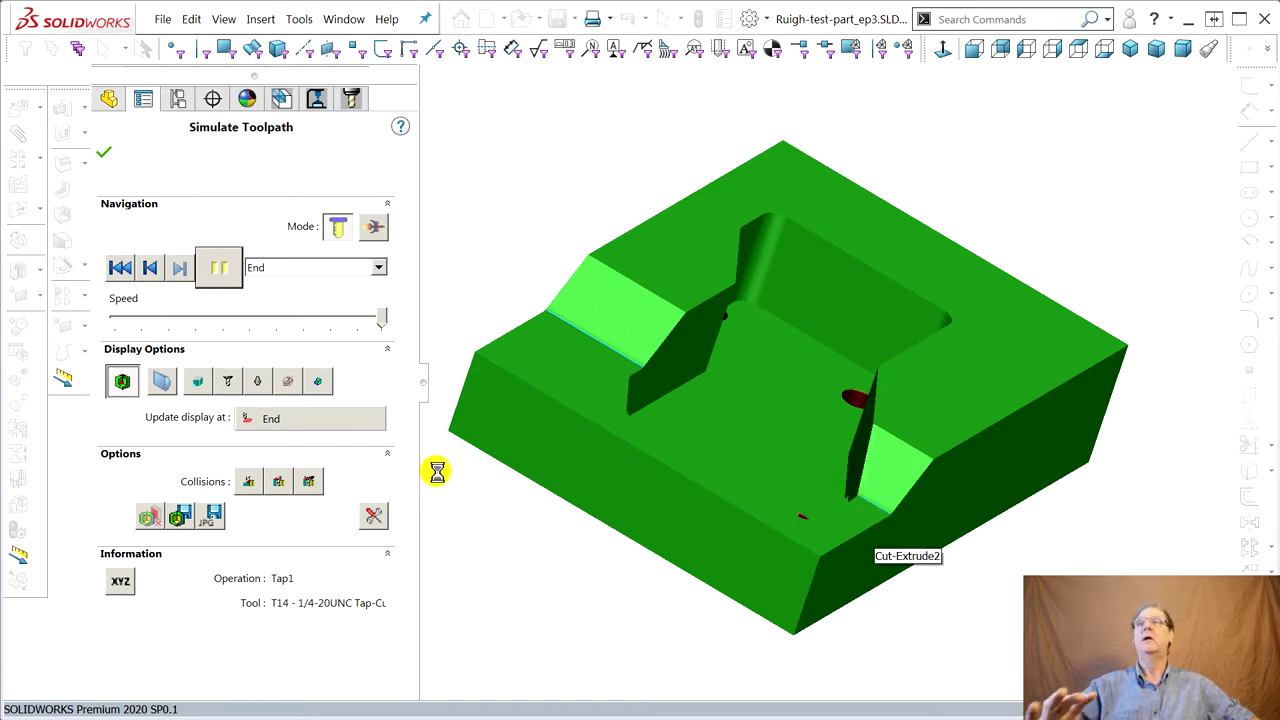
{"action": "left_click", "coordinate": [104, 155]}
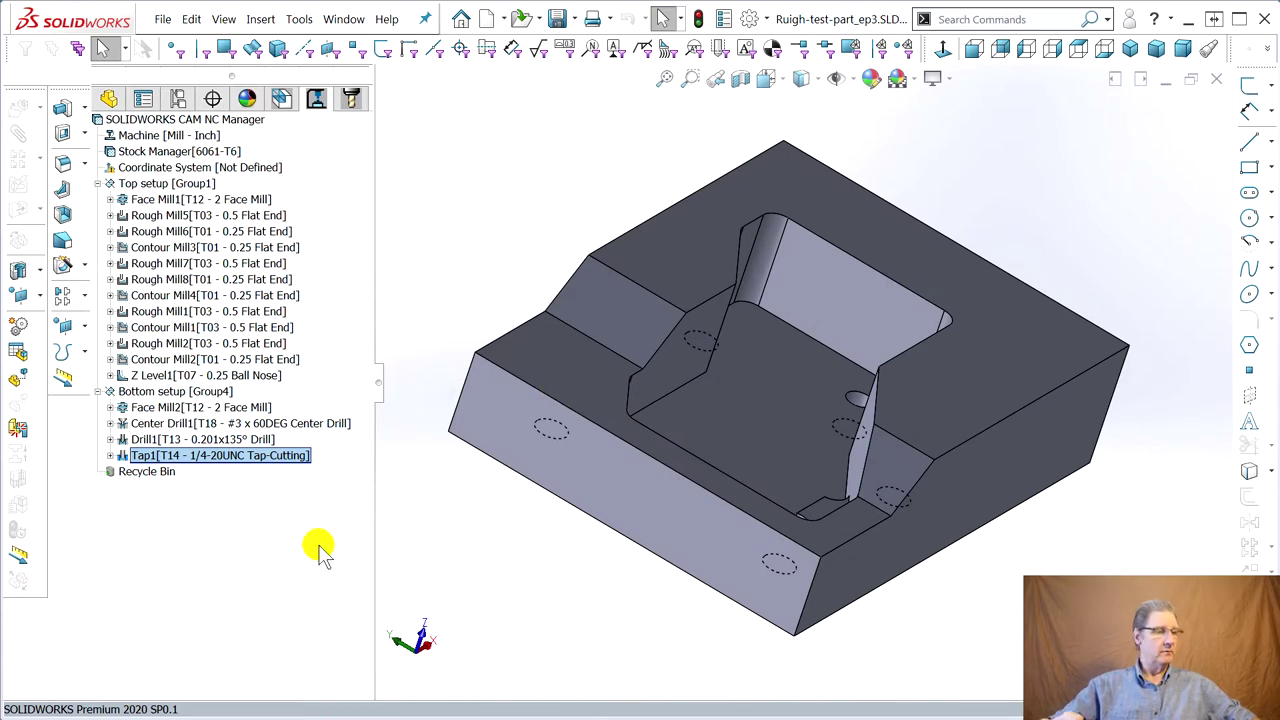
Delete the ten unused tools (T02, T04–T06, T08–T11, T15, T16) from the tool crib.
{"action": "left_click", "coordinate": [351, 99]}
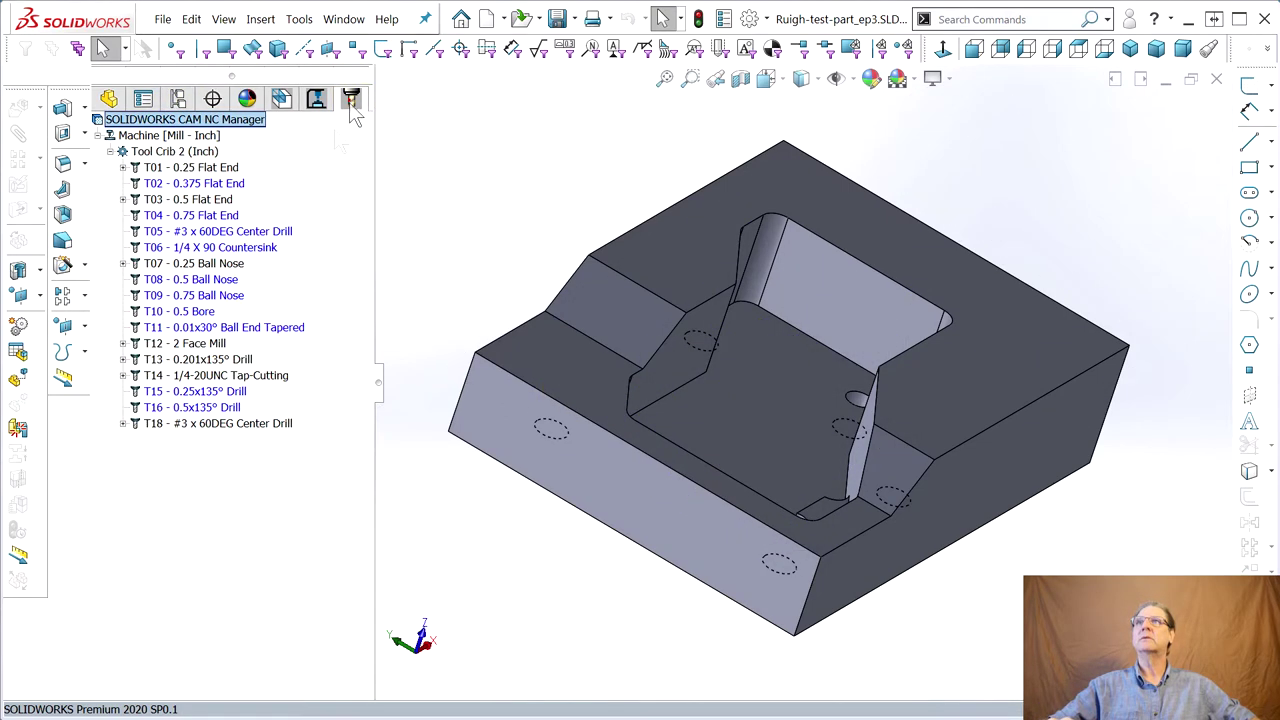
{"action": "left_click", "coordinate": [200, 185]}
{"action": "left_click", "coordinate": [194, 216]}
{"action": "left_click", "coordinate": [190, 232], "text": "ctrl"}
{"action": "left_click", "coordinate": [188, 247], "text": "ctrl"}
{"action": "left_click", "coordinate": [181, 280], "text": "ctrl"}
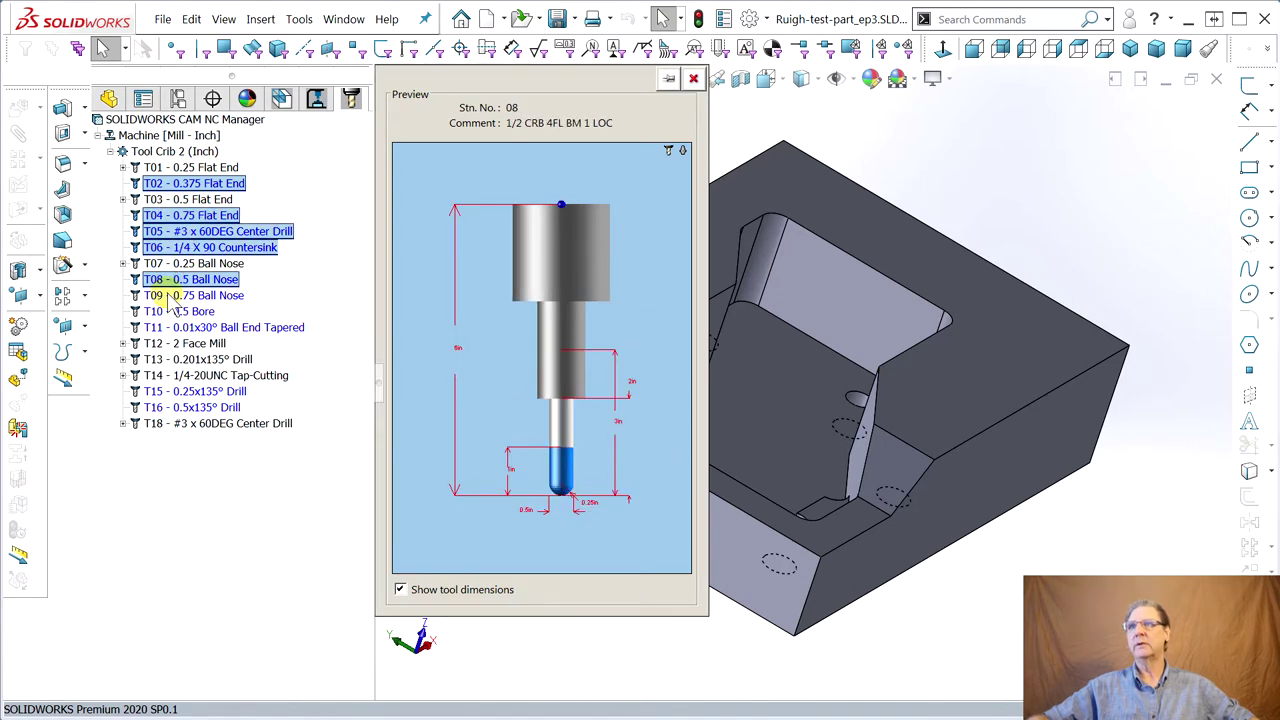
{"action": "left_click", "coordinate": [186, 296], "text": "ctrl"}
{"action": "left_click", "coordinate": [182, 311], "text": "ctrl"}
{"action": "left_click", "coordinate": [198, 328], "text": "ctrl"}
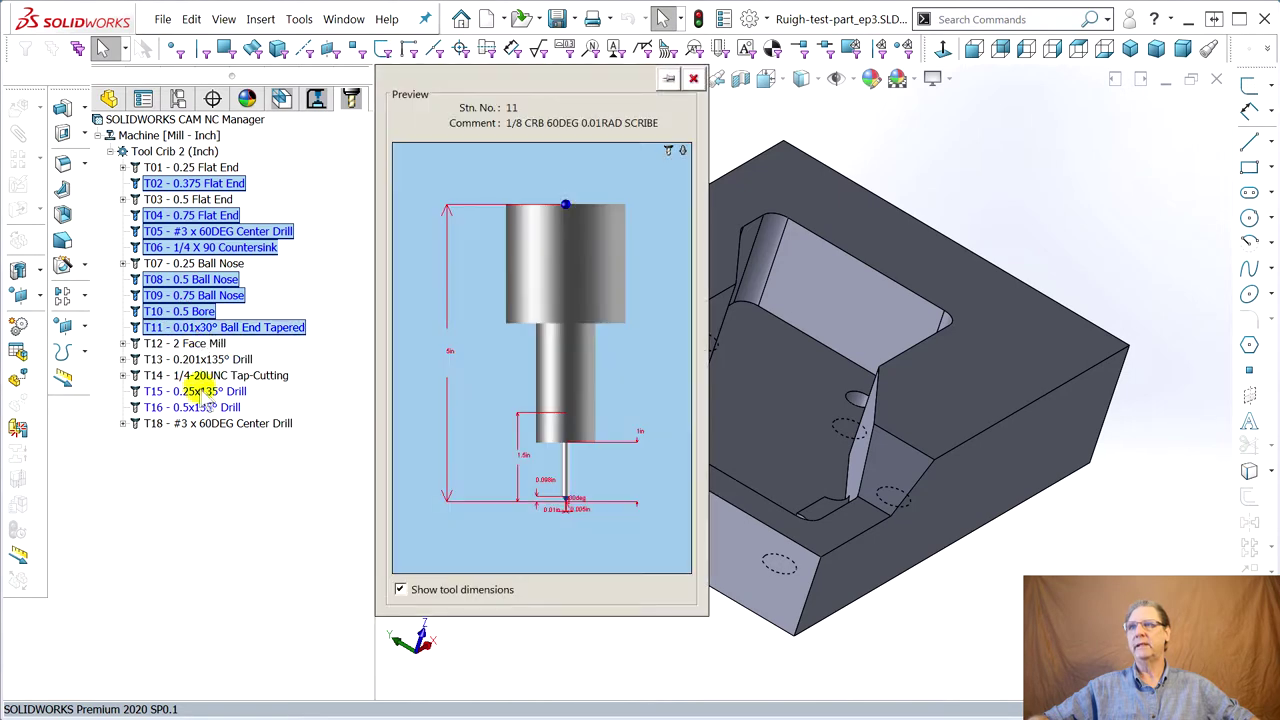
{"action": "left_click", "coordinate": [192, 392], "text": "ctrl"}
{"action": "left_click", "coordinate": [190, 408], "text": "ctrl"}
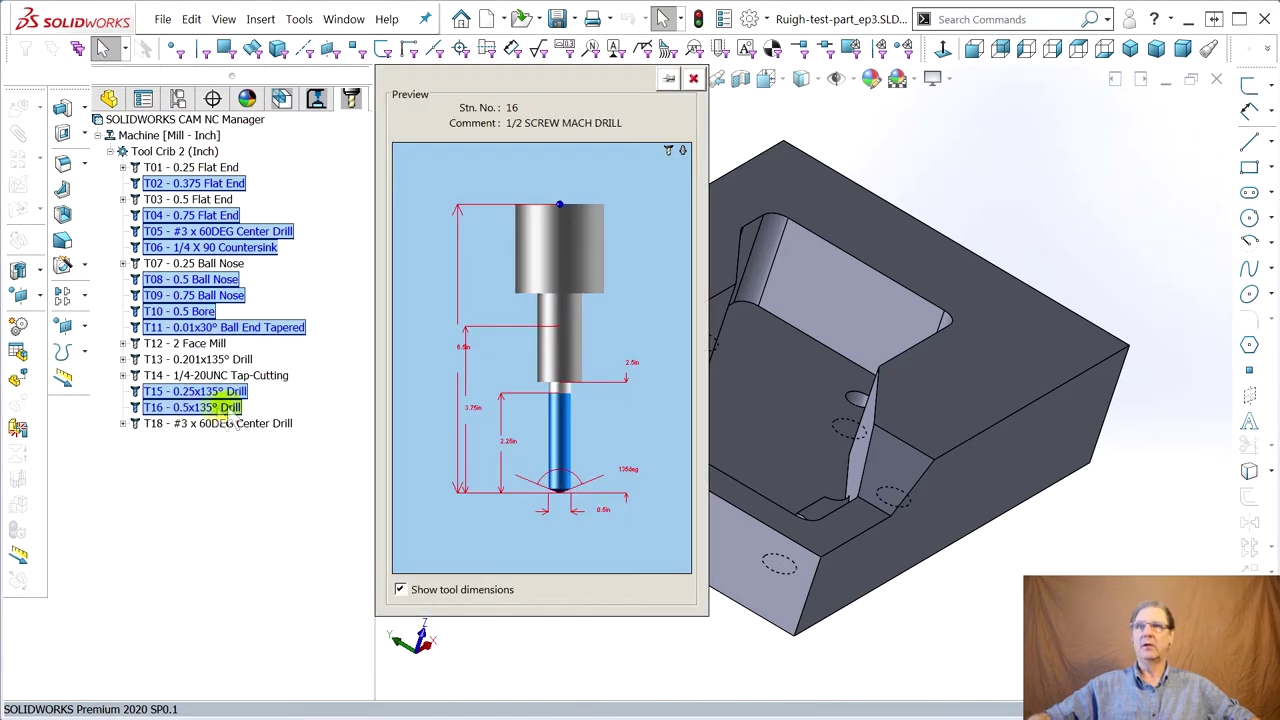
{"action": "right_click", "coordinate": [203, 308]}
{"action": "left_click", "coordinate": [240, 340]}
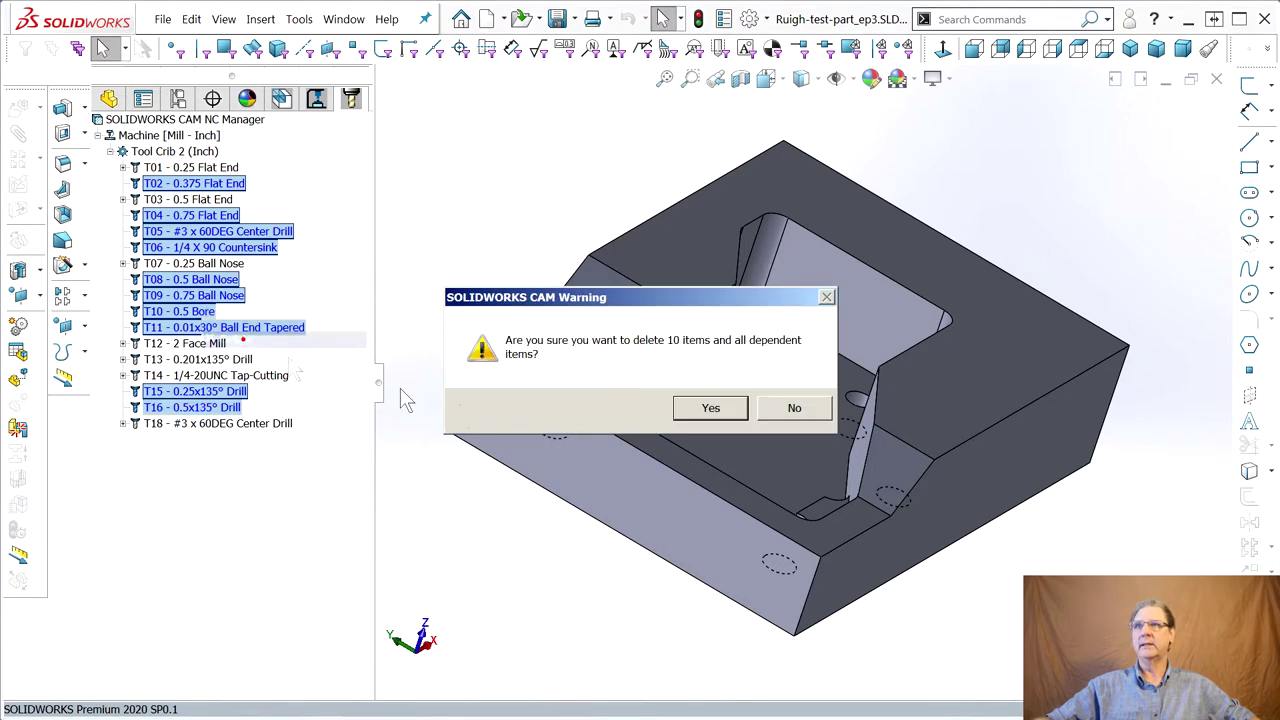
{"action": "left_click", "coordinate": [712, 406]}
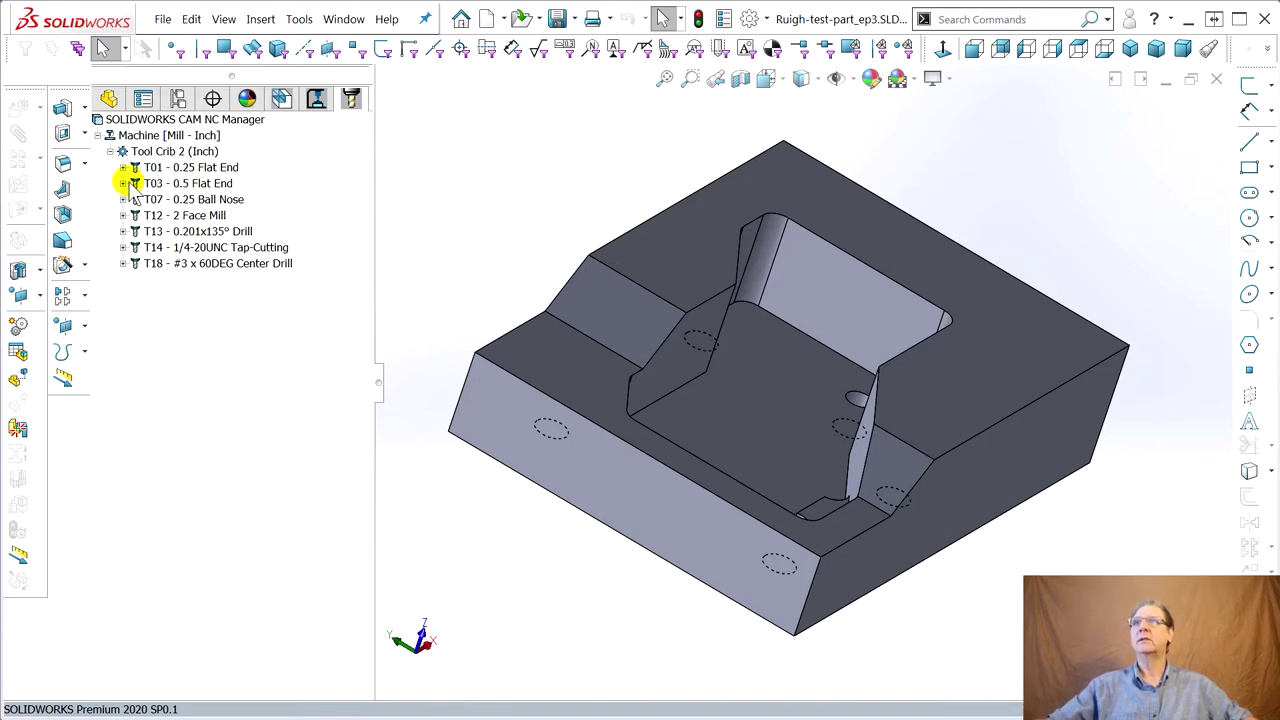
Check the T03 0.5 Flat End's operations and preview, then show the machinable features tree.
{"action": "left_click", "coordinate": [122, 184]}
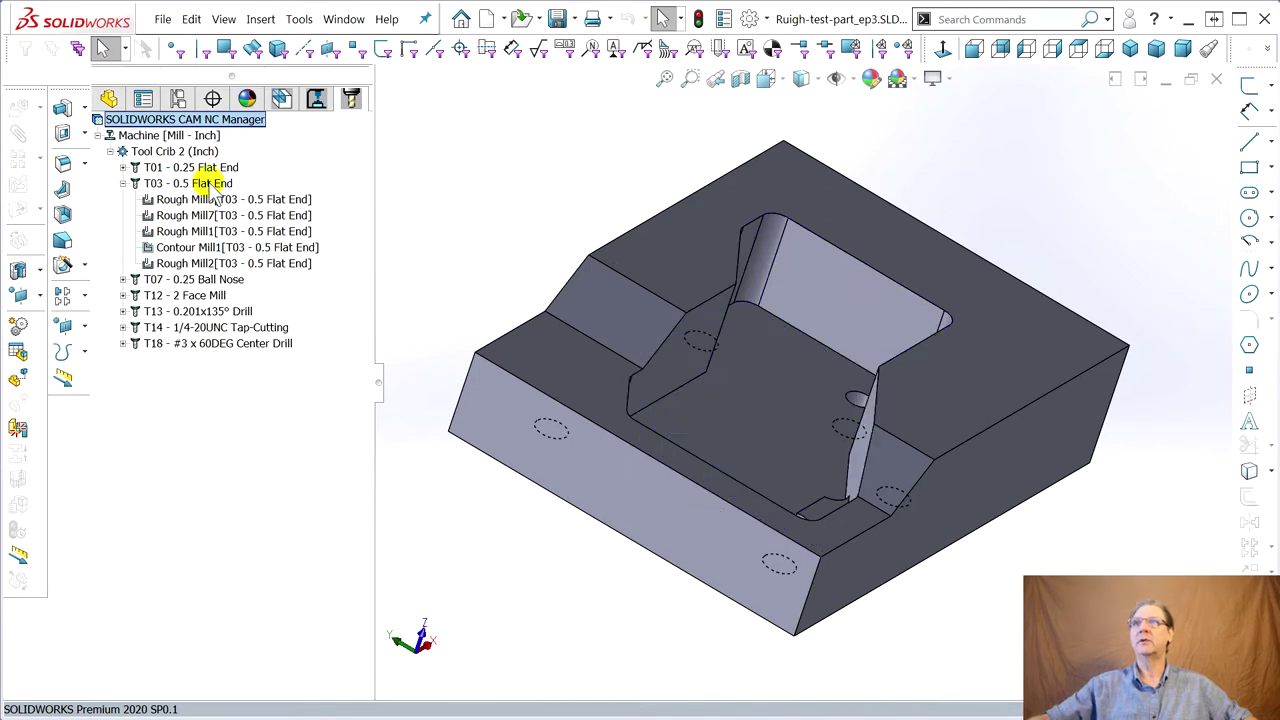
{"action": "left_click", "coordinate": [200, 184]}
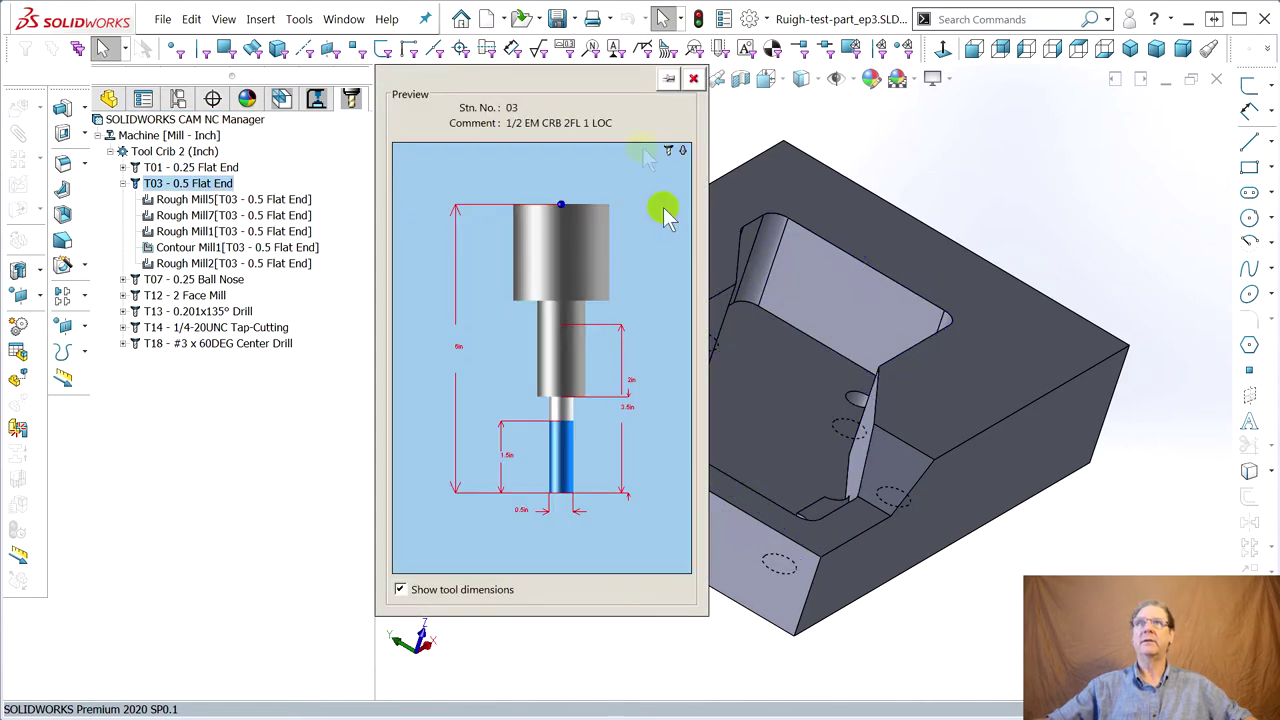
{"action": "left_click", "coordinate": [693, 80]}
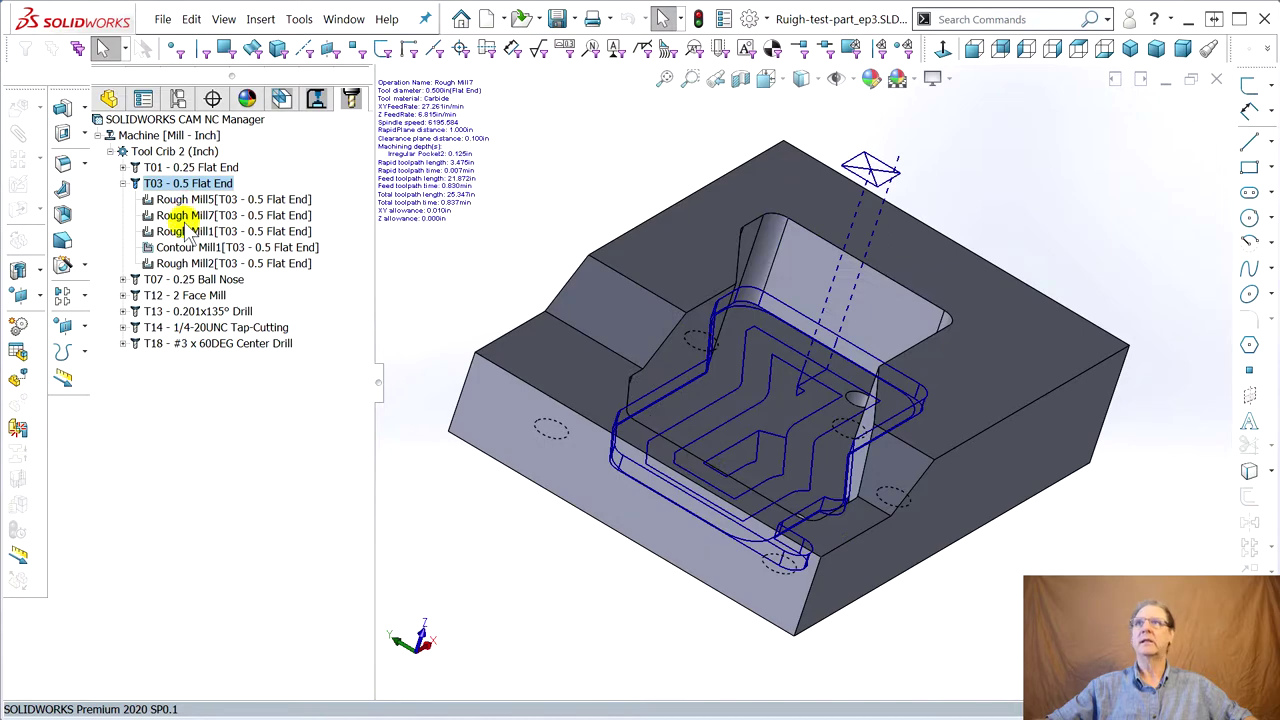
{"action": "left_click", "coordinate": [282, 99]}
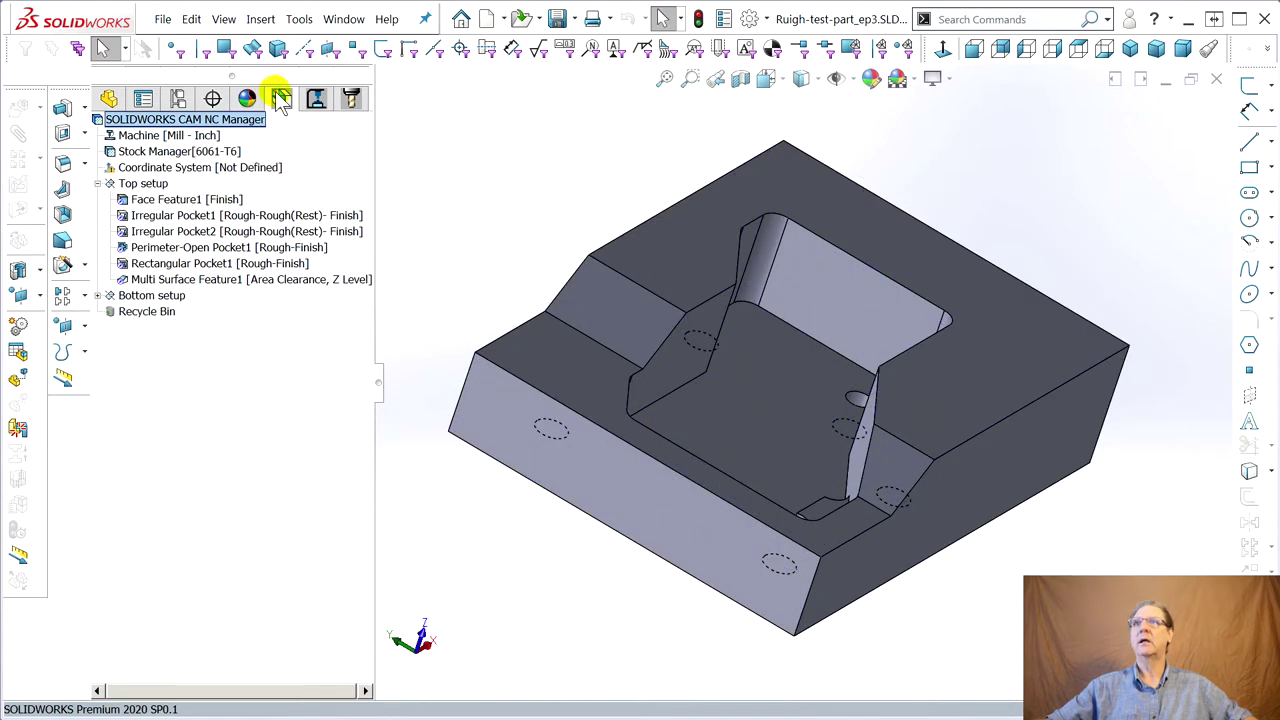
Cycle through the Operation and Feature trees, ending on the Tool tree showing T03's operations.
{"action": "left_click", "coordinate": [282, 99]}
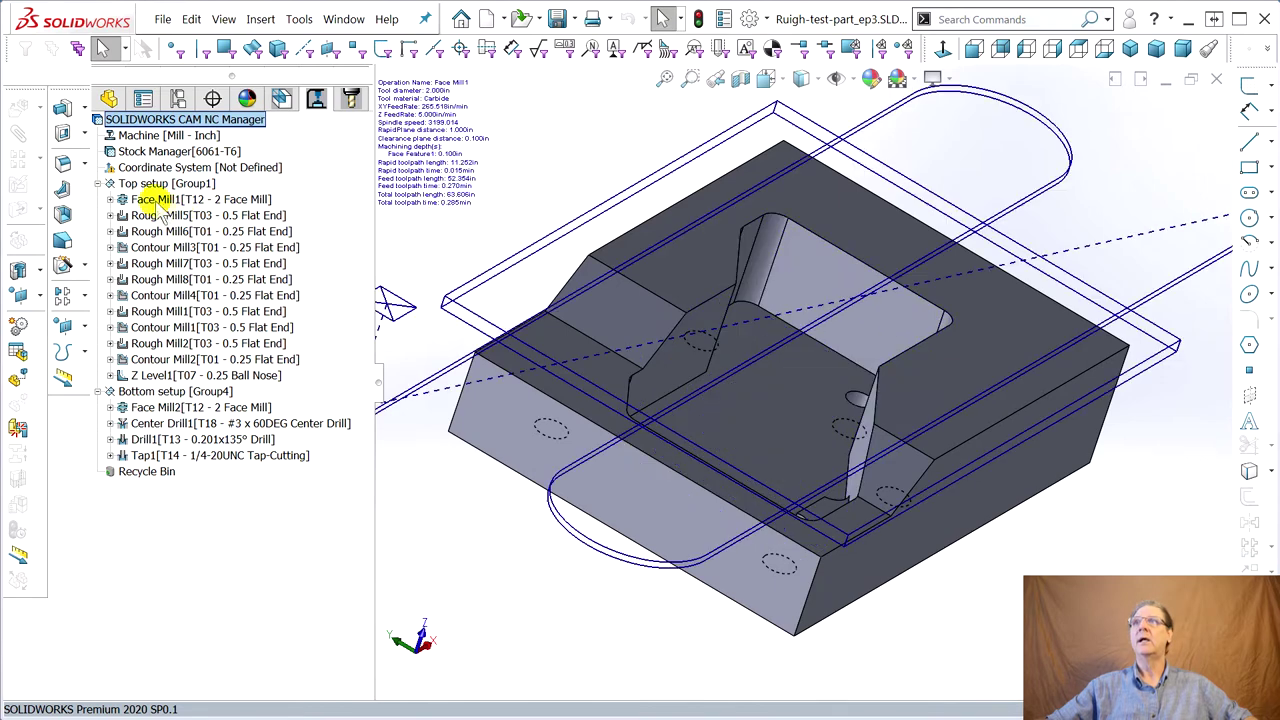
{"action": "left_click", "coordinate": [281, 98]}
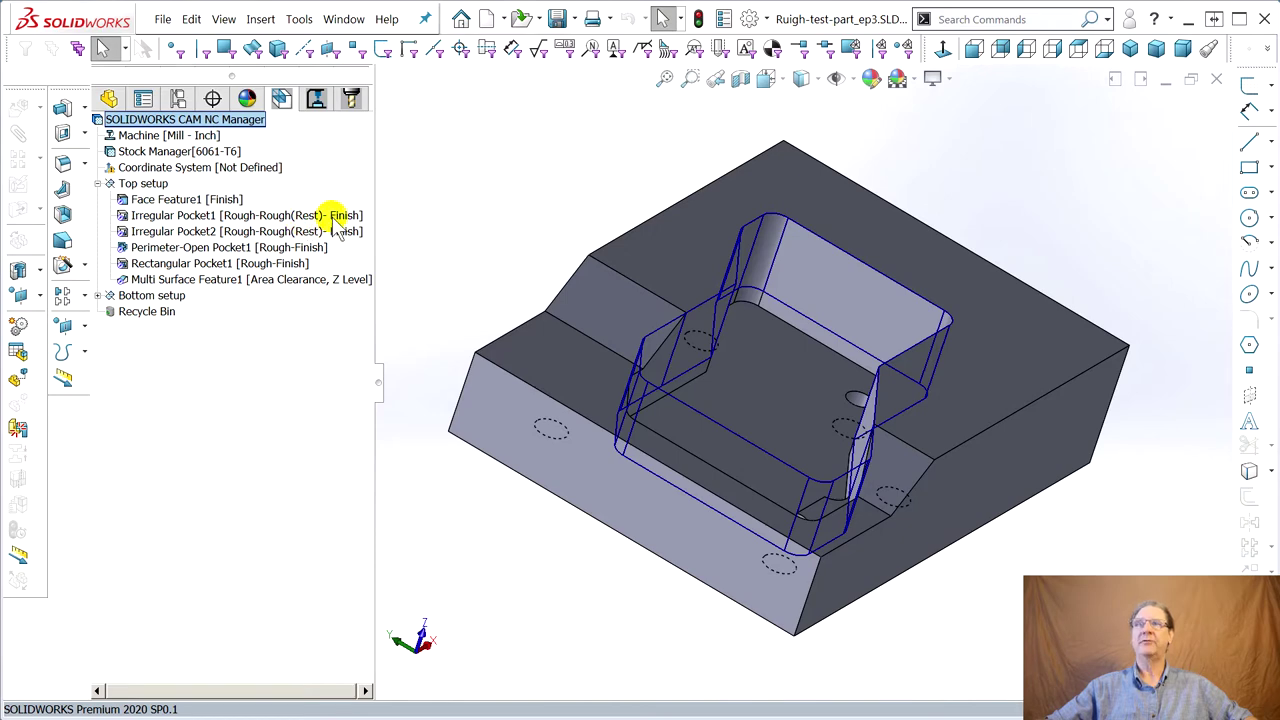
{"action": "left_click", "coordinate": [316, 98]}
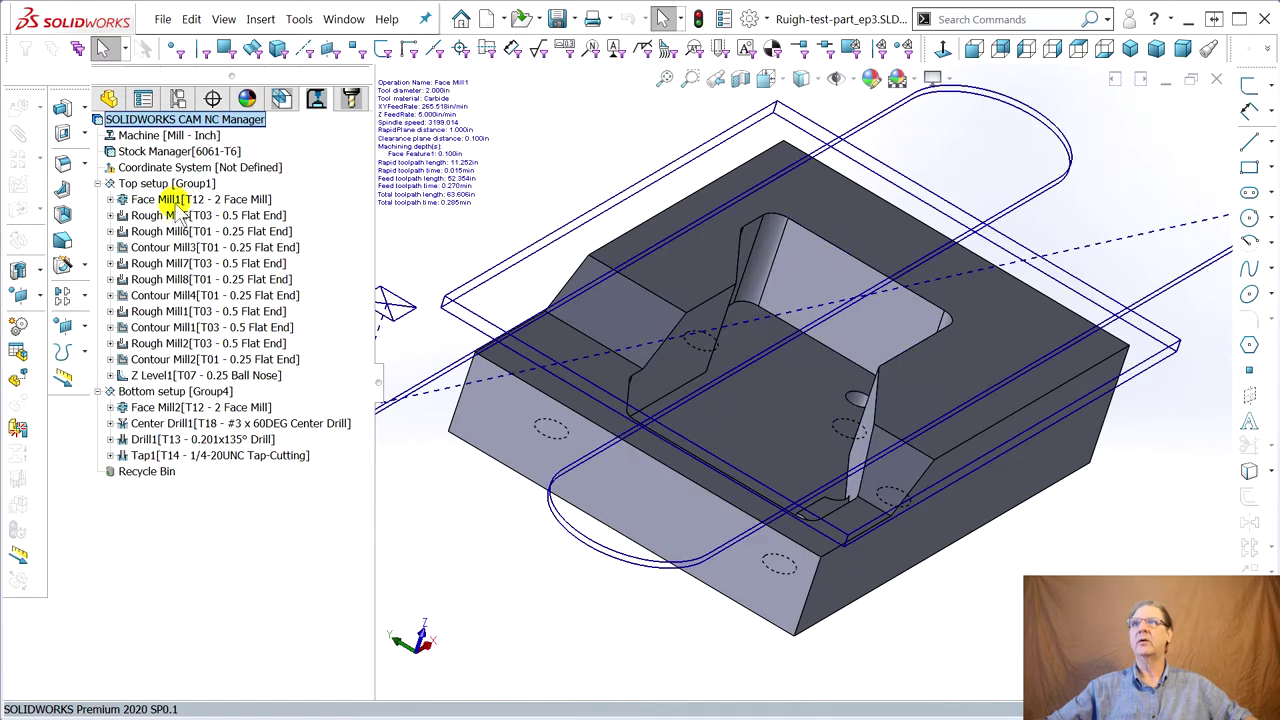
{"action": "left_click", "coordinate": [348, 96]}
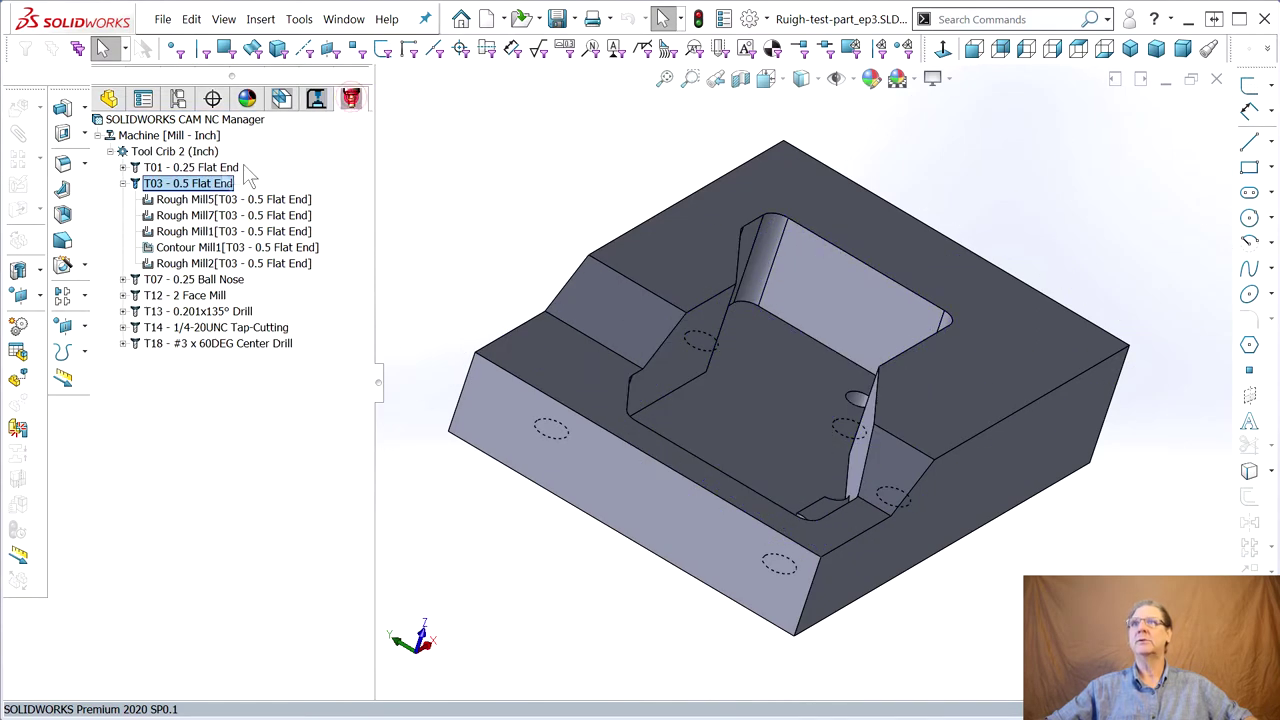
Reassign Rough Mill5 through Rough Mill2 from T03 to T01 0.25 Flat End, then delete T03.
{"action": "left_click", "coordinate": [122, 167]}
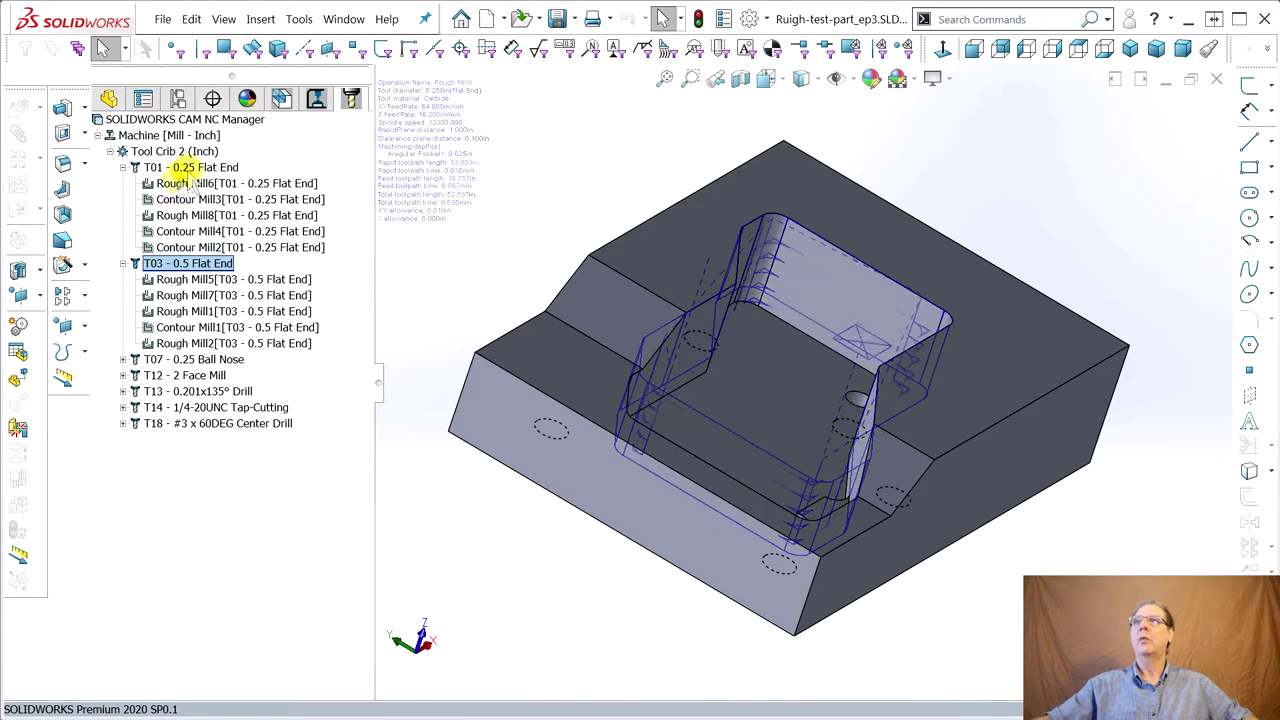
{"action": "left_click", "coordinate": [180, 280]}
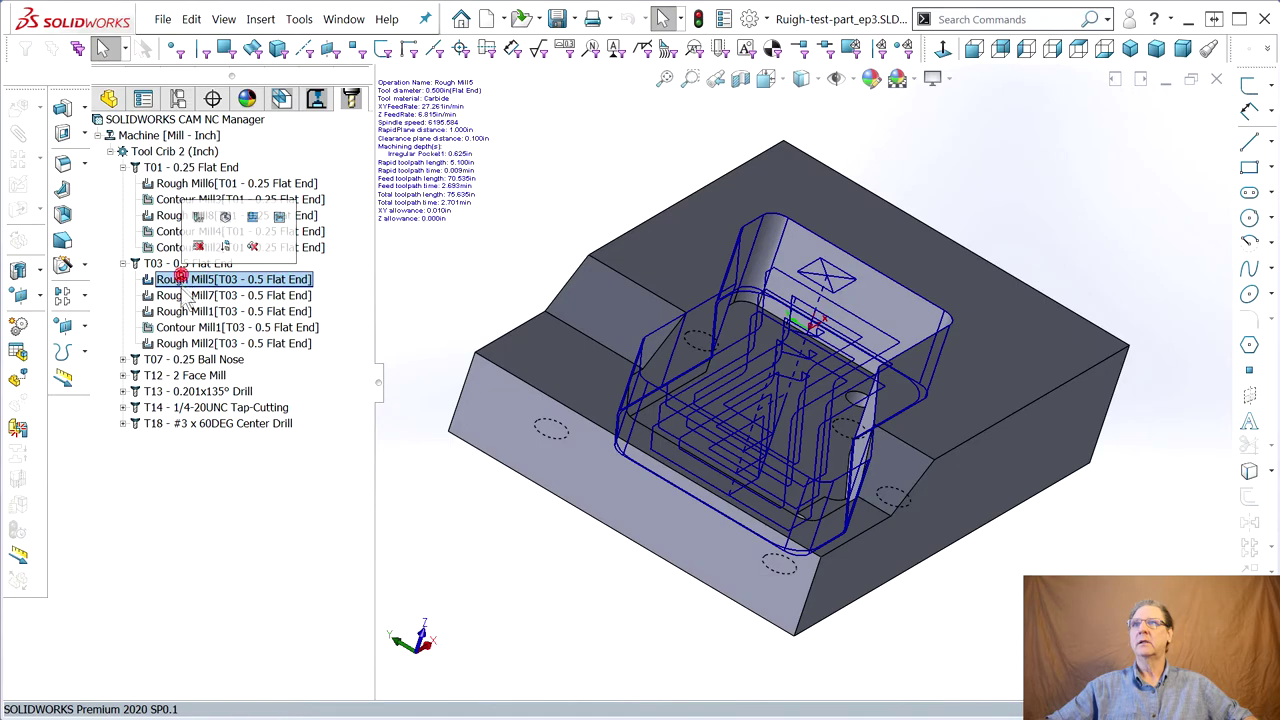
{"action": "left_click", "coordinate": [200, 343], "text": "shift"}
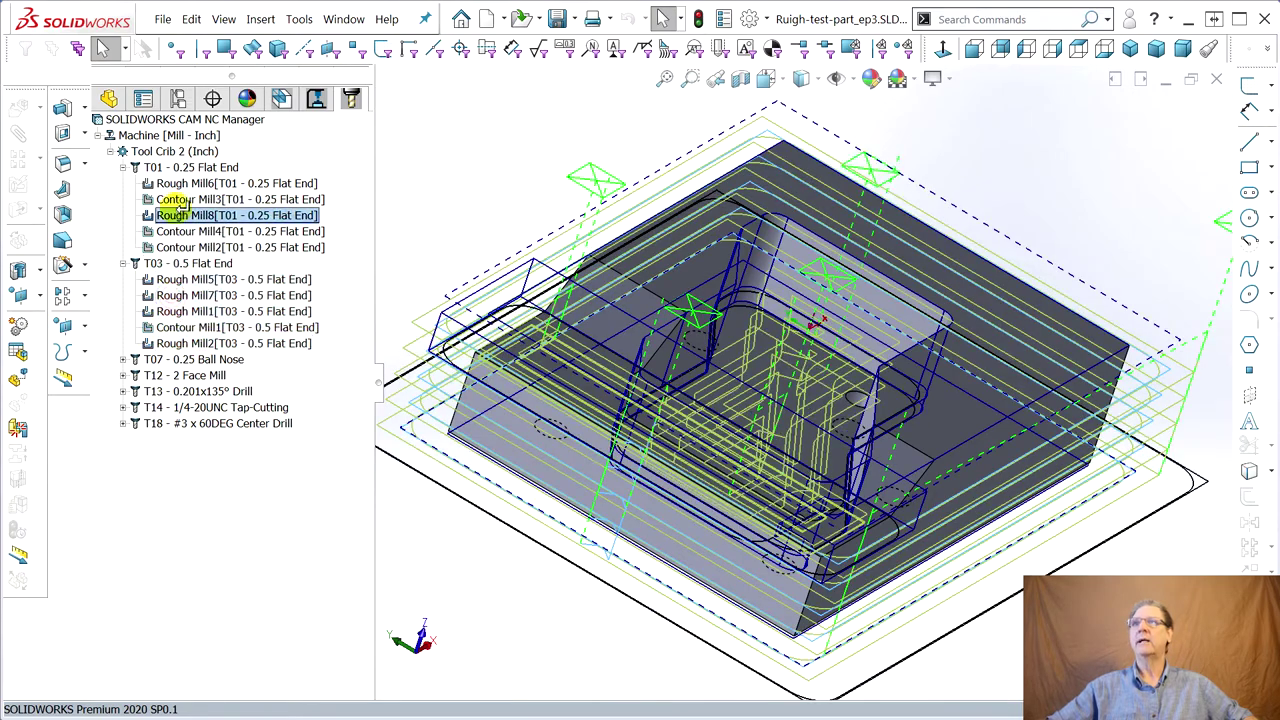
{"action": "left_click", "coordinate": [185, 166]}
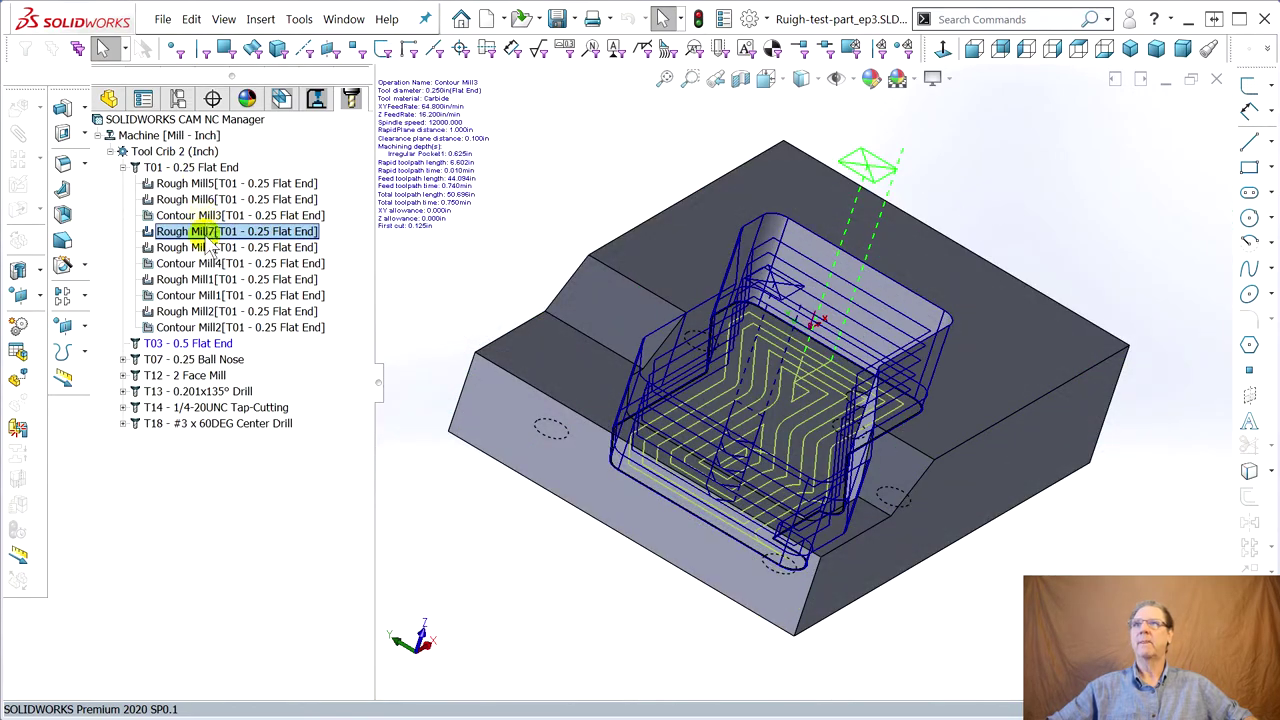
{"action": "right_click", "coordinate": [176, 343]}
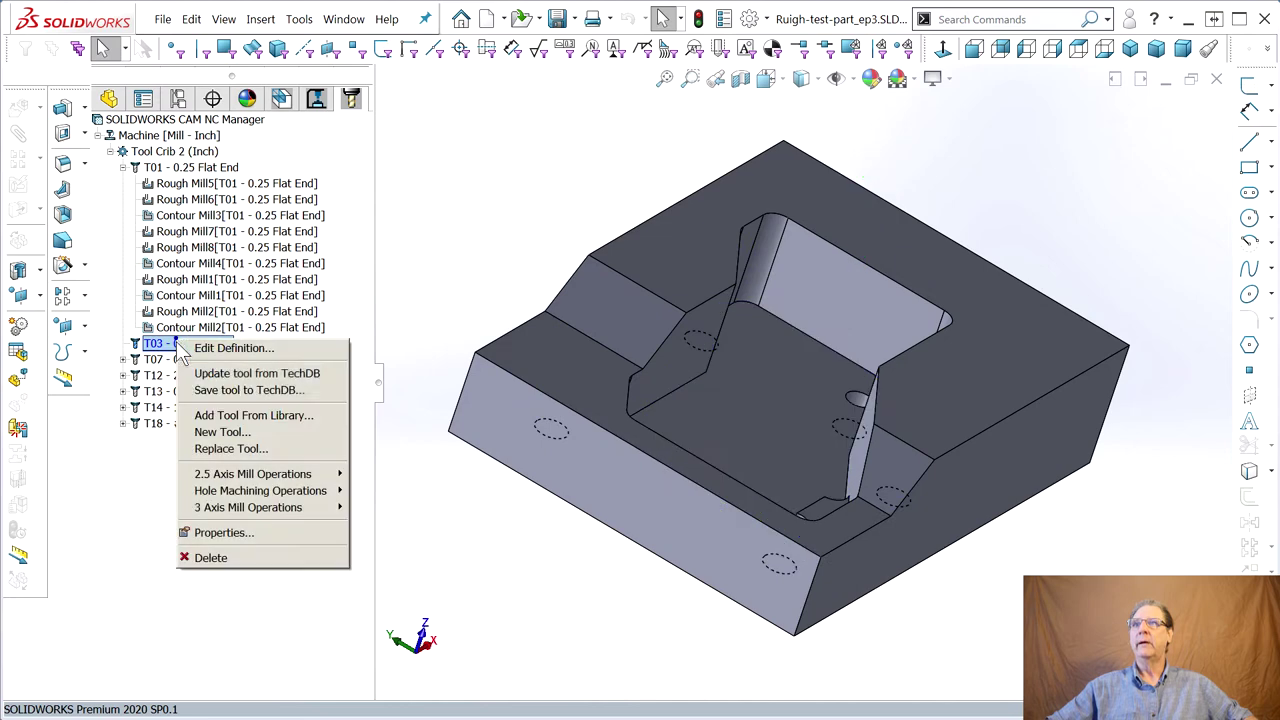
{"action": "left_click", "coordinate": [247, 562]}
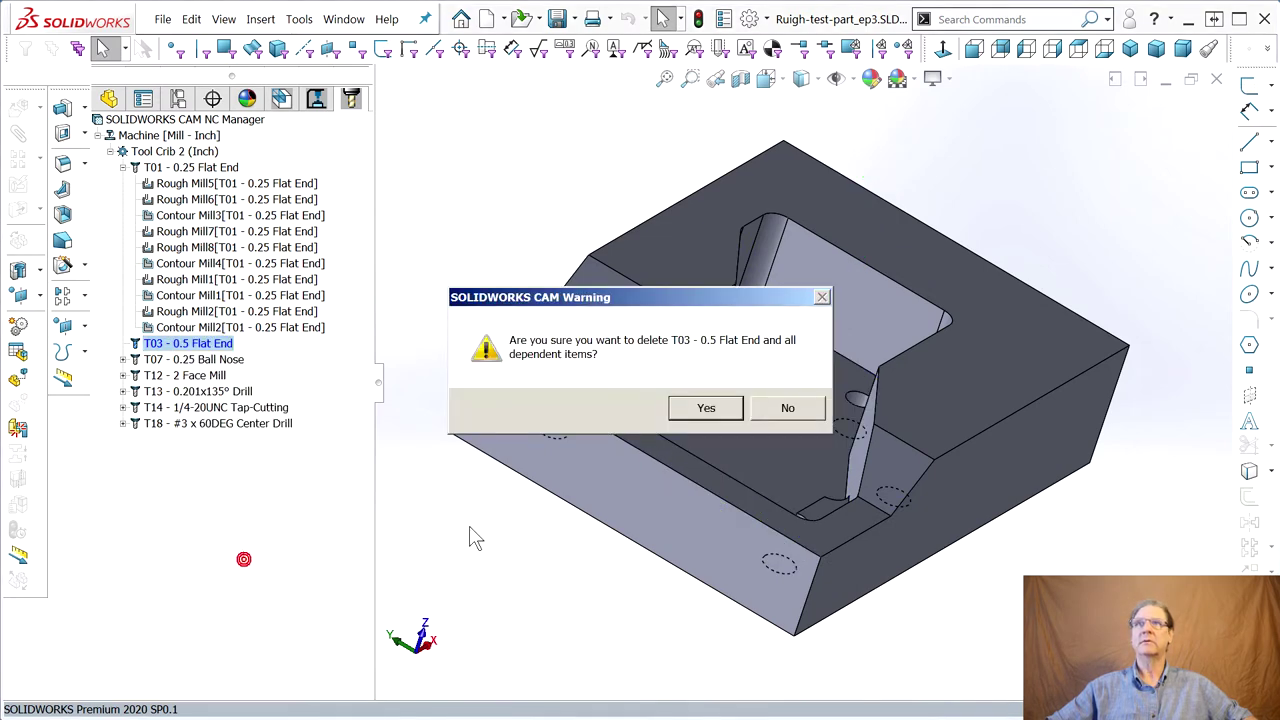
{"action": "left_click", "coordinate": [718, 415]}
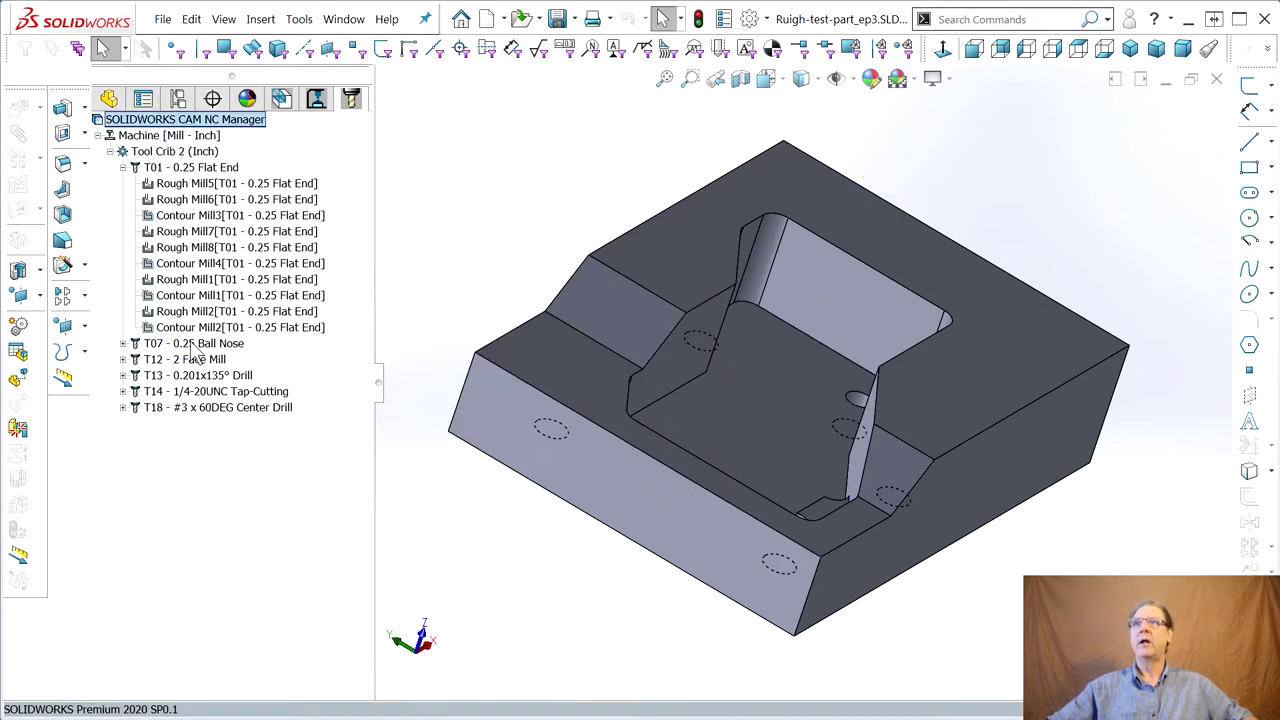
Move Face Mill1 and Face Mill2 from T12 onto T01, then delete the empty T12 face mill.
{"action": "left_click", "coordinate": [127, 342]}
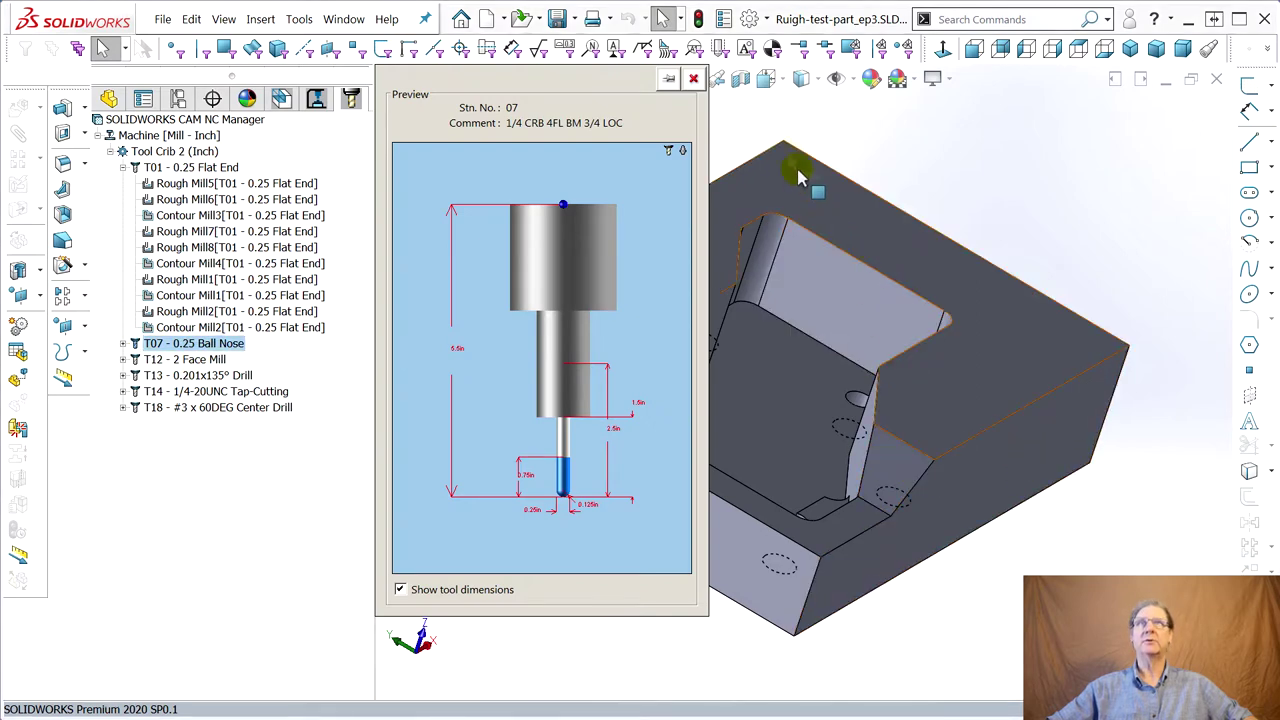
{"action": "left_click", "coordinate": [693, 79]}
{"action": "left_click", "coordinate": [200, 359]}
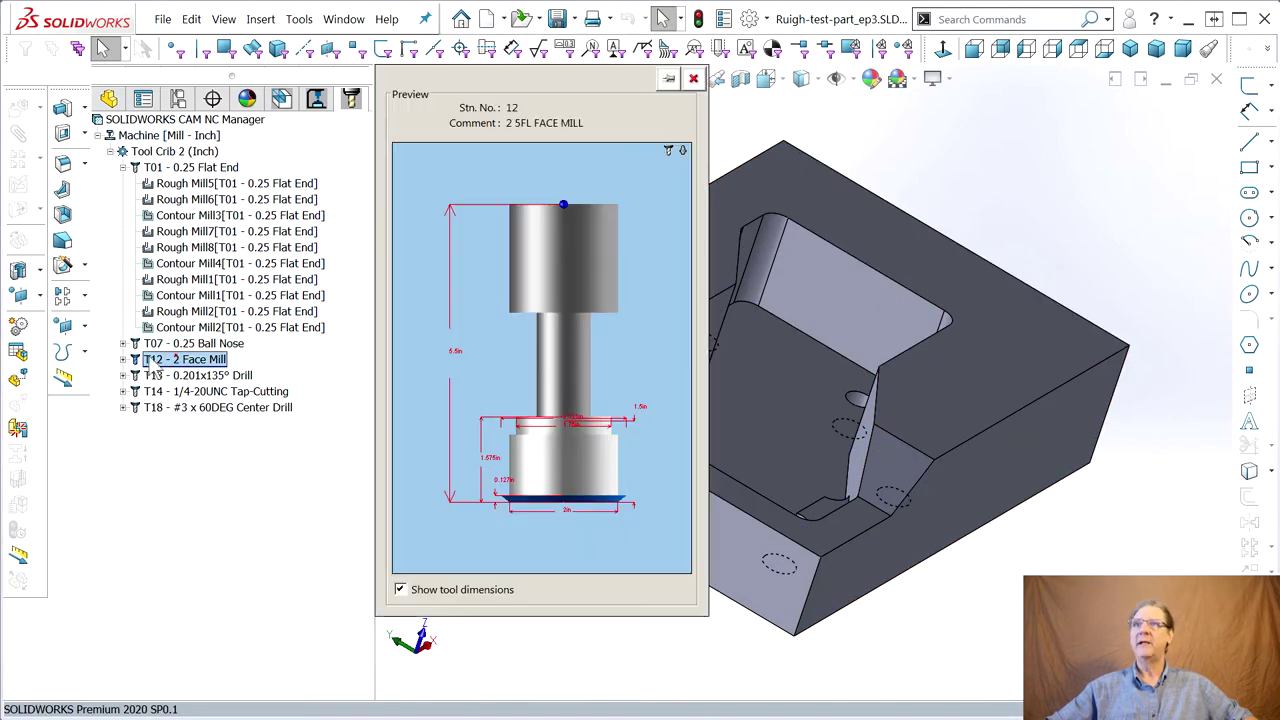
{"action": "left_click", "coordinate": [123, 359]}
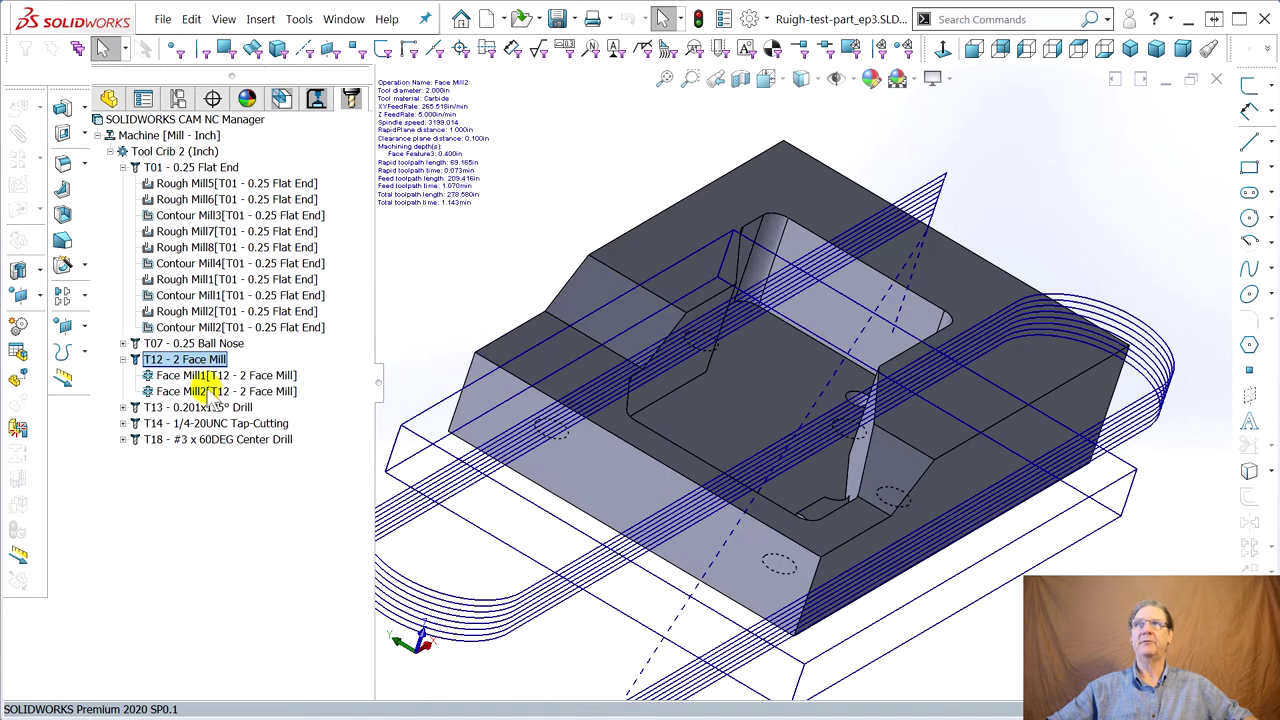
{"action": "left_click_drag", "start_coordinate": [215, 183], "coordinate": [214, 167]}
{"action": "left_click", "coordinate": [203, 198]}
{"action": "left_click", "coordinate": [203, 185]}
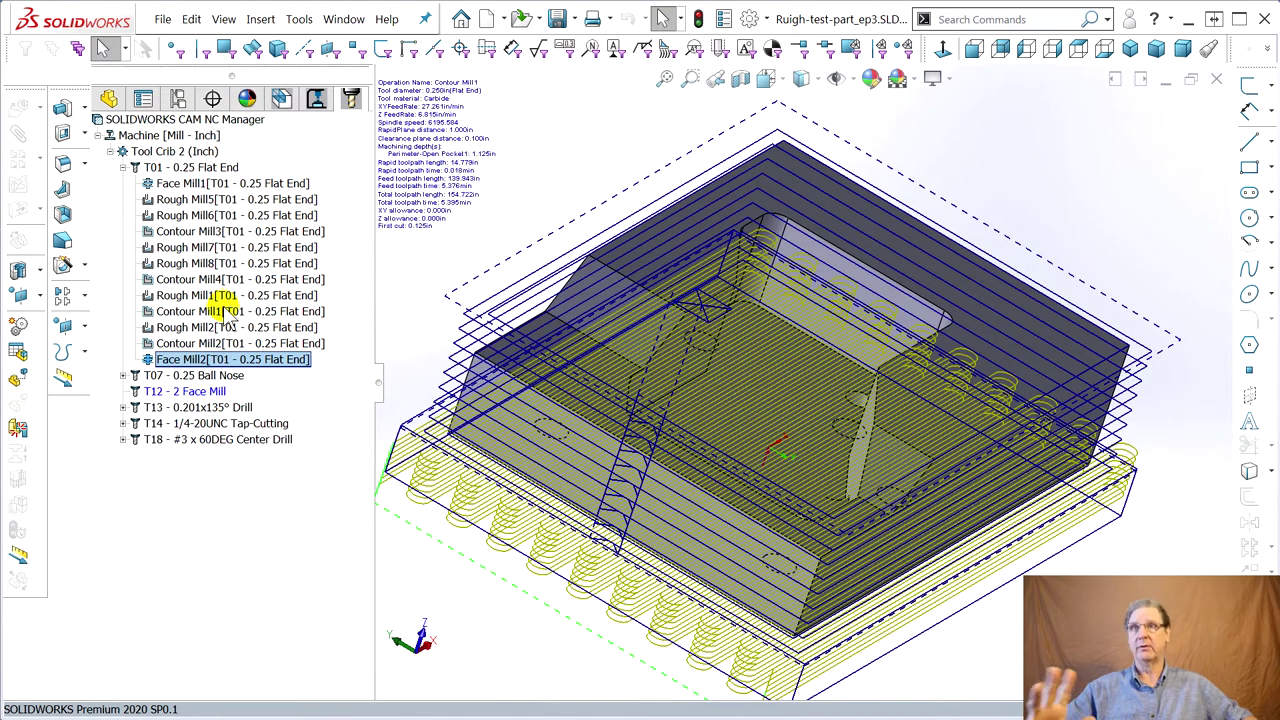
{"action": "right_click", "coordinate": [196, 395]}
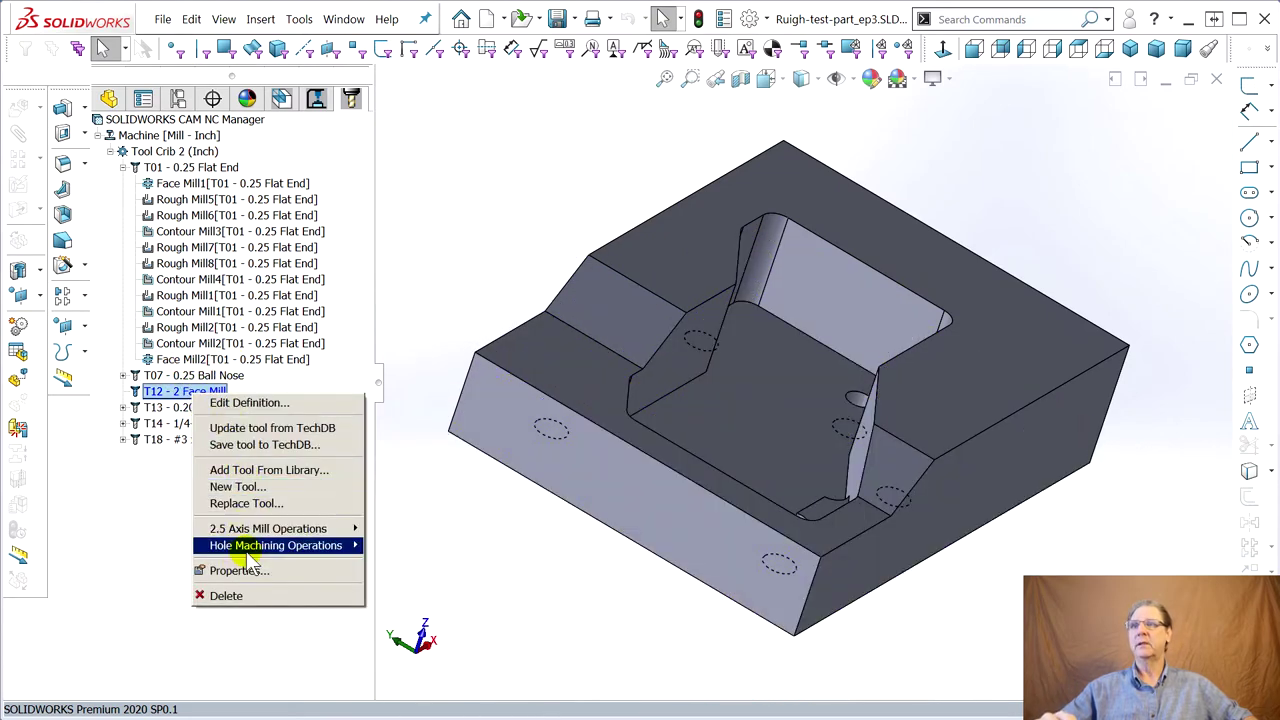
{"action": "mouse_move", "coordinate": [254, 558]}
{"action": "mouse_move", "coordinate": [265, 530]}
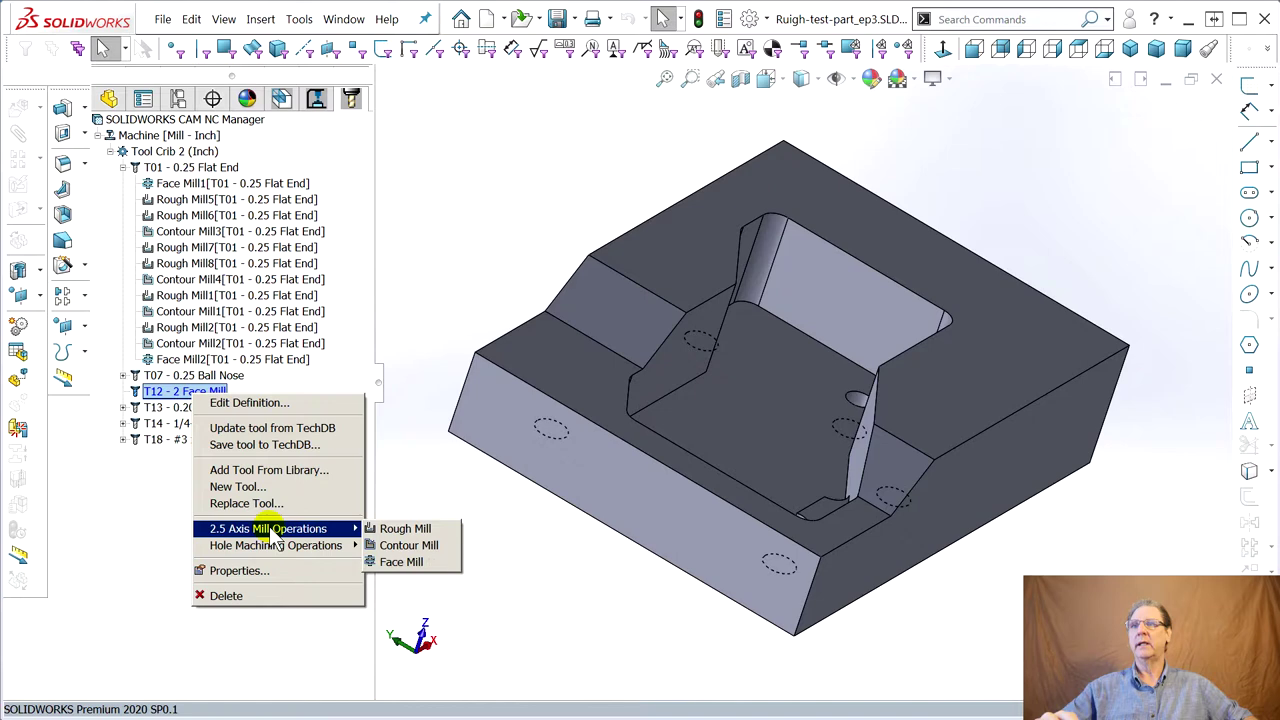
{"action": "left_click", "coordinate": [277, 595]}
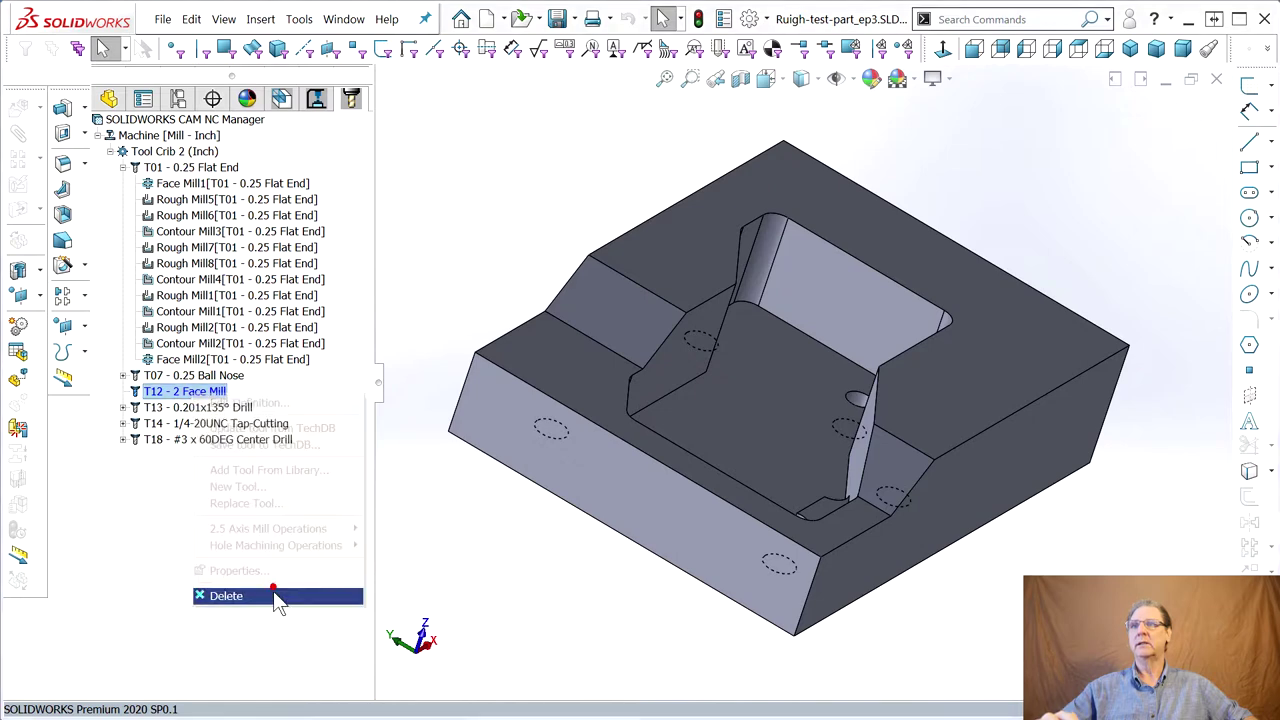
{"action": "left_click", "coordinate": [704, 409]}
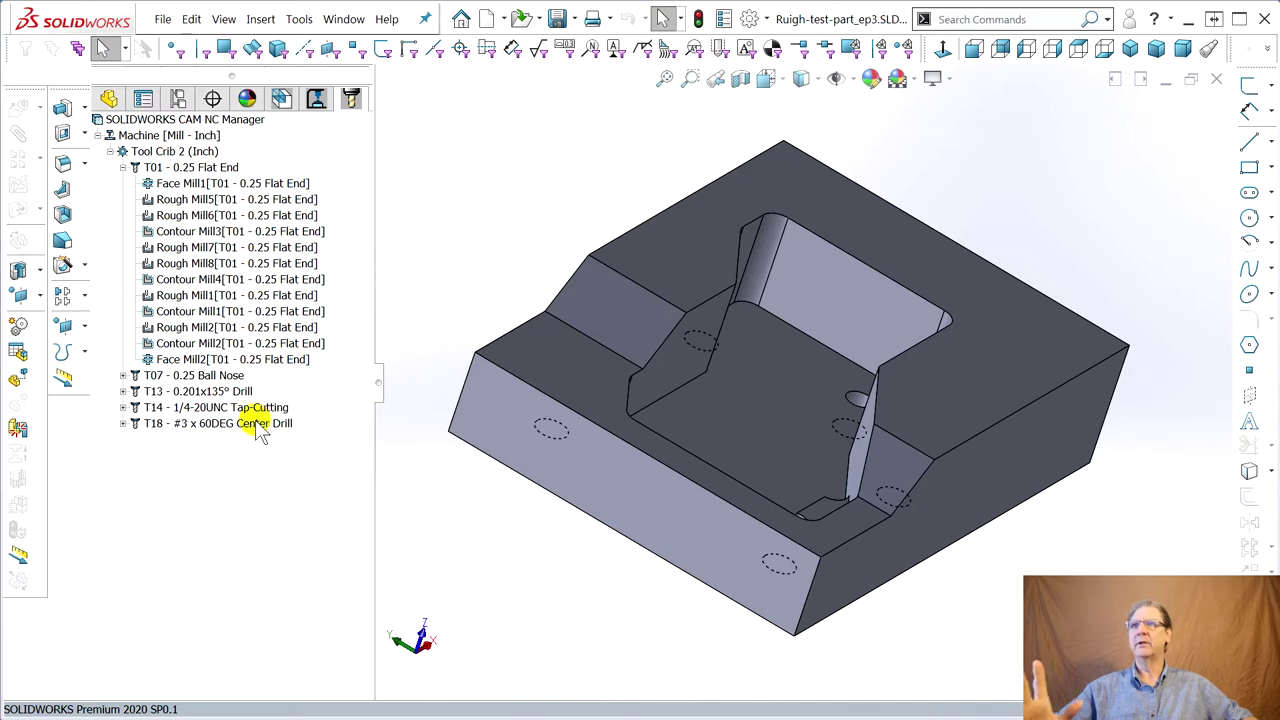
{"action": "left_click", "coordinate": [122, 167]}
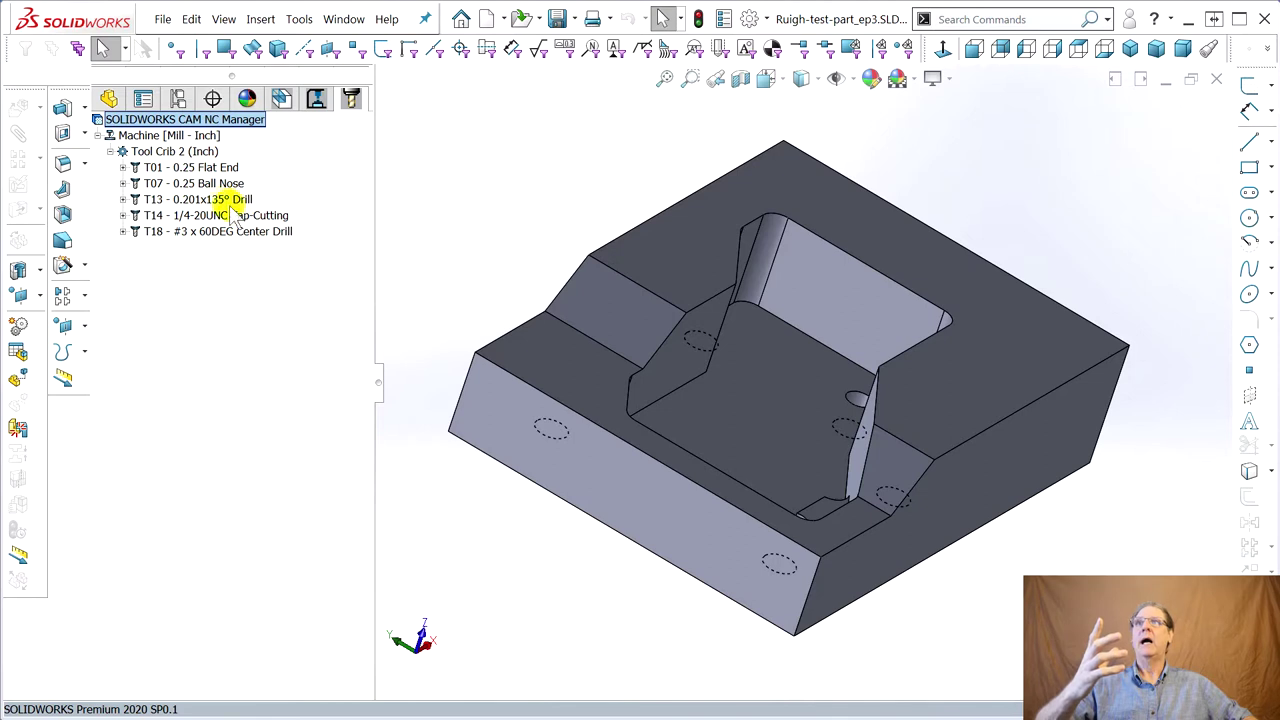
Orbit to a top-down view and show the operation list, now all on T01 0.25 Flat End.
{"action": "middle_click_drag", "start_coordinate": [706, 403], "coordinate": [694, 474]}
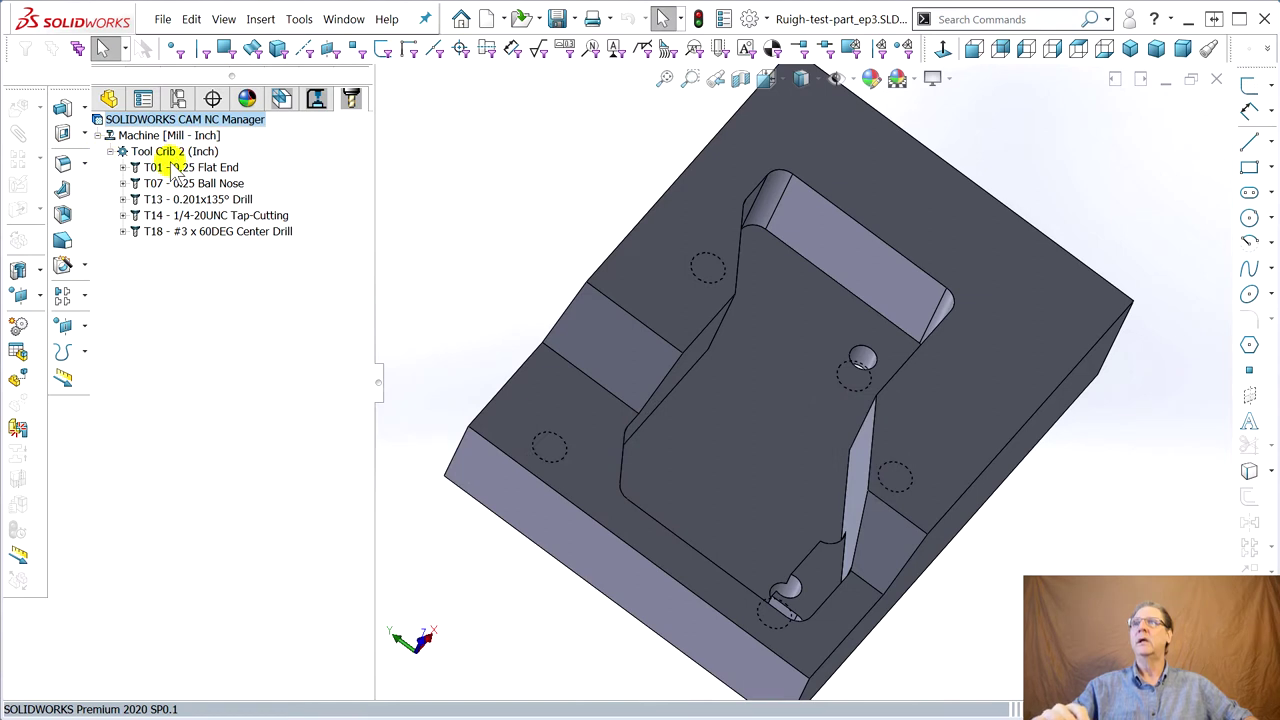
{"action": "left_click", "coordinate": [318, 99]}
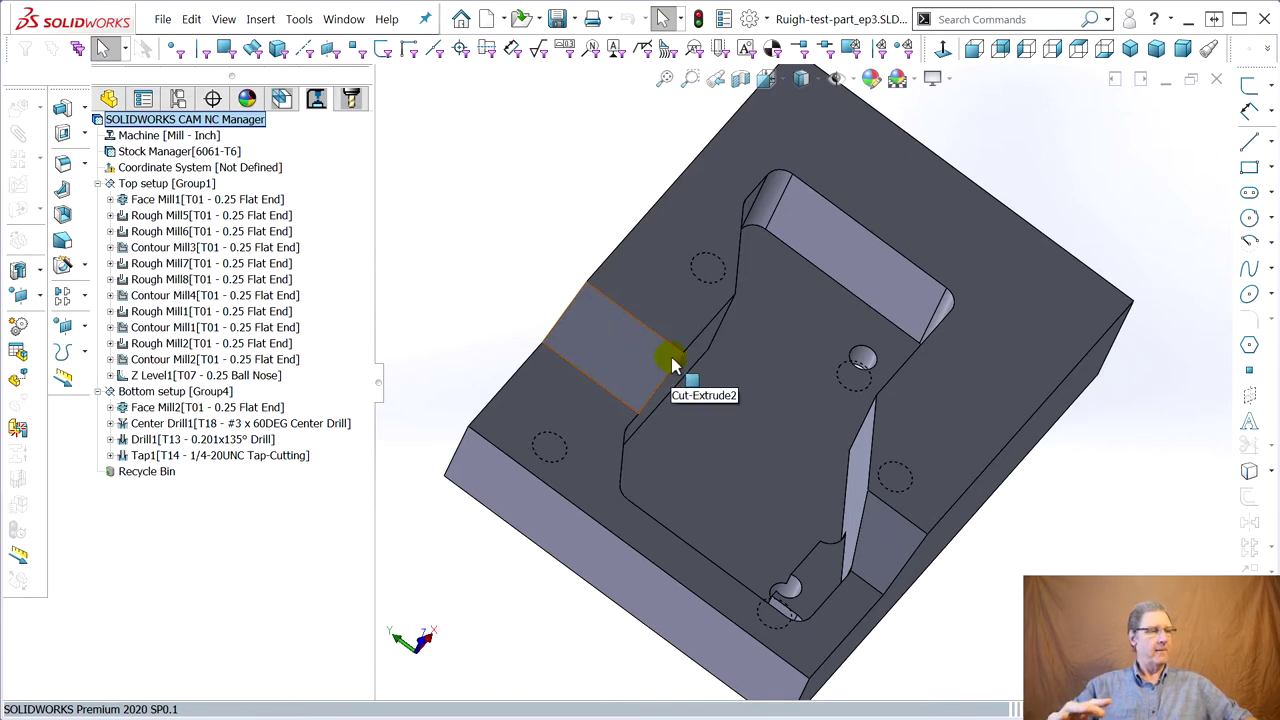
{"action": "right_click", "coordinate": [168, 117]}
{"action": "left_click", "coordinate": [205, 123]}
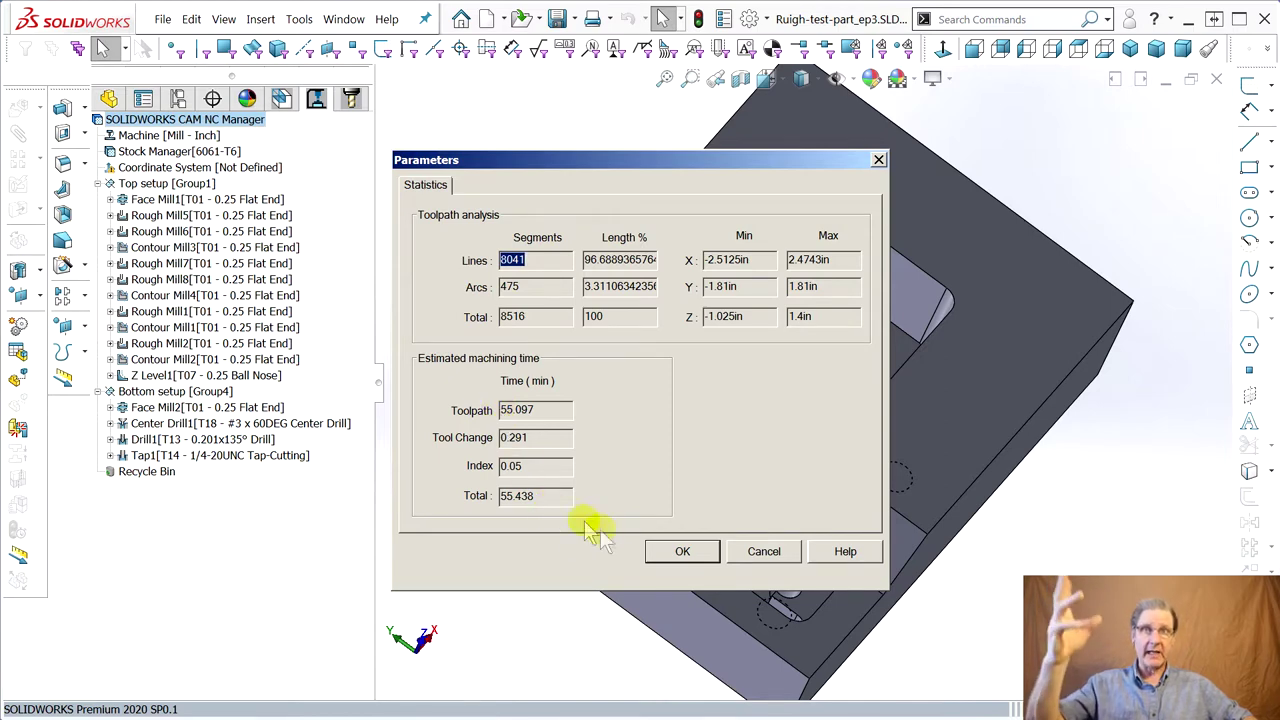
{"action": "left_click", "coordinate": [683, 552]}
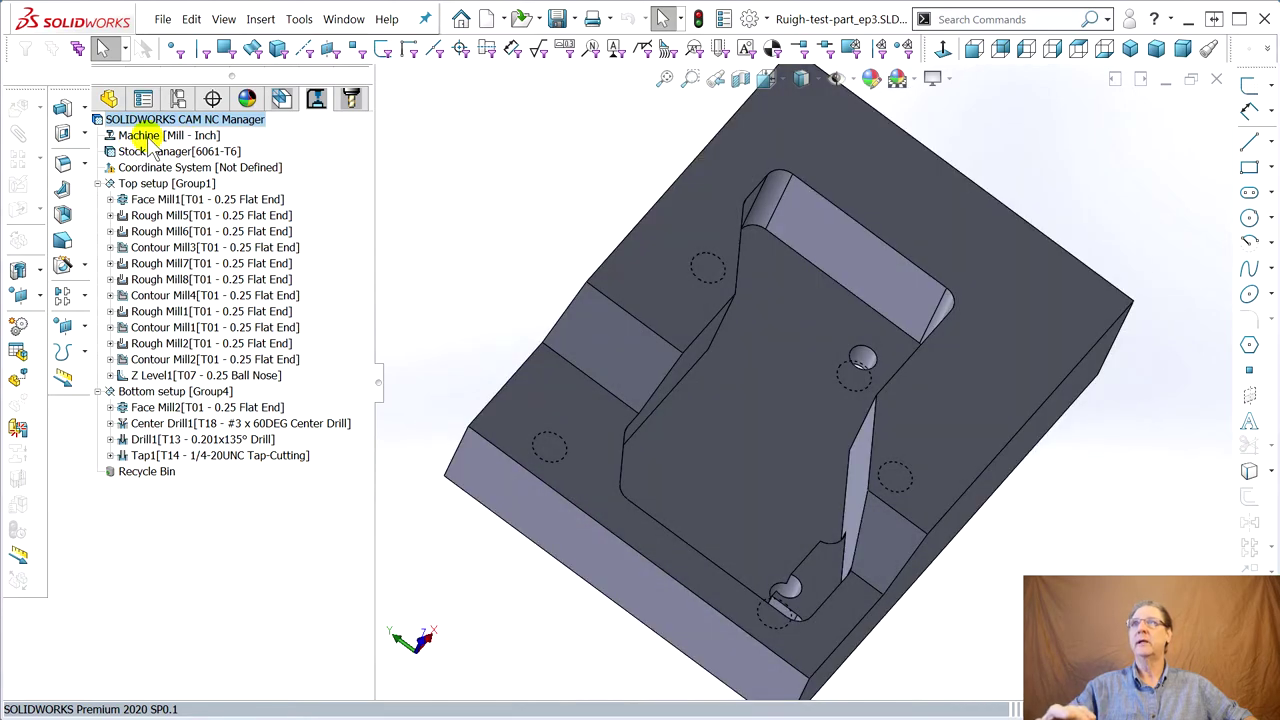
Compare Avid CNC with Mill - Inch, then make Avid CNC (24000 rpm) the active machine.
{"action": "left_click", "coordinate": [145, 136]}
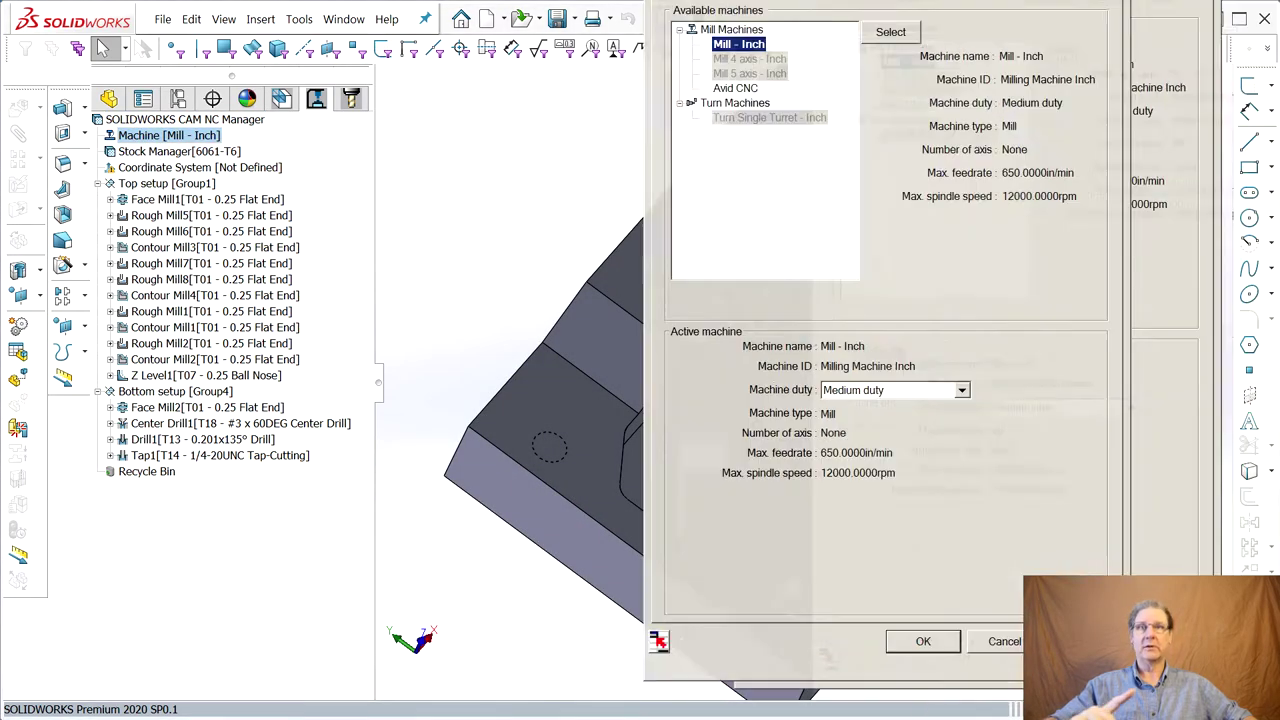
{"action": "left_click_drag", "start_coordinate": [949, 2], "coordinate": [666, 25]}
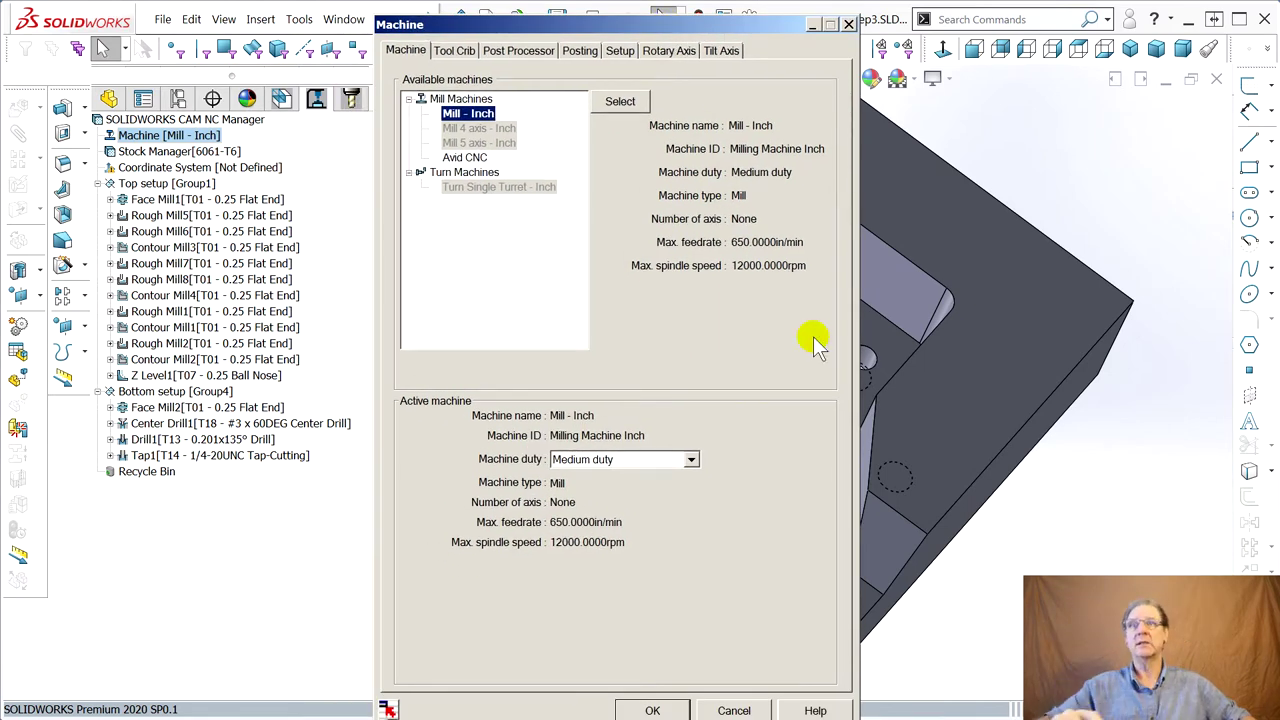
{"action": "left_click", "coordinate": [464, 157]}
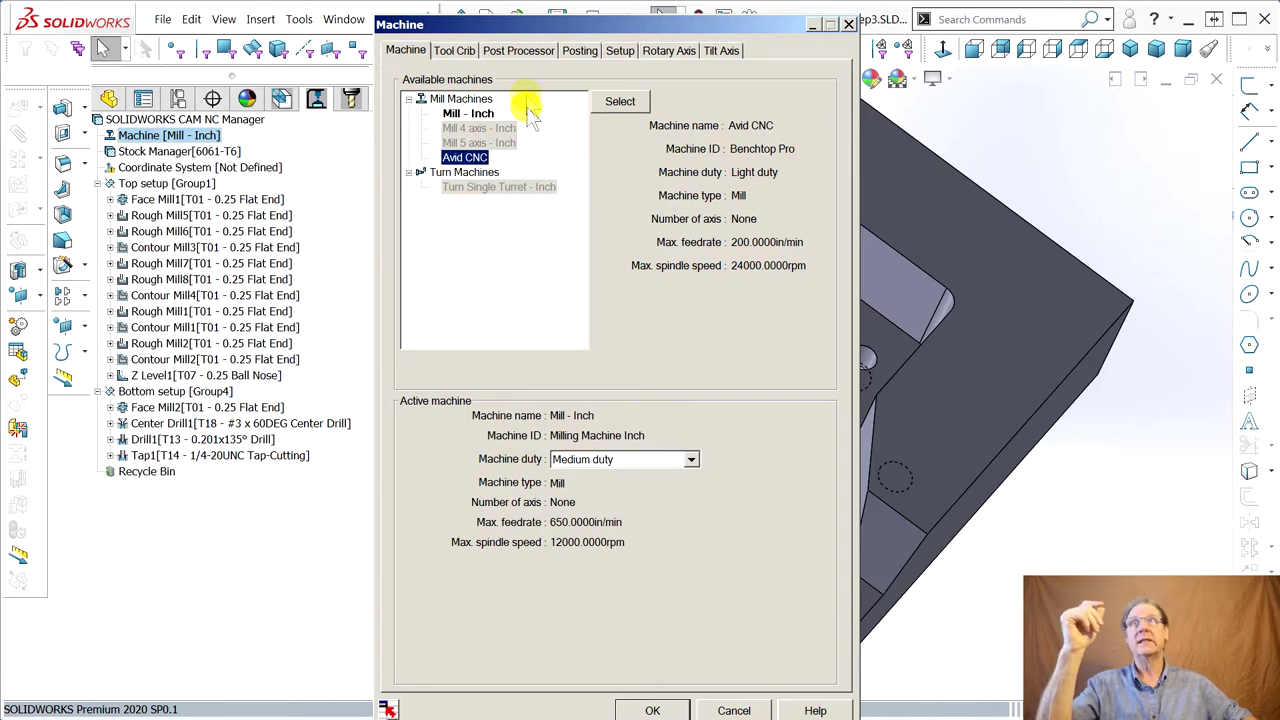
{"action": "left_click", "coordinate": [465, 114]}
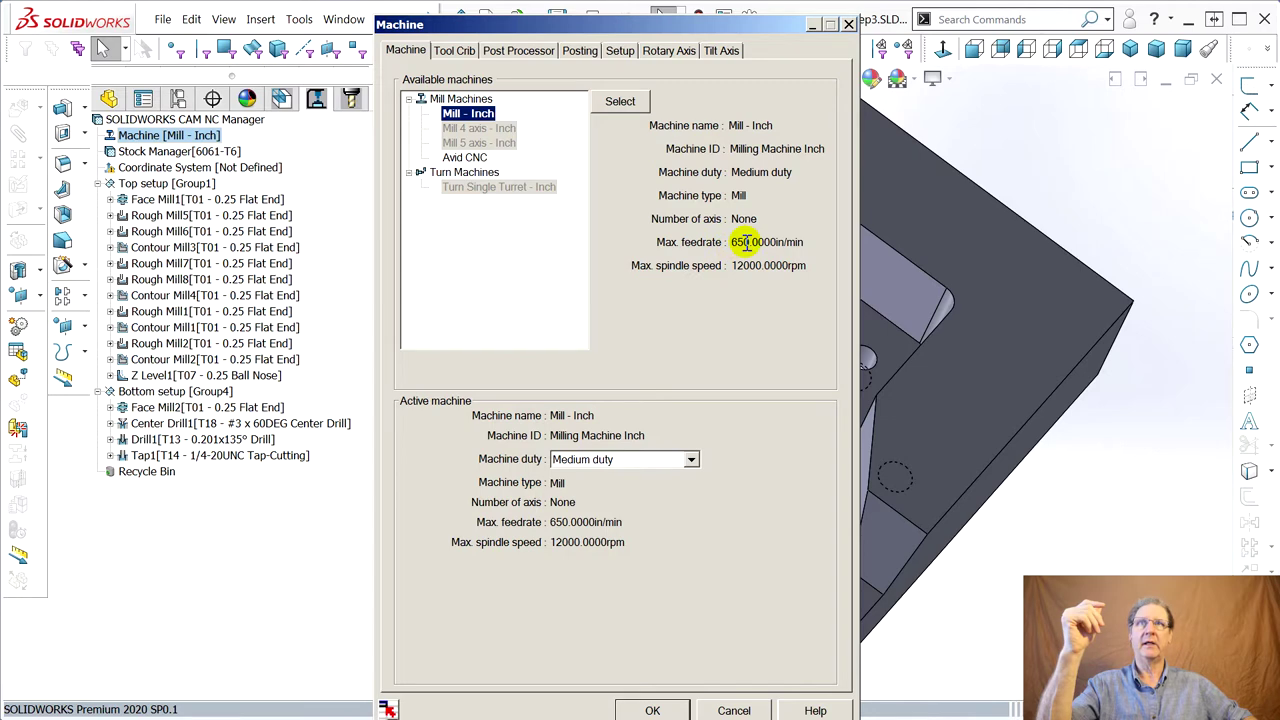
{"action": "left_click", "coordinate": [464, 157]}
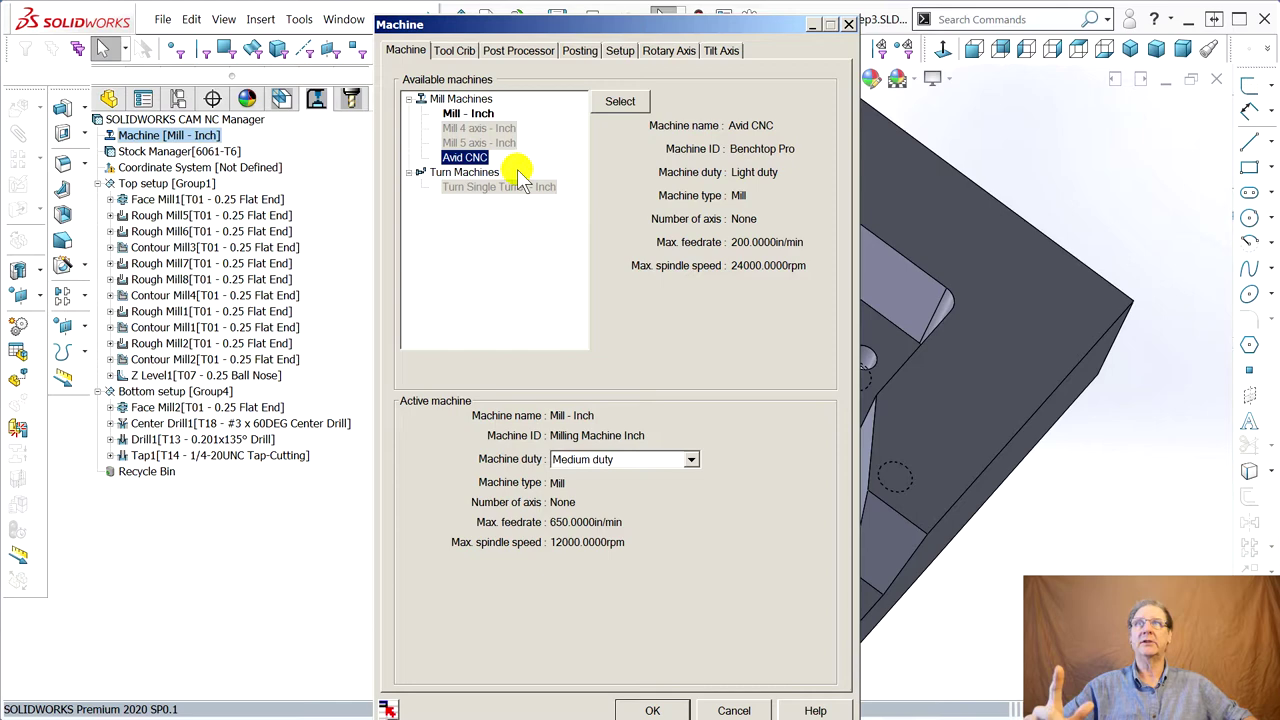
{"action": "left_click", "coordinate": [612, 102]}
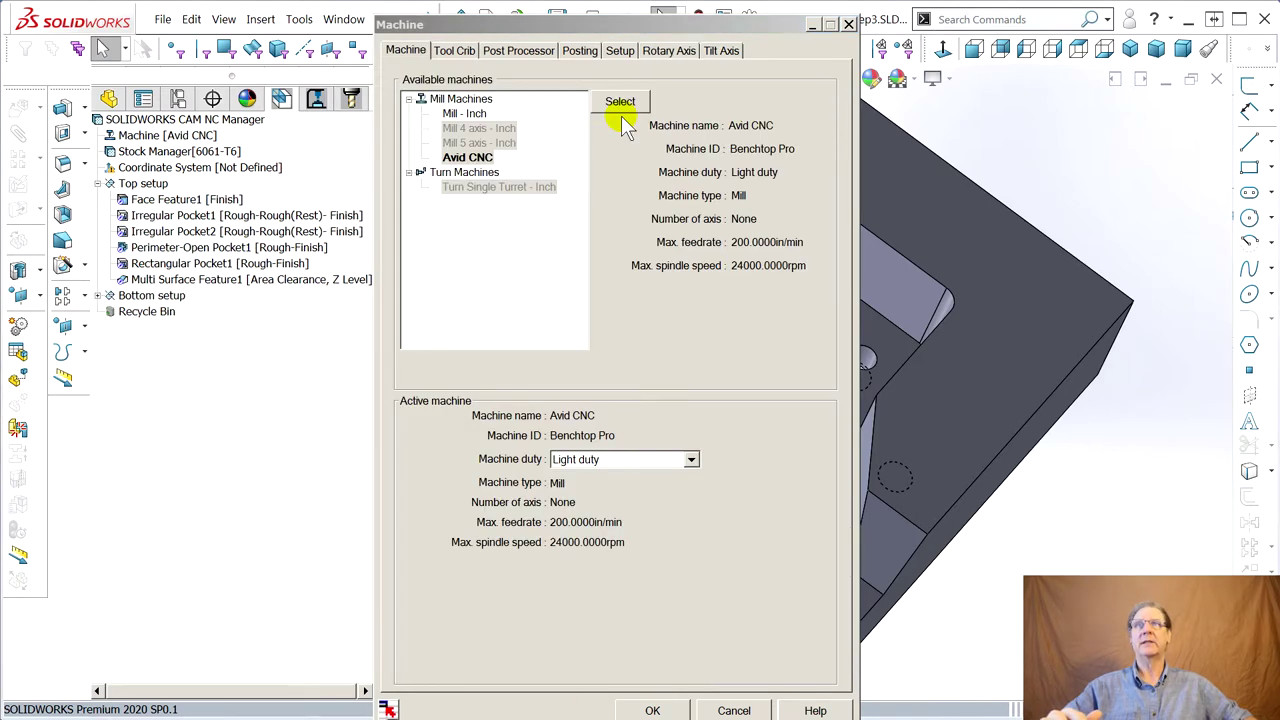
{"action": "left_click_drag", "start_coordinate": [556, 22], "coordinate": [850, 30]}
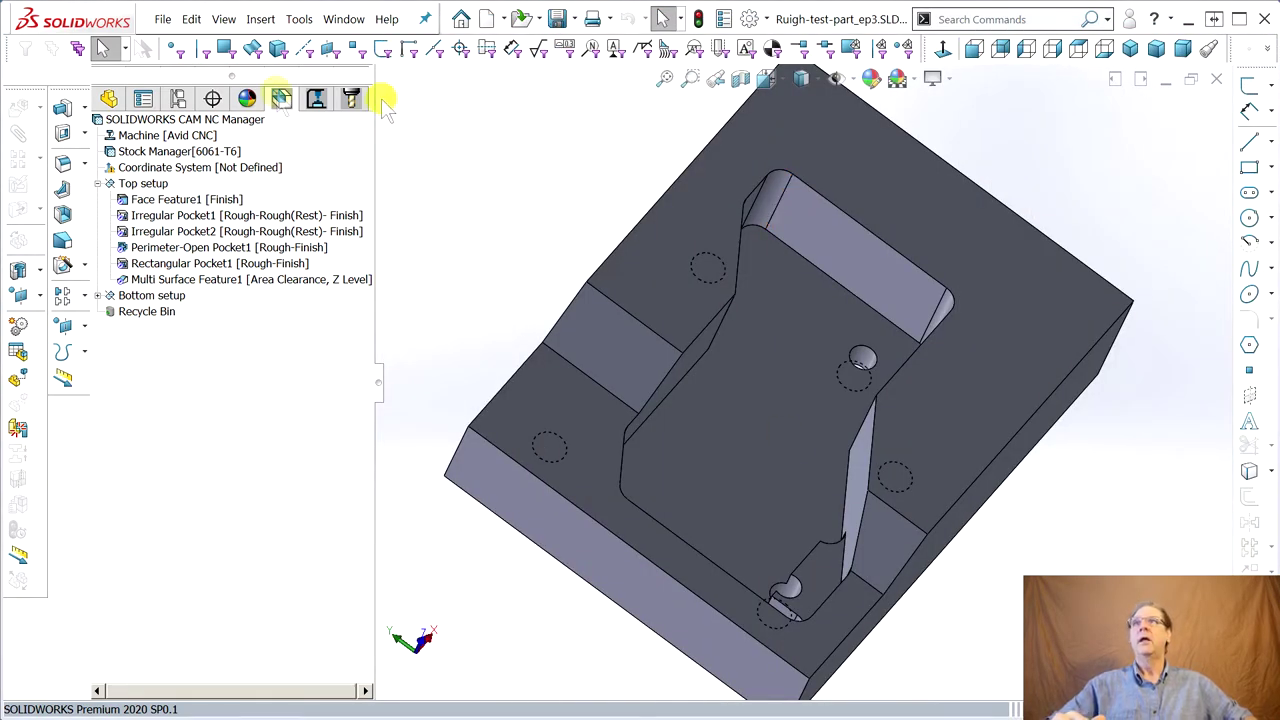
Regenerate toolpaths for all operations from the SOLIDWORKS CAM NC Manager.
{"action": "left_click", "coordinate": [314, 98]}
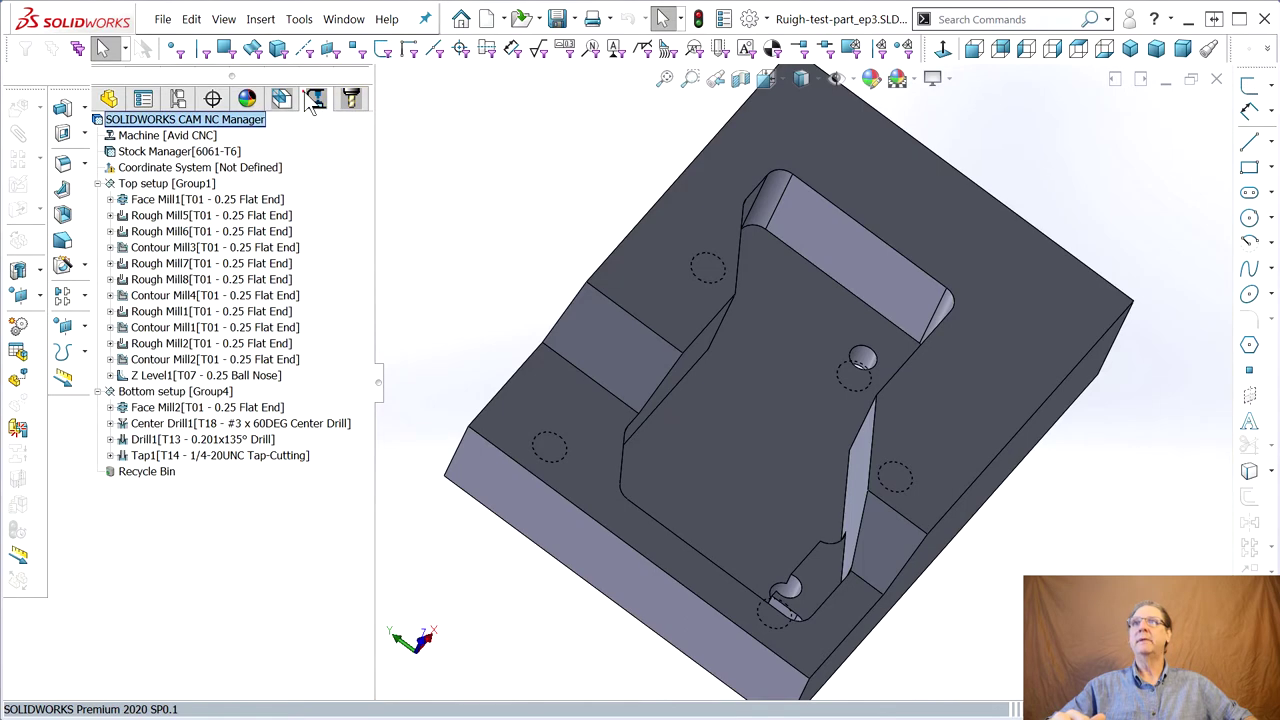
{"action": "right_click", "coordinate": [184, 121]}
{"action": "left_click", "coordinate": [240, 152]}
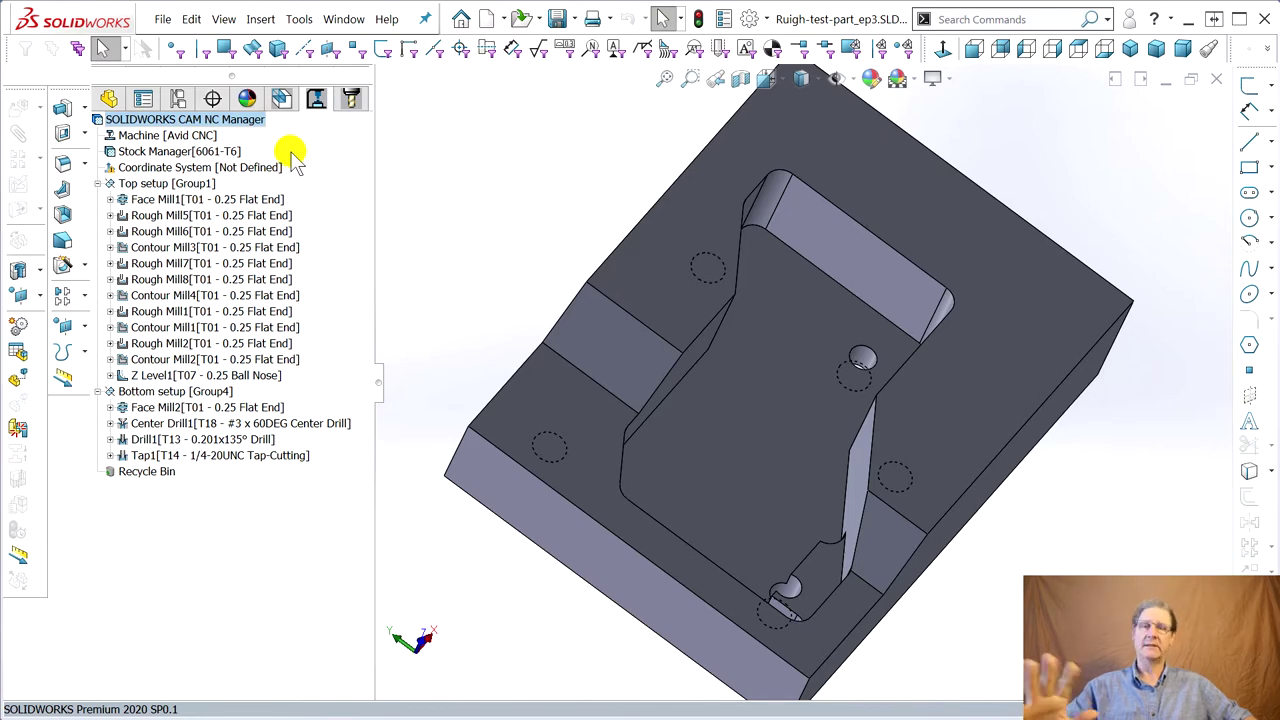
Review the toolpath statistics showing a 30.54-minute total machining time.
{"action": "right_click", "coordinate": [192, 121]}
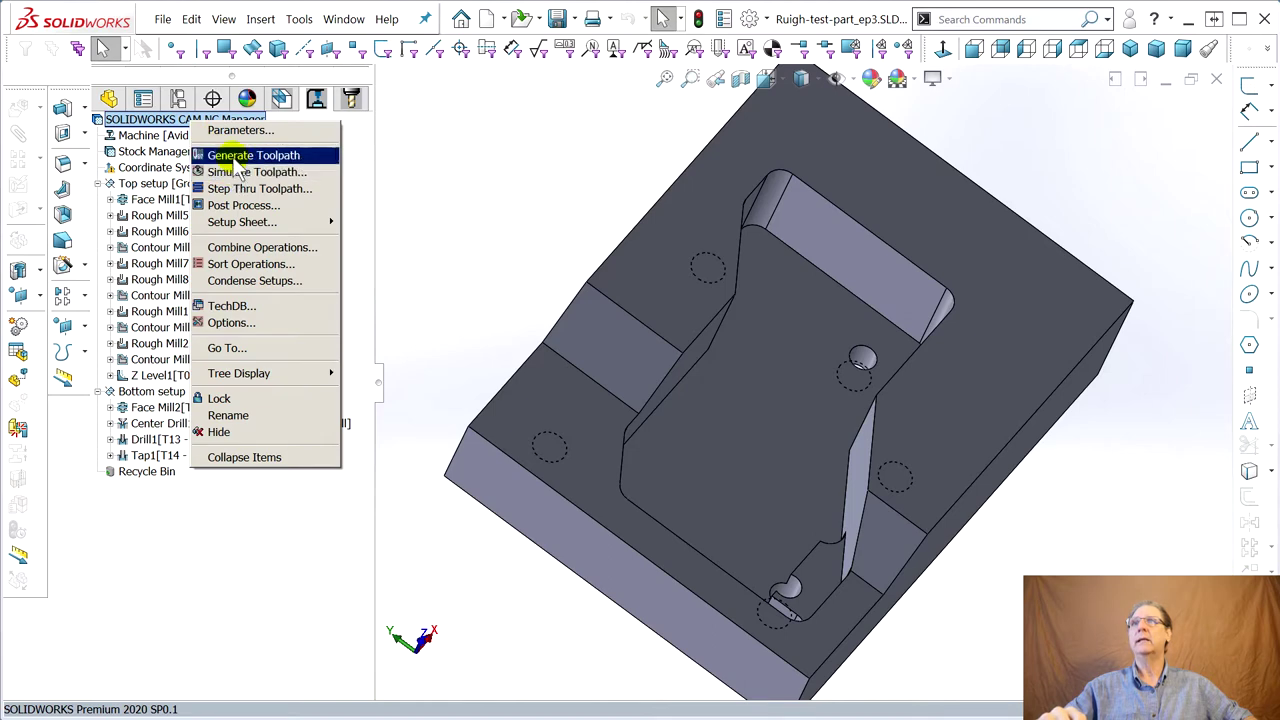
{"action": "left_click", "coordinate": [240, 132]}
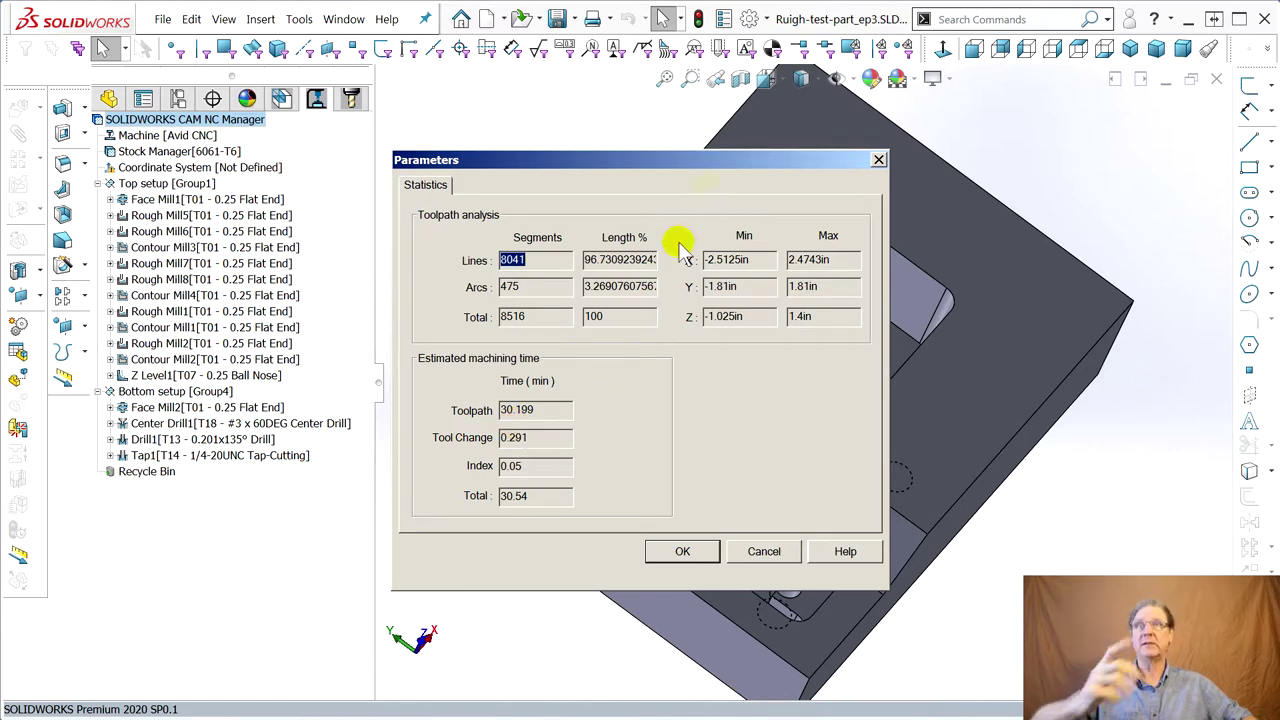
{"action": "left_click", "coordinate": [878, 160]}
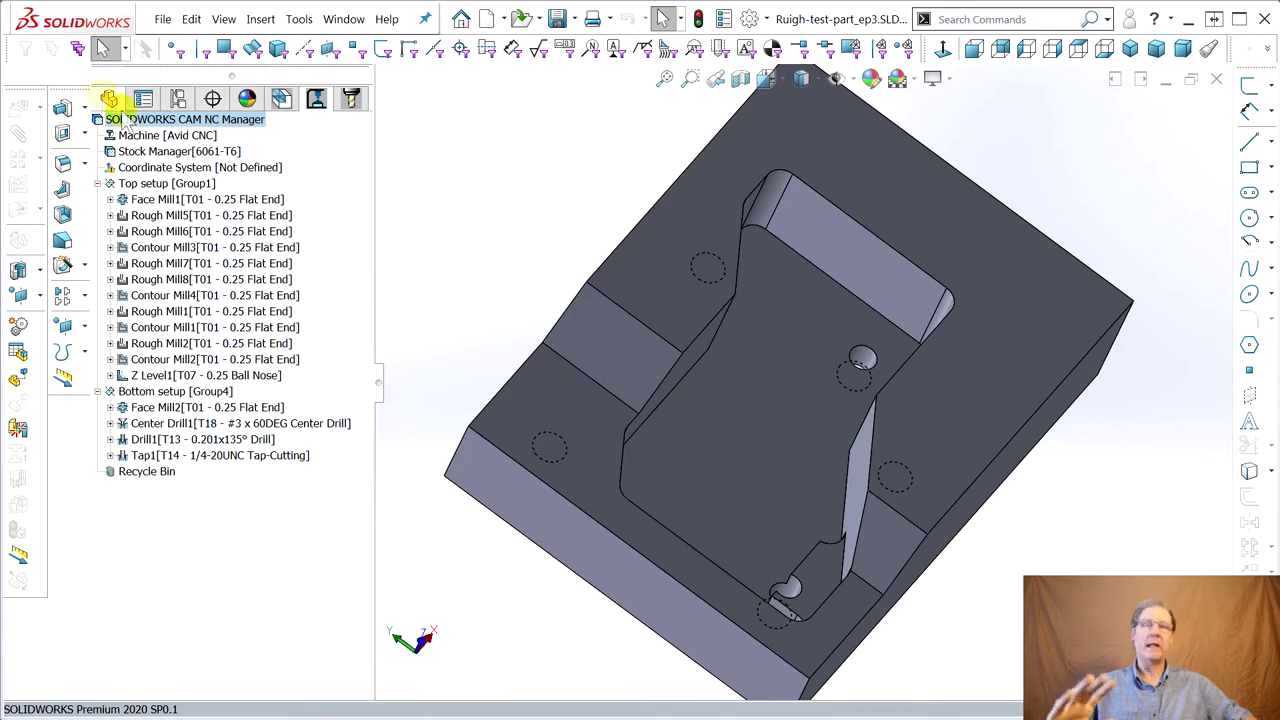
{"action": "left_click", "coordinate": [186, 218]}
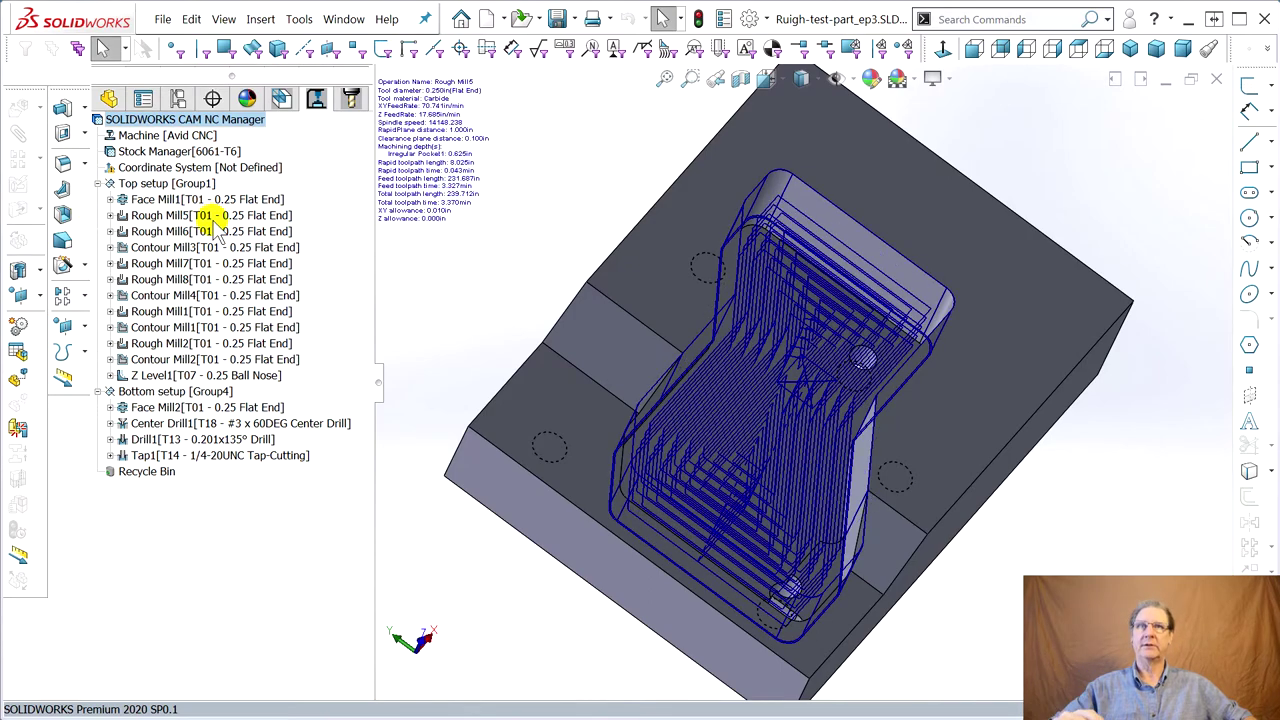
Hide the Rough Mill5 toolpath and highlight Irregular Pocket1 on the part.
{"action": "left_click", "coordinate": [397, 330]}
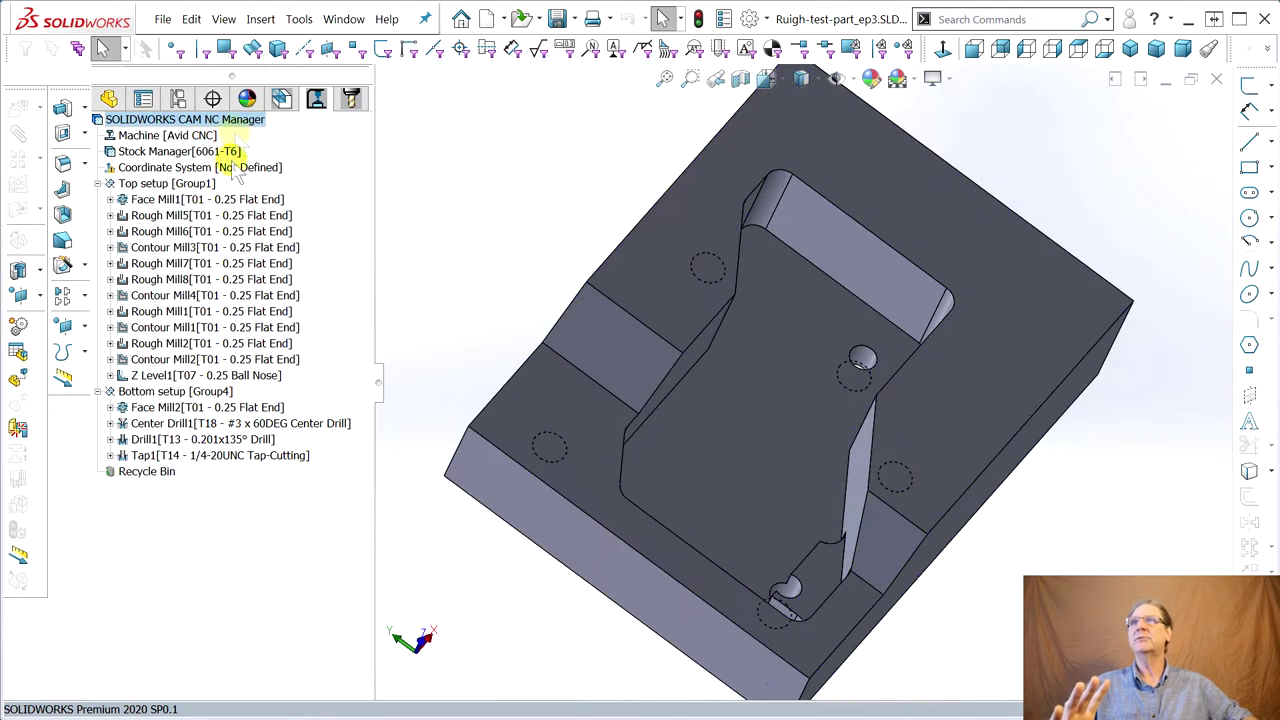
{"action": "left_click", "coordinate": [281, 98]}
{"action": "left_click", "coordinate": [208, 219]}
{"action": "left_click", "coordinate": [209, 222]}
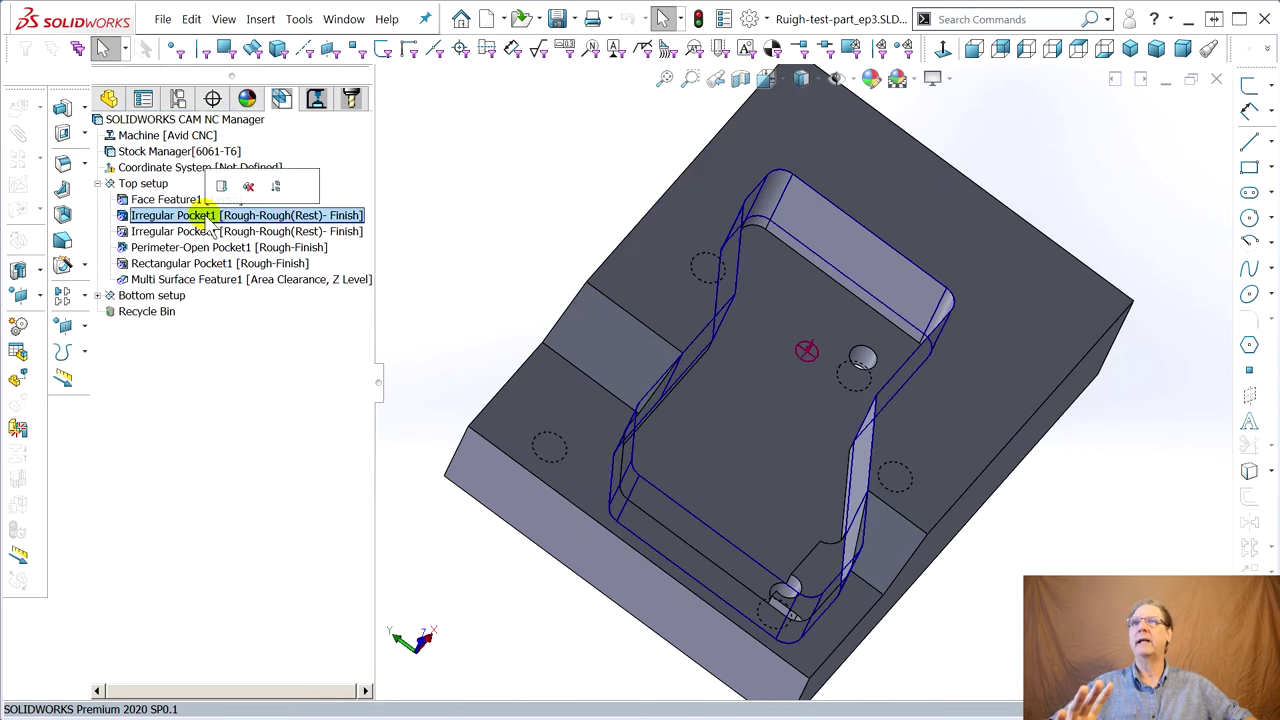
{"action": "mouse_move", "coordinate": [794, 366]}
{"action": "middle_mouse_down"}
{"action": "mouse_move", "coordinate": [868, 330]}
{"action": "mouse_move", "coordinate": [771, 323]}
{"action": "middle_mouse_up"}
Preview the Rough Mill5 and Rough Mill6 toolpaths.
{"action": "left_click", "coordinate": [316, 97]}
{"action": "left_click", "coordinate": [170, 215]}
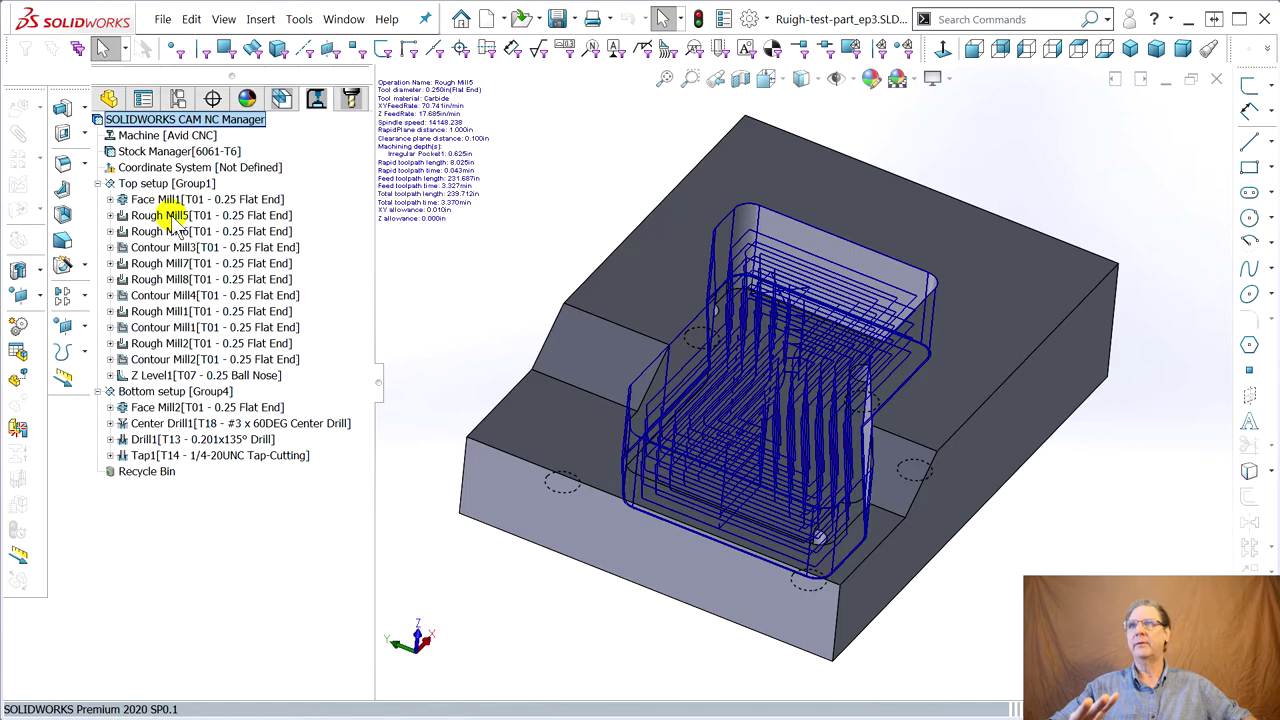
{"action": "left_click", "coordinate": [170, 231]}
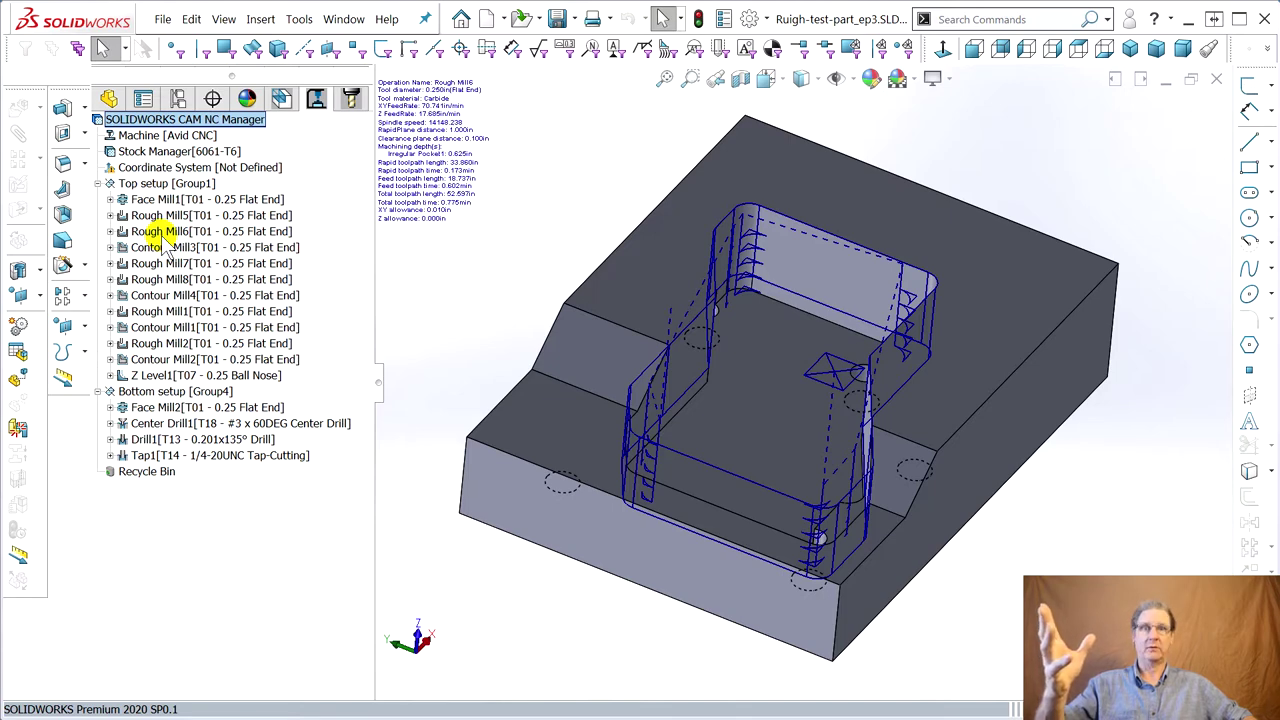
Open Irregular Pocket1's feature definition for editing.
{"action": "left_click", "coordinate": [281, 97]}
{"action": "left_click", "coordinate": [172, 215]}
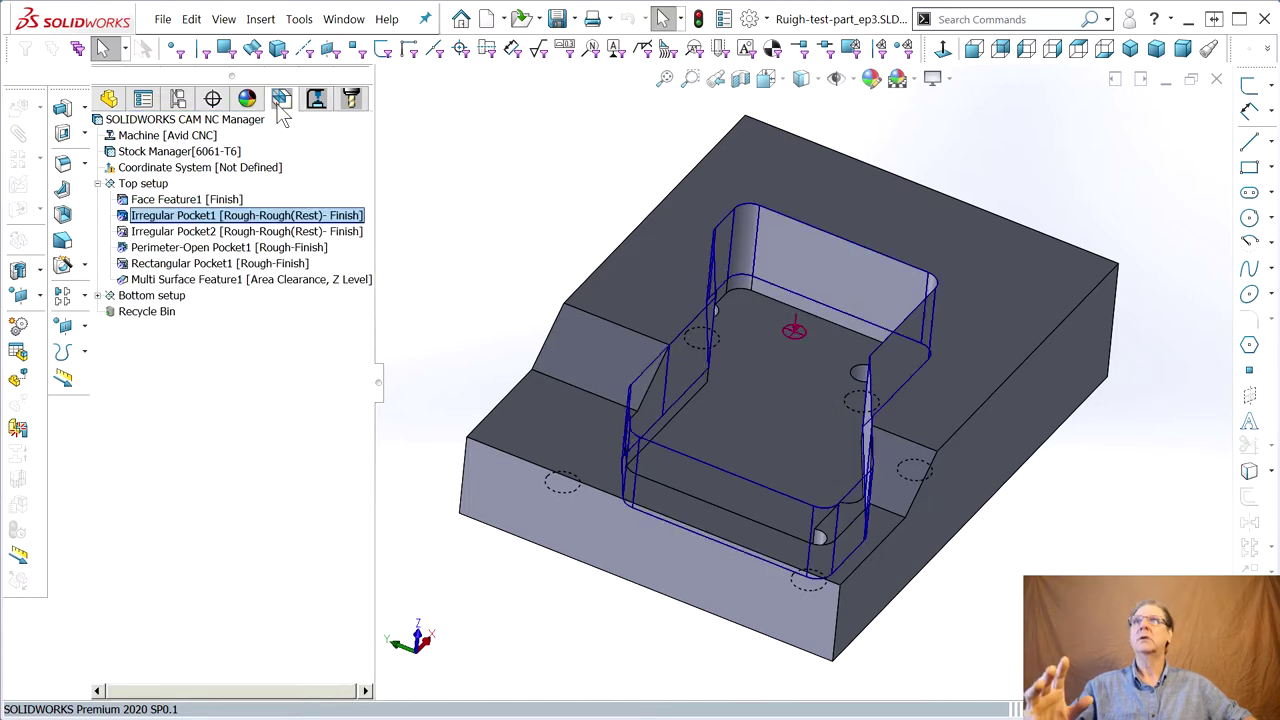
{"action": "double_click", "coordinate": [172, 212]}
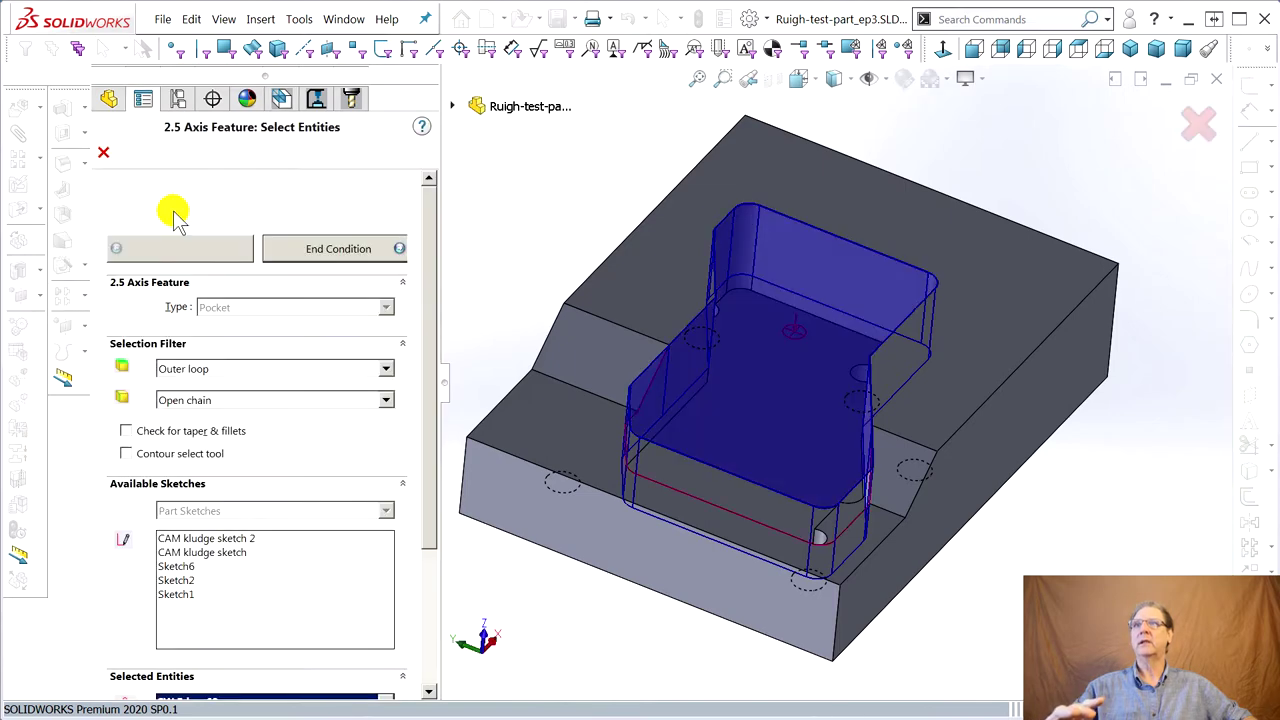
Set Irregular Pocket1's strategy to Rough under End Conditions and accept the edit.
{"action": "left_click", "coordinate": [332, 252]}
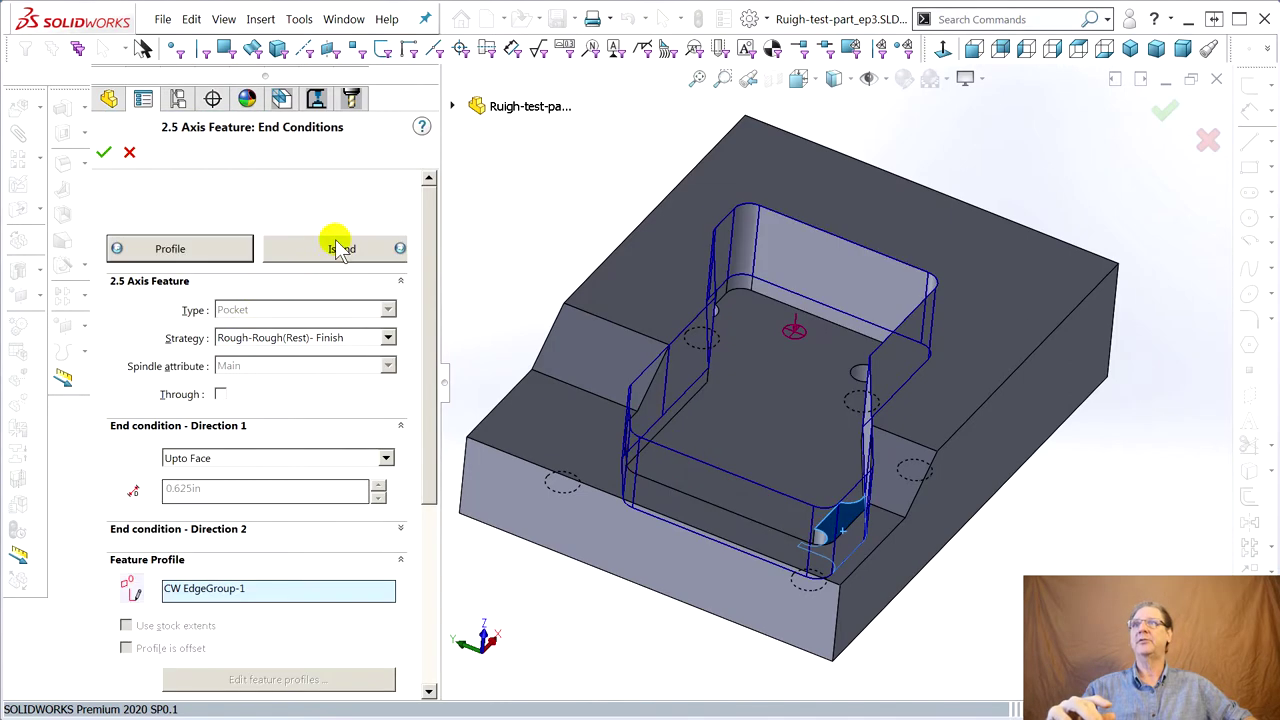
{"action": "mouse_move", "coordinate": [224, 342]}
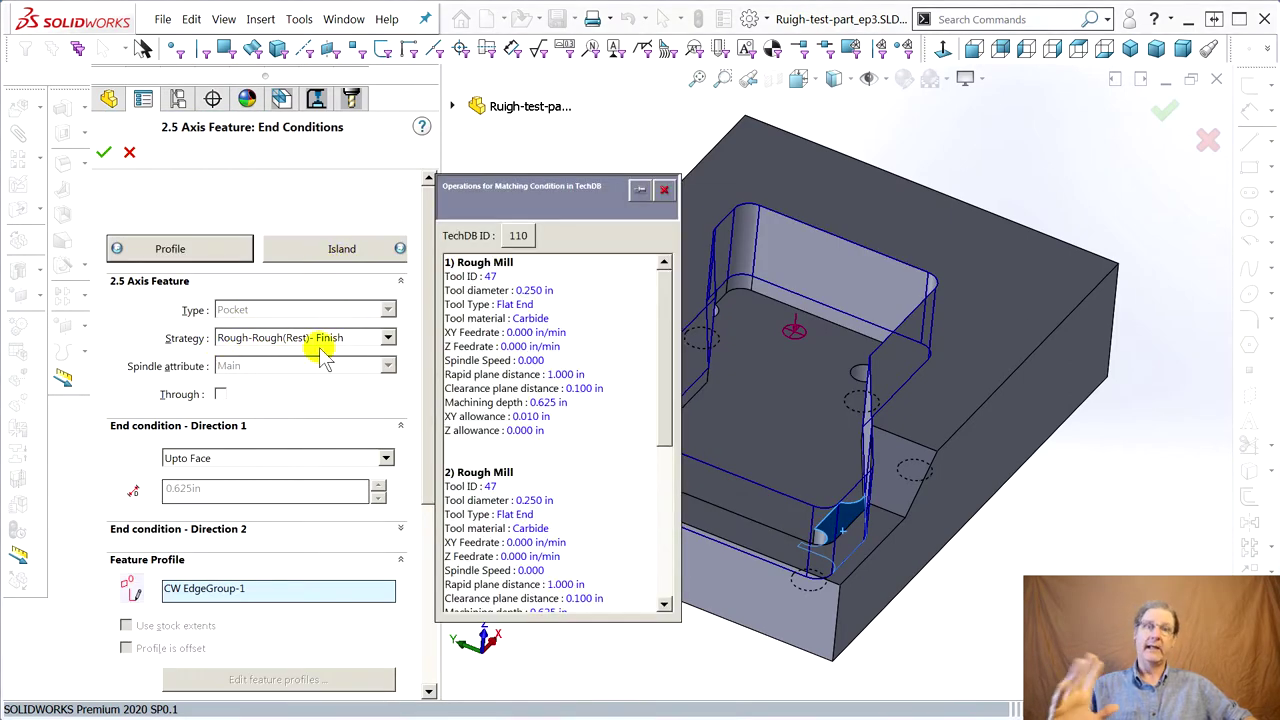
{"action": "left_click", "coordinate": [388, 338]}
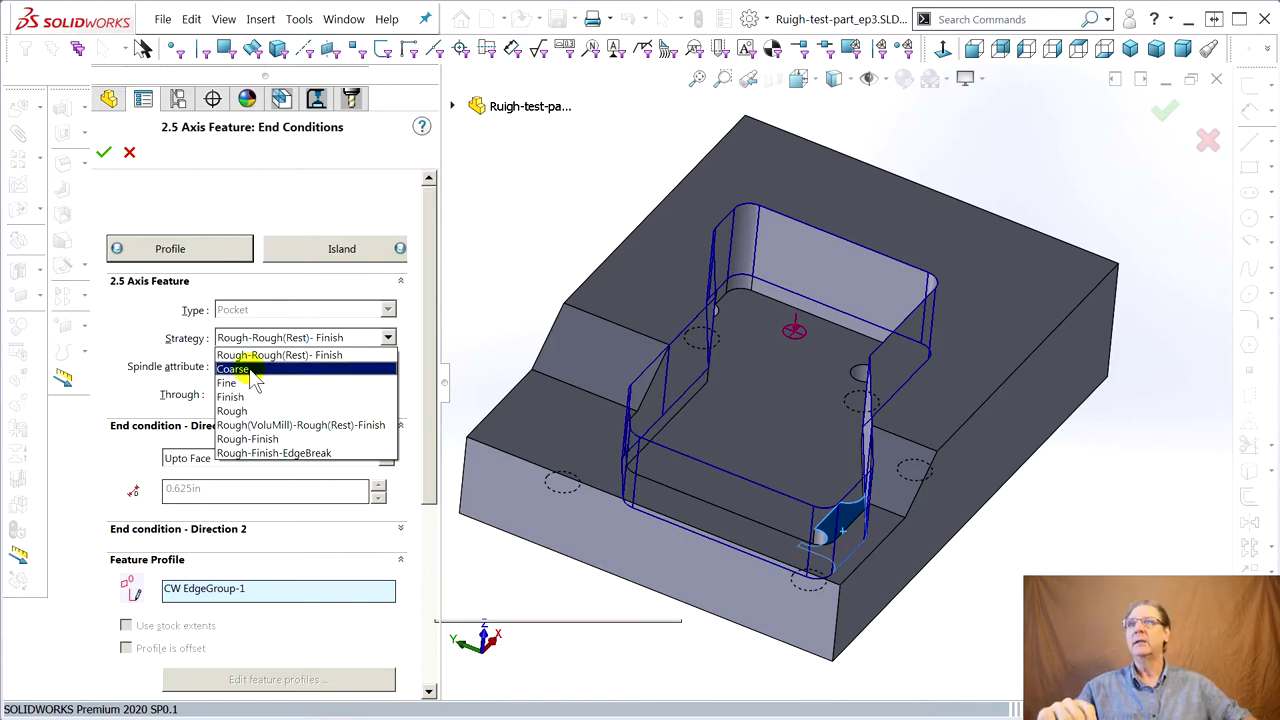
{"action": "left_click", "coordinate": [232, 410]}
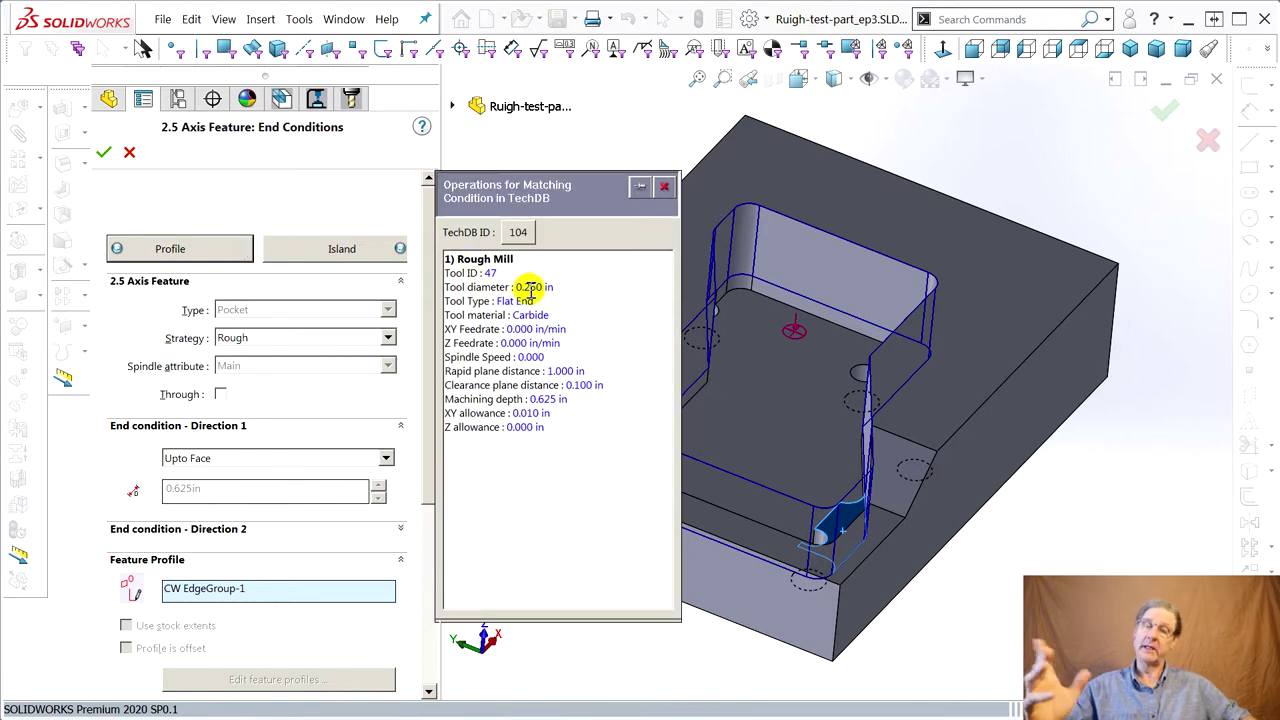
{"action": "left_click", "coordinate": [107, 162]}
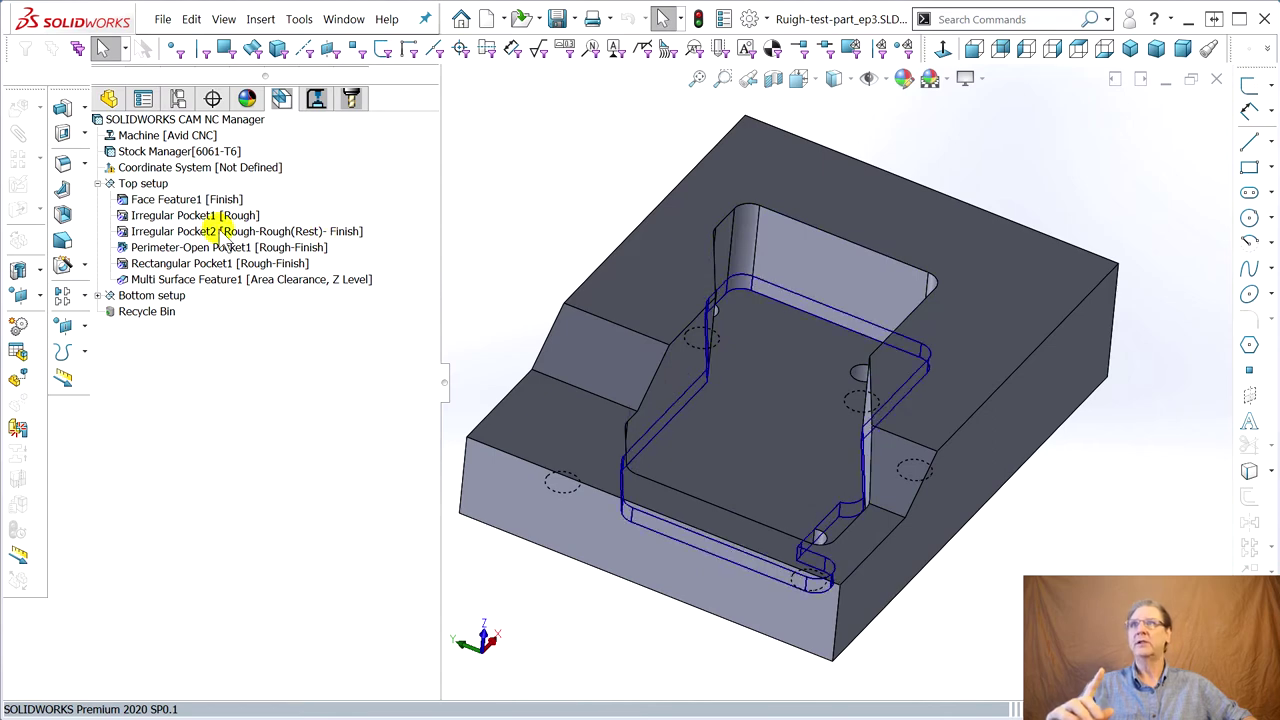
Edit Irregular Pocket2, set its strategy to Rough under End Conditions, and accept.
{"action": "left_click", "coordinate": [140, 216]}
{"action": "left_click", "coordinate": [145, 231]}
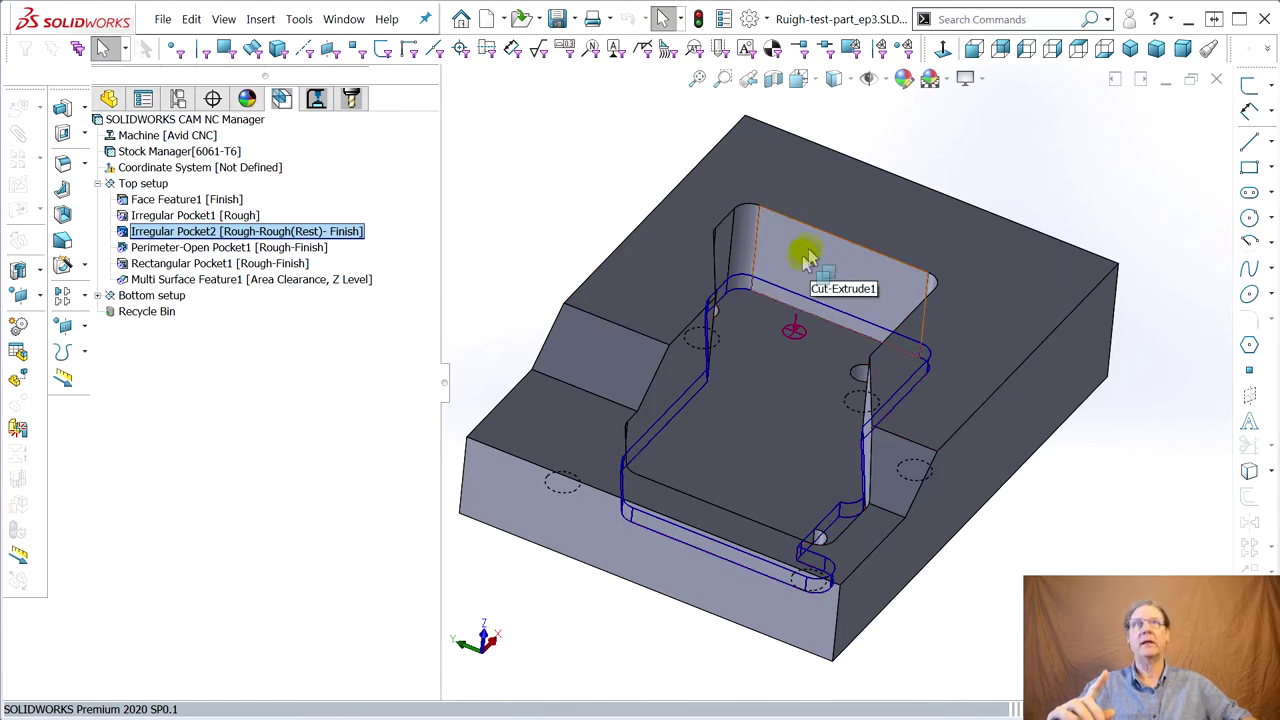
{"action": "left_click", "coordinate": [175, 248]}
{"action": "left_click", "coordinate": [152, 232]}
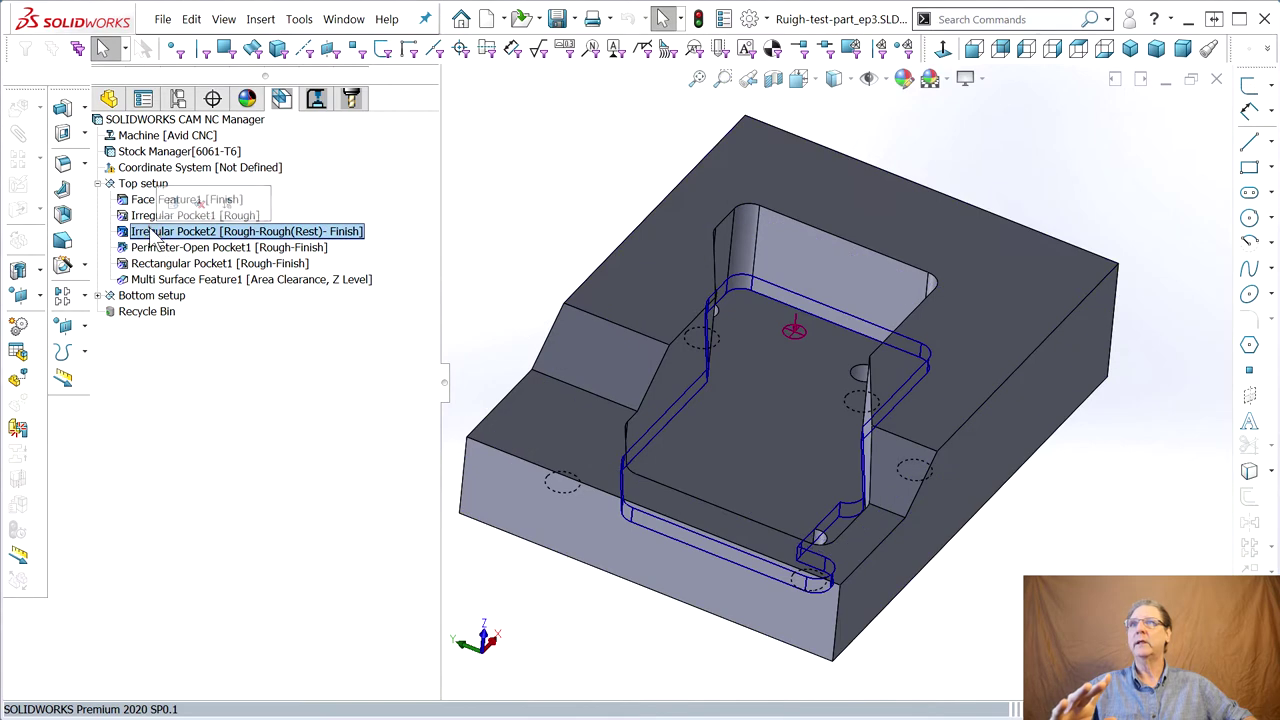
{"action": "double_click", "coordinate": [152, 232]}
{"action": "left_click", "coordinate": [335, 251]}
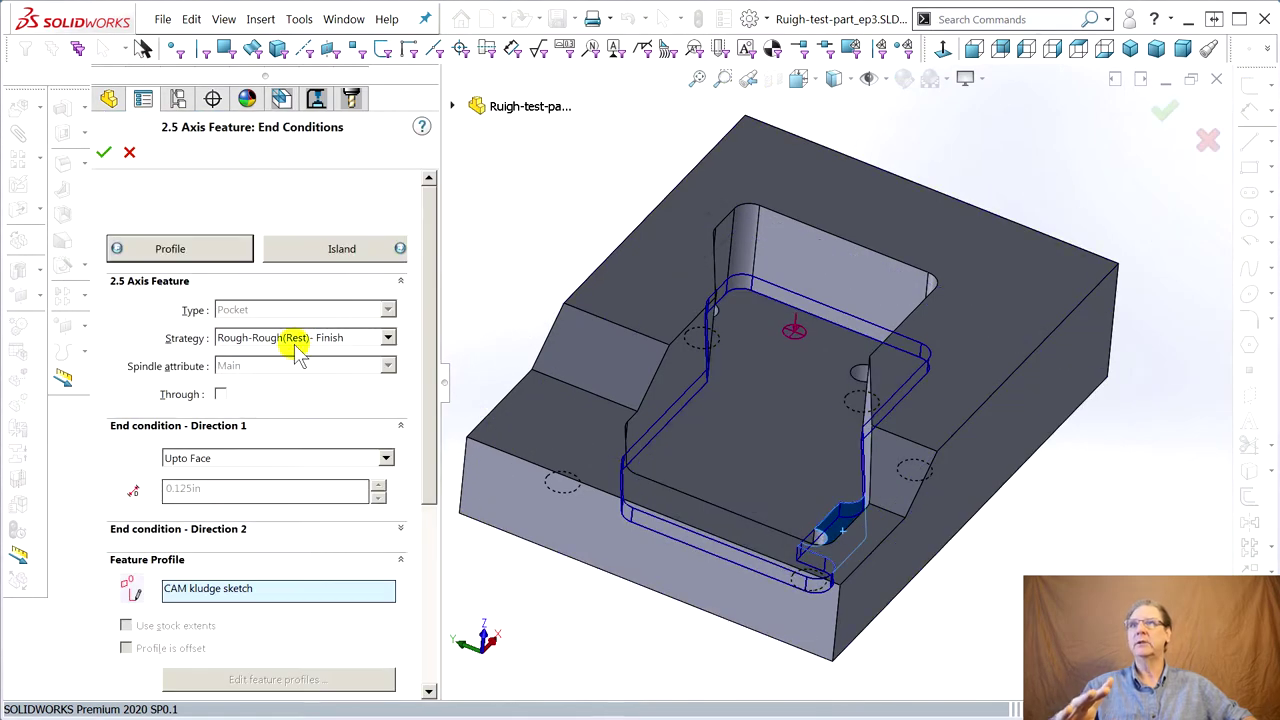
{"action": "left_click", "coordinate": [297, 340]}
{"action": "left_click", "coordinate": [258, 410]}
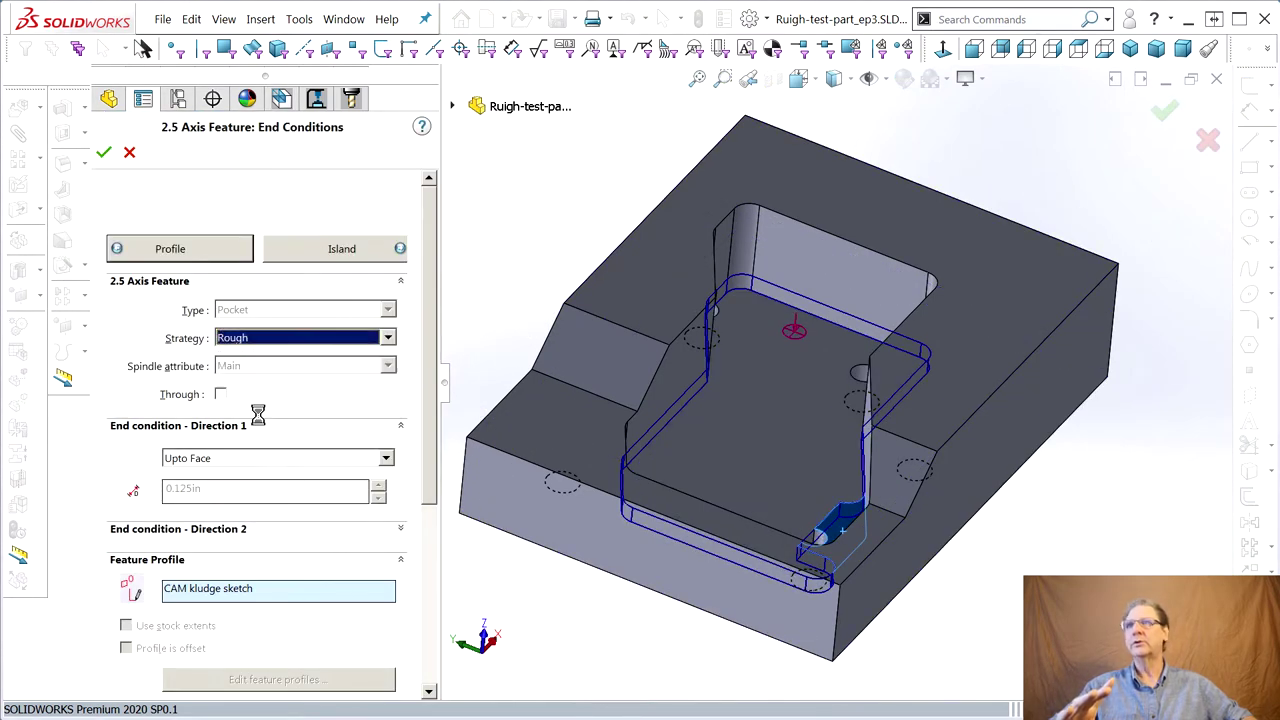
{"action": "left_click", "coordinate": [104, 155]}
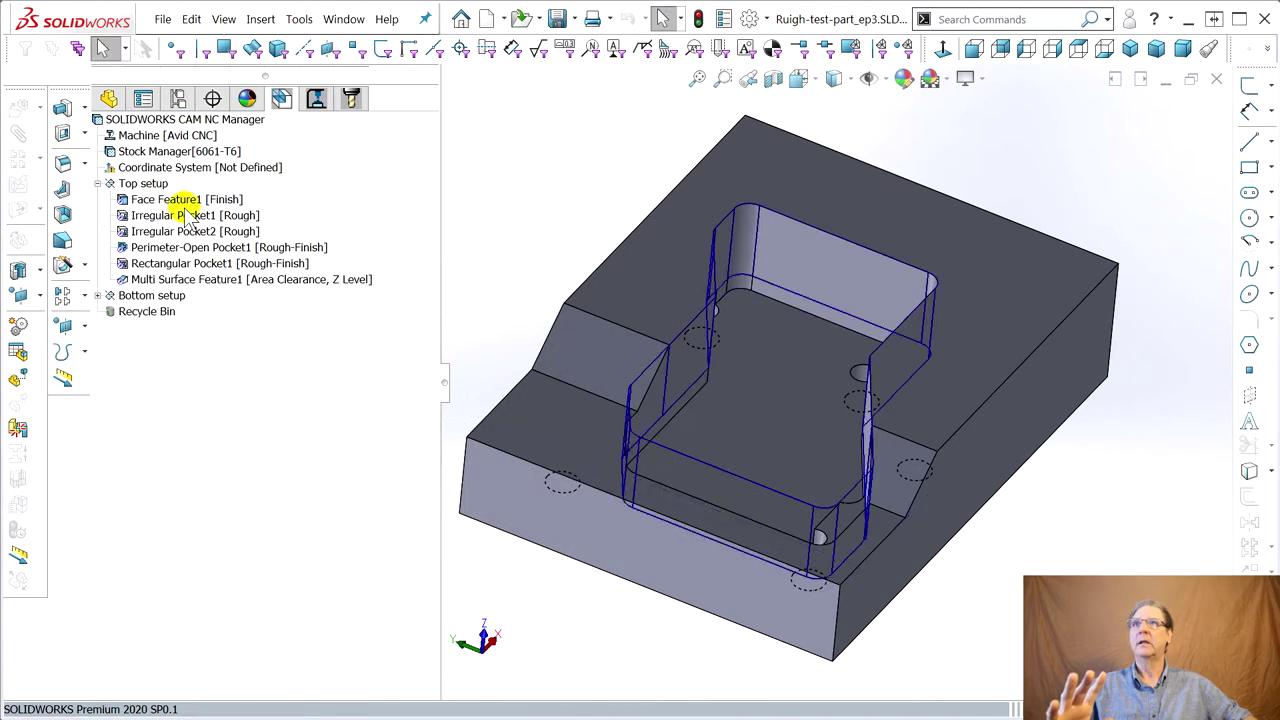
{"action": "left_click", "coordinate": [195, 247]}
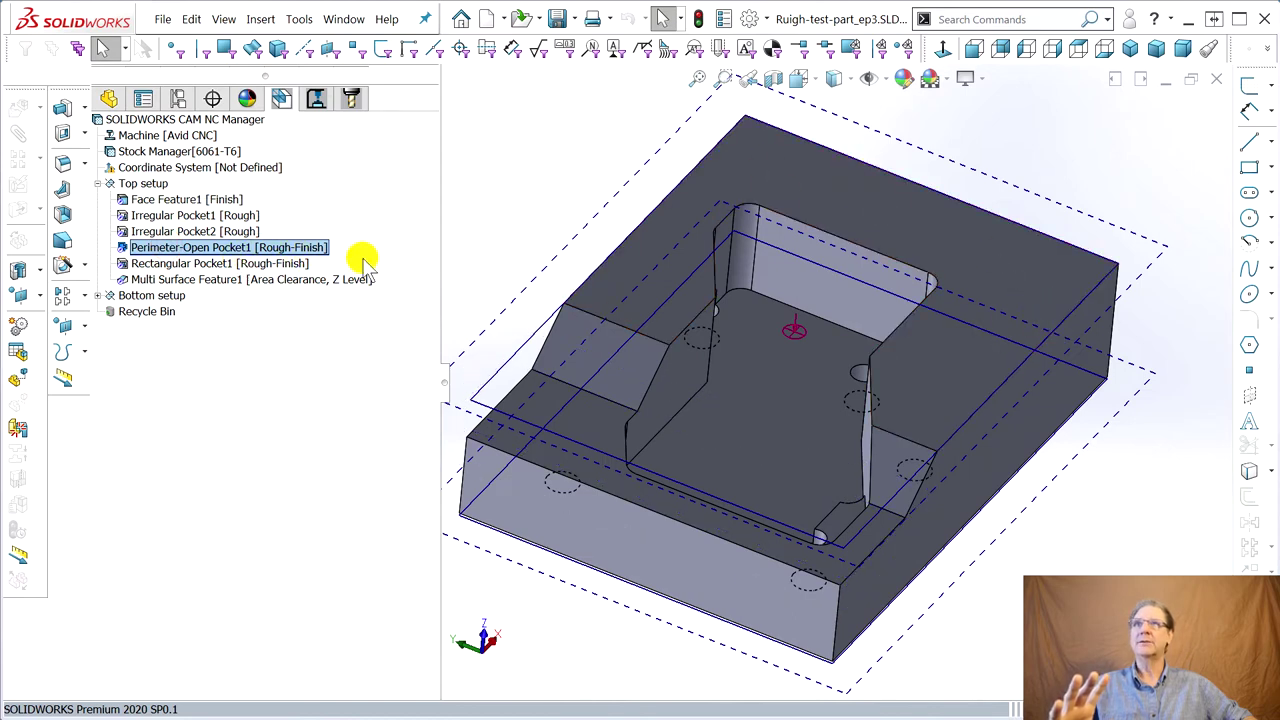
Switch Perimeter-Open Pocket1's strategy from Rough-Finish to Rough and accept.
{"action": "double_click", "coordinate": [190, 247]}
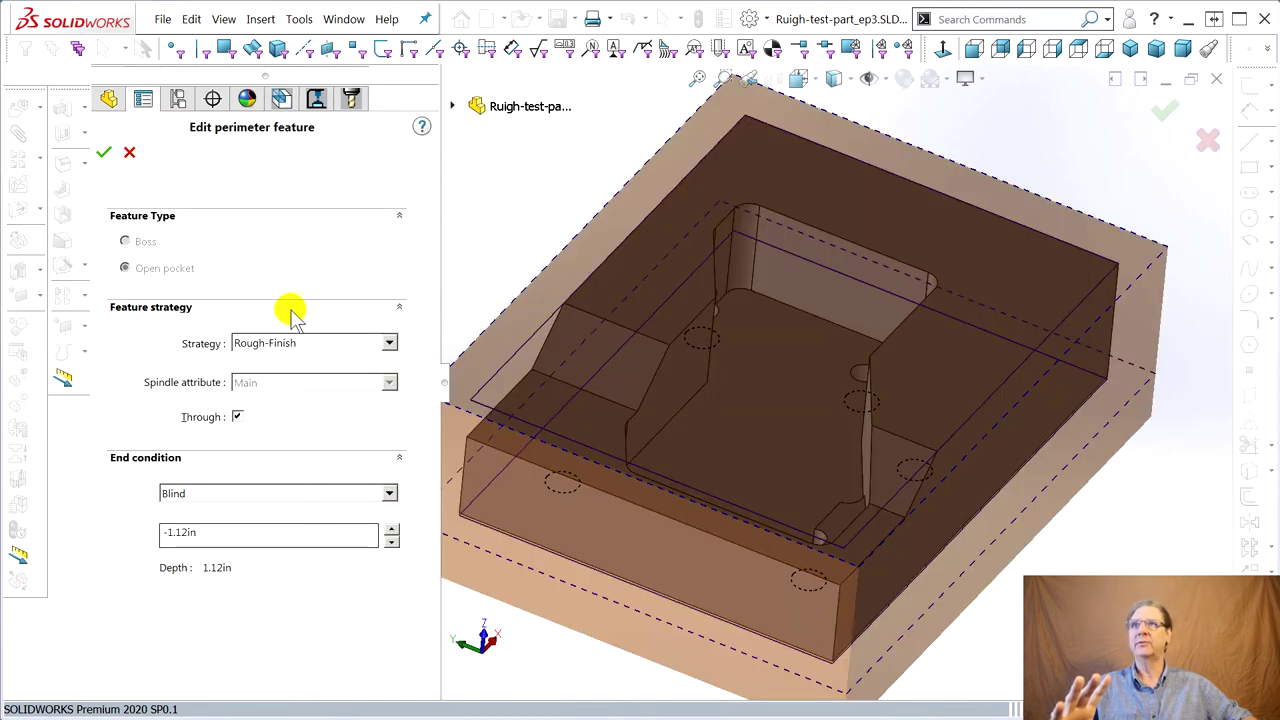
{"action": "left_click", "coordinate": [292, 343]}
{"action": "left_click", "coordinate": [250, 401]}
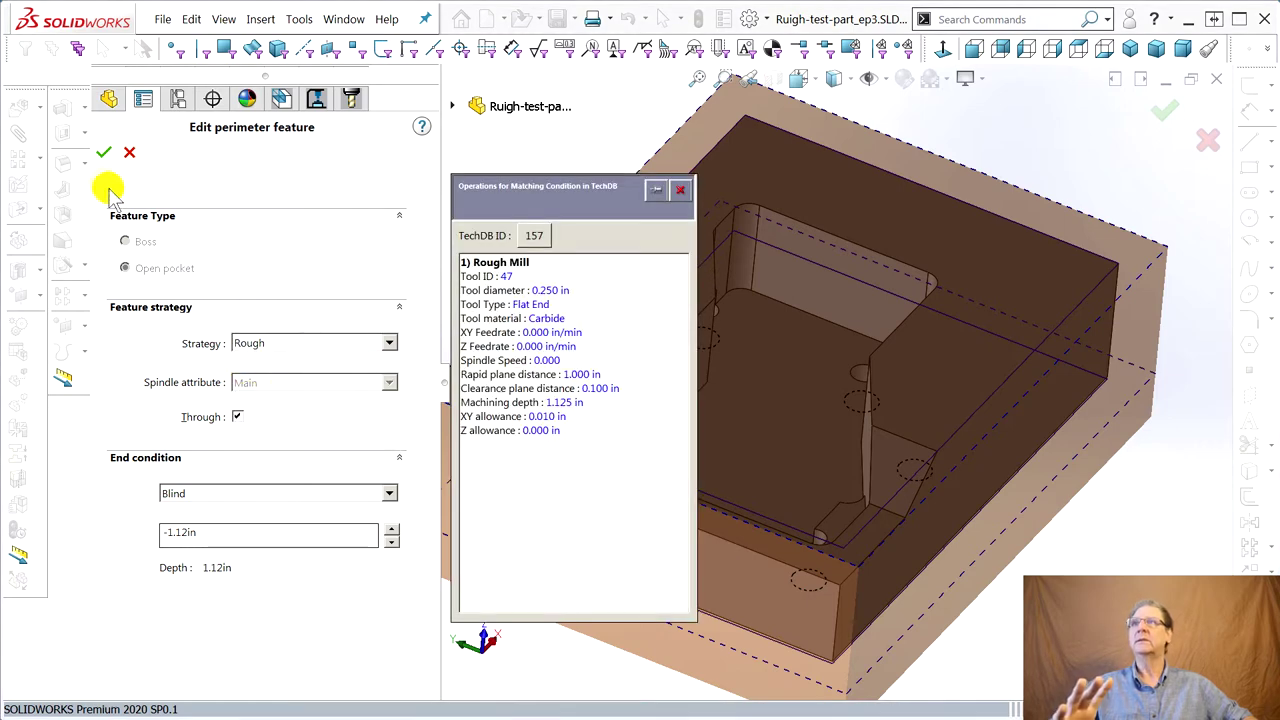
{"action": "left_click", "coordinate": [103, 152]}
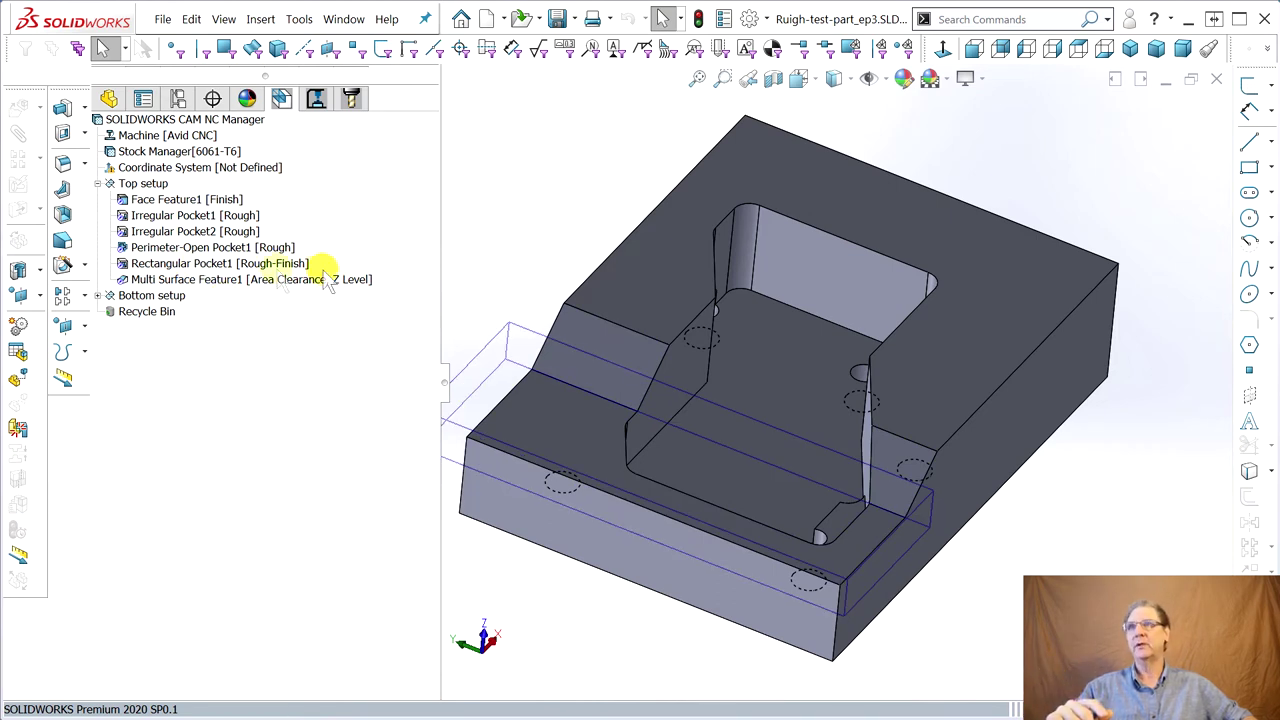
{"action": "left_click", "coordinate": [188, 266]}
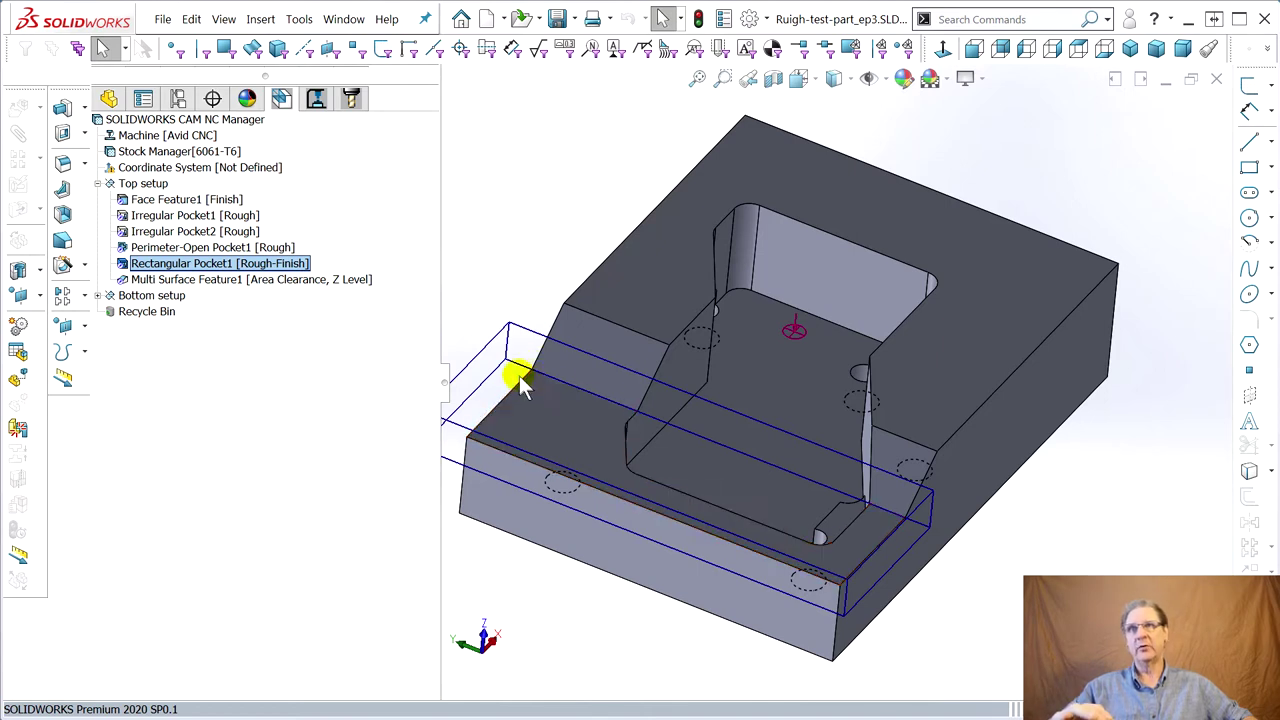
Edit Rectangular Pocket1, set its strategy to Rough, and accept the Upto Face end condition.
{"action": "right_click", "coordinate": [152, 272]}
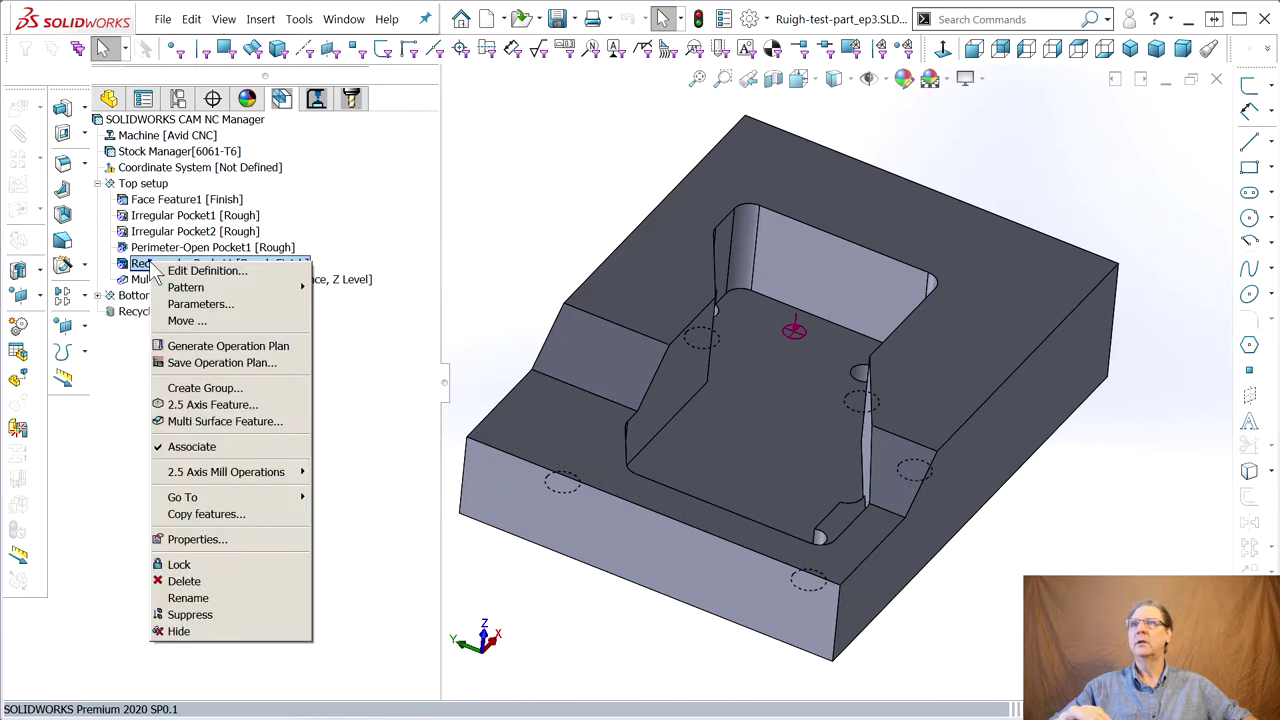
{"action": "left_click", "coordinate": [228, 268]}
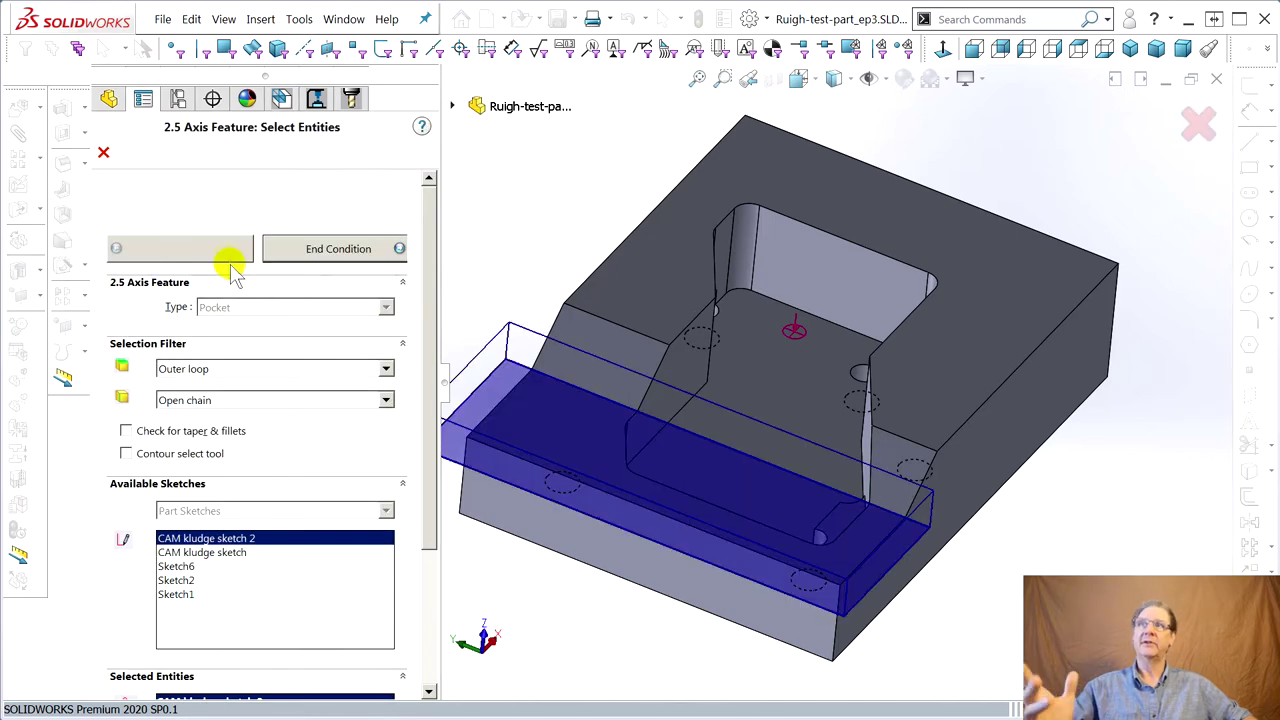
{"action": "left_click", "coordinate": [336, 250]}
{"action": "left_click", "coordinate": [382, 337]}
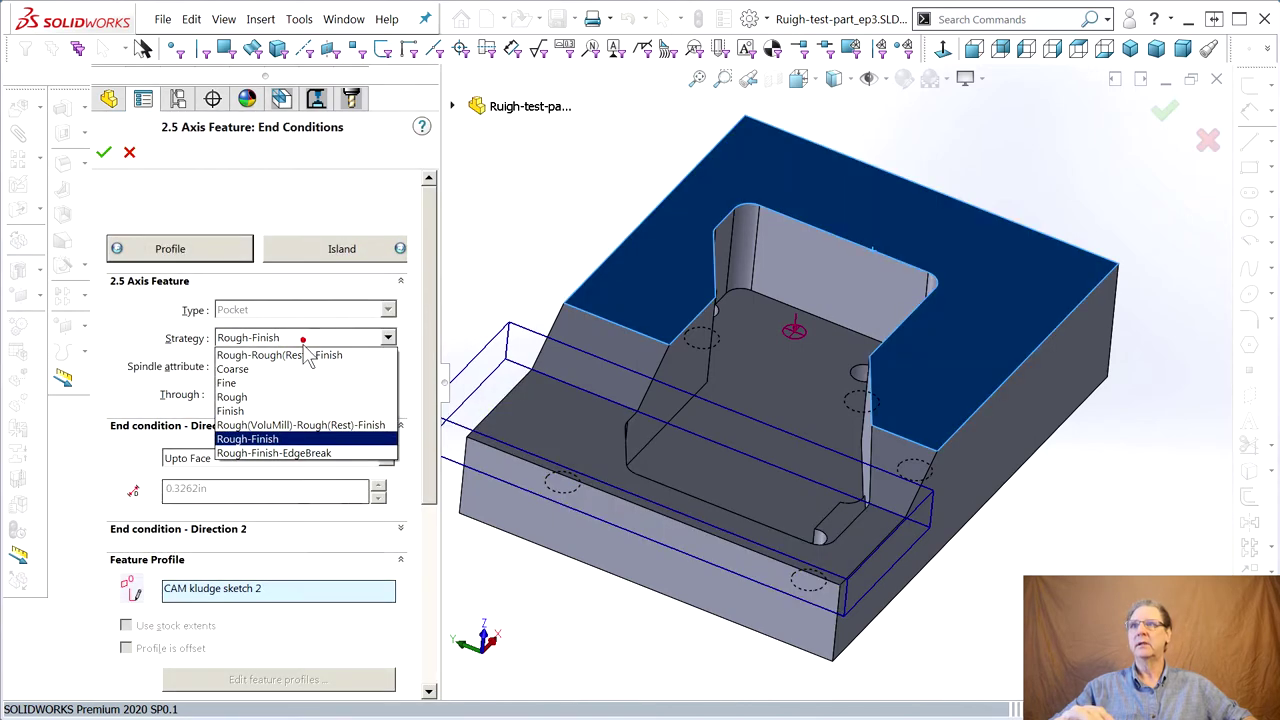
{"action": "left_click", "coordinate": [270, 398]}
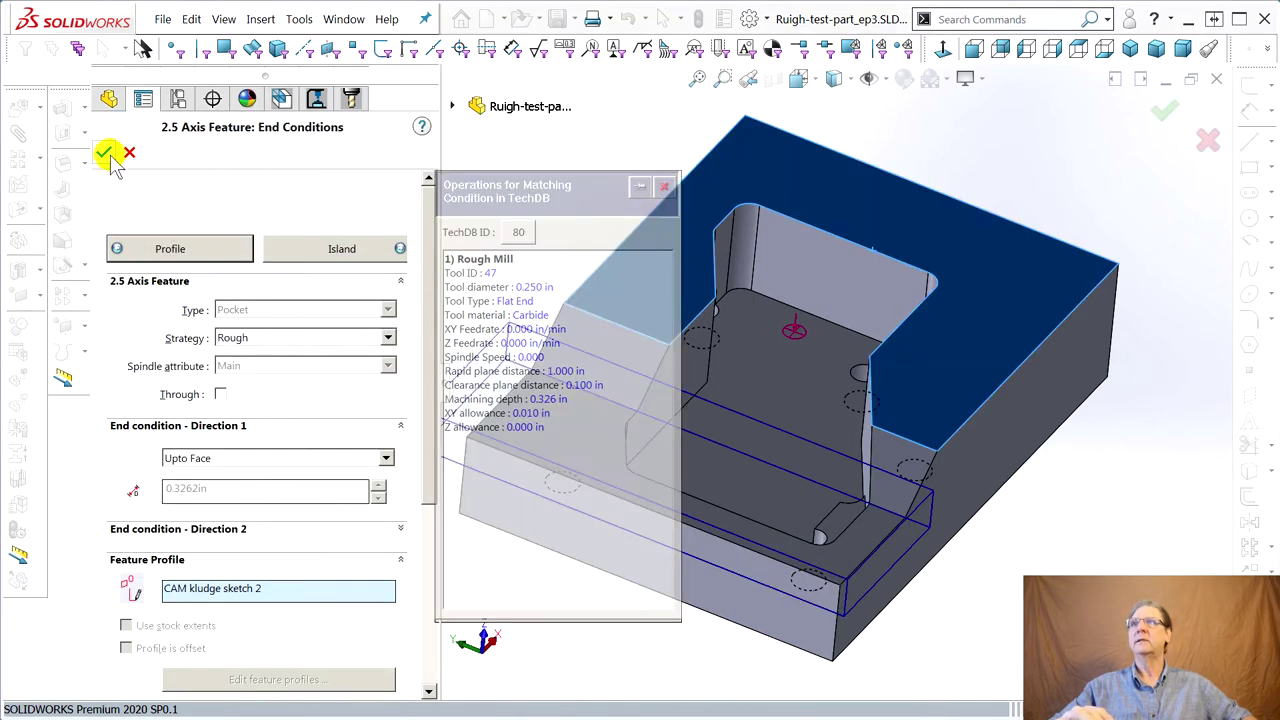
{"action": "left_click", "coordinate": [106, 154]}
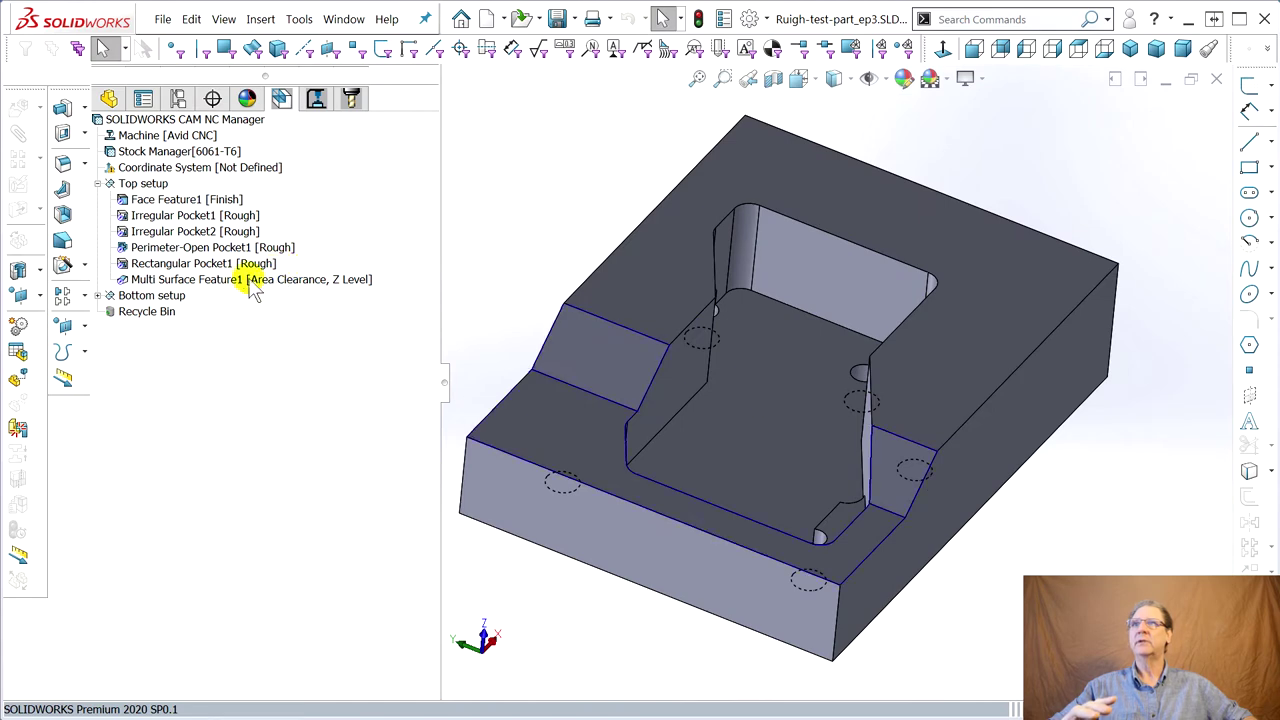
{"action": "left_click", "coordinate": [316, 104]}
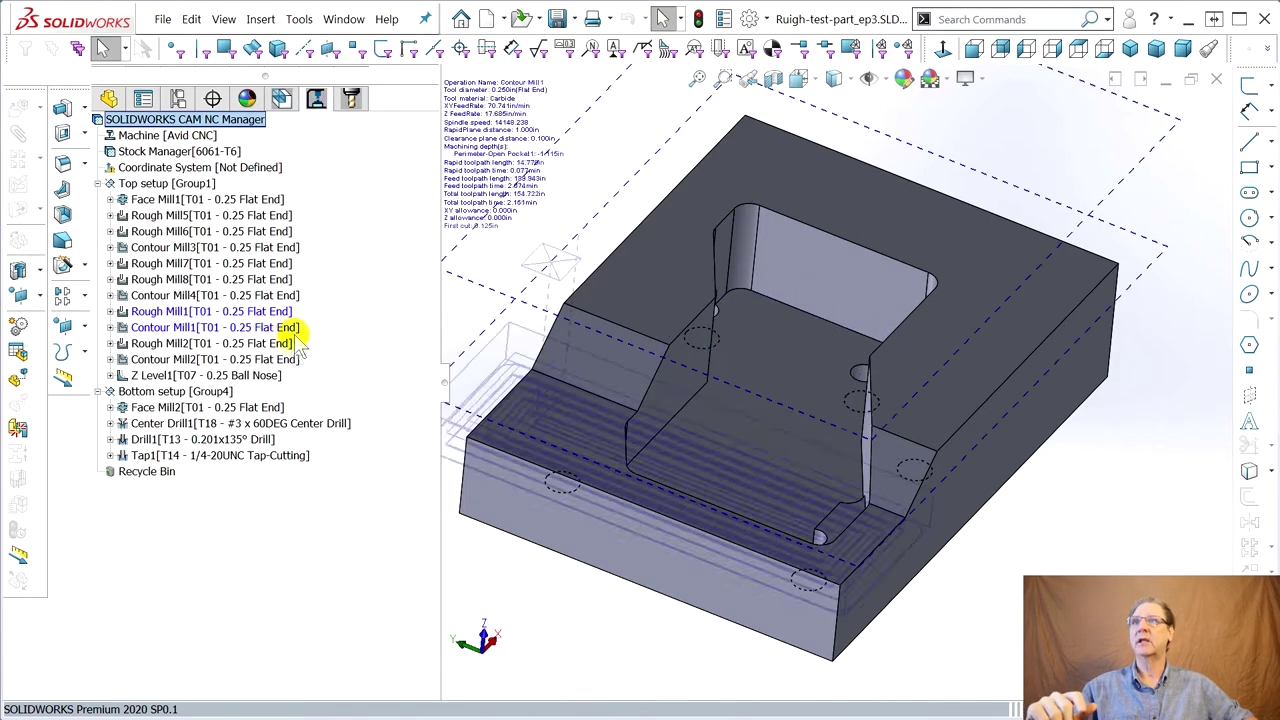
{"action": "left_click", "coordinate": [149, 311]}
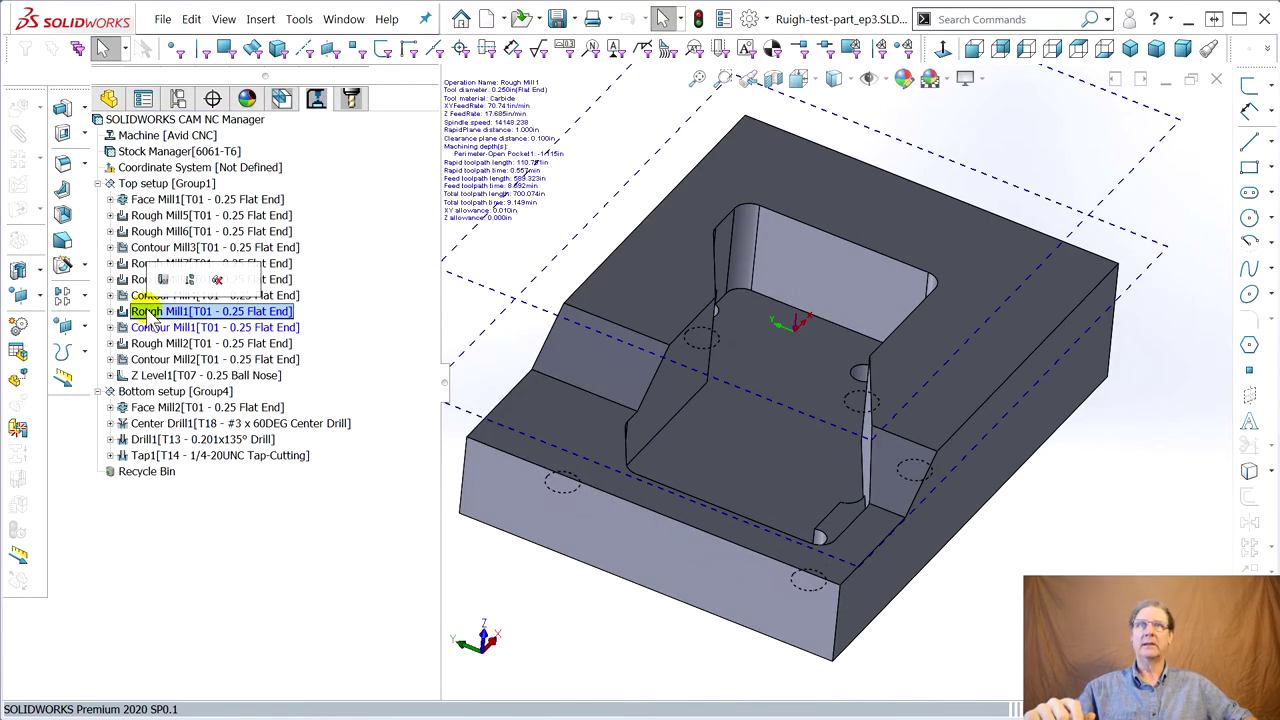
{"action": "middle_click_drag", "start_coordinate": [568, 424], "coordinate": [600, 338]}
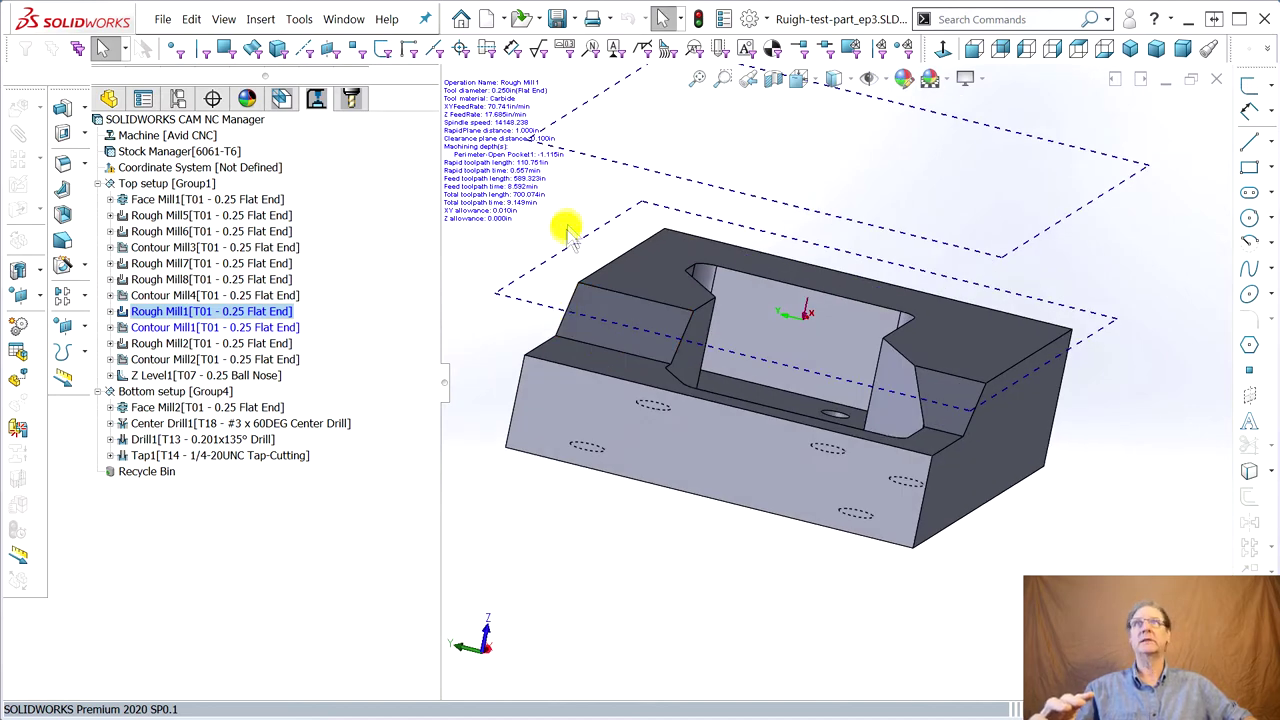
{"action": "middle_click_drag", "start_coordinate": [666, 354], "coordinate": [652, 414]}
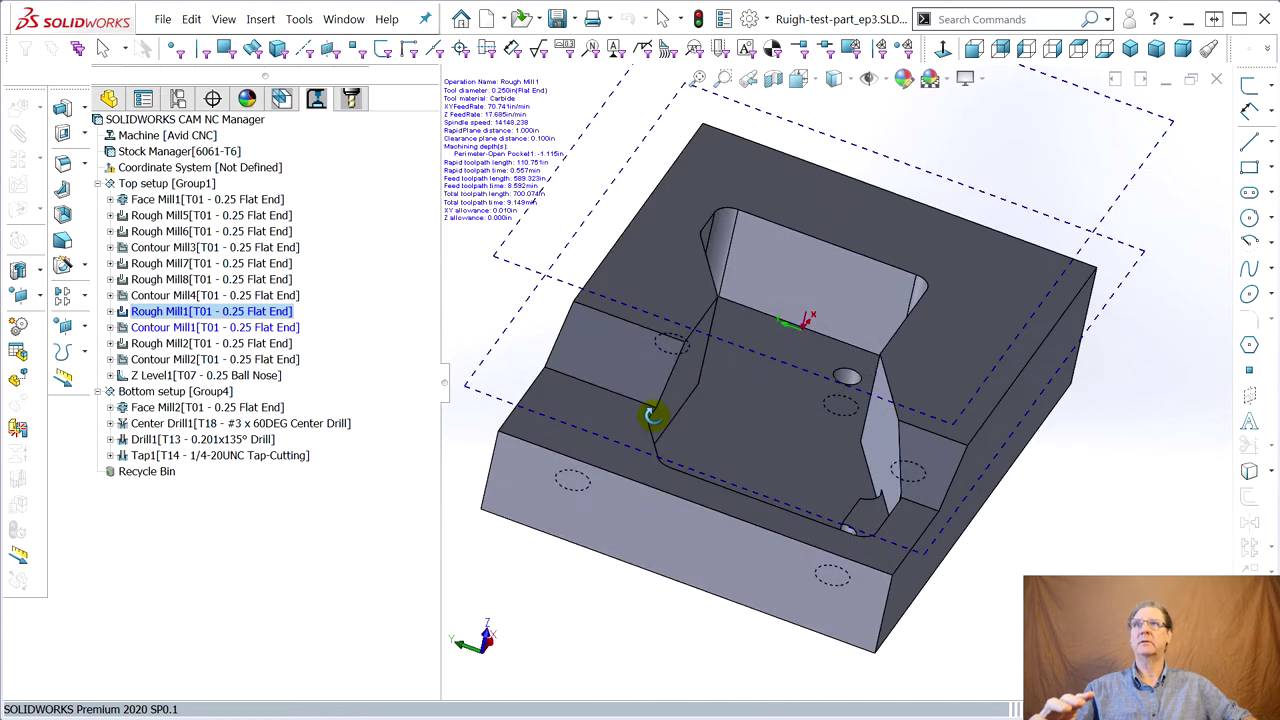
{"action": "left_click", "coordinate": [280, 101]}
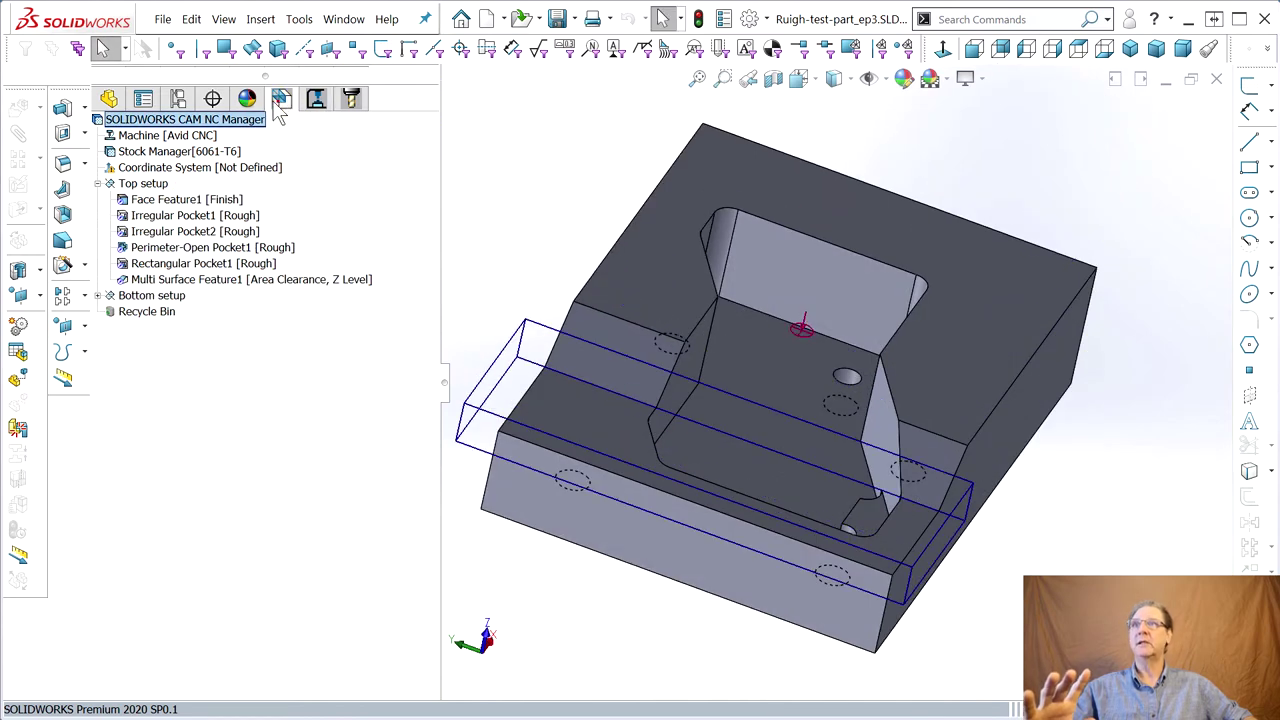
{"action": "left_click", "coordinate": [185, 247]}
{"action": "middle_click_drag", "start_coordinate": [751, 358], "coordinate": [700, 357]}
{"action": "left_click_drag", "start_coordinate": [217, 247], "coordinate": [207, 257]}
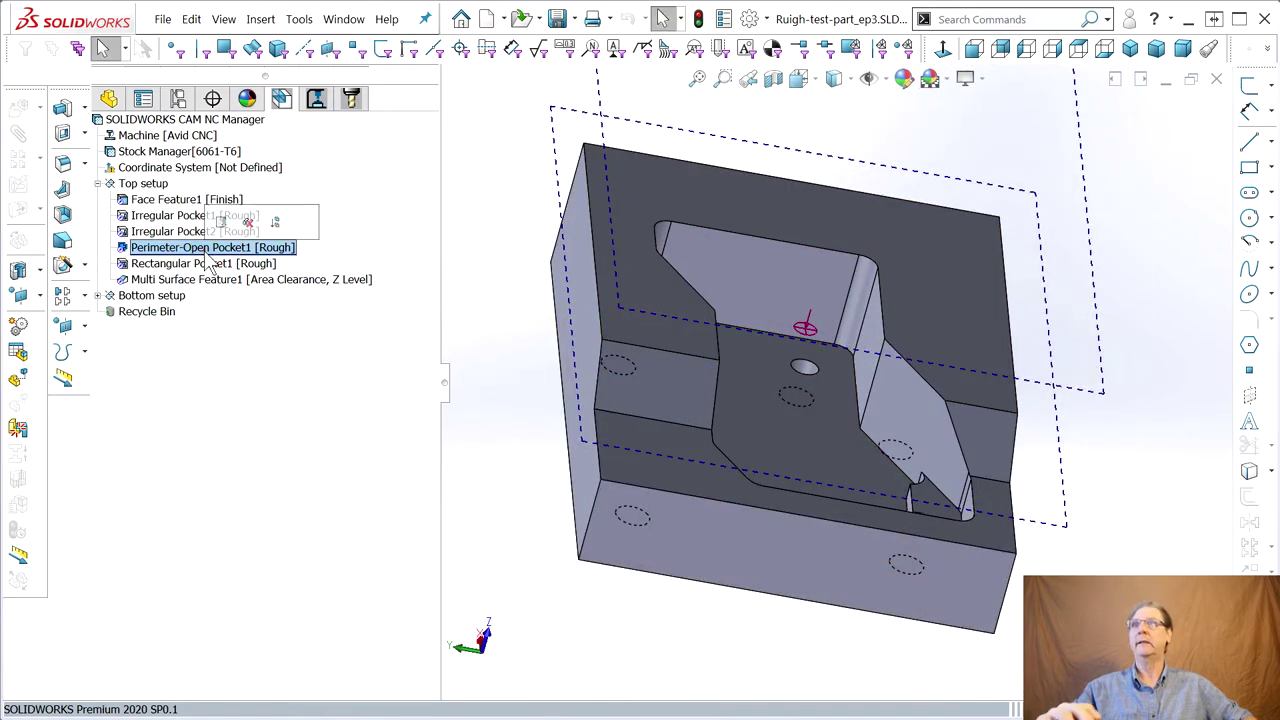
Give Perimeter-Open Pocket1 a Blind end condition 1.12in deep with Rough-Finish strategy.
{"action": "double_click", "coordinate": [207, 254]}
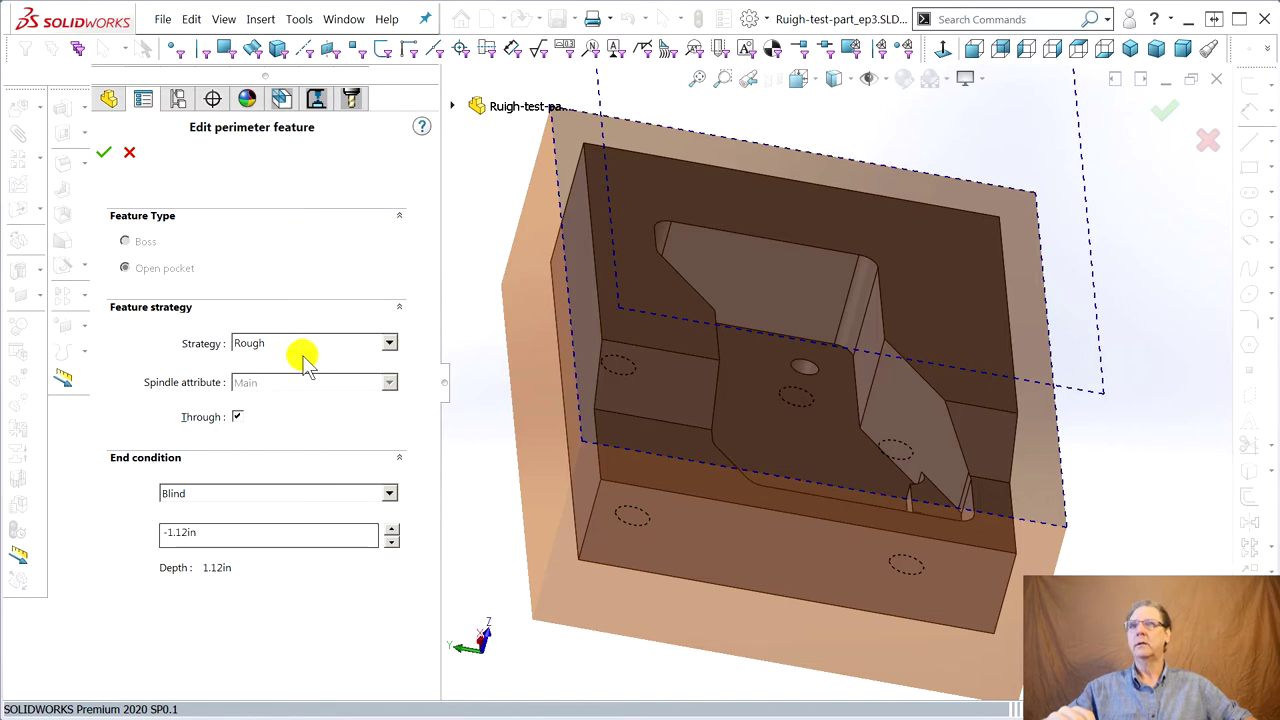
{"action": "left_click", "coordinate": [386, 496]}
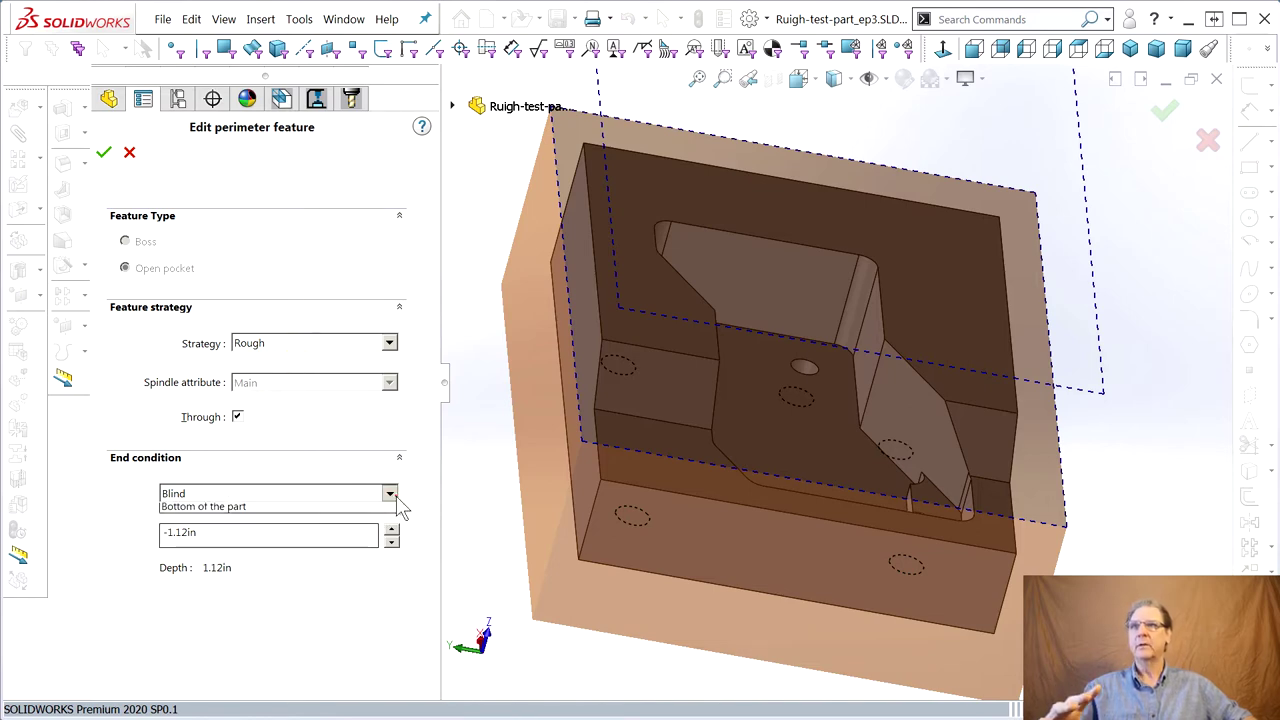
{"action": "left_click", "coordinate": [268, 549]}
{"action": "middle_click_drag", "start_coordinate": [566, 545], "coordinate": [723, 463]}
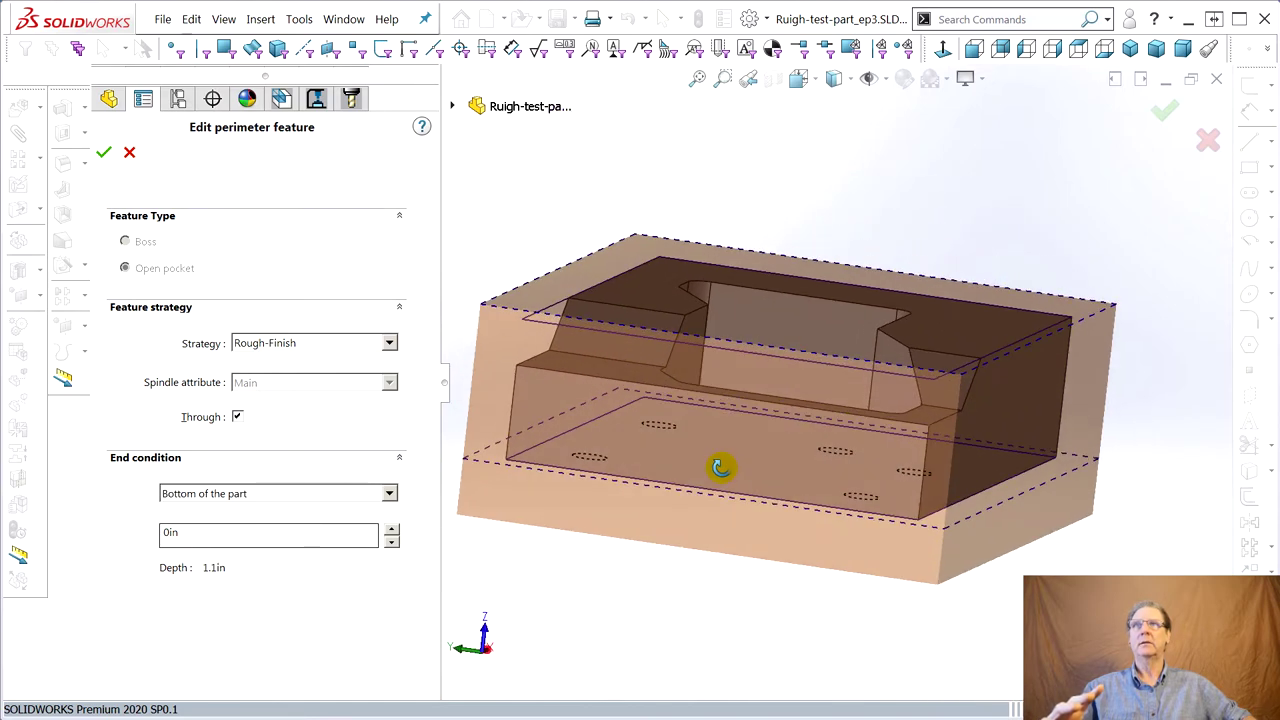
{"action": "left_click", "coordinate": [208, 496]}
{"action": "left_click", "coordinate": [216, 507]}
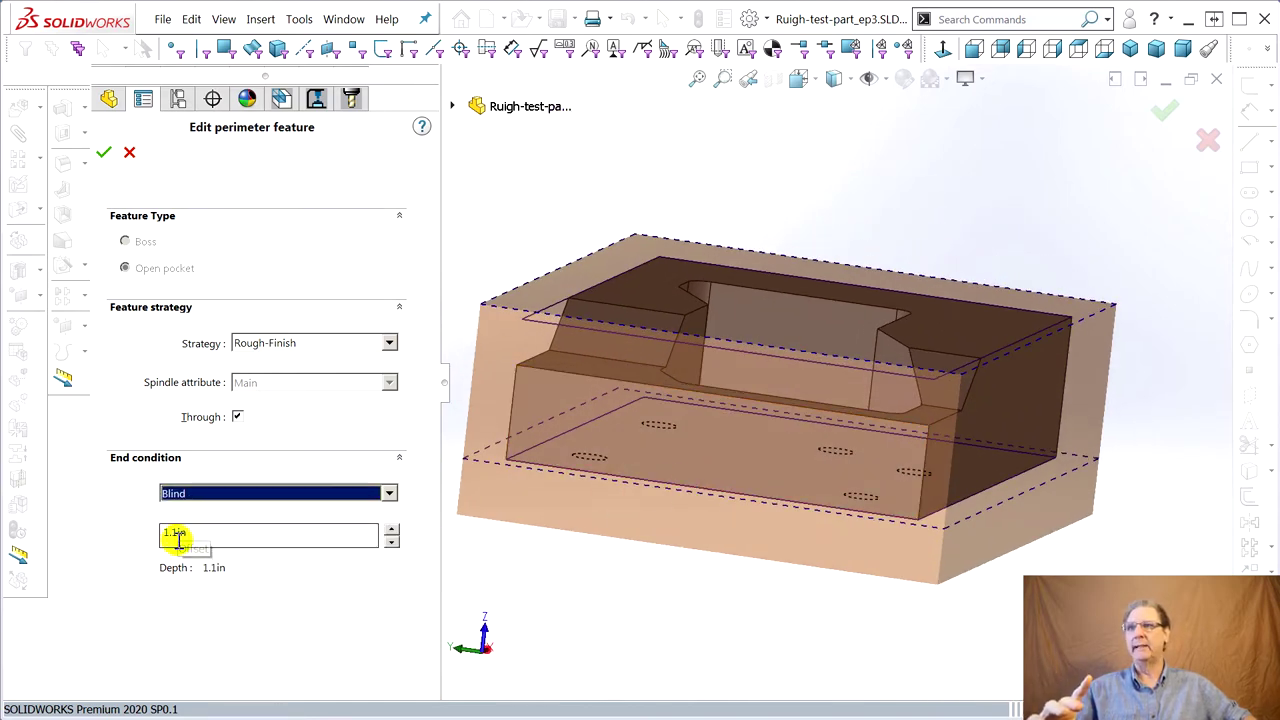
{"action": "left_click", "coordinate": [176, 537]}
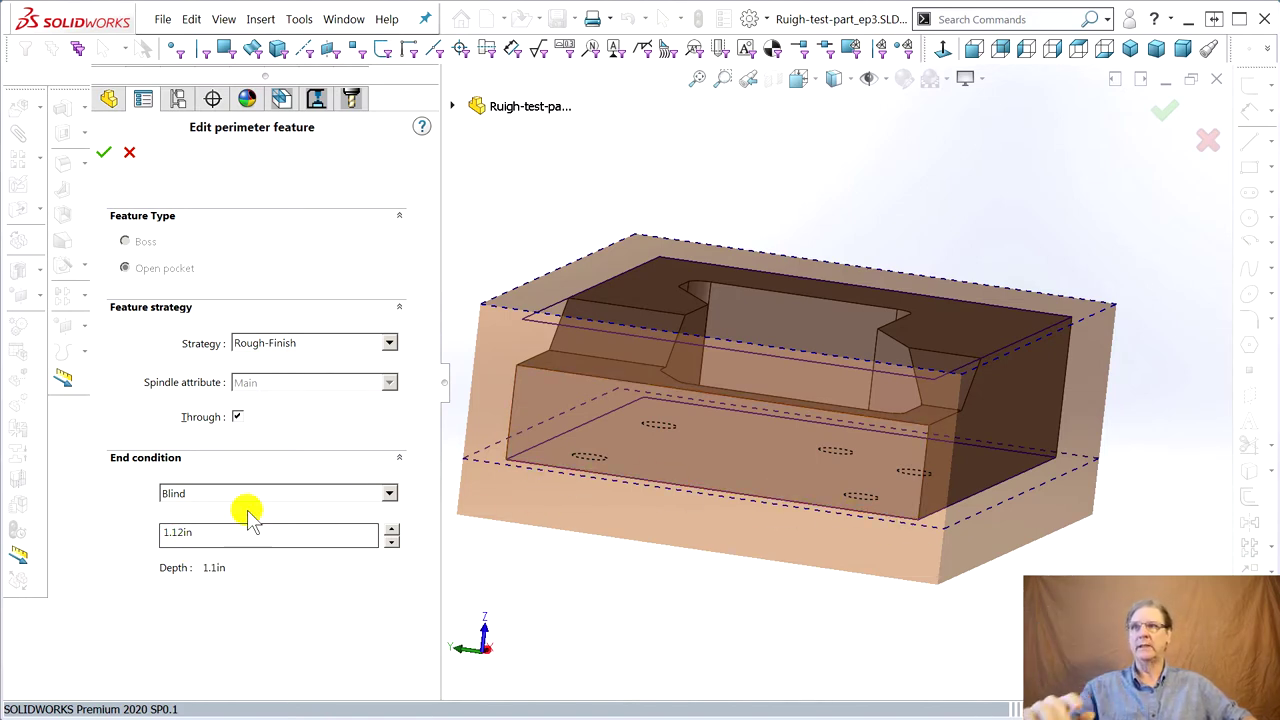
{"action": "left_click", "coordinate": [210, 494]}
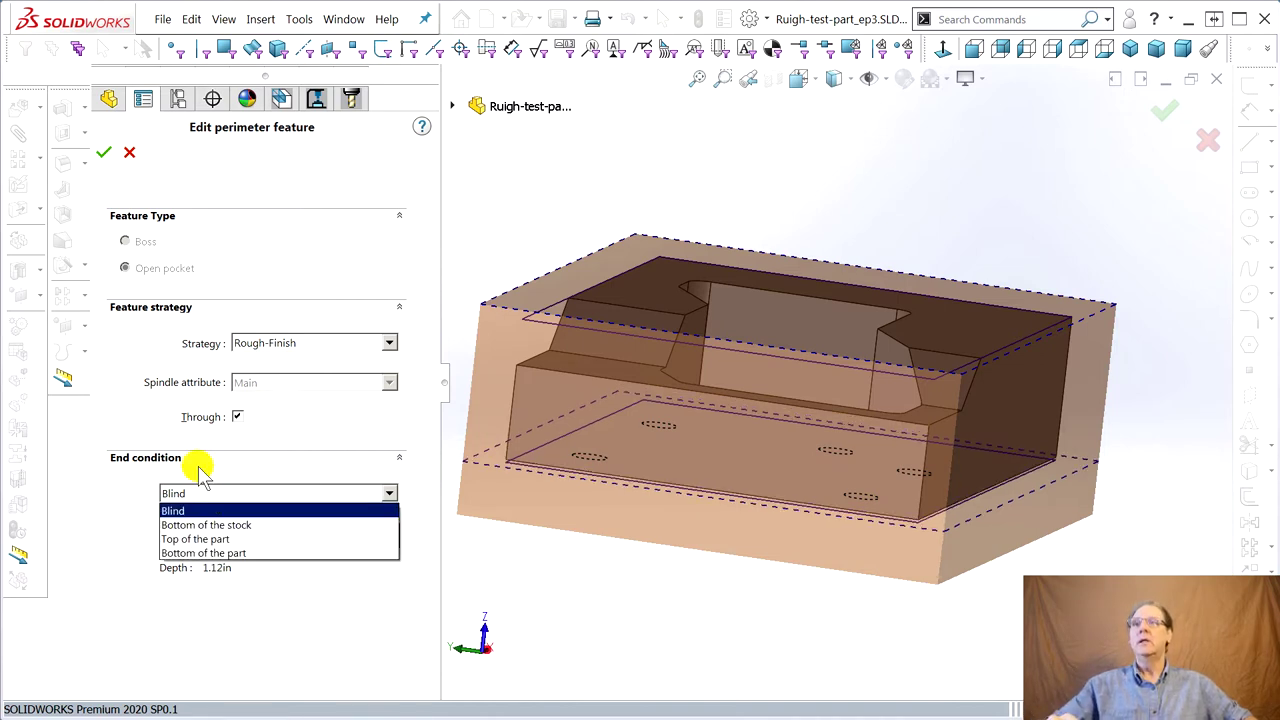
{"action": "left_click", "coordinate": [198, 466]}
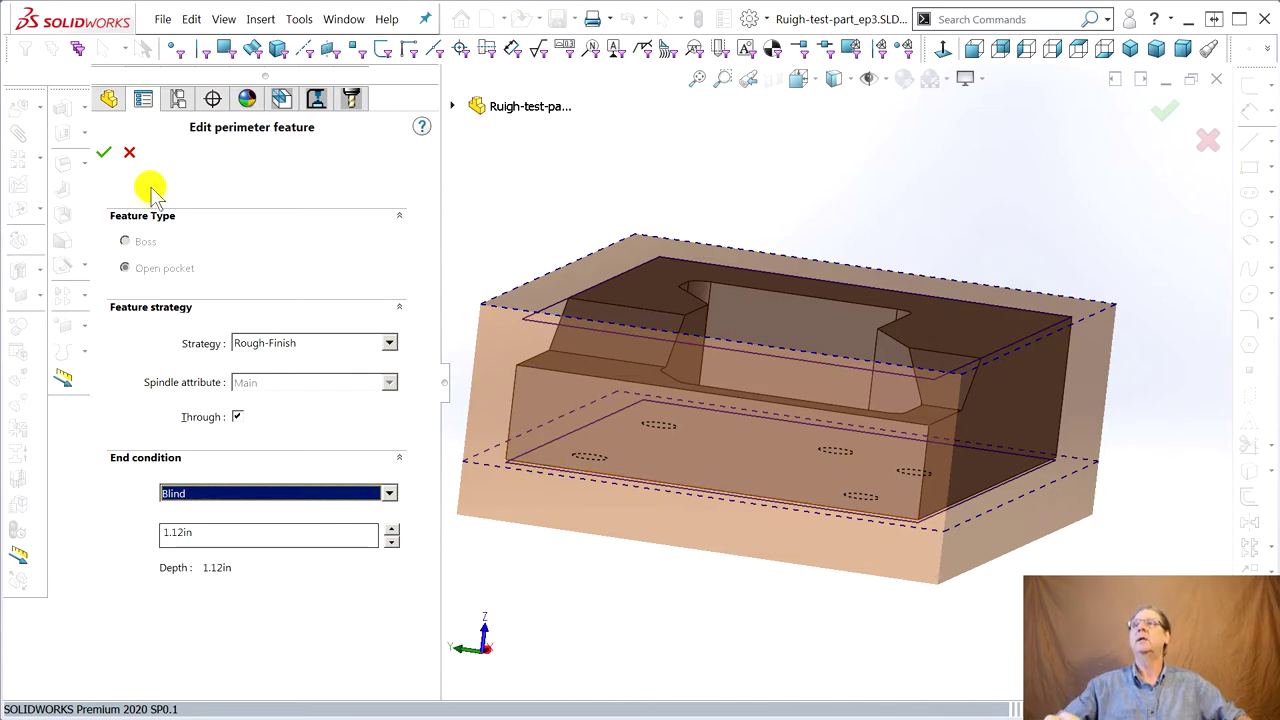
{"action": "left_click", "coordinate": [104, 152]}
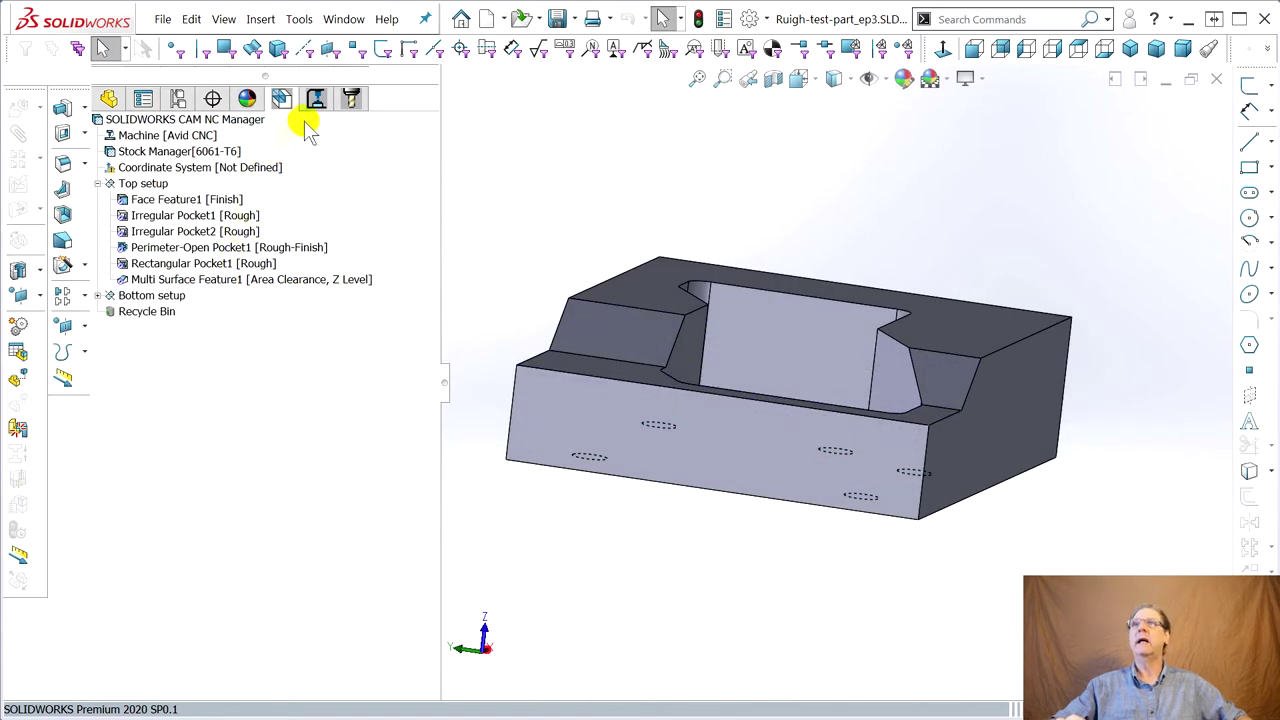
Regenerate the Rough Mill1 toolpath.
{"action": "left_click", "coordinate": [345, 104]}
{"action": "left_click", "coordinate": [160, 311]}
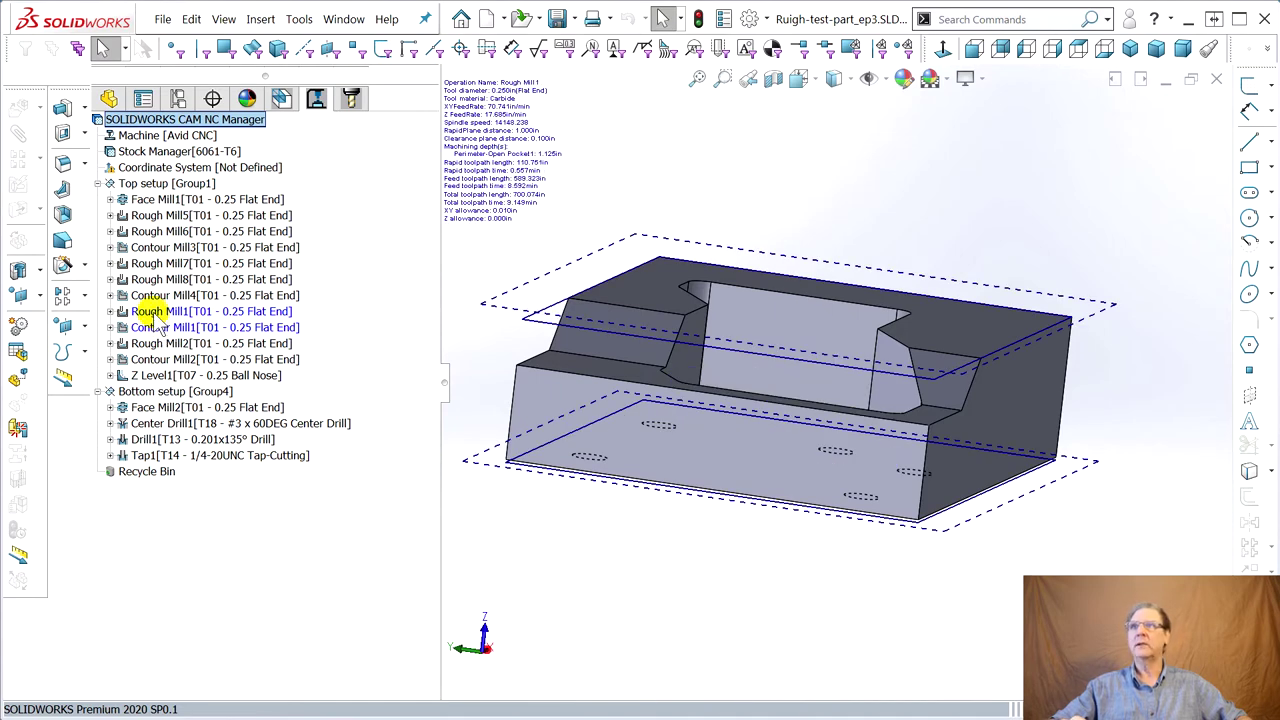
{"action": "right_click", "coordinate": [156, 316]}
{"action": "left_click", "coordinate": [192, 349]}
Regenerate and display the Contour Mill1 toolpath.
{"action": "right_click", "coordinate": [162, 331]}
{"action": "left_click", "coordinate": [185, 340]}
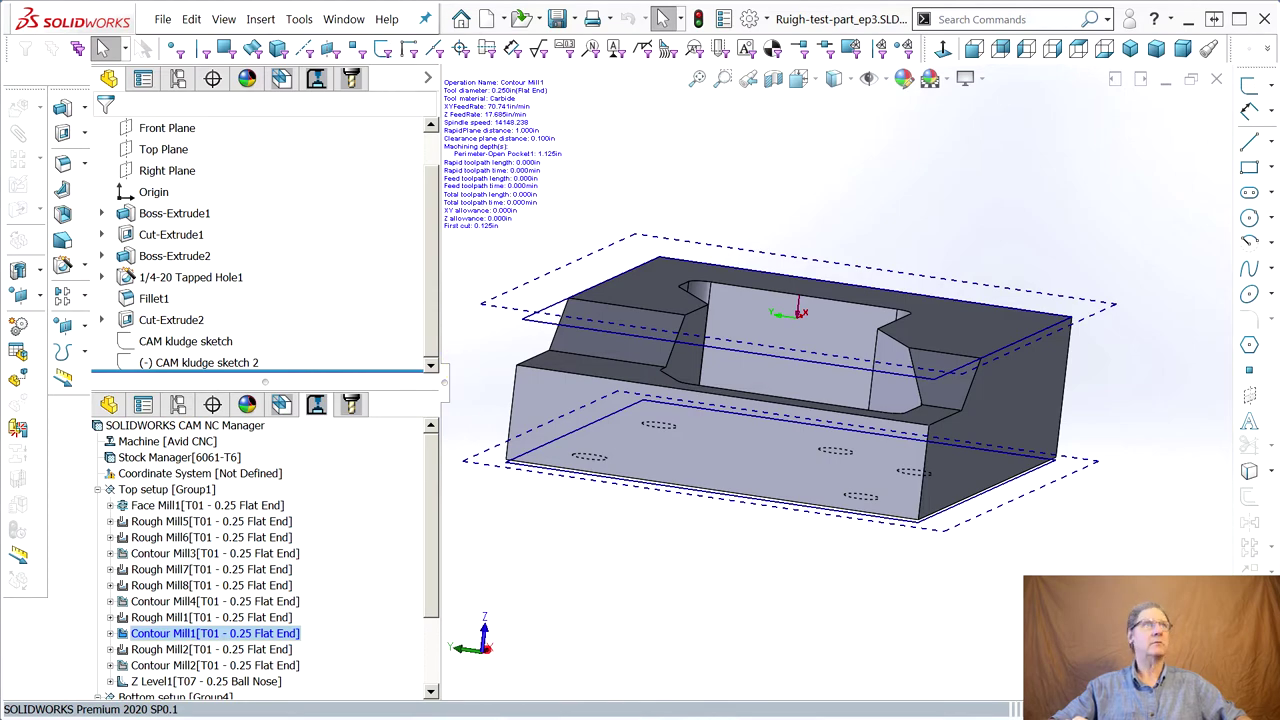
{"action": "left_click_drag", "start_coordinate": [265, 372], "coordinate": [265, 70]}
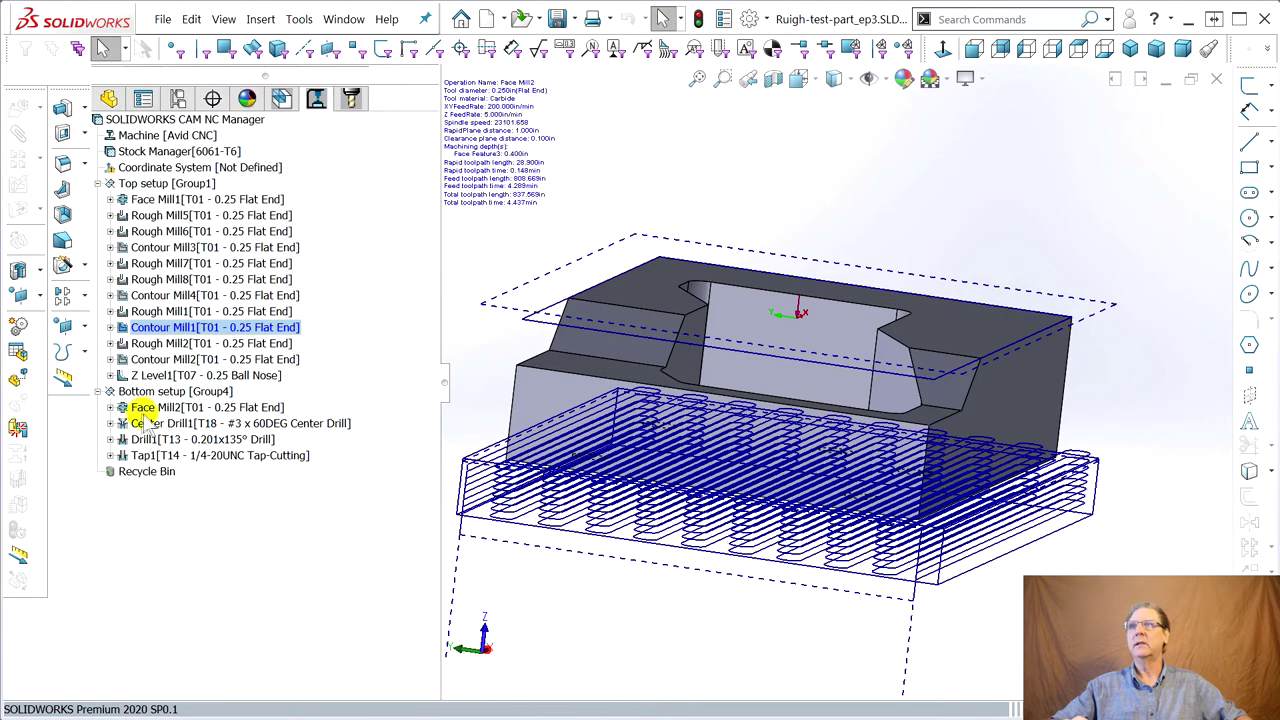
{"action": "left_click", "coordinate": [165, 295]}
{"action": "right_click", "coordinate": [180, 328]}
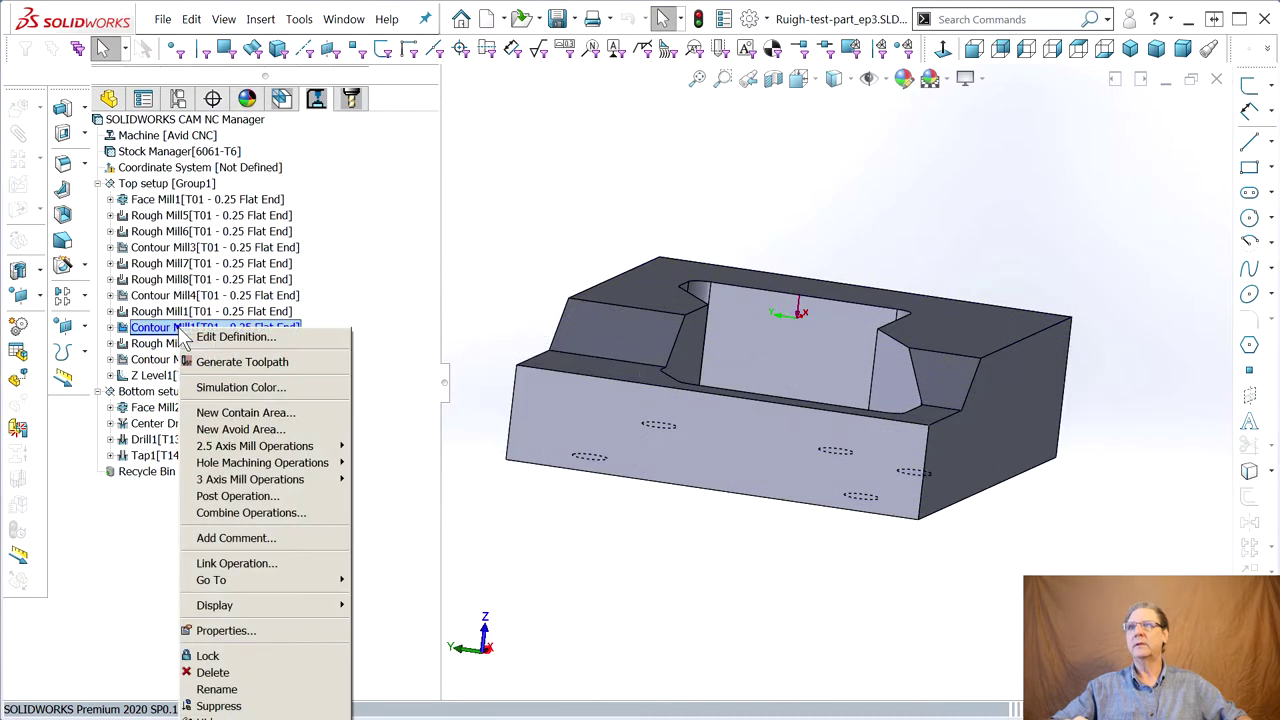
{"action": "left_click", "coordinate": [250, 360]}
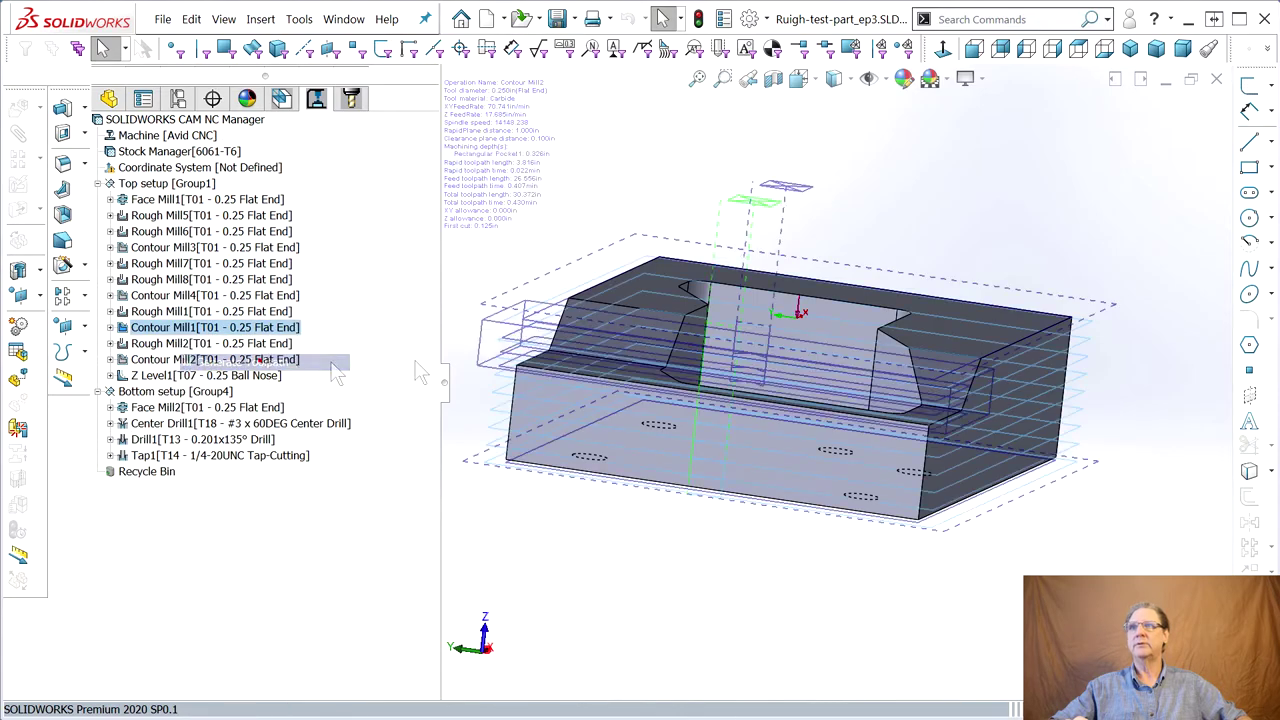
{"action": "left_click", "coordinate": [221, 333]}
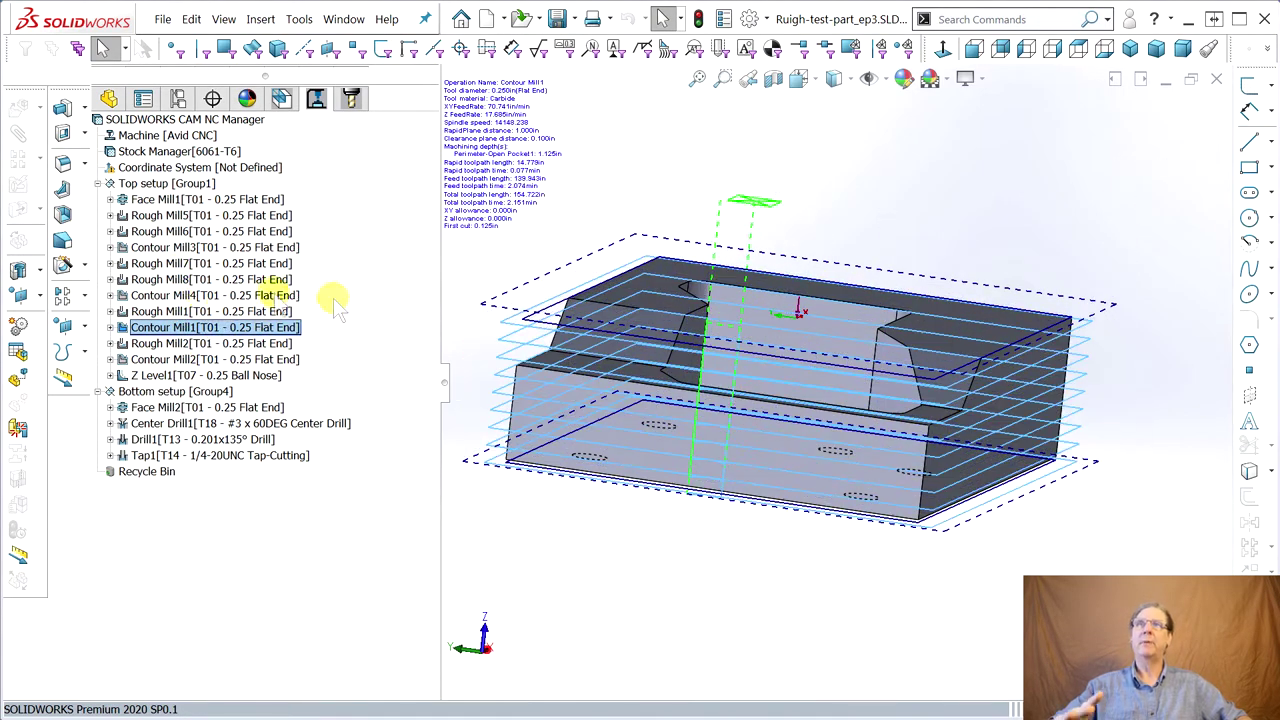
{"action": "mouse_move", "coordinate": [218, 290]}
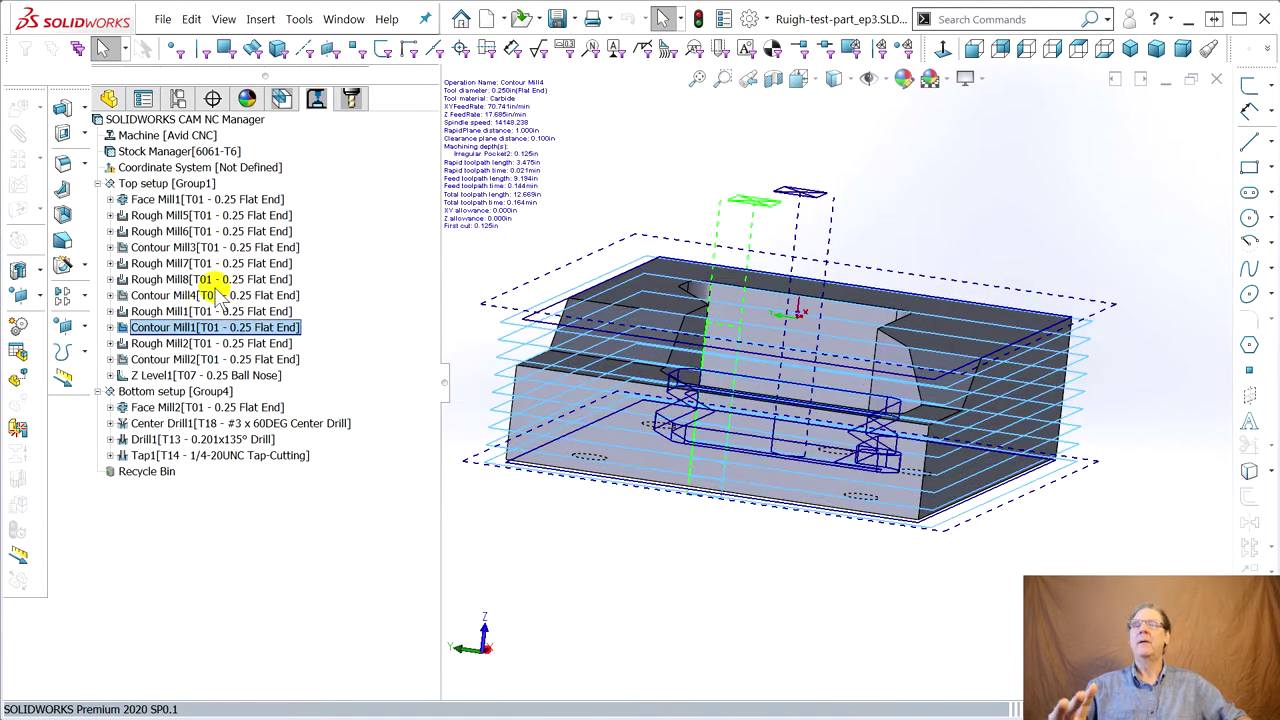
Look down into the pocket to check the toolpaths, previewing Rough Mill5.
{"action": "left_click", "coordinate": [281, 97]}
{"action": "left_click", "coordinate": [316, 97]}
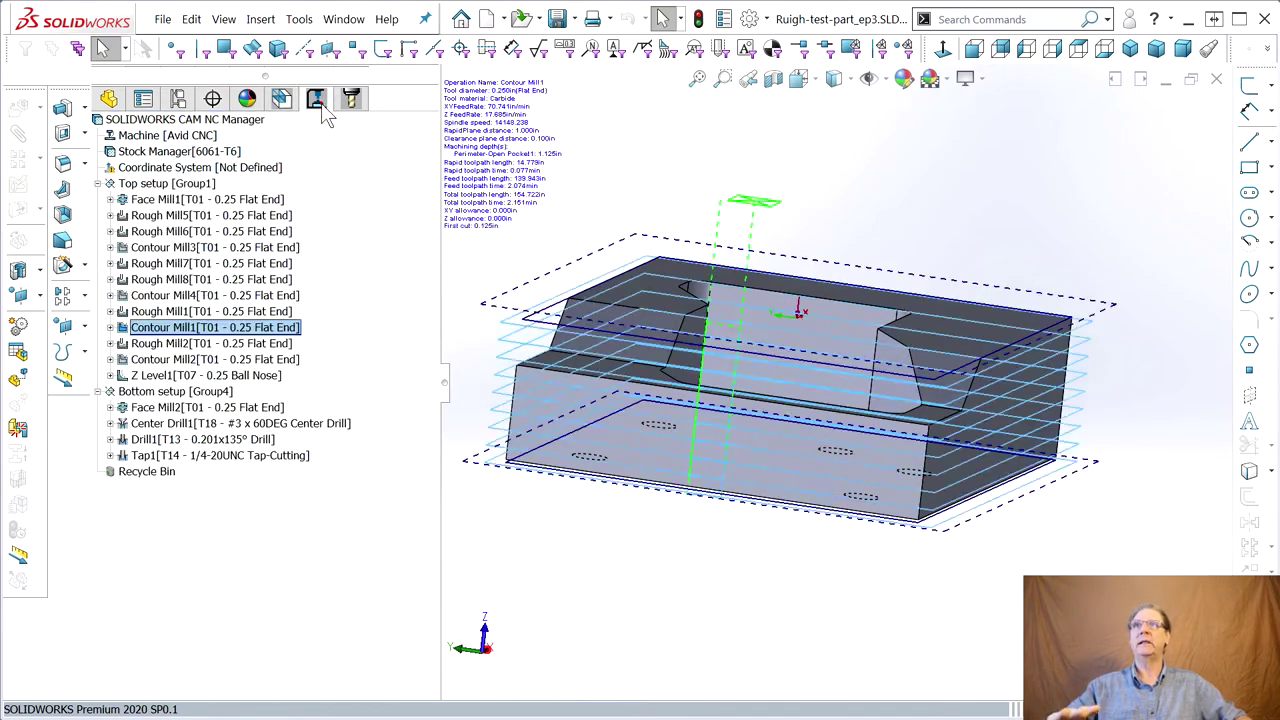
{"action": "mouse_move", "coordinate": [172, 366]}
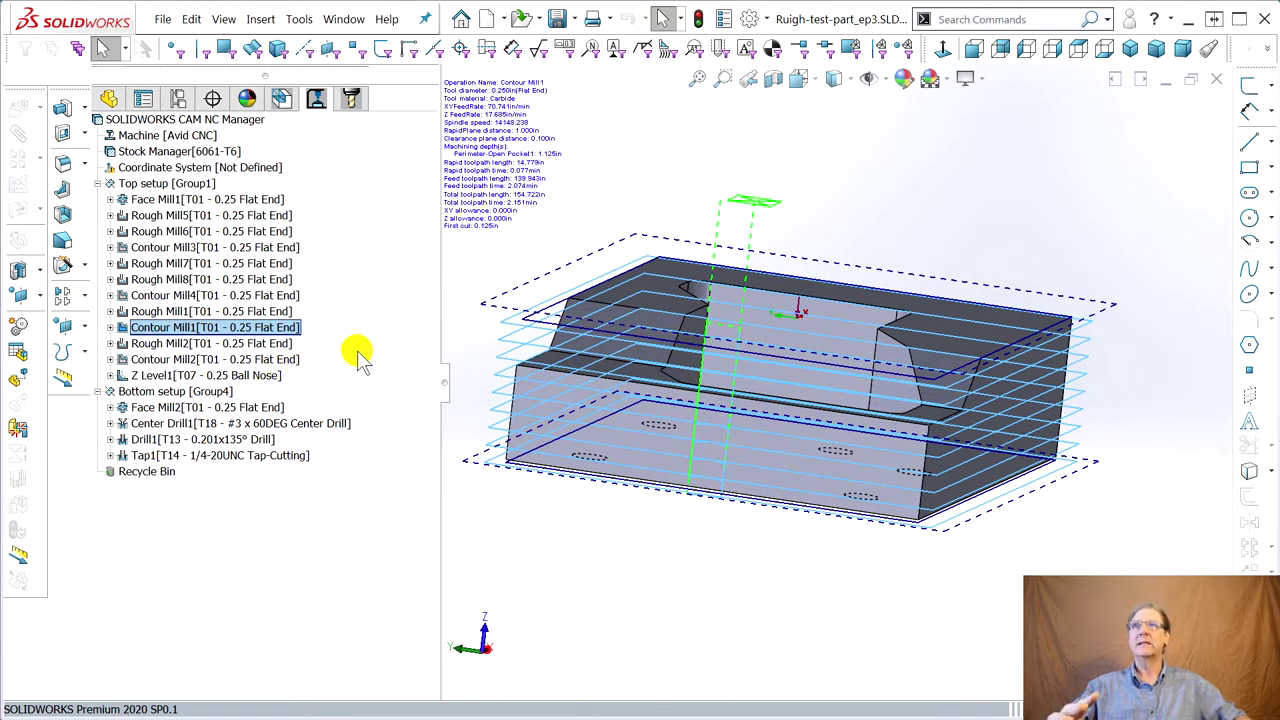
{"action": "middle_click_drag", "start_coordinate": [686, 400], "coordinate": [677, 471]}
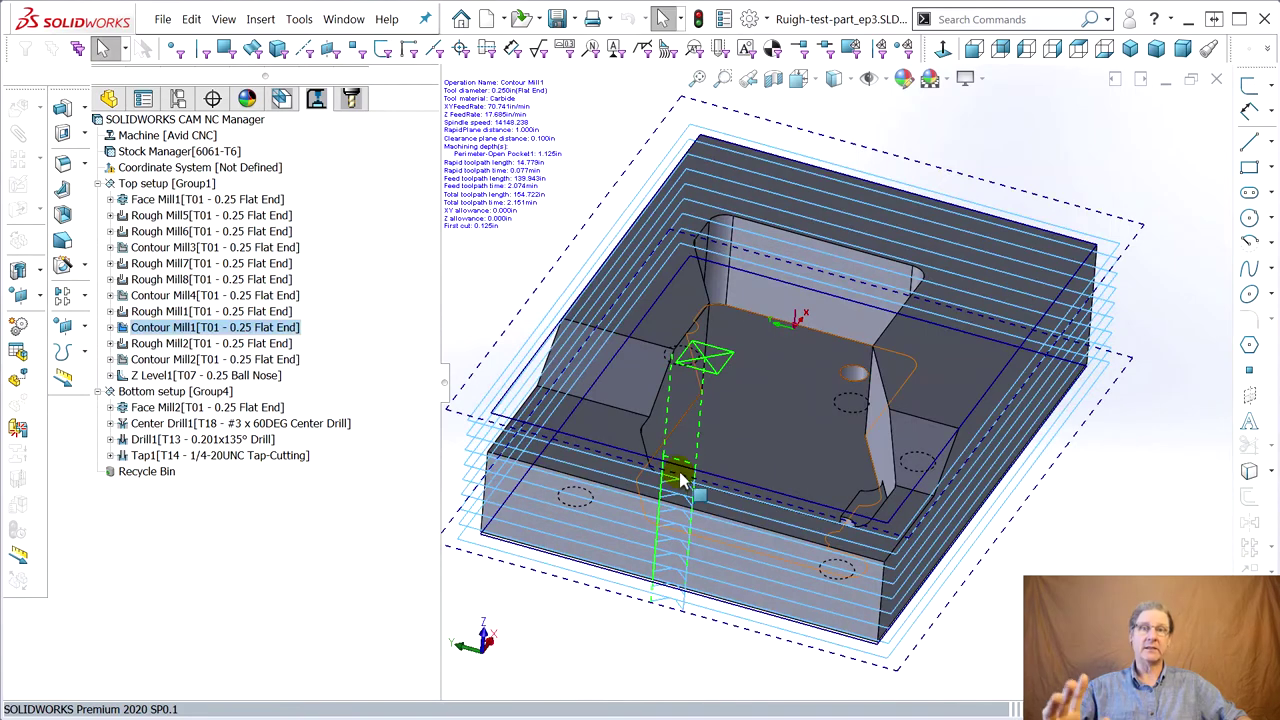
{"action": "left_click", "coordinate": [162, 217]}
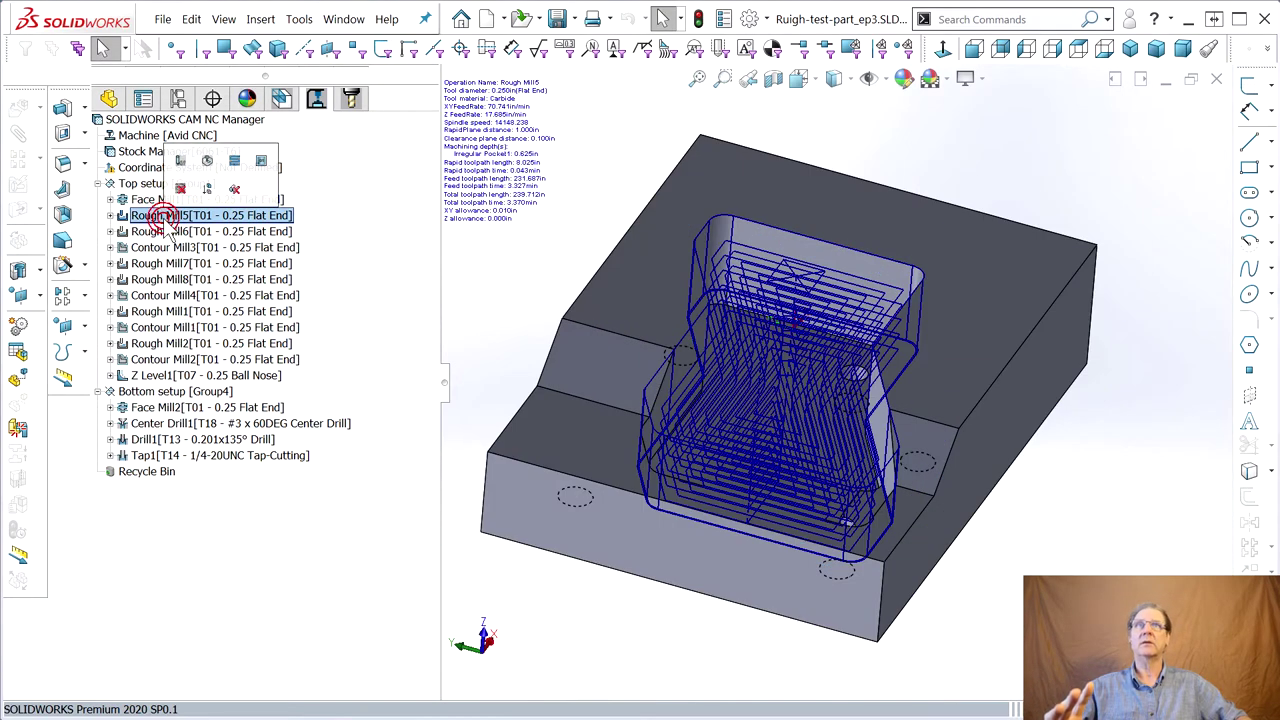
Delete the Rough Mill6 and Contour Mill3 operations.
{"action": "left_click", "coordinate": [166, 232]}
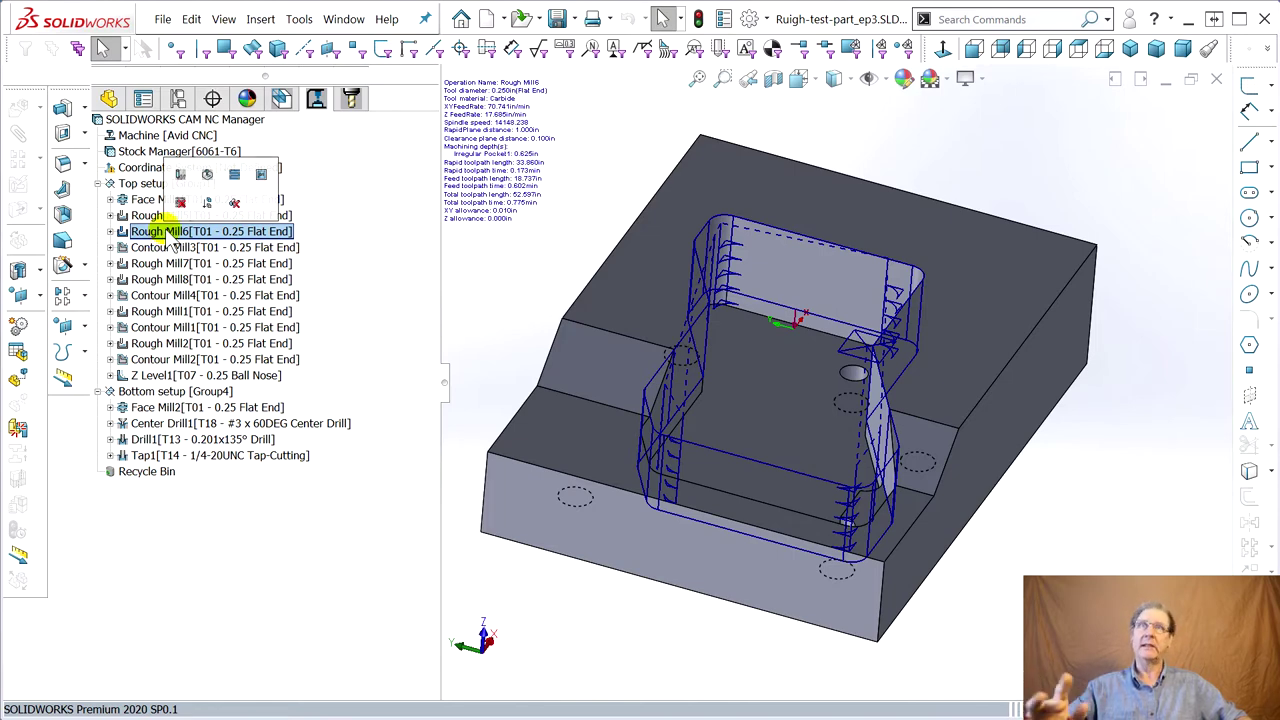
{"action": "right_click", "coordinate": [168, 229]}
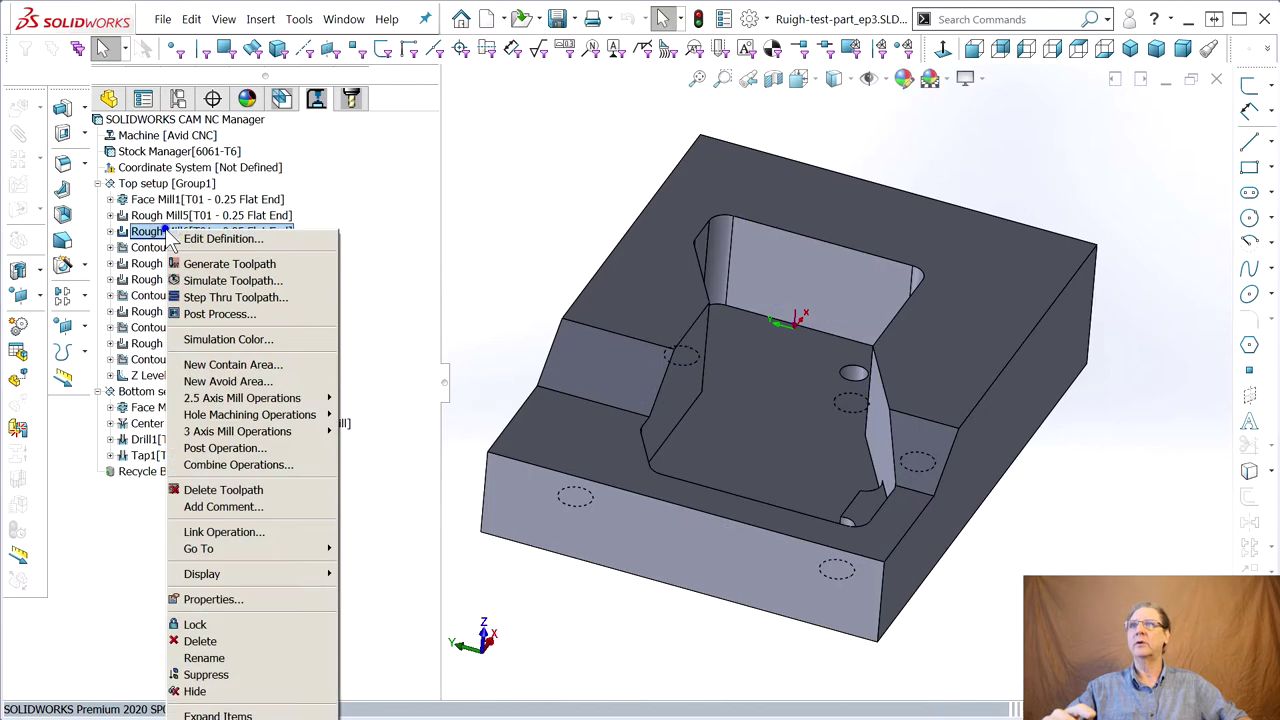
{"action": "left_click", "coordinate": [209, 642]}
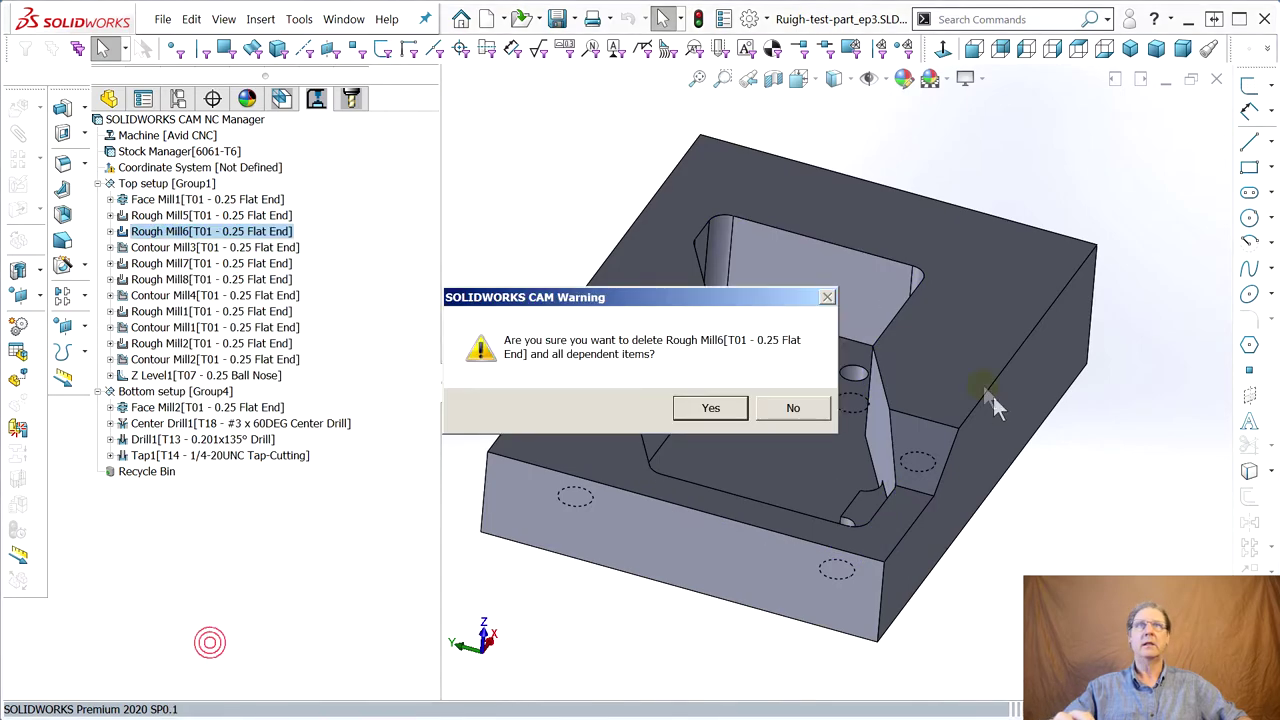
{"action": "left_click", "coordinate": [713, 409]}
{"action": "left_click", "coordinate": [155, 218]}
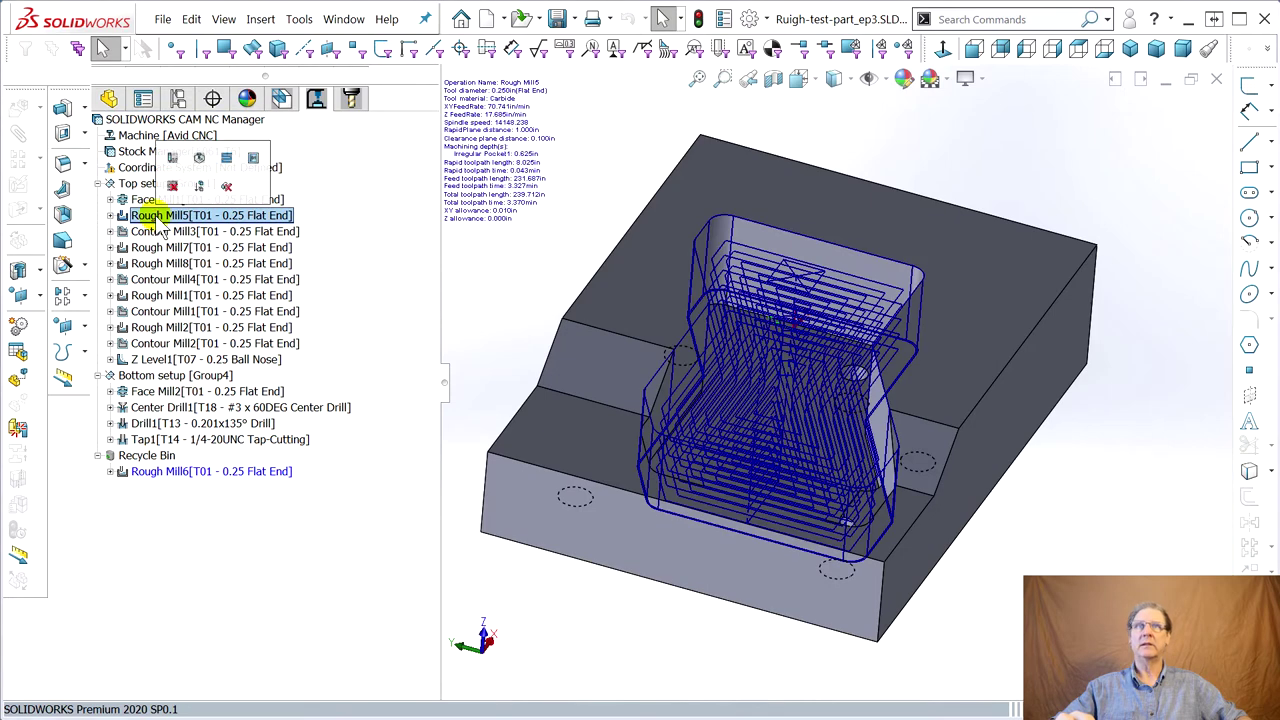
{"action": "left_click", "coordinate": [152, 234]}
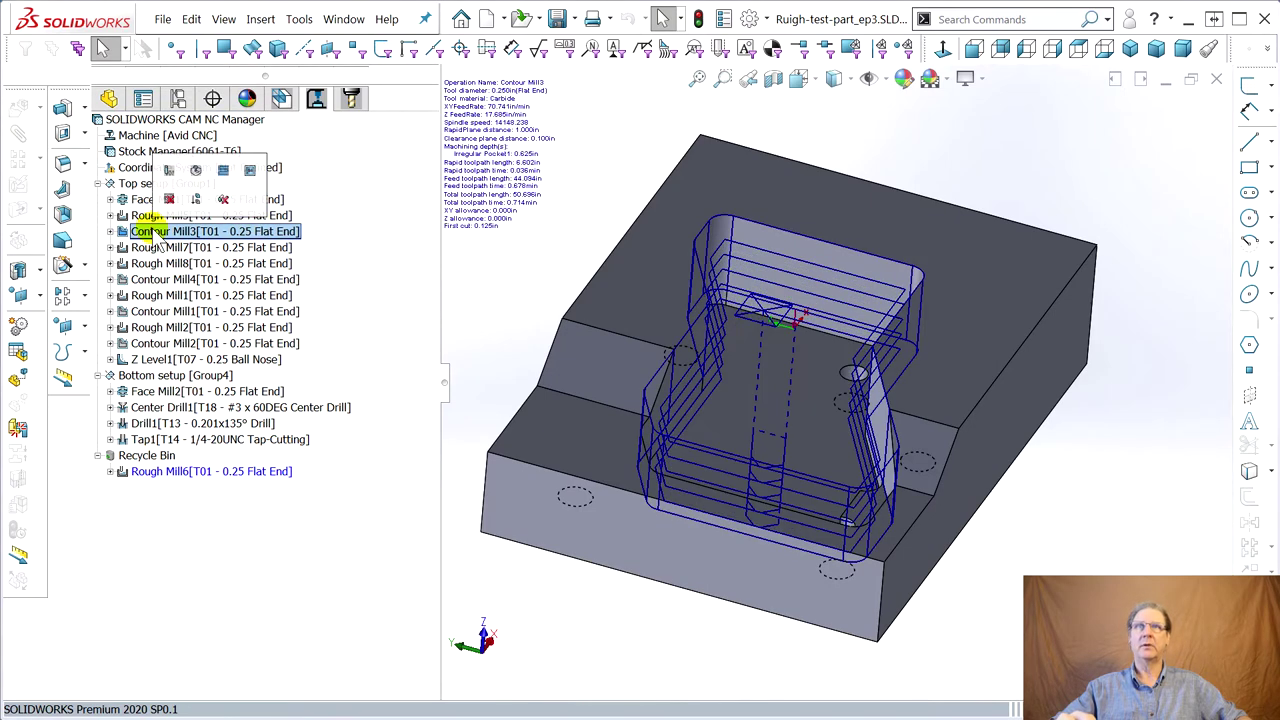
{"action": "right_click", "coordinate": [155, 232]}
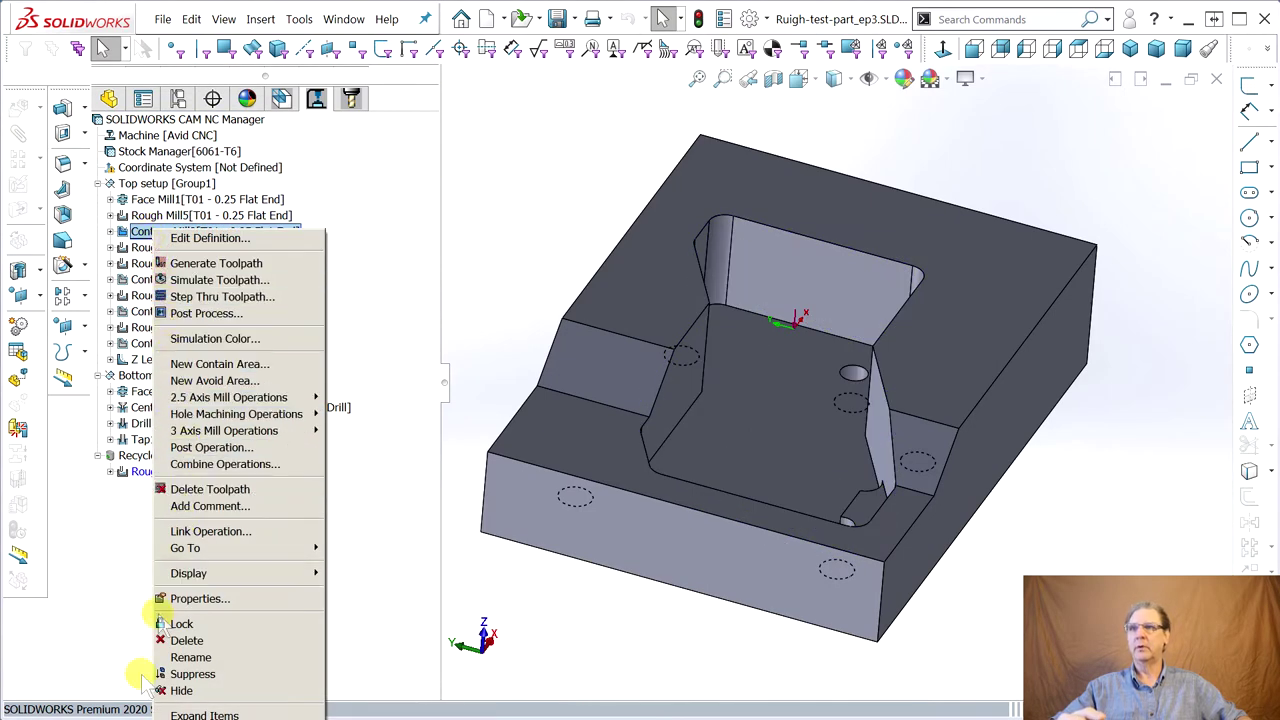
{"action": "left_click", "coordinate": [186, 640]}
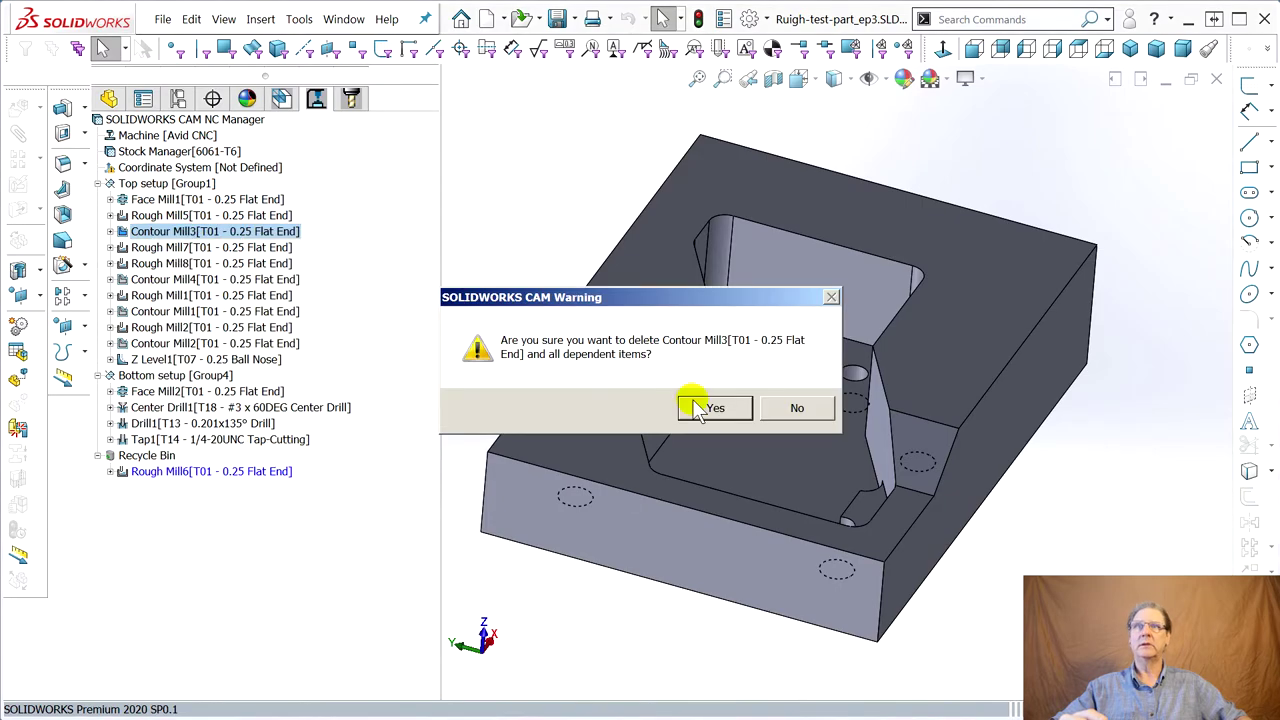
{"action": "left_click", "coordinate": [709, 406]}
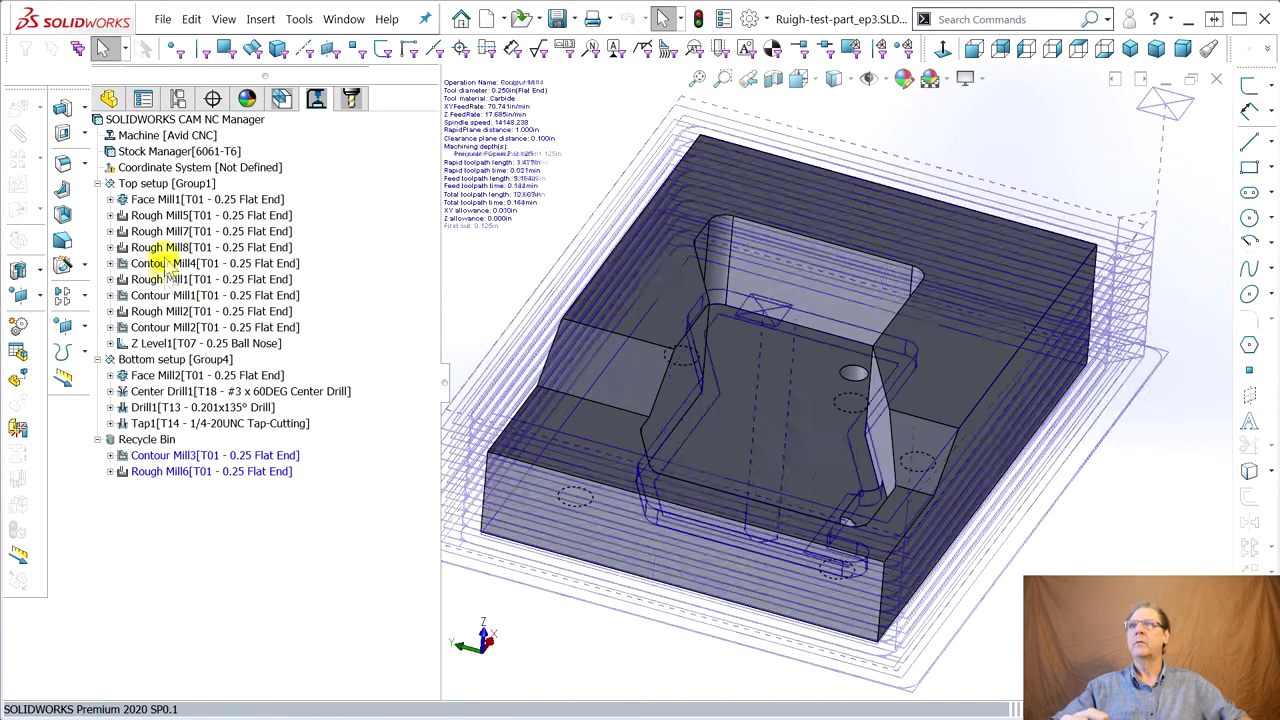
Preview Rough Mill5 and Rough Mill7, then delete Rough Mill8.
{"action": "left_click", "coordinate": [160, 215]}
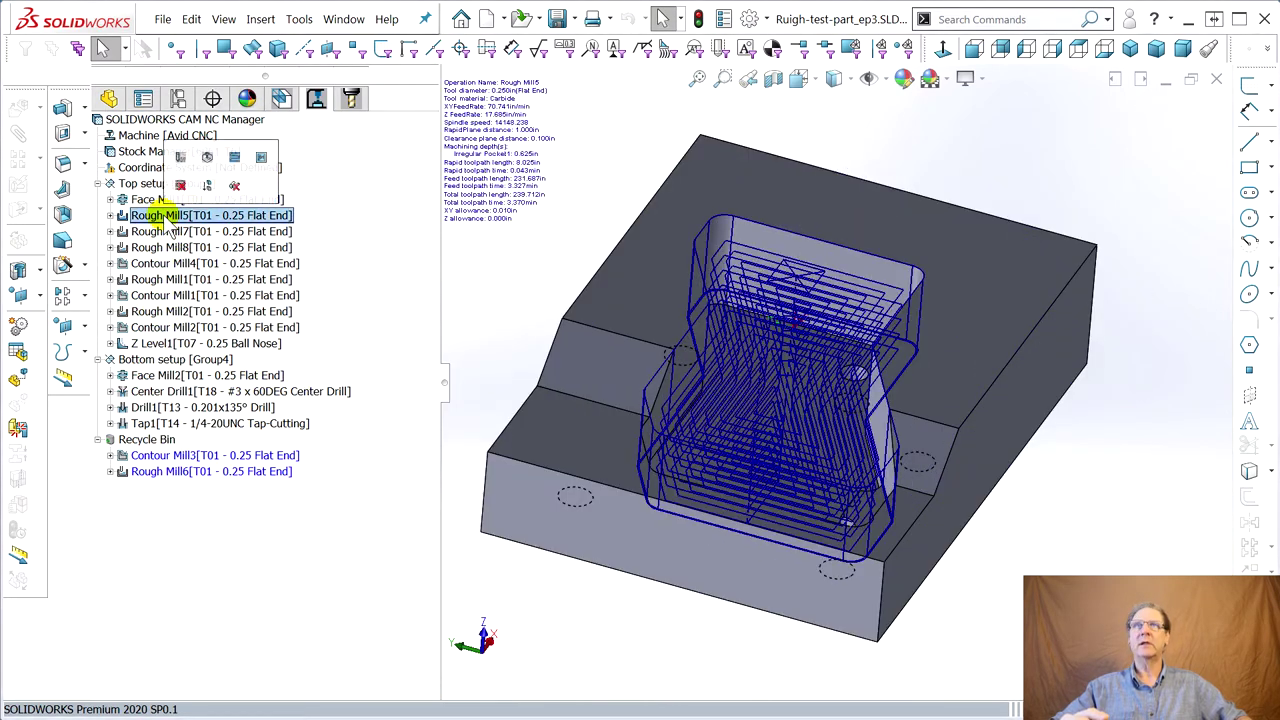
{"action": "left_click", "coordinate": [159, 232]}
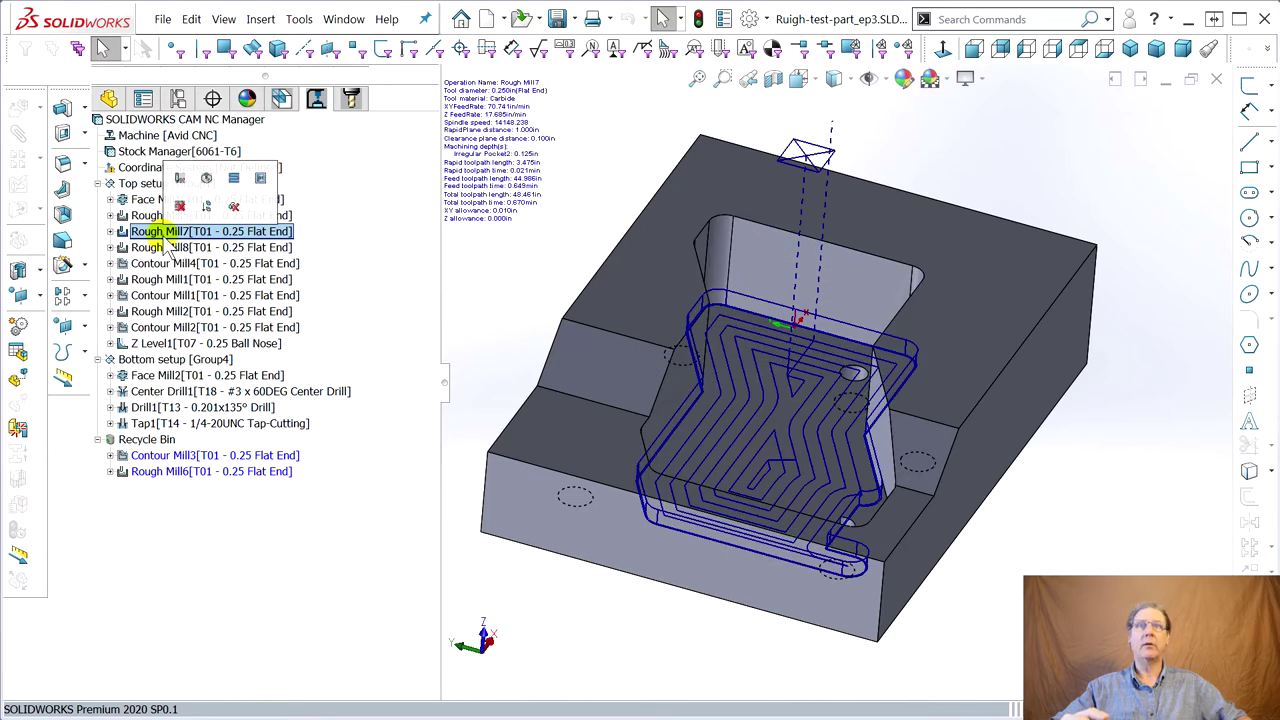
{"action": "left_click", "coordinate": [158, 248]}
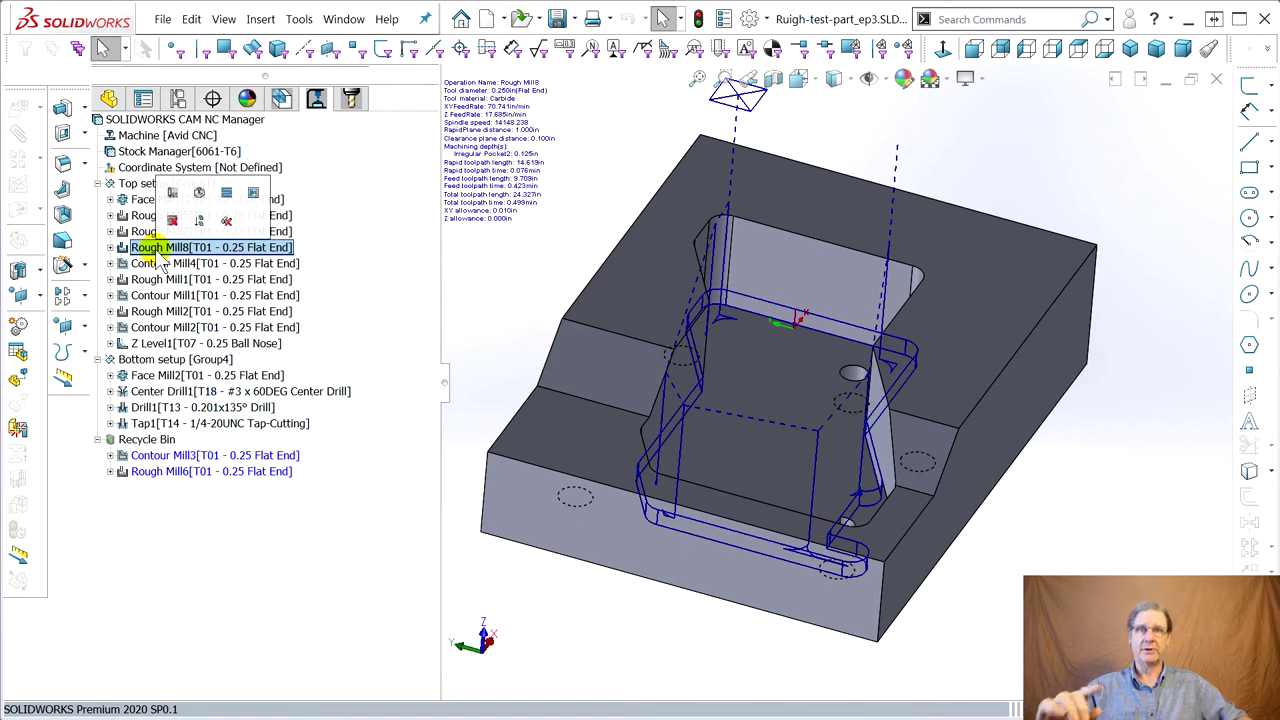
{"action": "right_click", "coordinate": [158, 248]}
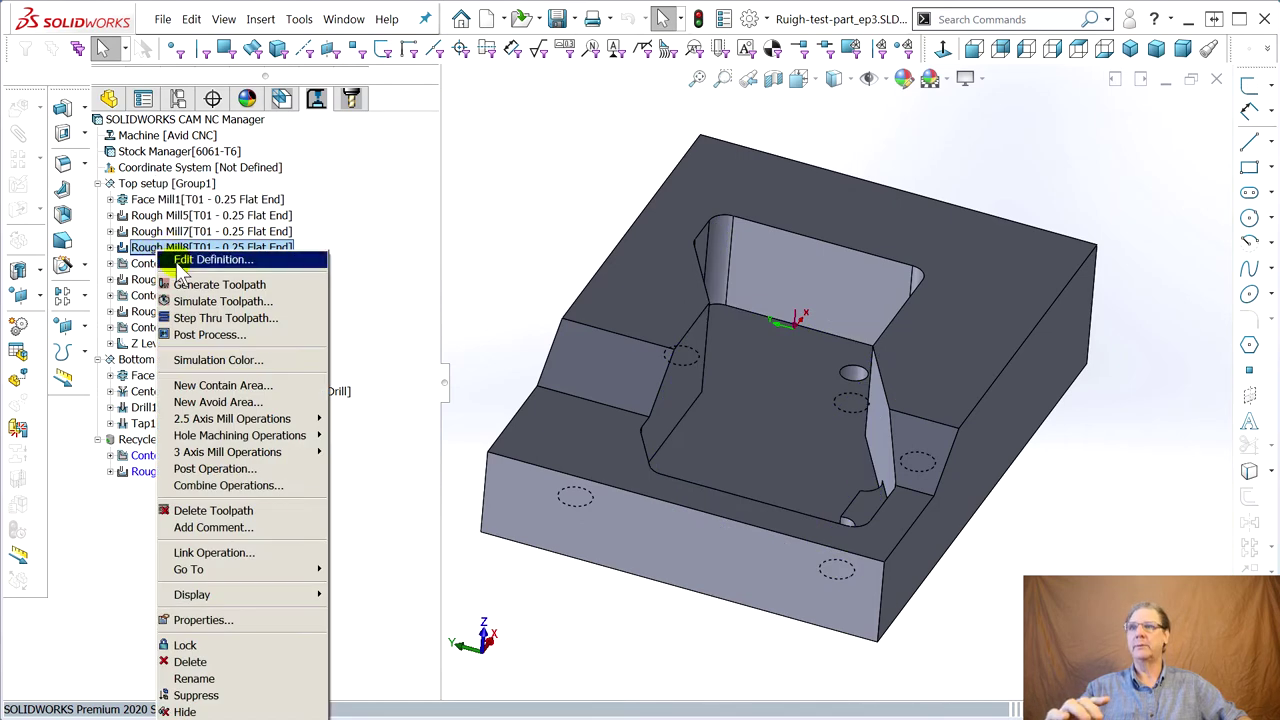
{"action": "left_click", "coordinate": [192, 662]}
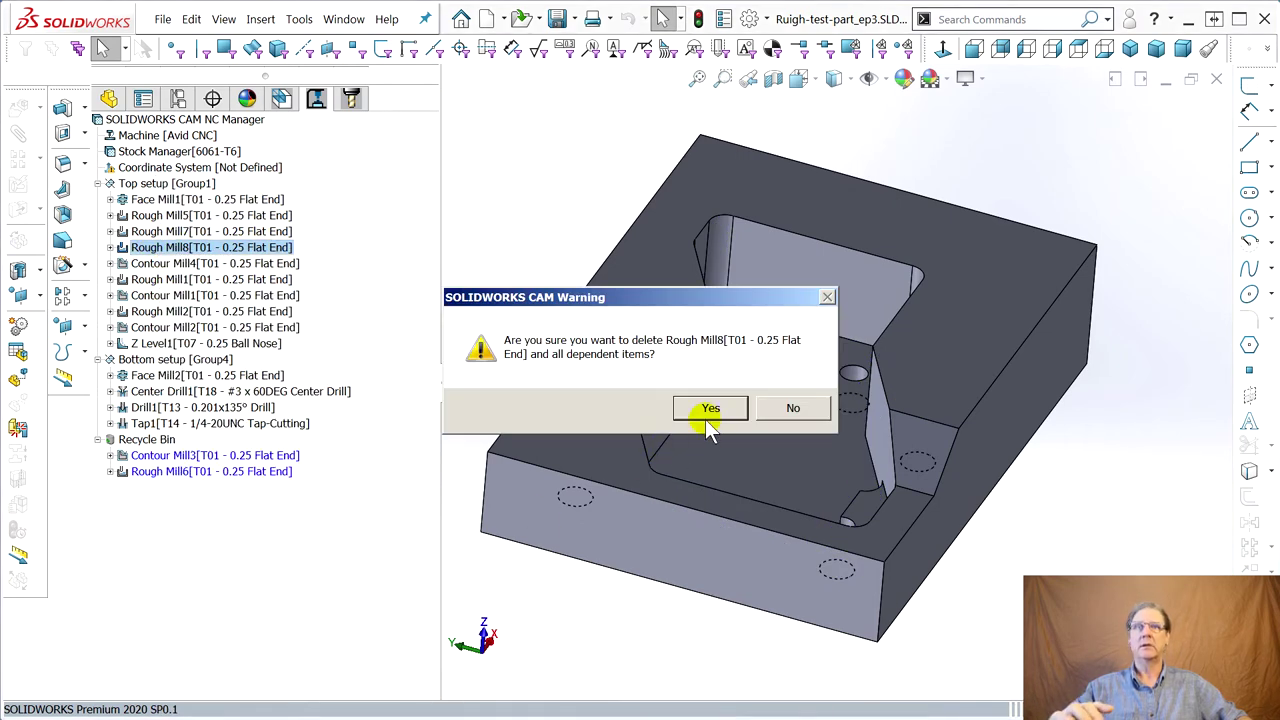
{"action": "left_click", "coordinate": [710, 409]}
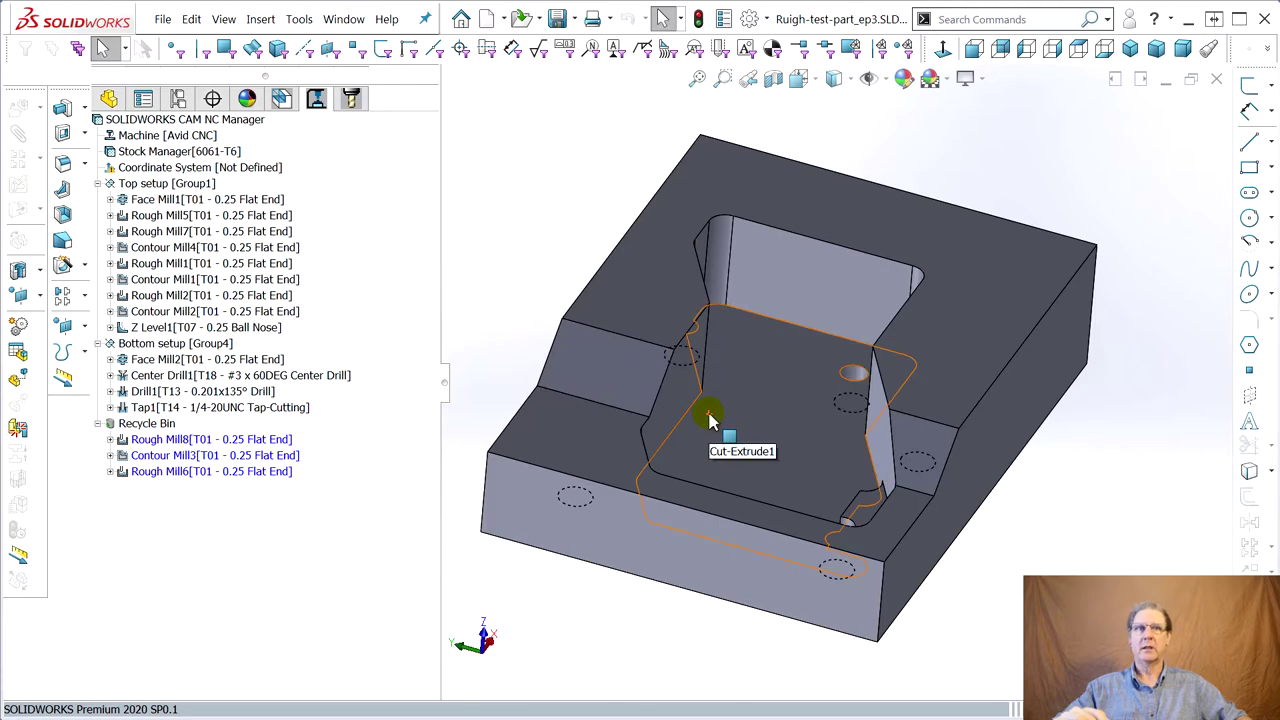
Delete the Contour Mill4 operation after previewing Rough Mill1.
{"action": "left_click", "coordinate": [155, 264]}
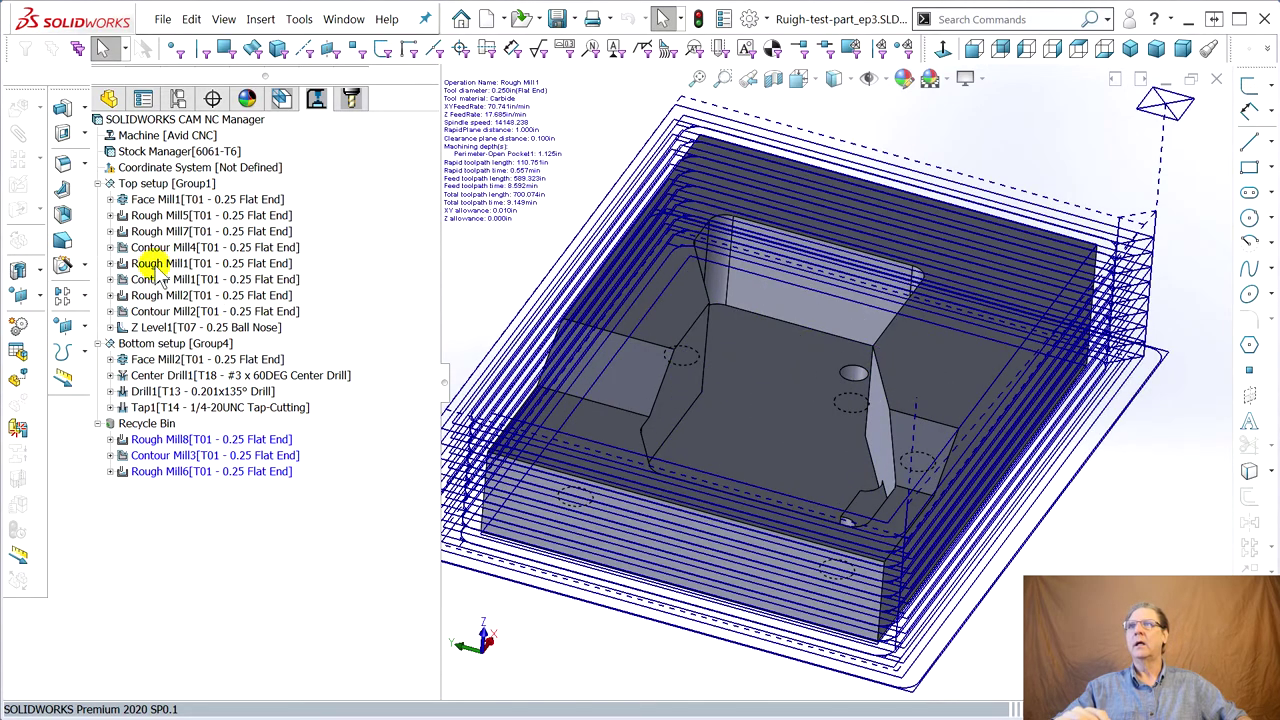
{"action": "left_click", "coordinate": [156, 266]}
{"action": "left_click", "coordinate": [150, 247]}
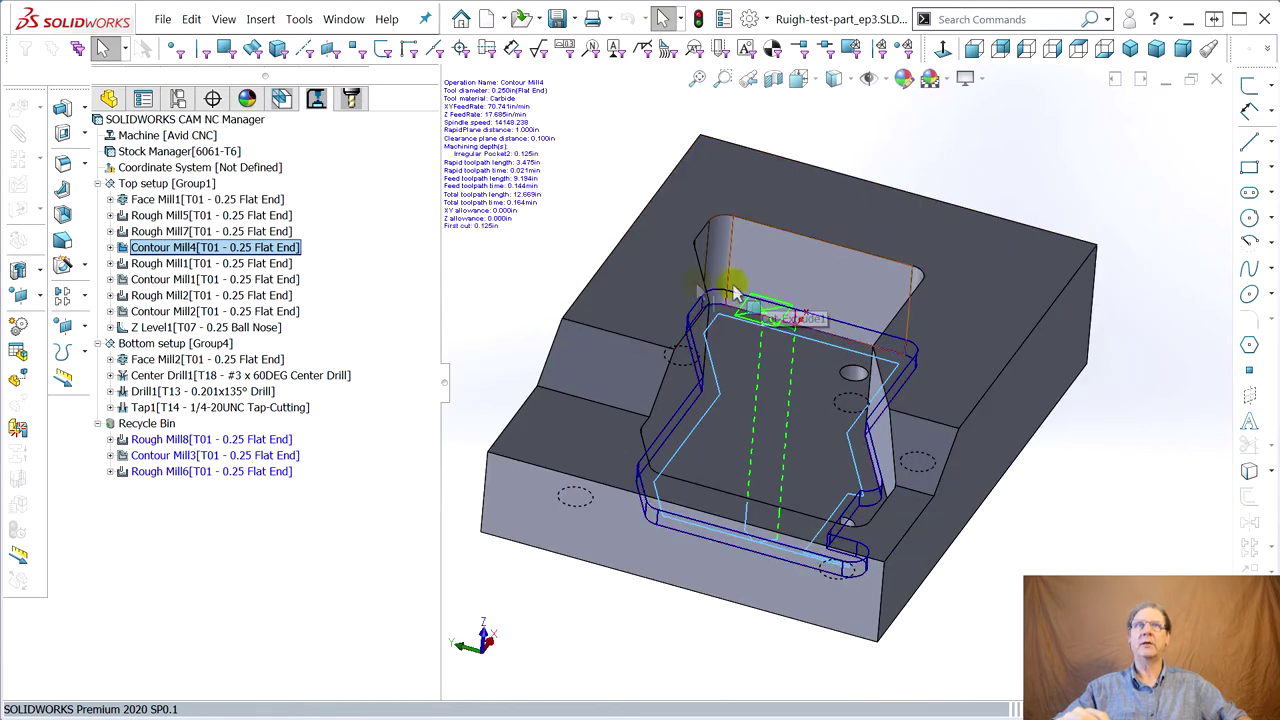
{"action": "right_click", "coordinate": [160, 250]}
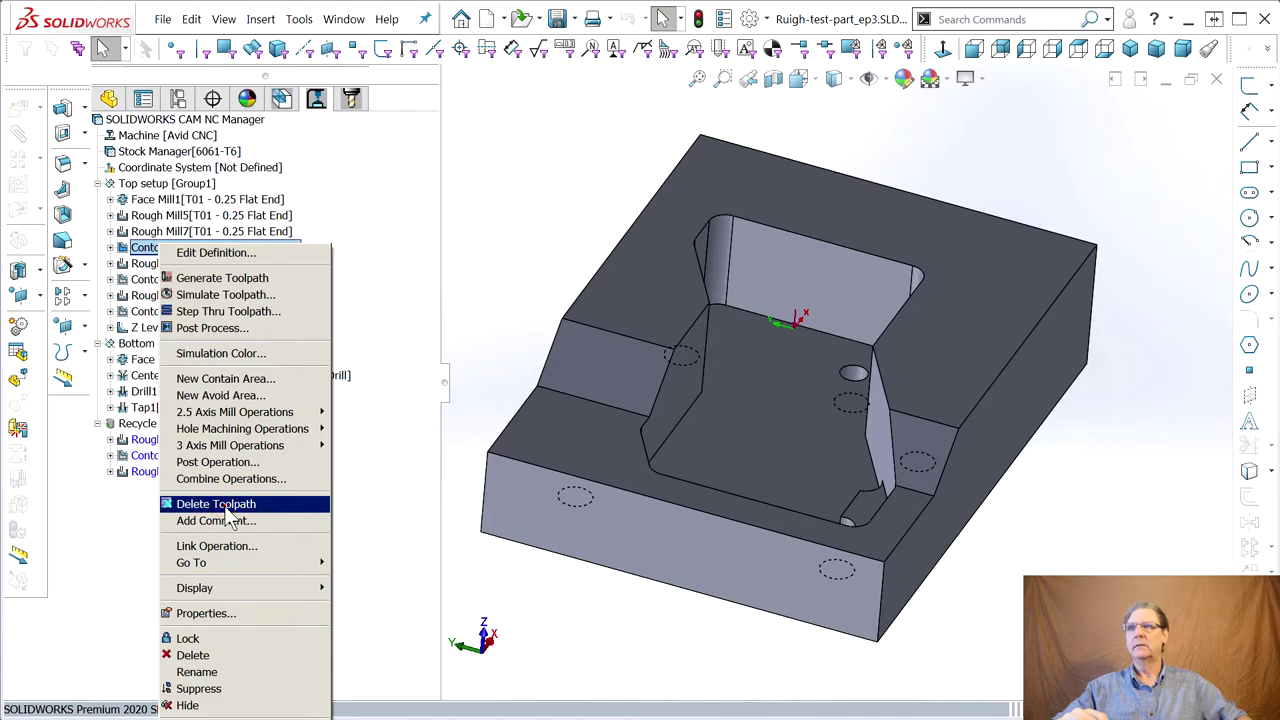
{"action": "left_click", "coordinate": [240, 657]}
{"action": "left_click", "coordinate": [735, 406]}
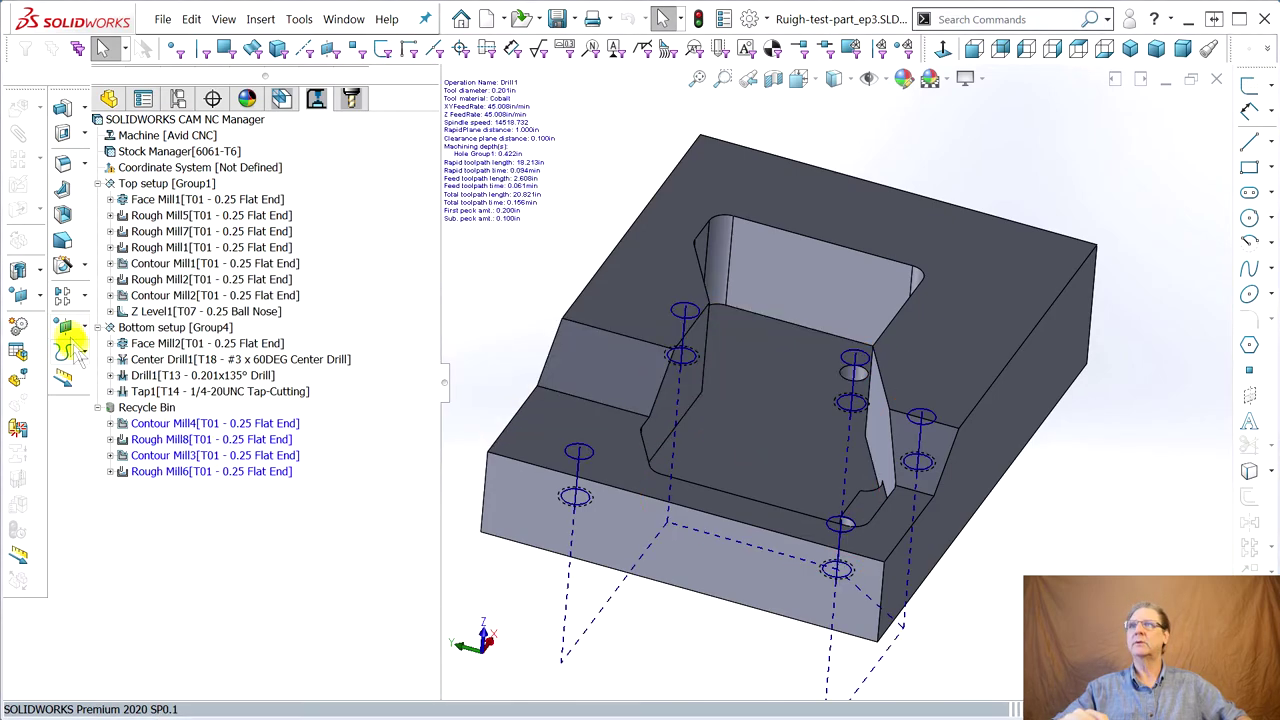
Review the remaining Rough Mill7, Rough Mill1 and Rough Mill5 toolpaths in the pocket.
{"action": "left_click", "coordinate": [140, 231]}
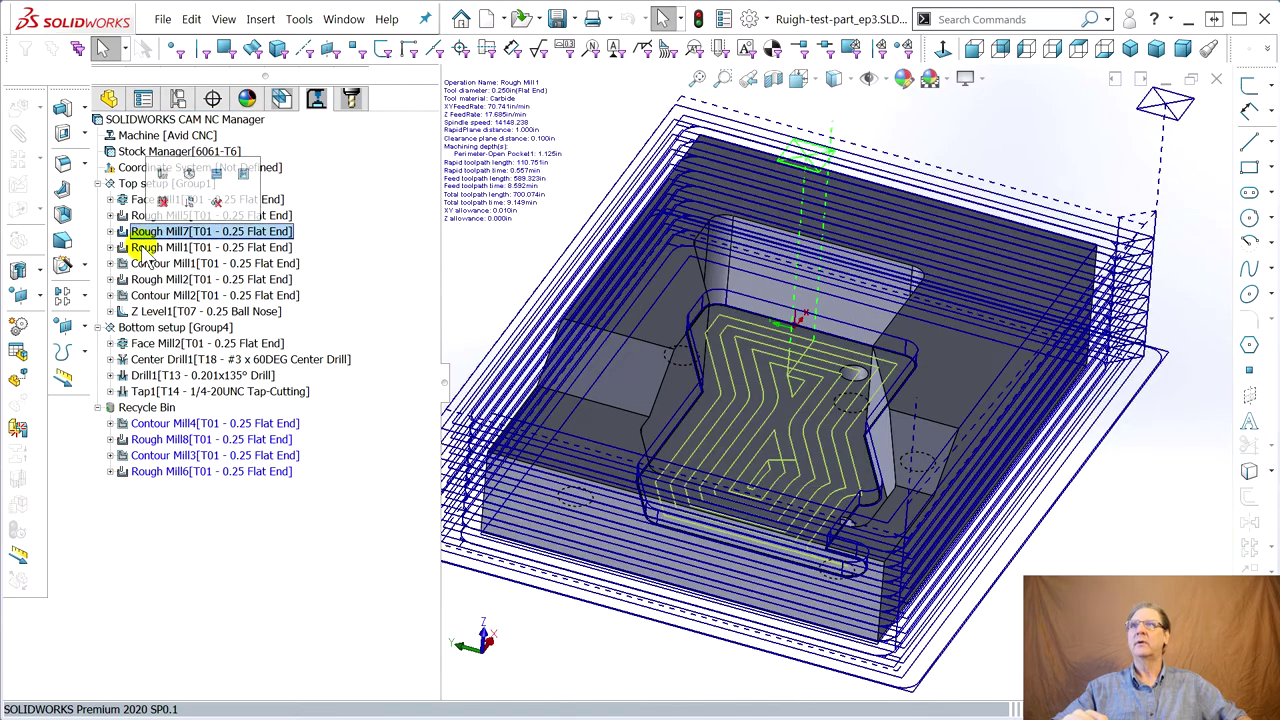
{"action": "left_click", "coordinate": [140, 247]}
{"action": "left_click", "coordinate": [165, 216]}
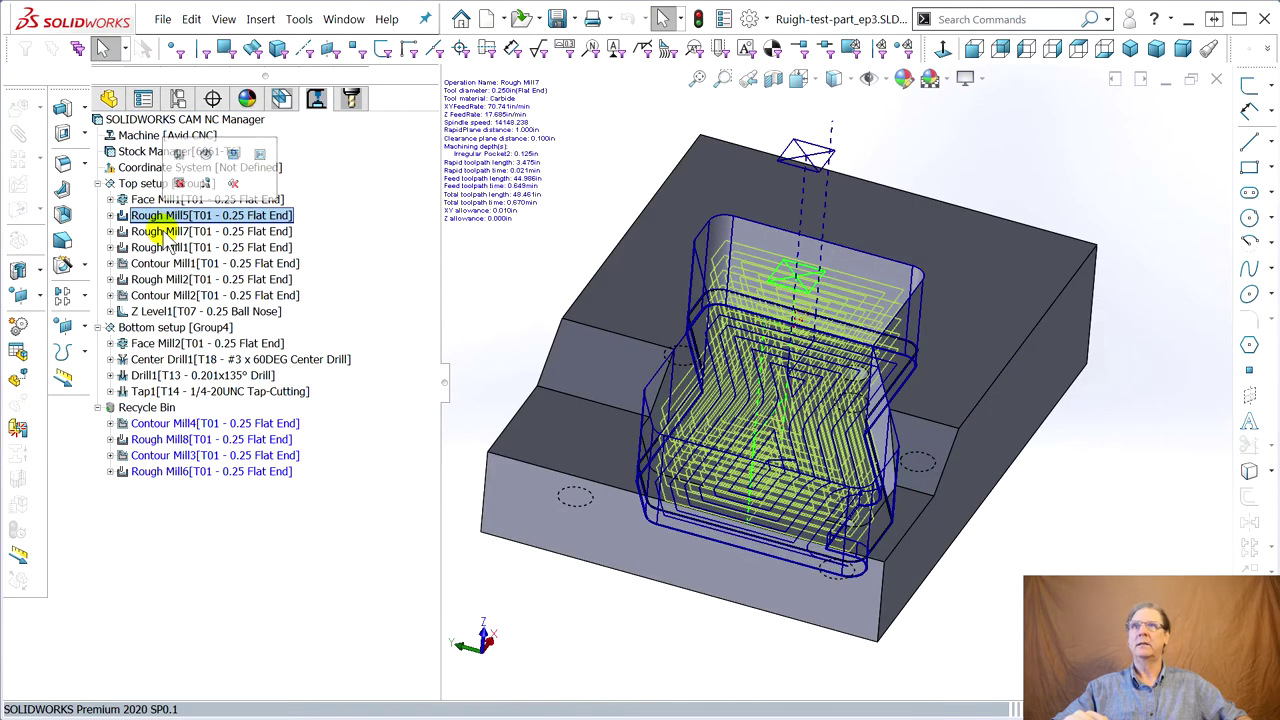
{"action": "left_click", "coordinate": [160, 231]}
{"action": "middle_click_drag", "start_coordinate": [851, 423], "coordinate": [885, 500]}
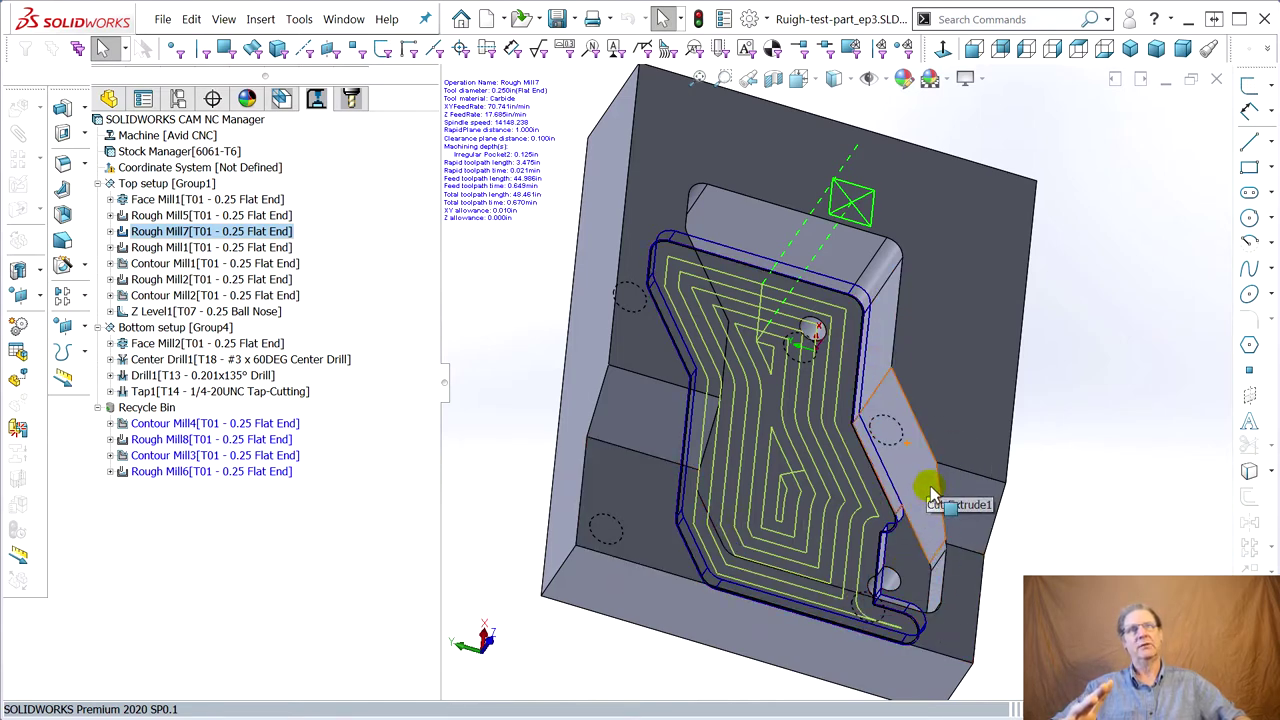
Preview the Rough Mill1 and Contour Mill1 toolpaths, then delete Contour Mill1 and confirm.
{"action": "middle_click_drag", "start_coordinate": [930, 500], "coordinate": [850, 455]}
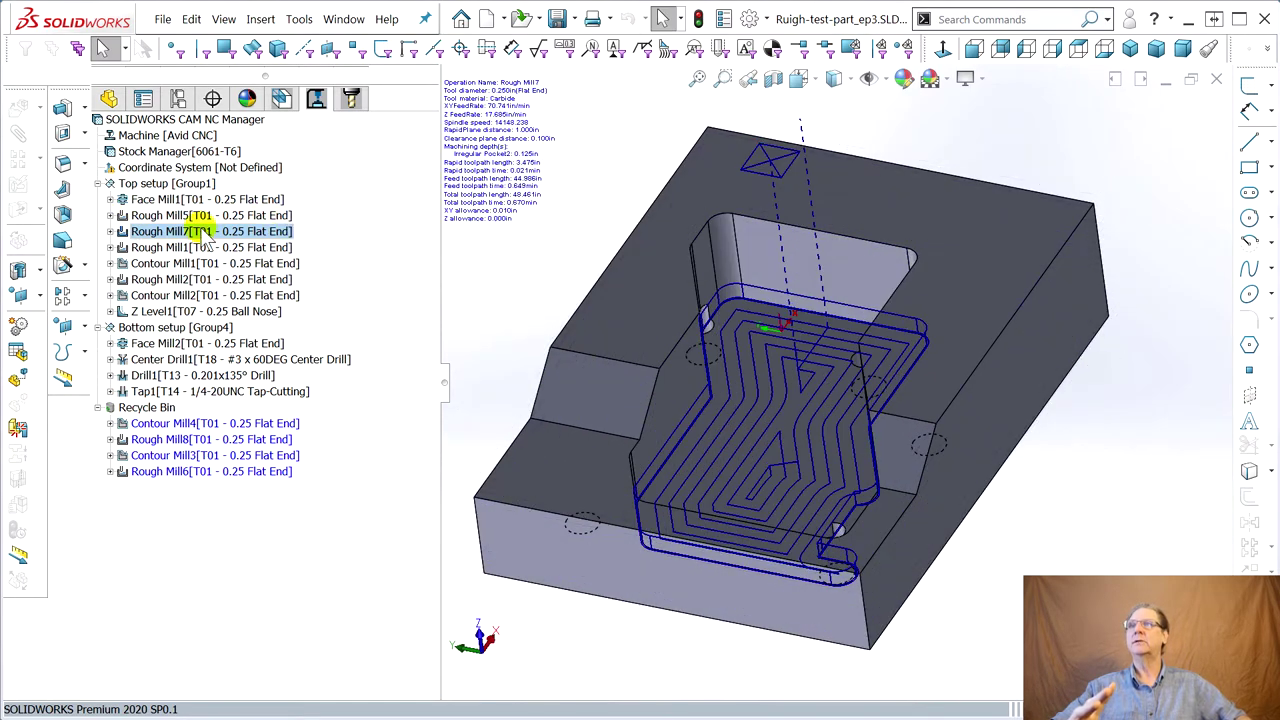
{"action": "left_click", "coordinate": [150, 248]}
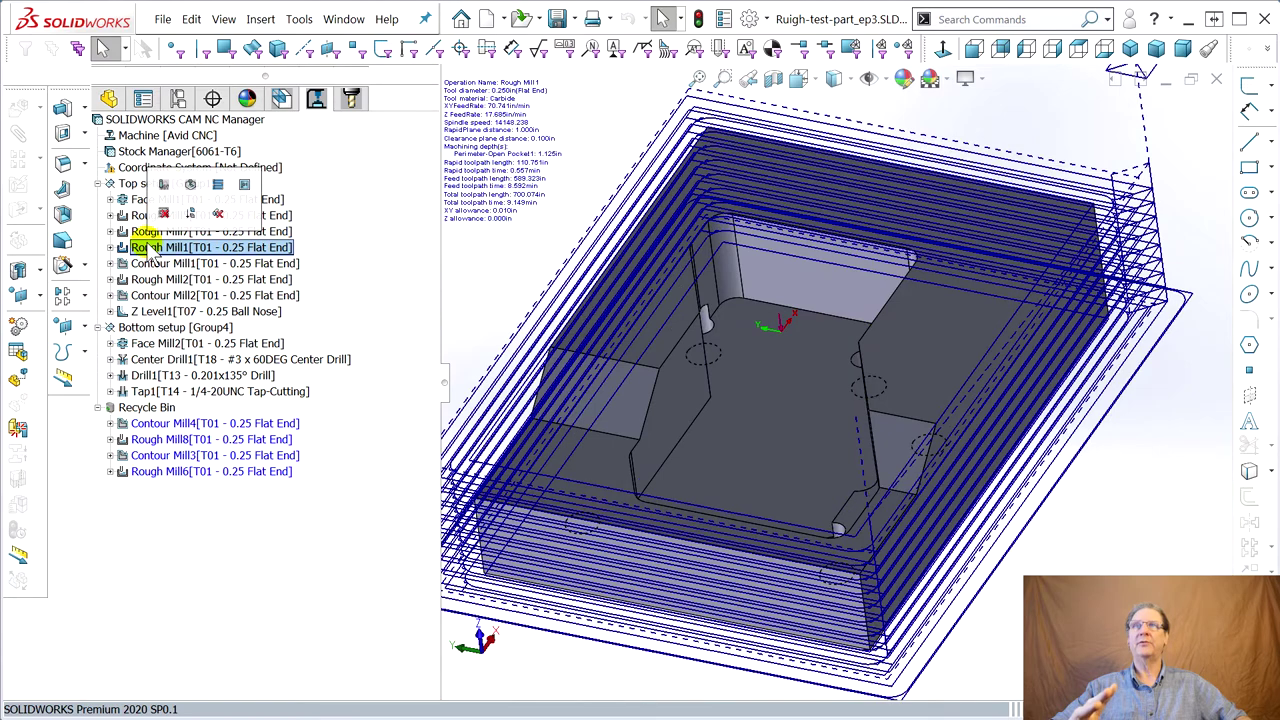
{"action": "left_click", "coordinate": [168, 264]}
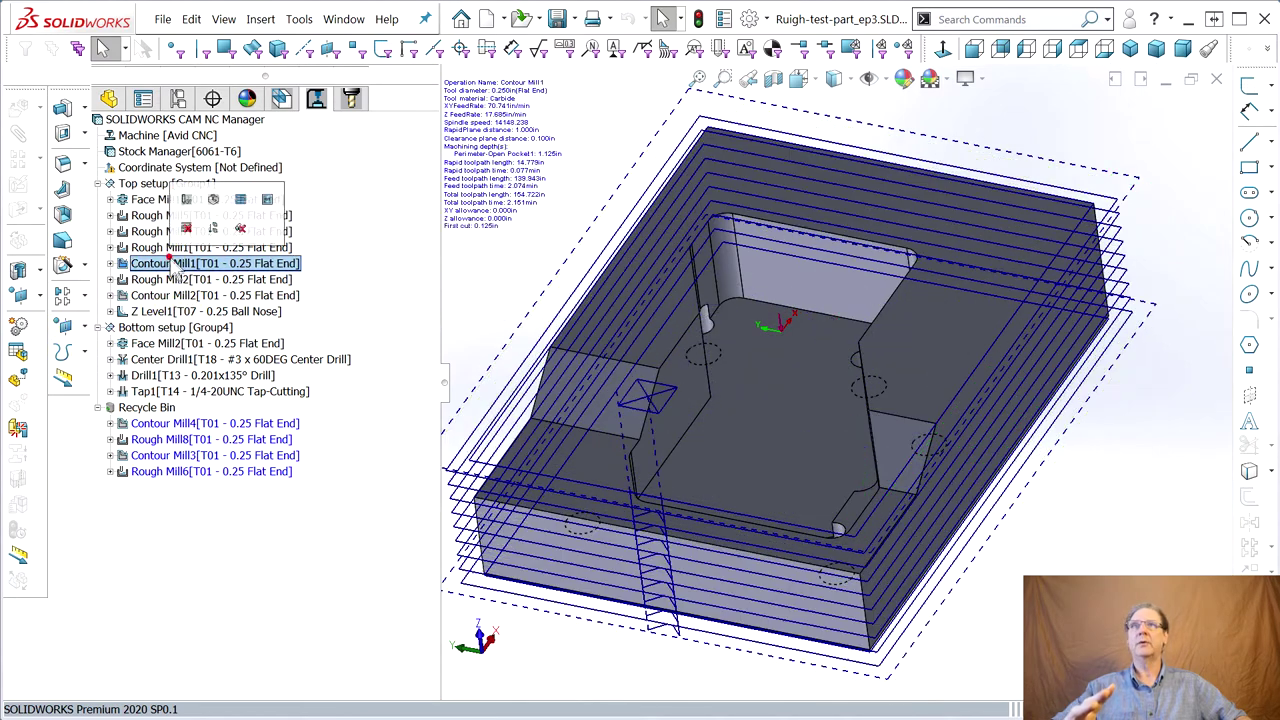
{"action": "right_click", "coordinate": [158, 270]}
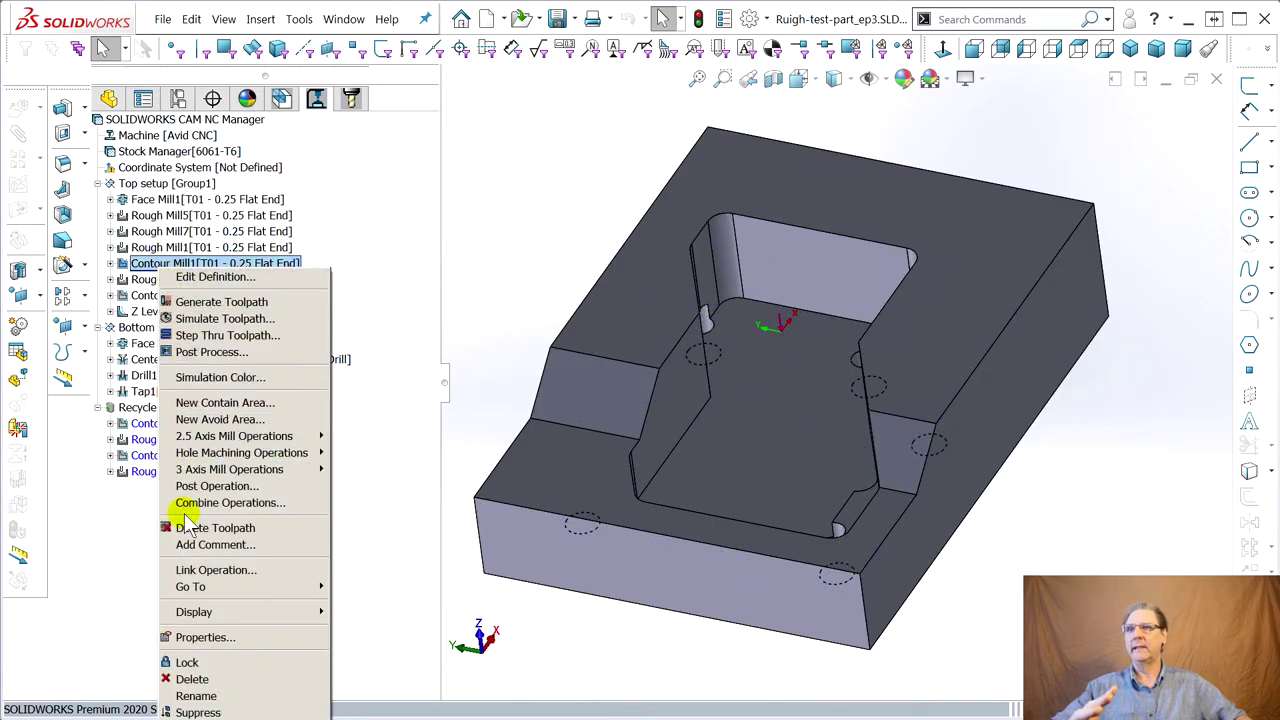
{"action": "left_click", "coordinate": [190, 679]}
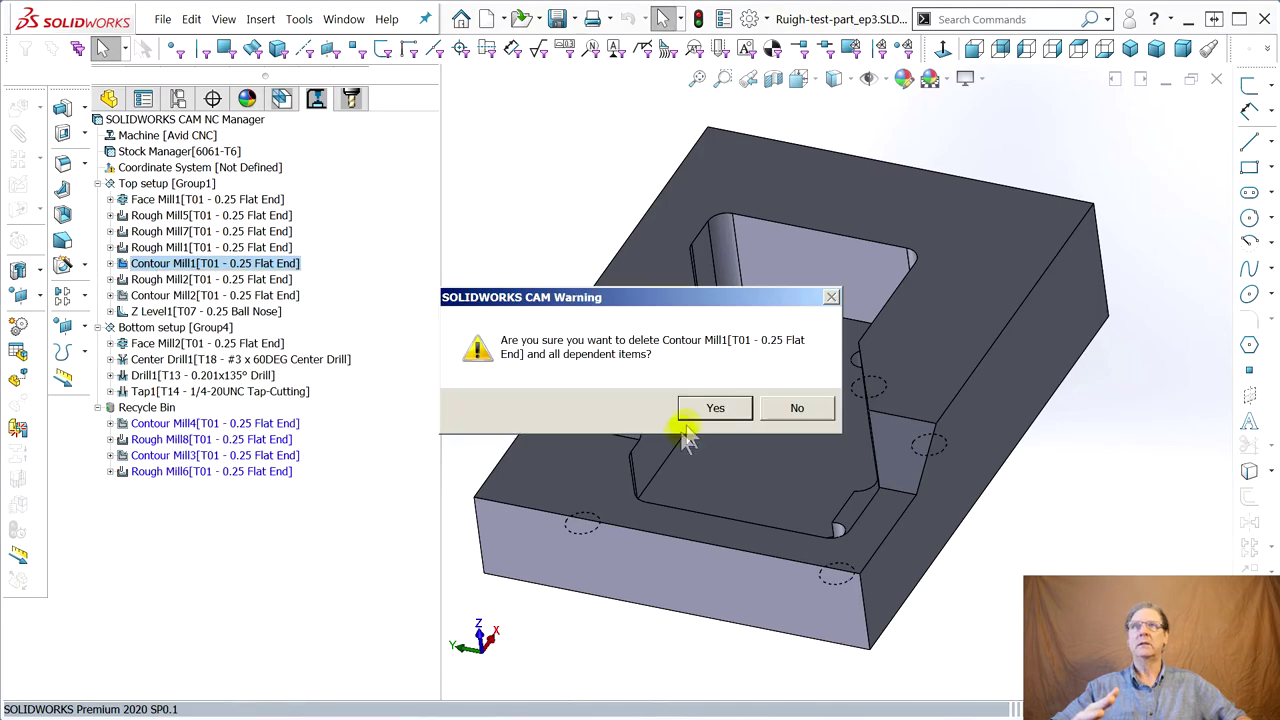
{"action": "left_click", "coordinate": [715, 407]}
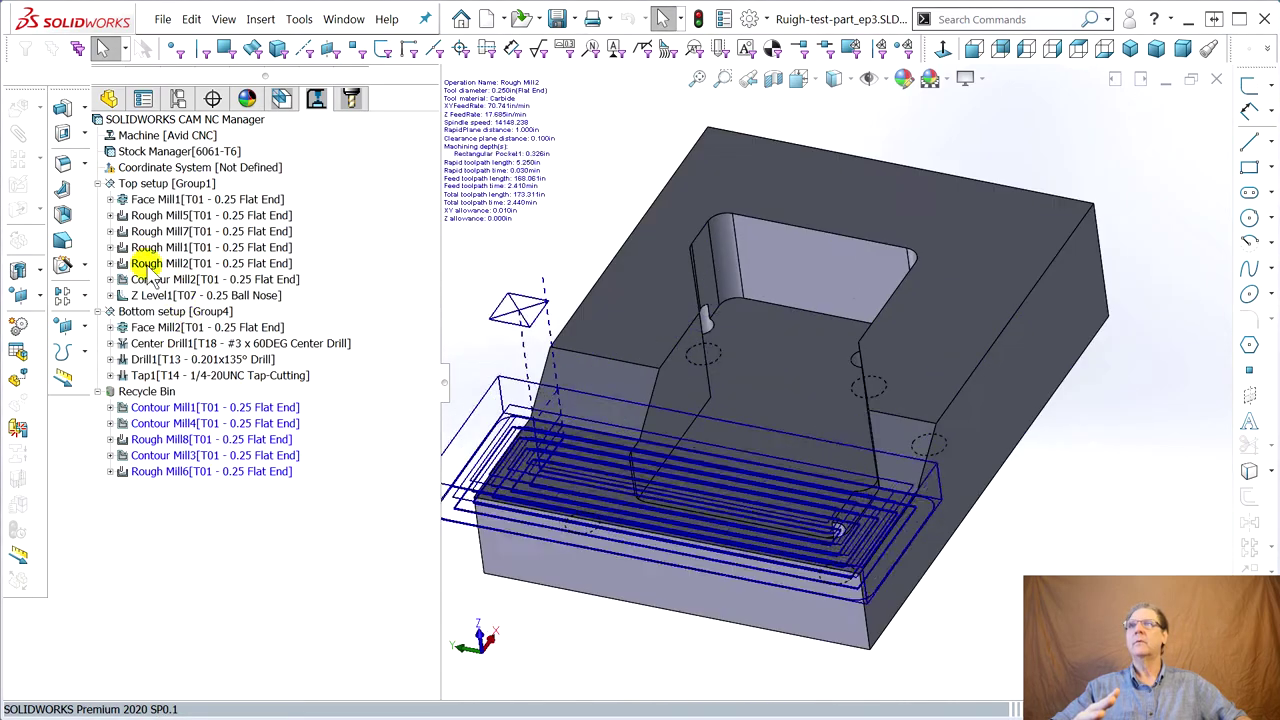
Preview the Rough Mill2 and Contour Mill2 toolpaths, then delete Contour Mill2 and confirm.
{"action": "left_click", "coordinate": [147, 264]}
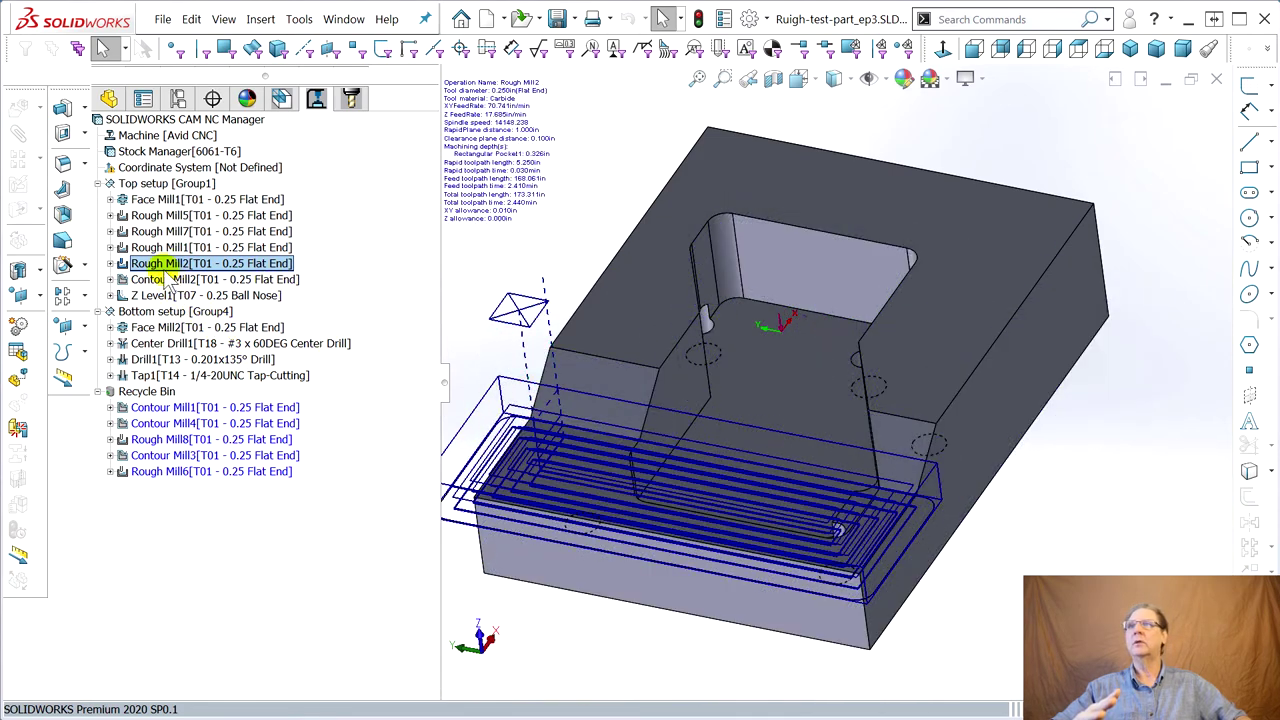
{"action": "left_click", "coordinate": [162, 279]}
{"action": "right_click", "coordinate": [160, 280]}
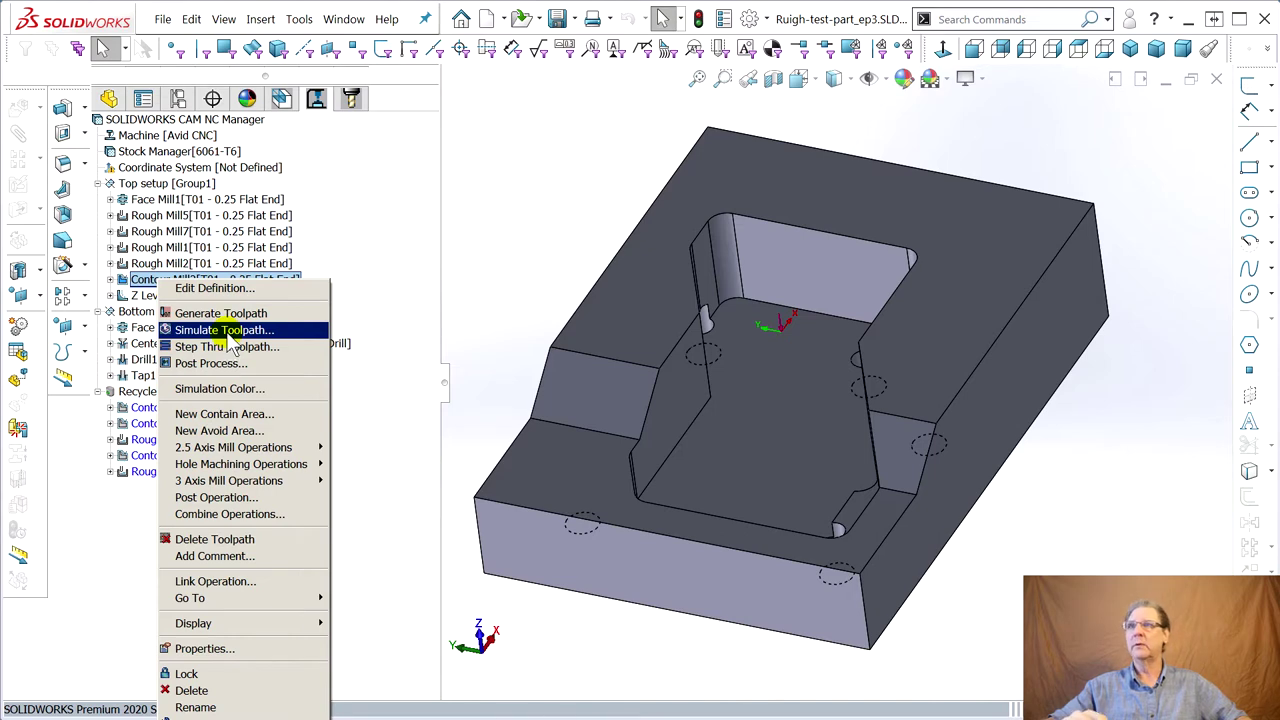
{"action": "left_click", "coordinate": [192, 690]}
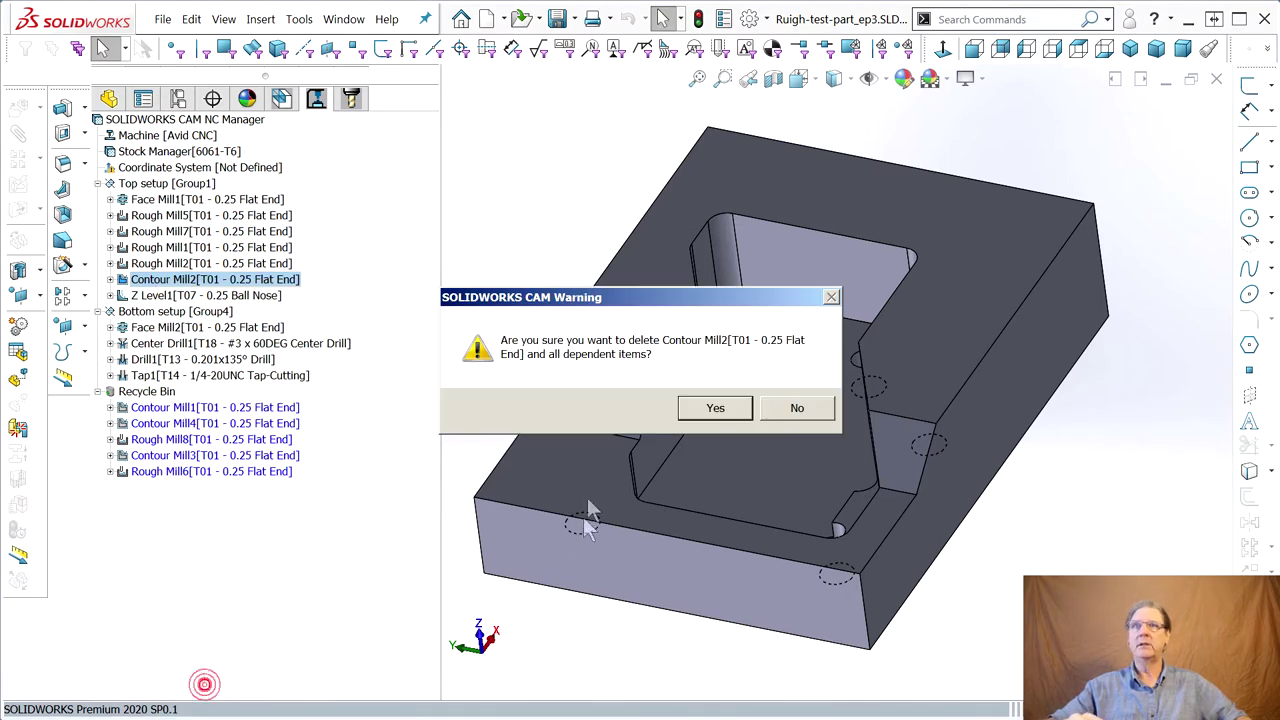
{"action": "left_click", "coordinate": [714, 409]}
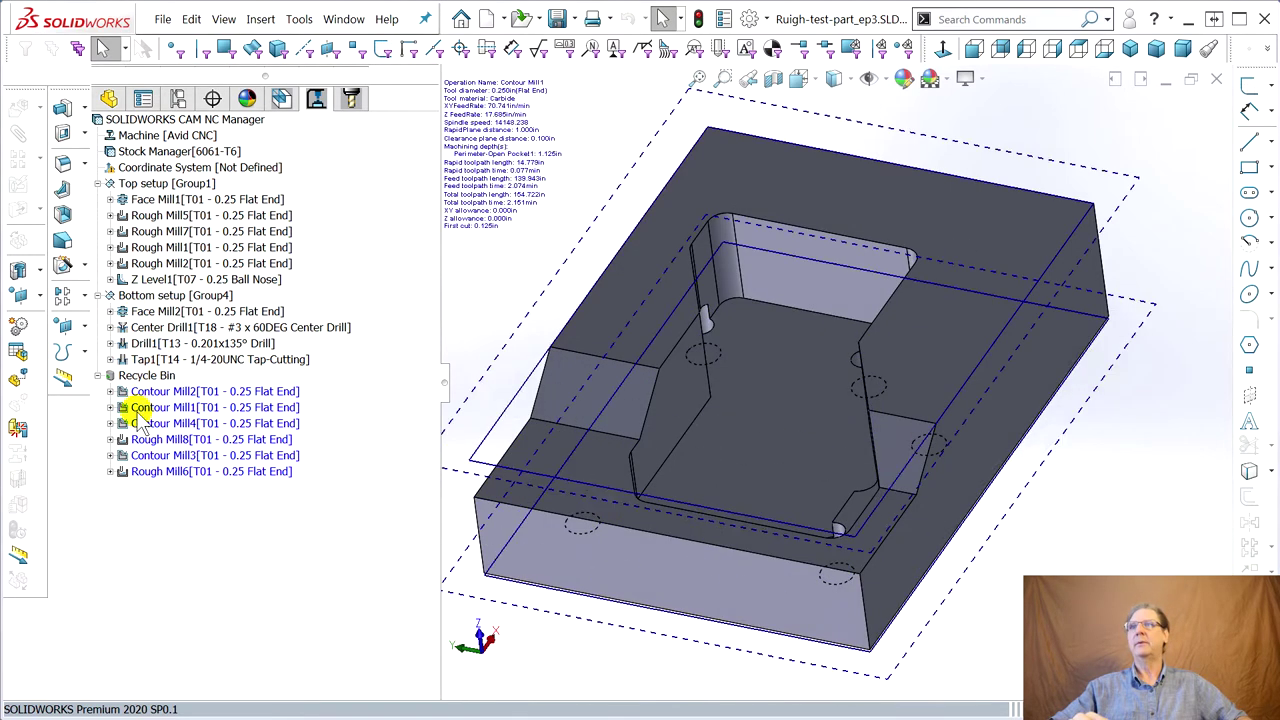
{"action": "right_click", "coordinate": [145, 376]}
Empty the Recycle Bin of its six operations and run Generate Toolpath on the whole CAM tree.
{"action": "left_click", "coordinate": [172, 400]}
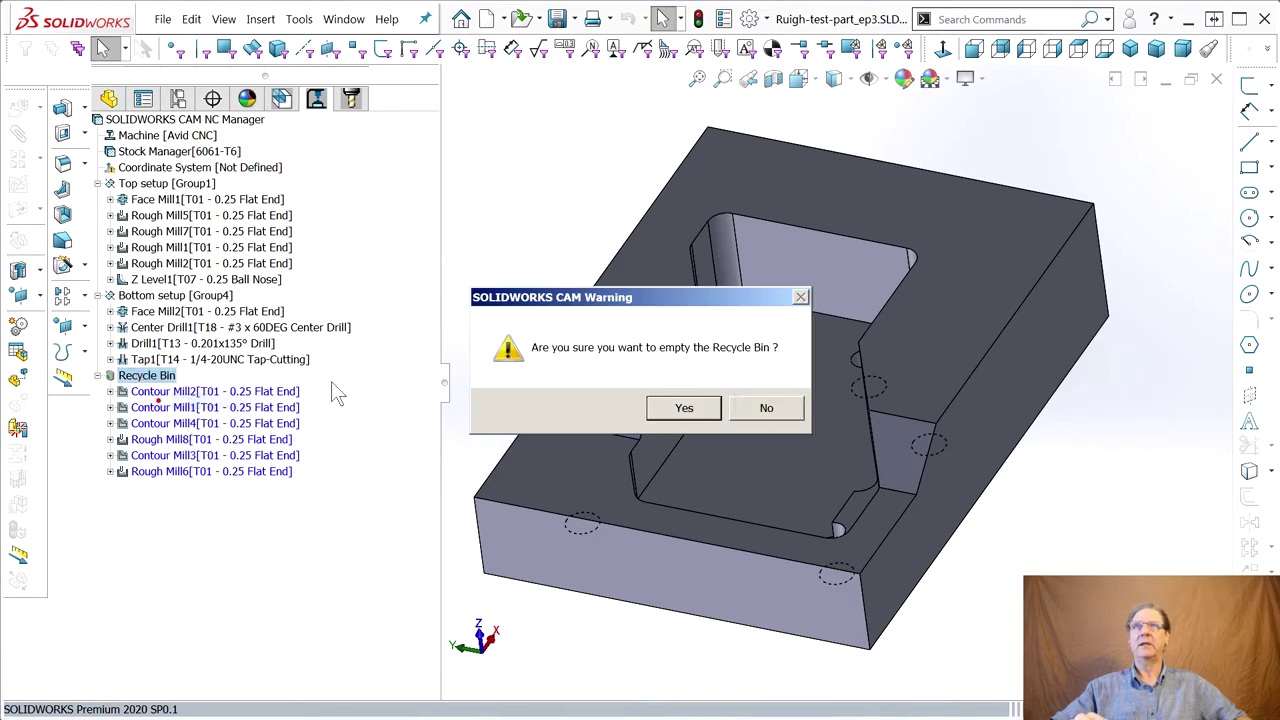
{"action": "left_click", "coordinate": [688, 406]}
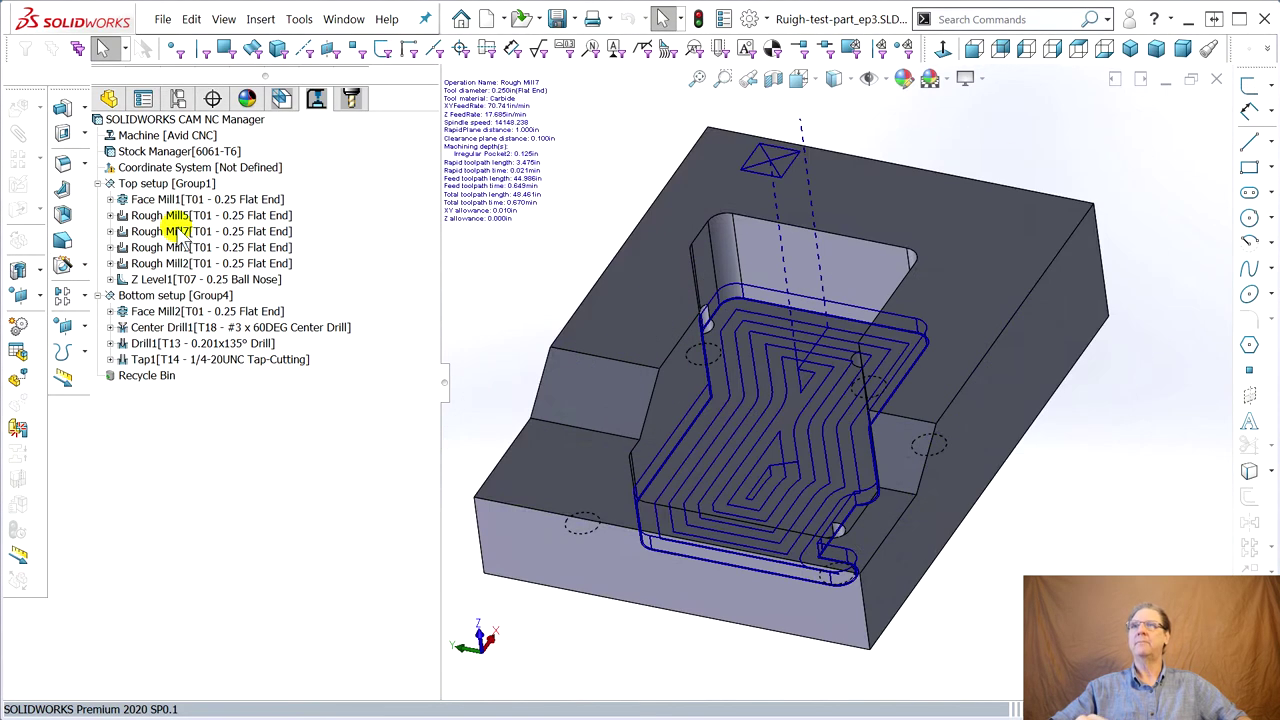
{"action": "right_click", "coordinate": [168, 118]}
{"action": "left_click", "coordinate": [207, 156]}
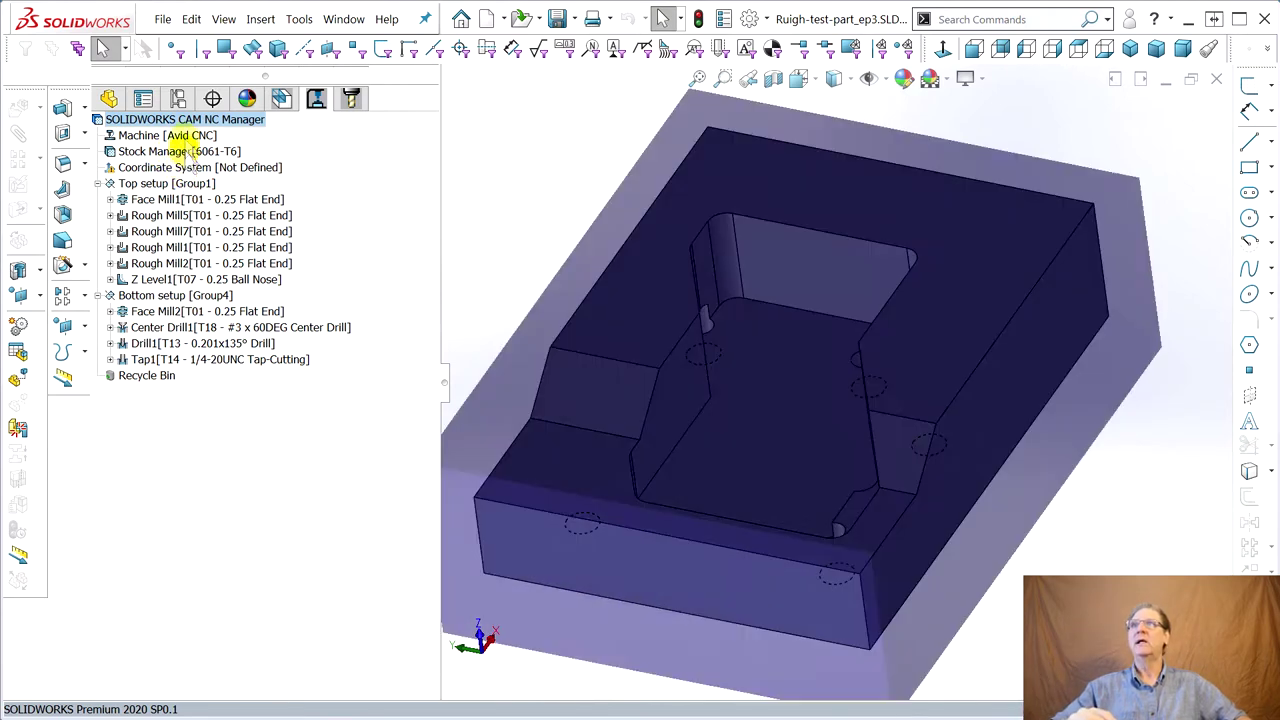
{"action": "right_click", "coordinate": [183, 120]}
{"action": "left_click", "coordinate": [228, 128]}
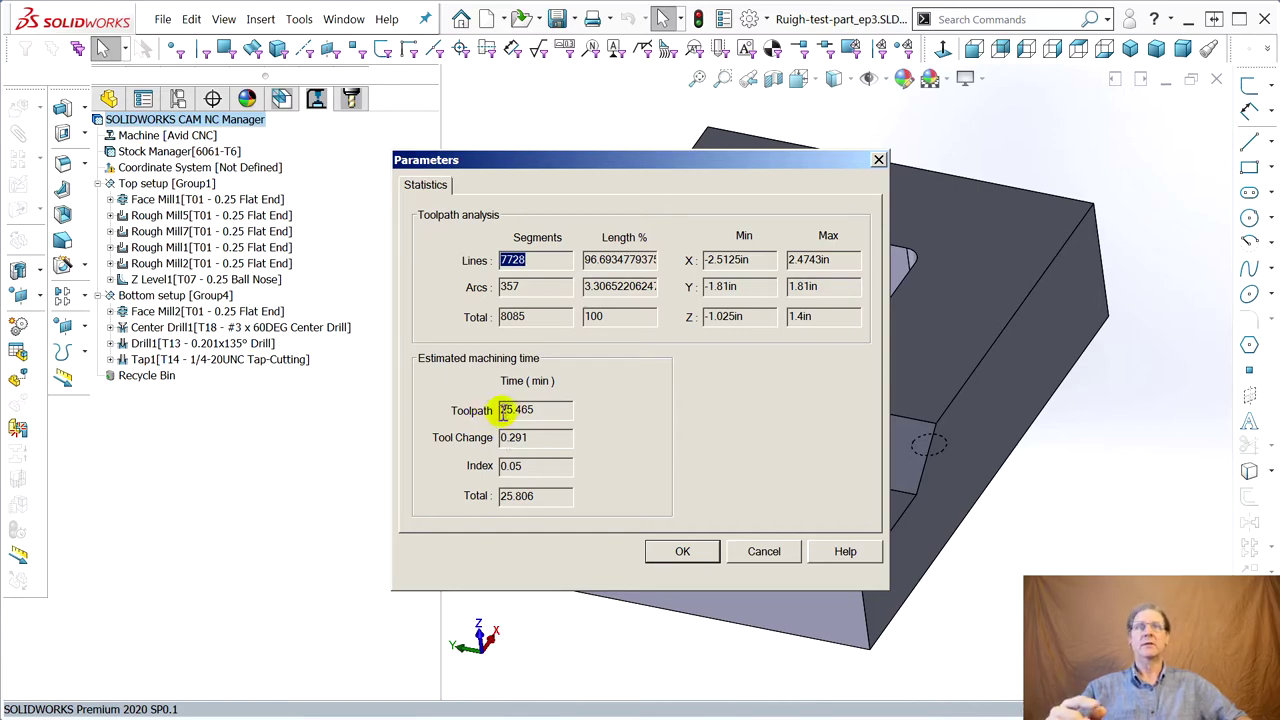
{"action": "left_click", "coordinate": [752, 552]}
{"action": "left_click", "coordinate": [158, 217]}
{"action": "left_click", "coordinate": [160, 200]}
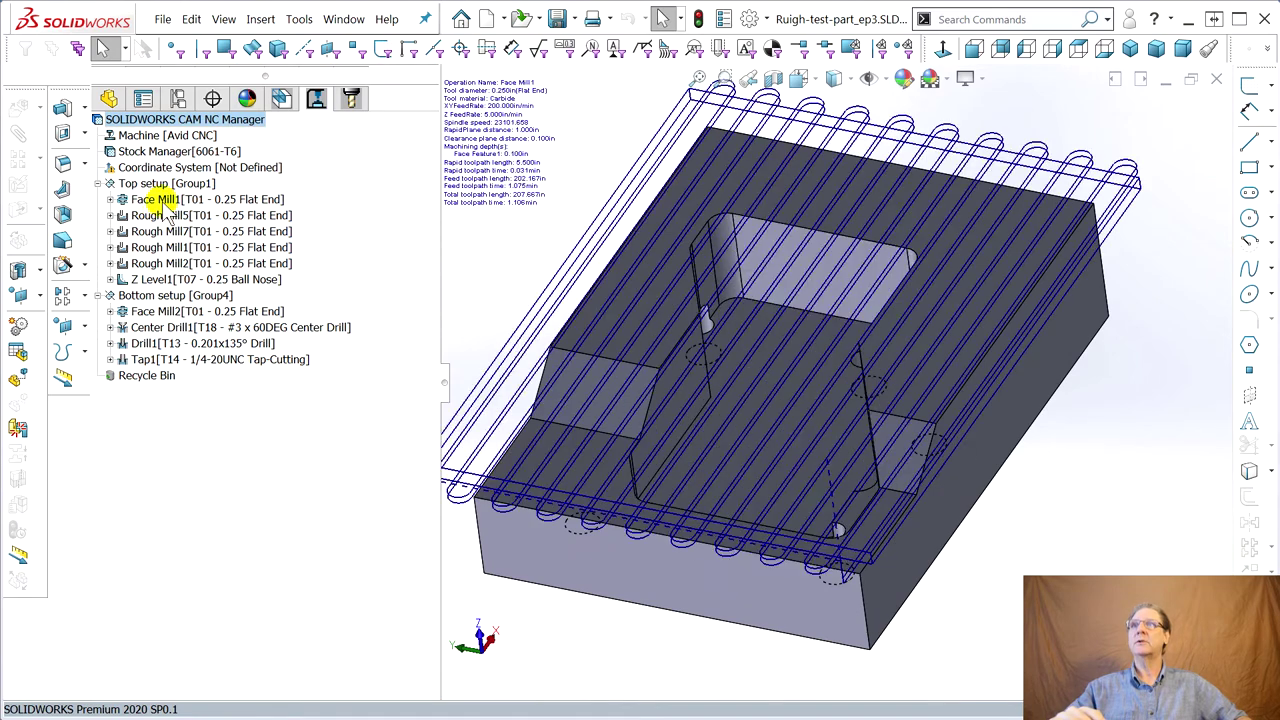
{"action": "left_click", "coordinate": [160, 200]}
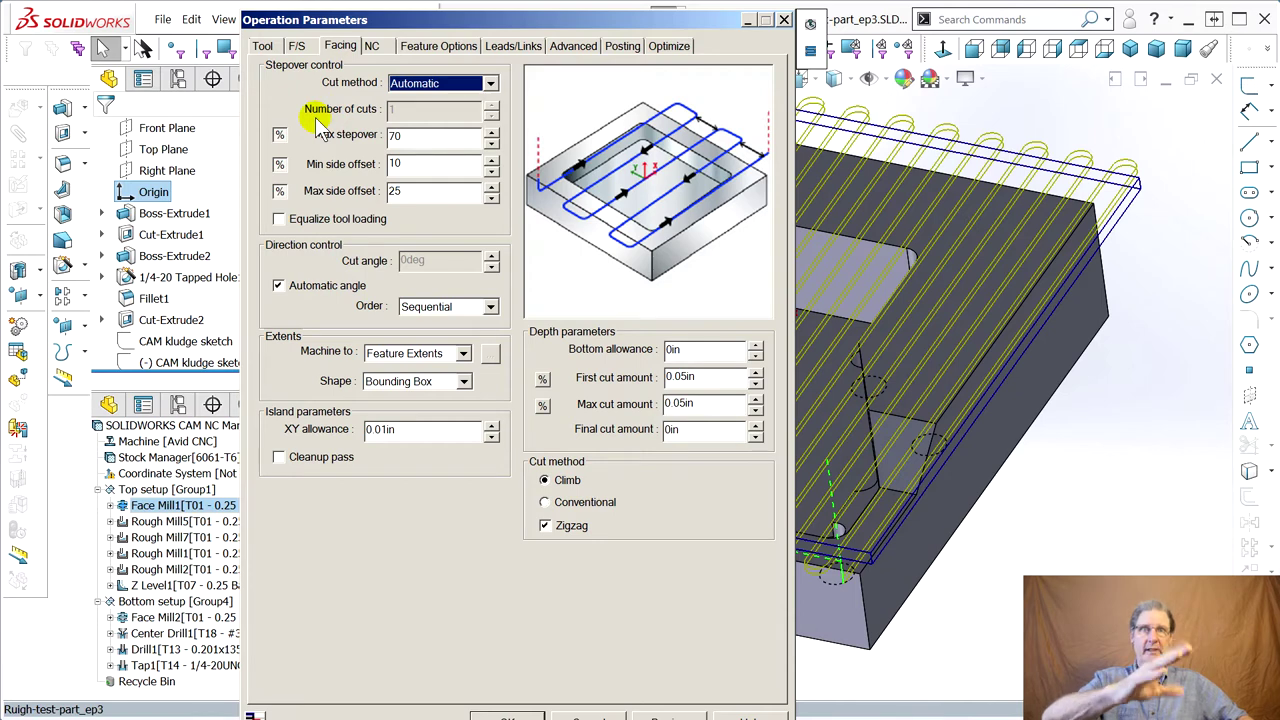
Change Face Mill1's F/S Defined by setting from Library to Operation.
{"action": "left_click", "coordinate": [294, 48]}
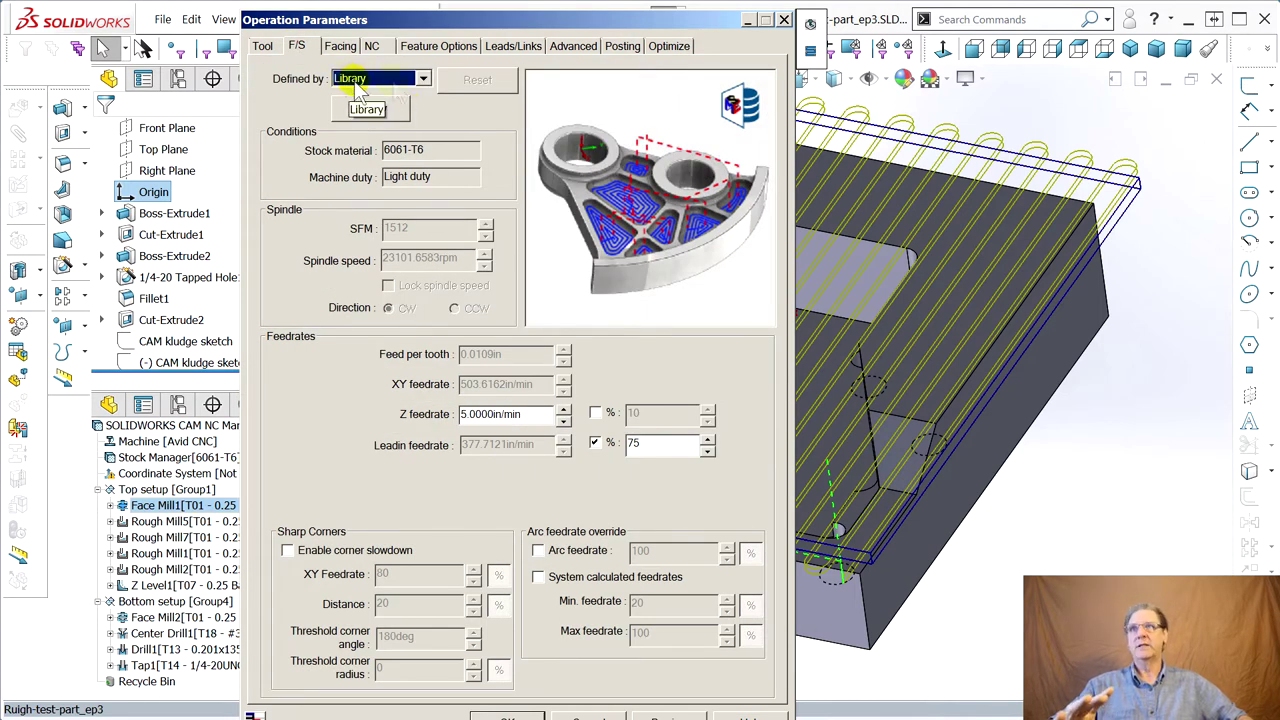
{"action": "left_click", "coordinate": [388, 86]}
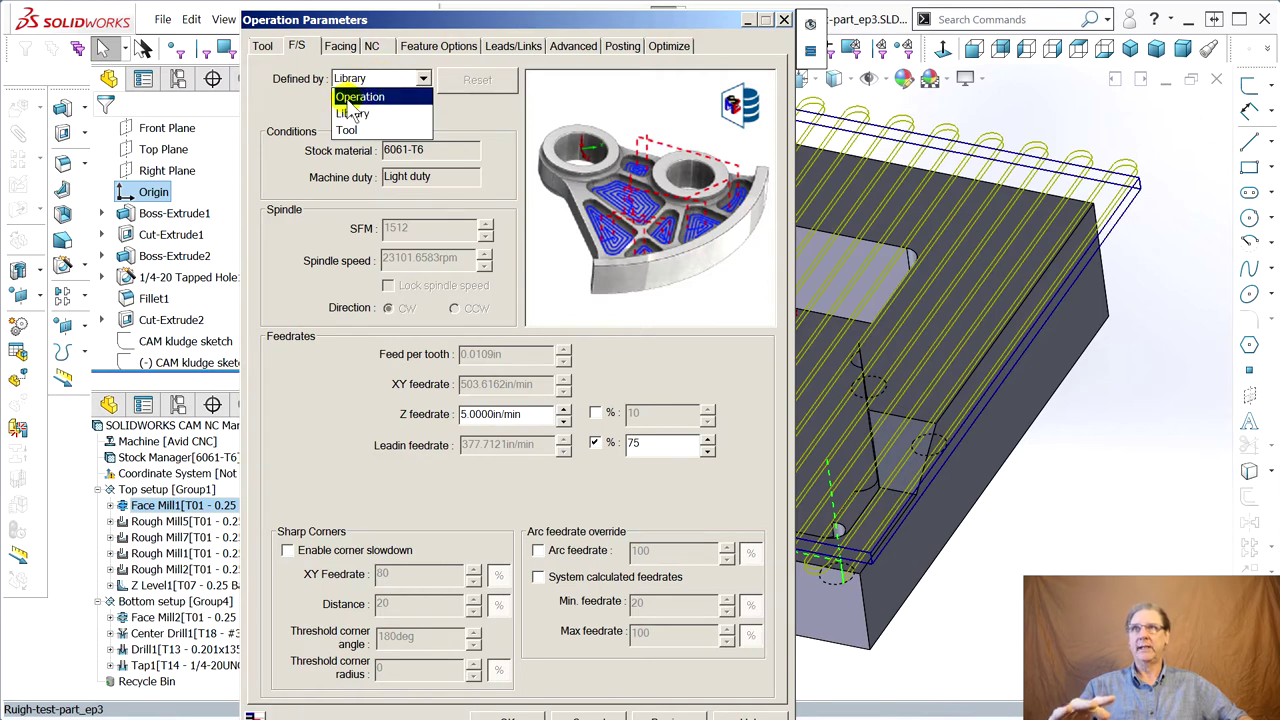
{"action": "left_click", "coordinate": [358, 97]}
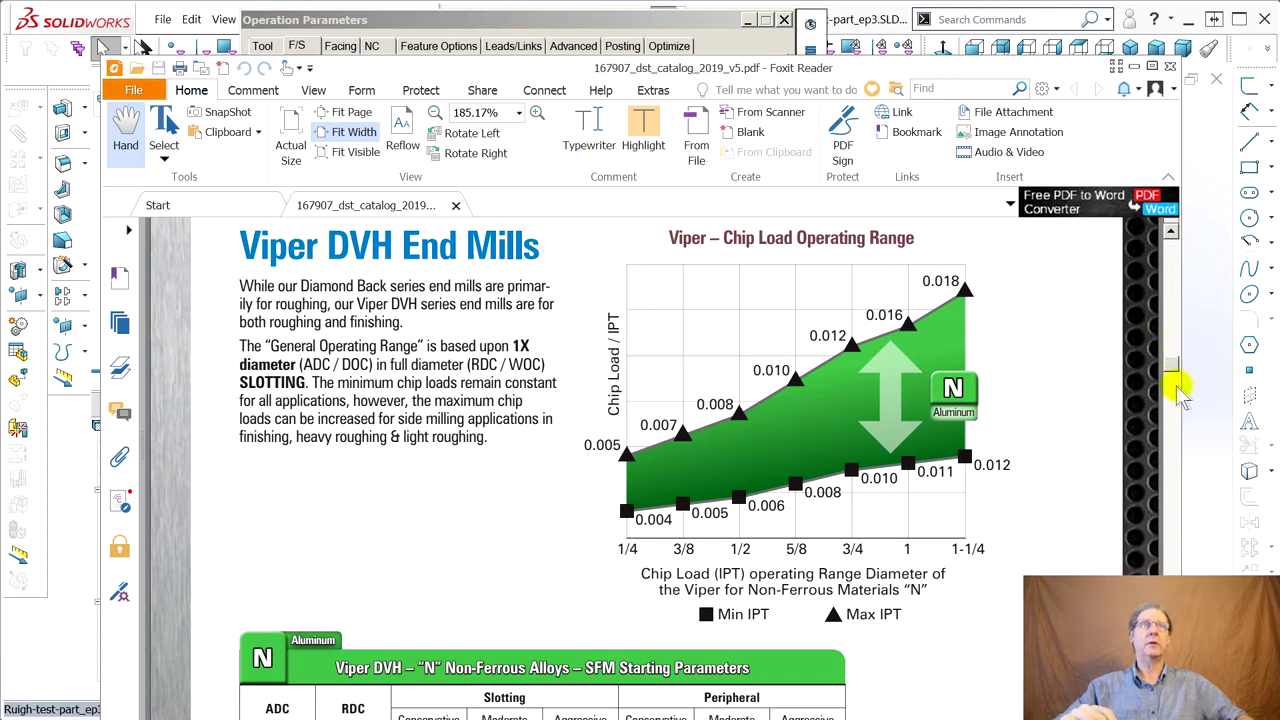
Scroll the catalog to the Viper DVH End Mills chip-load chart and SFM table, then return to Face Mill1.
{"action": "scroll", "coordinate": [1178, 378], "scroll_direction": "down", "scroll_amount": 3}
{"action": "scroll", "coordinate": [1177, 360], "scroll_direction": "up", "scroll_amount": 8}
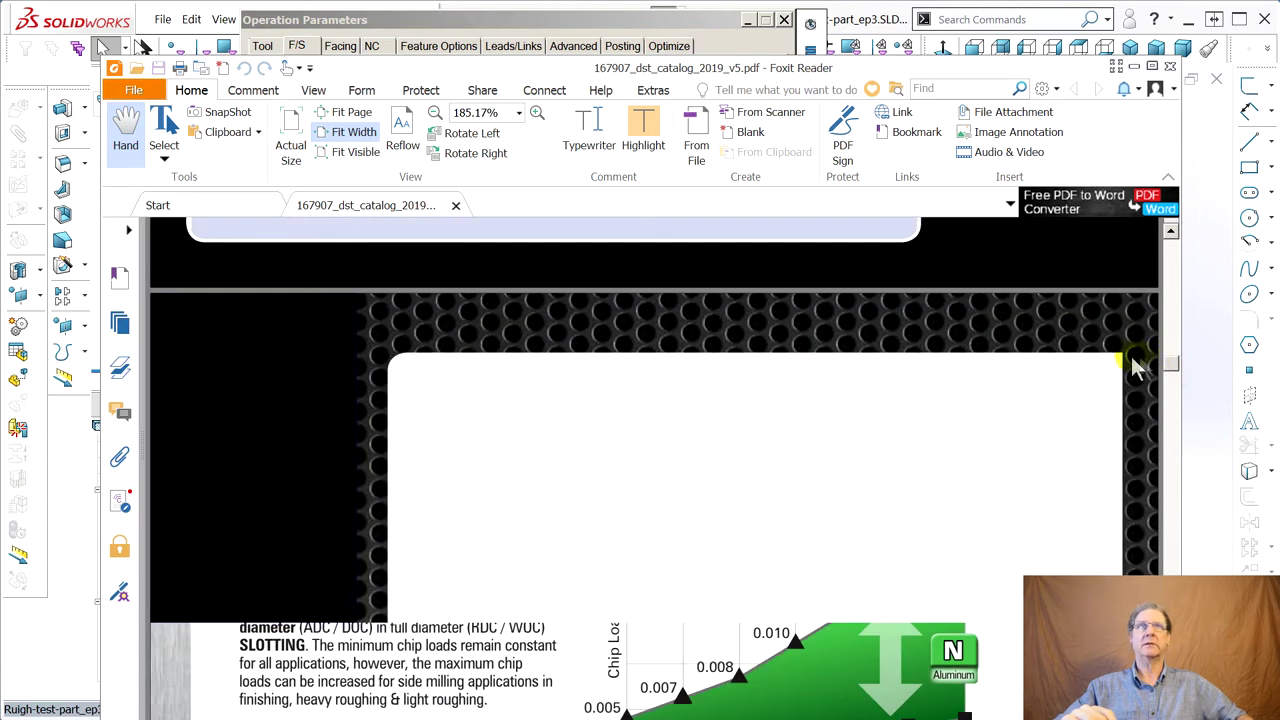
{"action": "scroll", "coordinate": [946, 432], "scroll_direction": "down", "scroll_amount": 14}
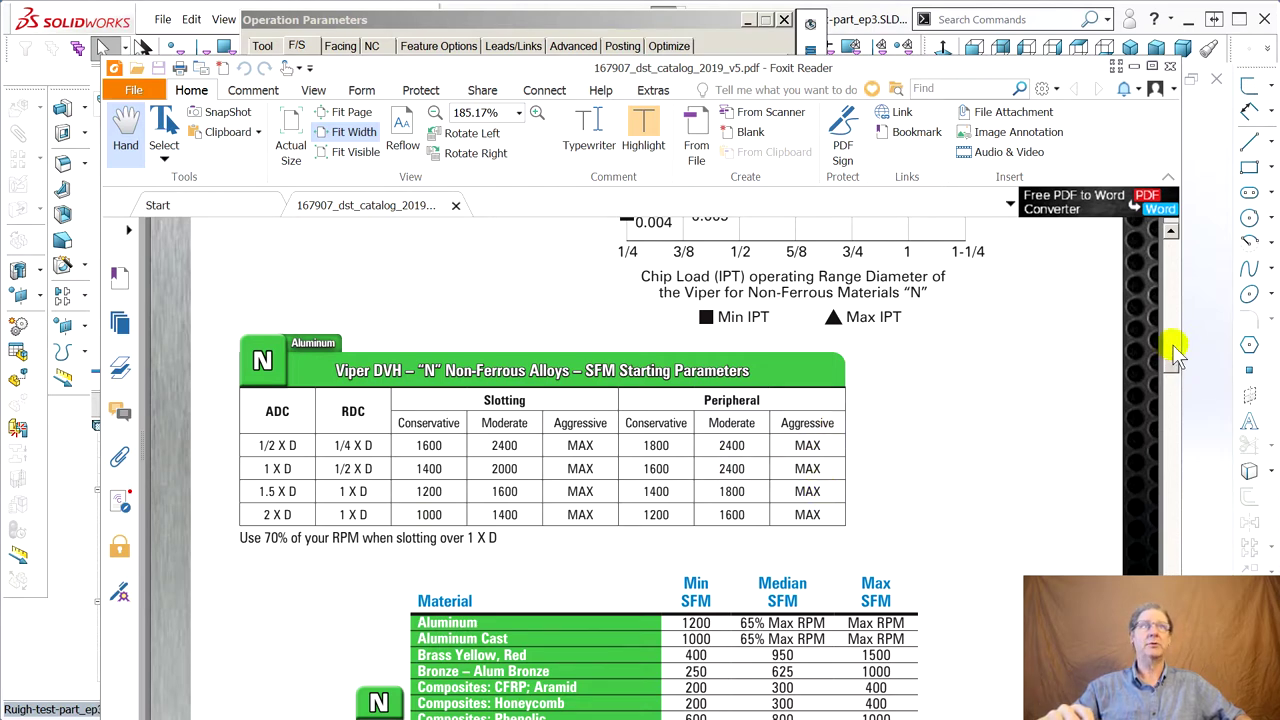
{"action": "left_click_drag", "start_coordinate": [1175, 368], "coordinate": [1153, 363]}
{"action": "scroll", "coordinate": [1153, 363], "scroll_direction": "down", "scroll_amount": 3}
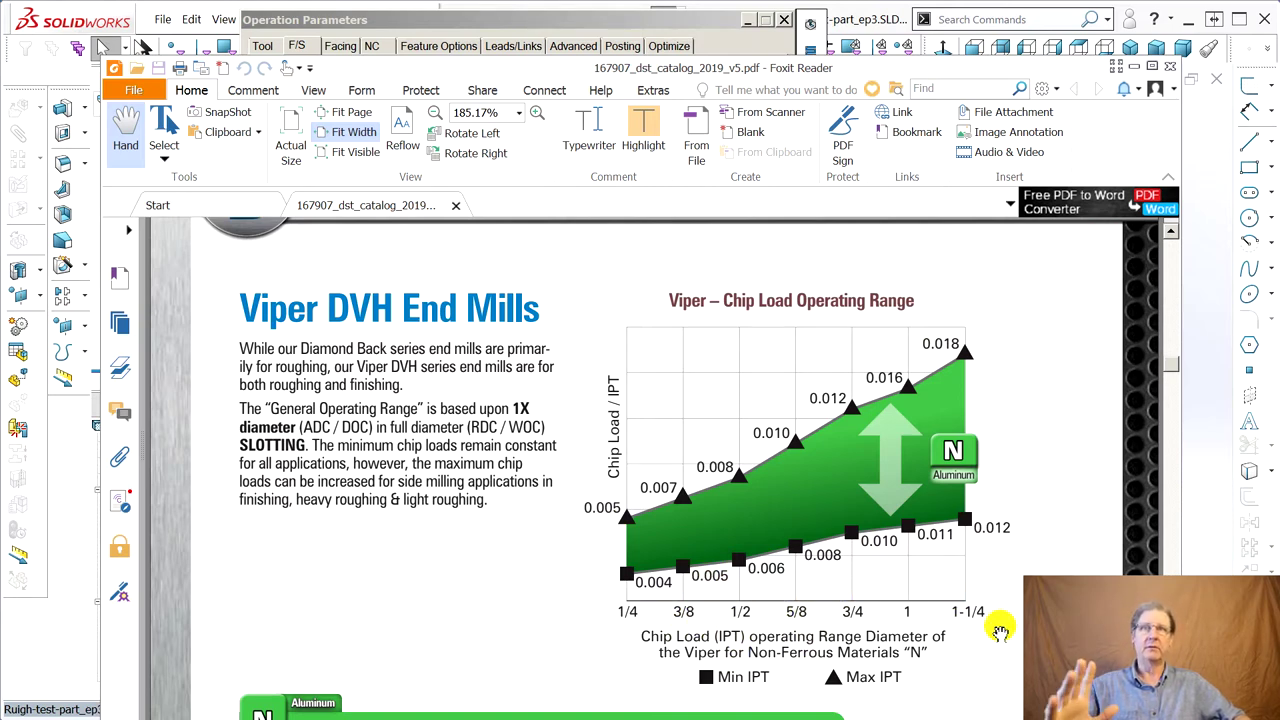
{"action": "left_click", "coordinate": [905, 20]}
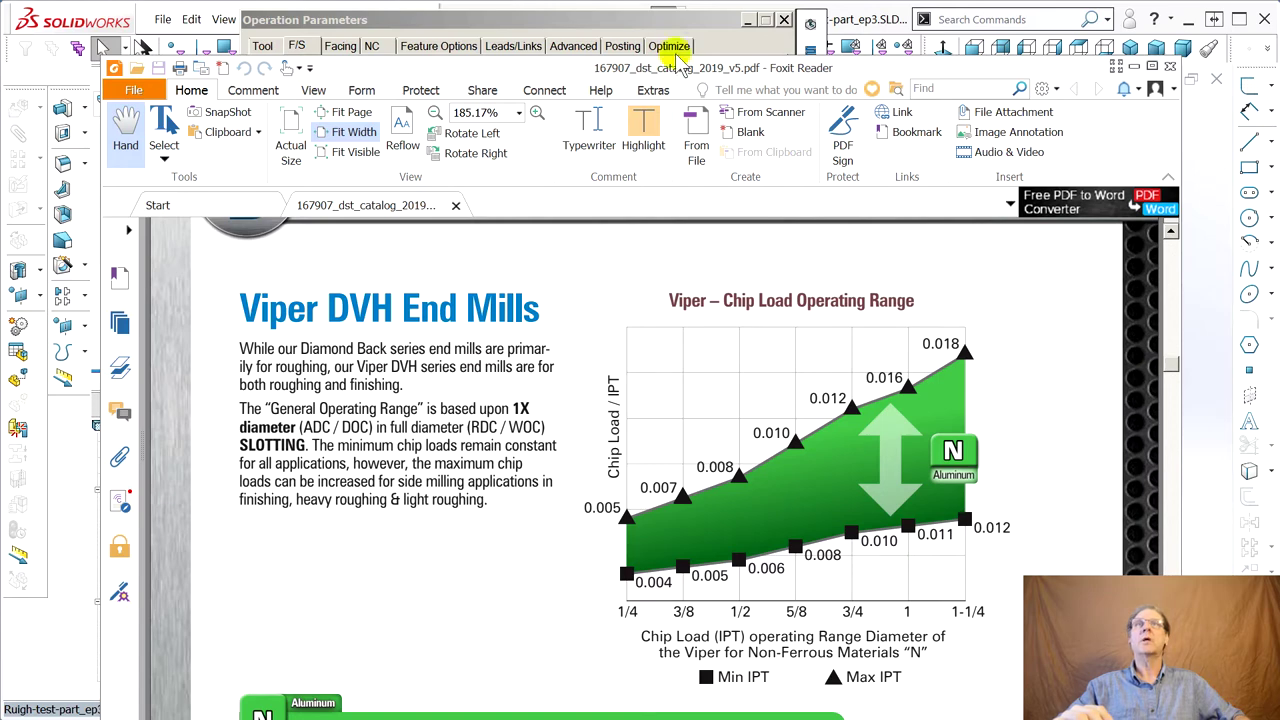
{"action": "left_click", "coordinate": [620, 46]}
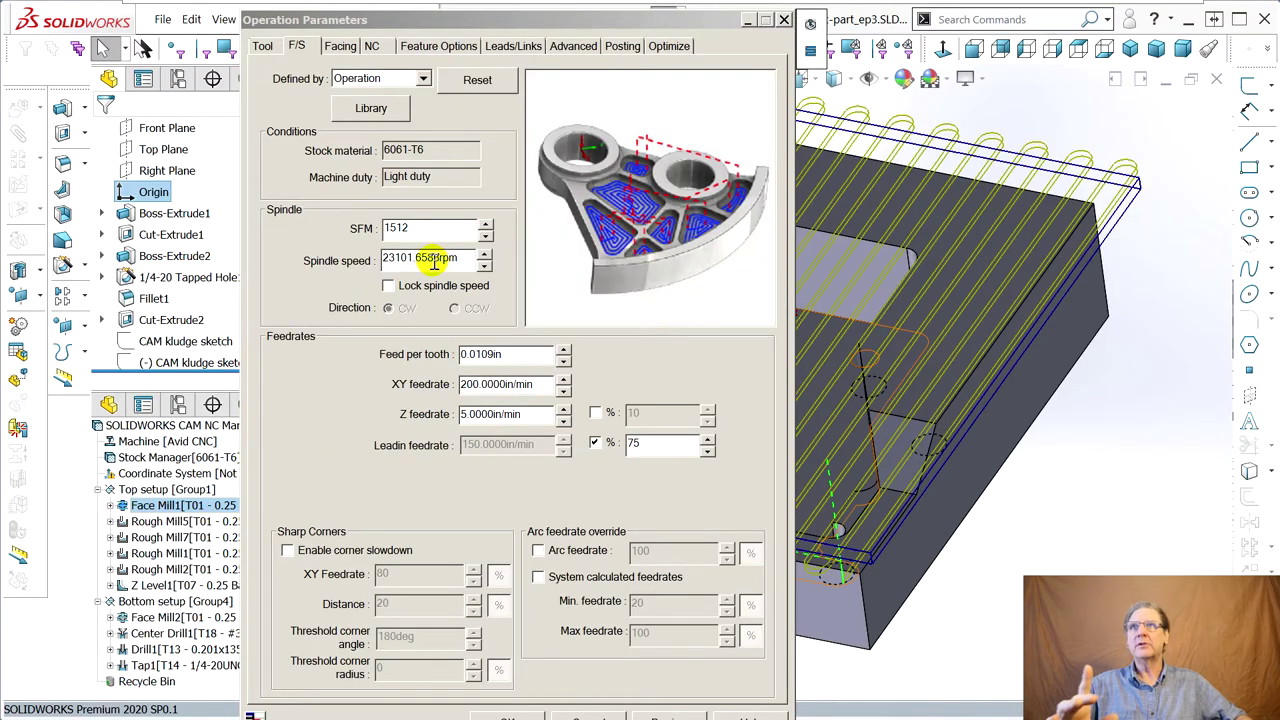
Set Face Mill1's spindle speed to 24000 rpm and check the end mill's flute count.
{"action": "left_click_drag", "start_coordinate": [440, 258], "coordinate": [372, 259]}
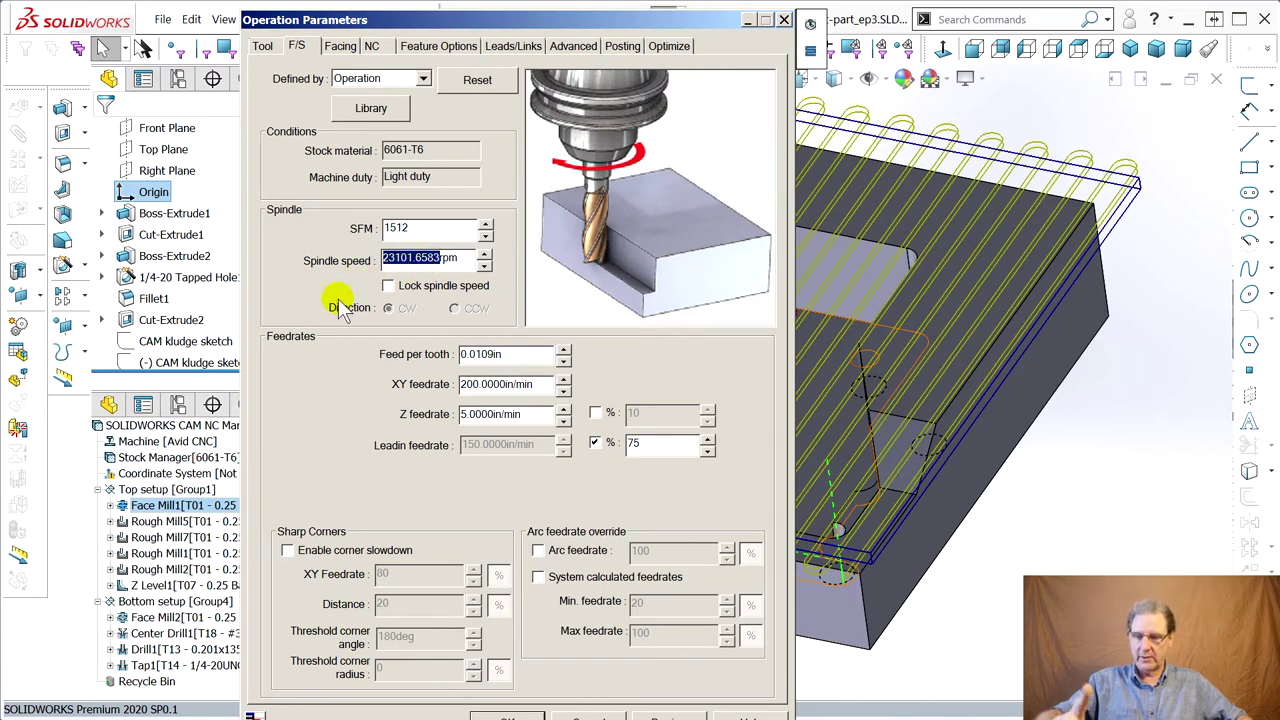
{"action": "type", "text": "24000rpm"}
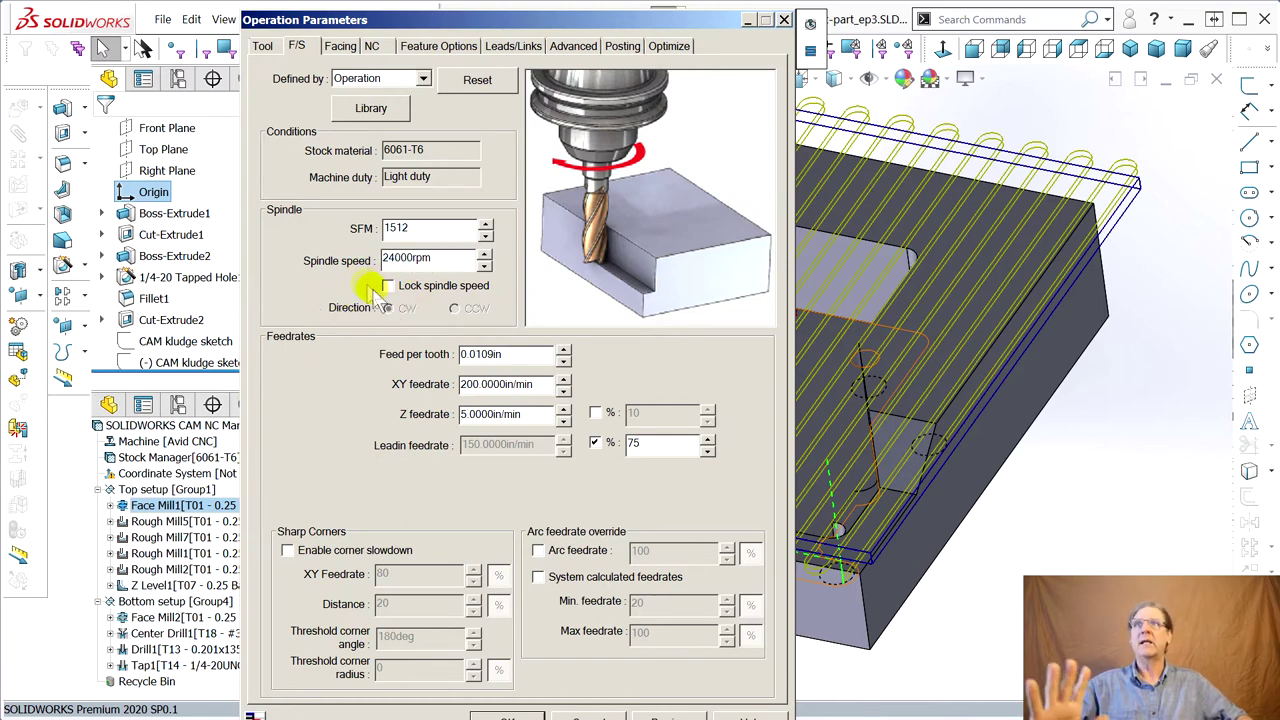
{"action": "left_click", "coordinate": [402, 229]}
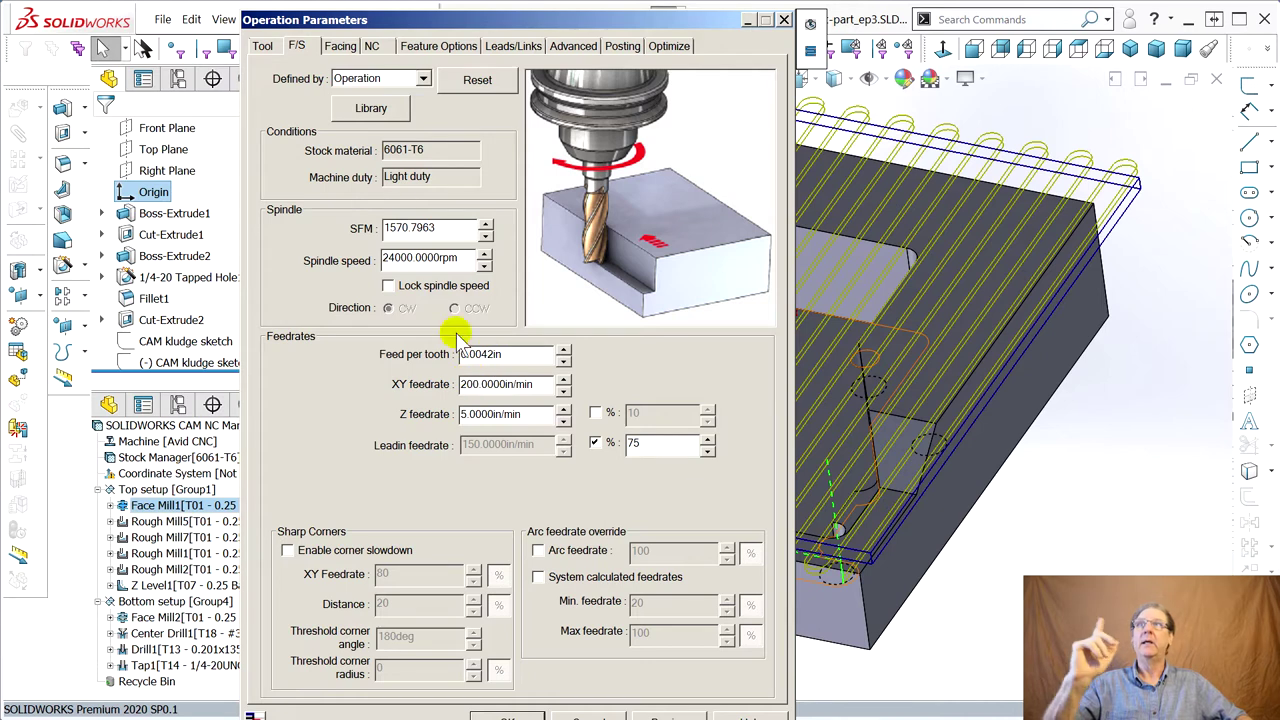
{"action": "left_click", "coordinate": [276, 48]}
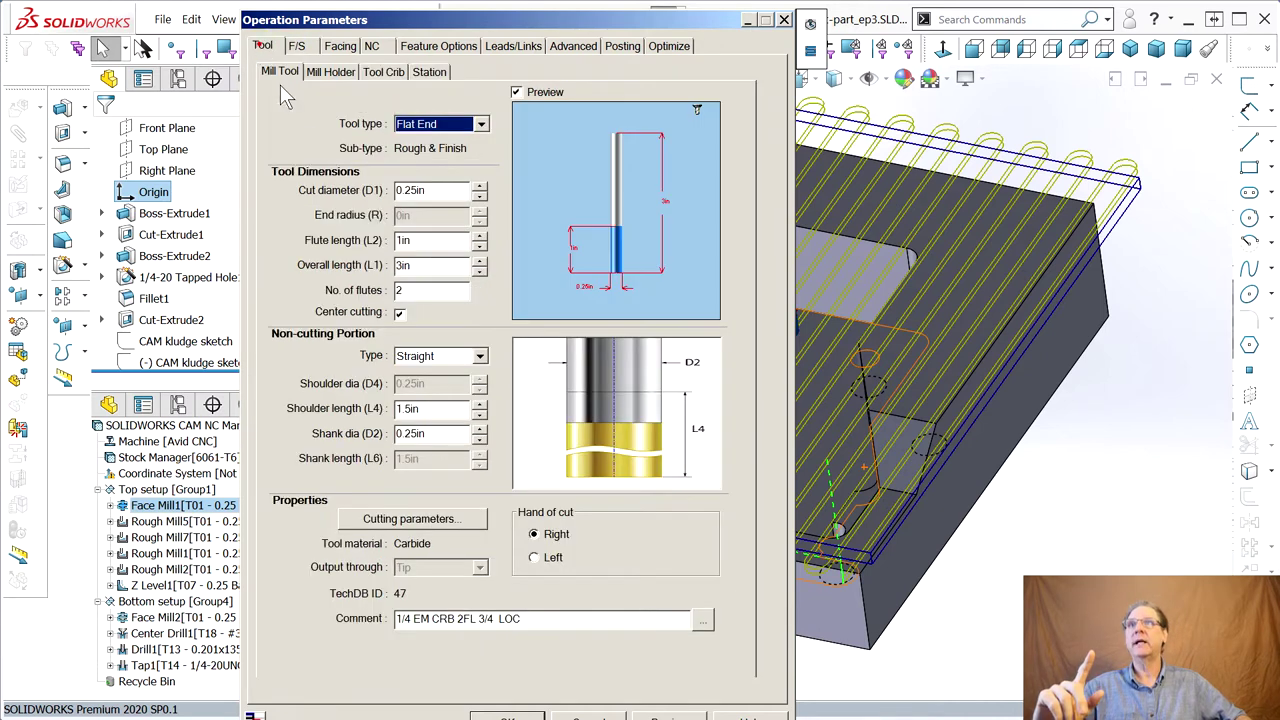
{"action": "left_click", "coordinate": [410, 292]}
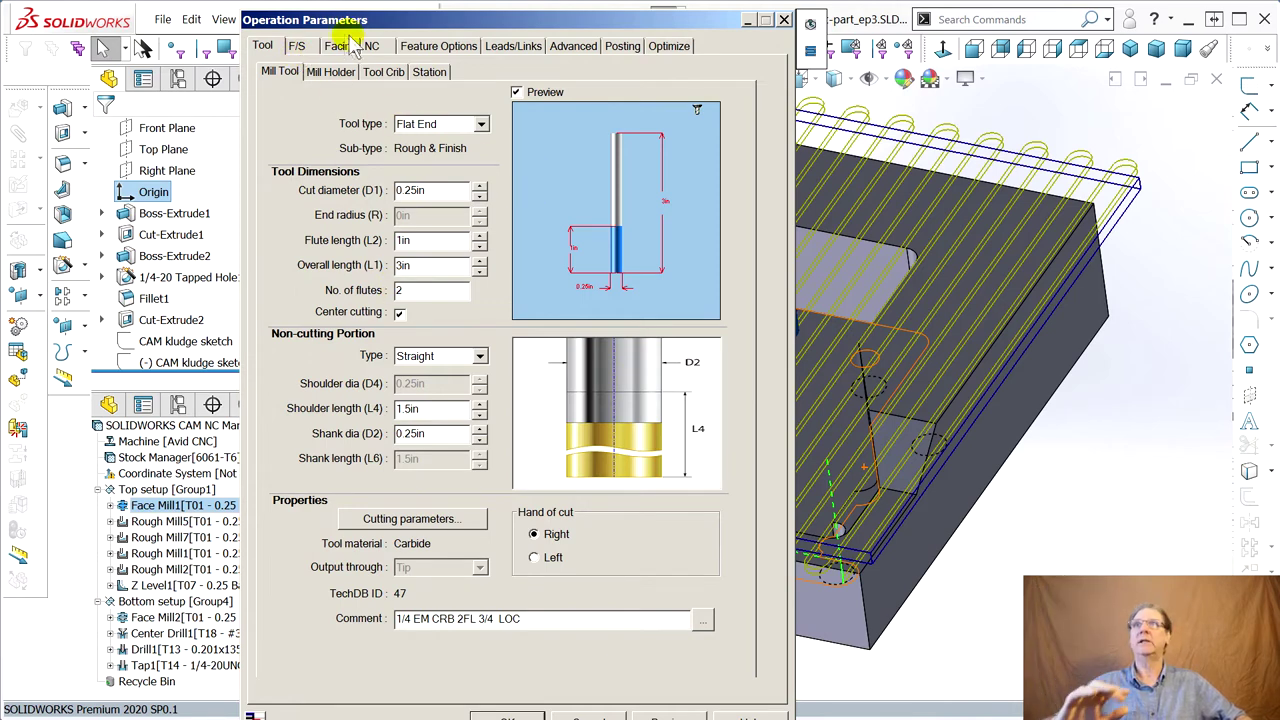
{"action": "left_click", "coordinate": [299, 49]}
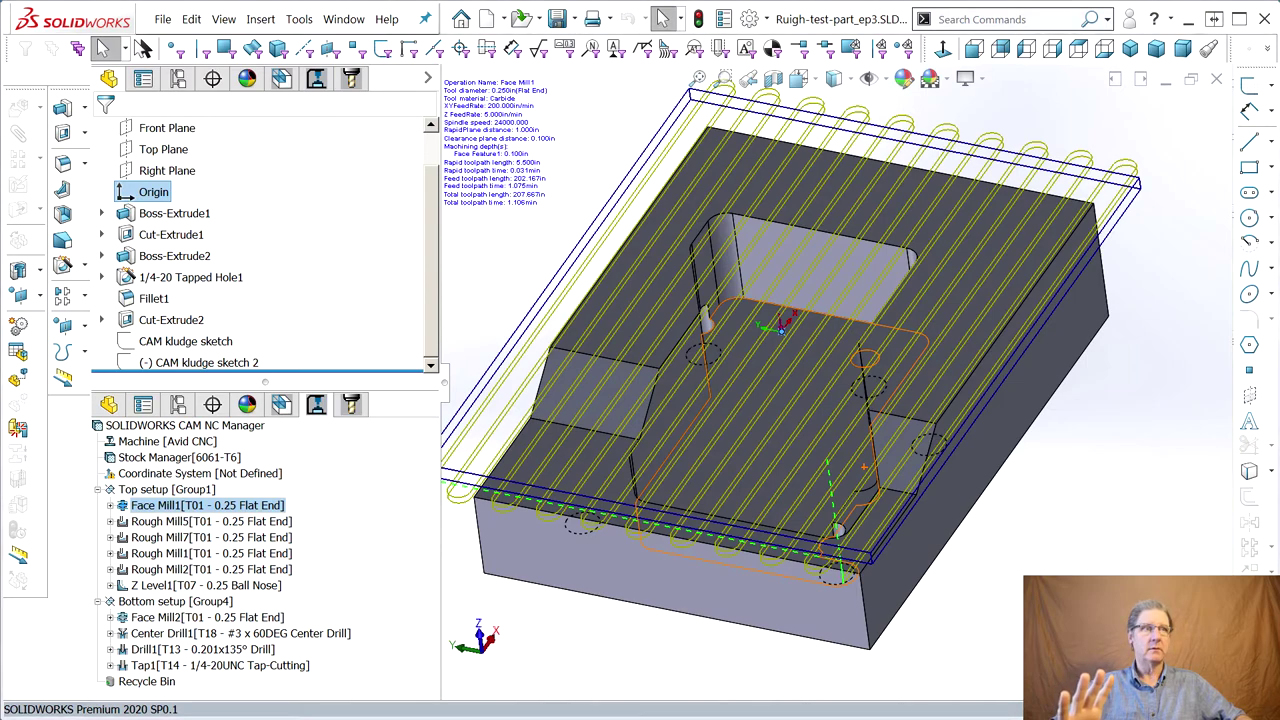
{"action": "left_click_drag", "start_coordinate": [265, 371], "coordinate": [265, 70]}
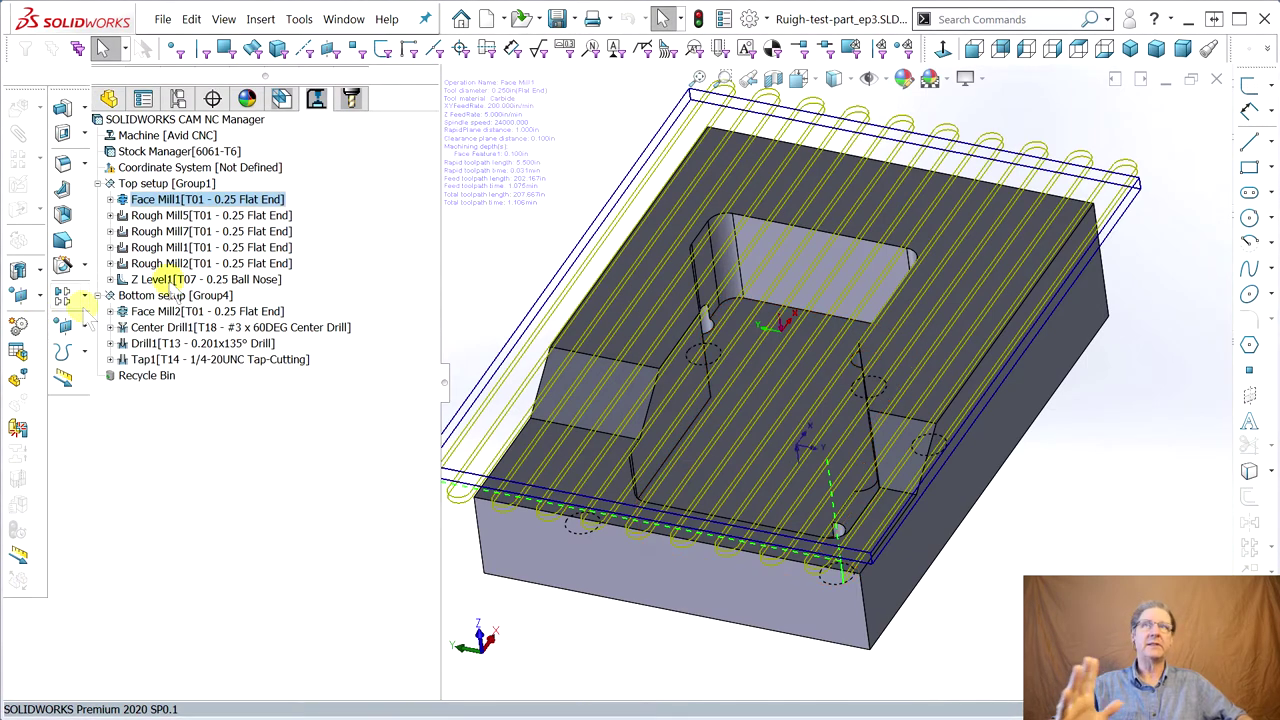
Set Rough Mill5's side allowance to 0 in its roughing settings.
{"action": "left_click", "coordinate": [160, 216]}
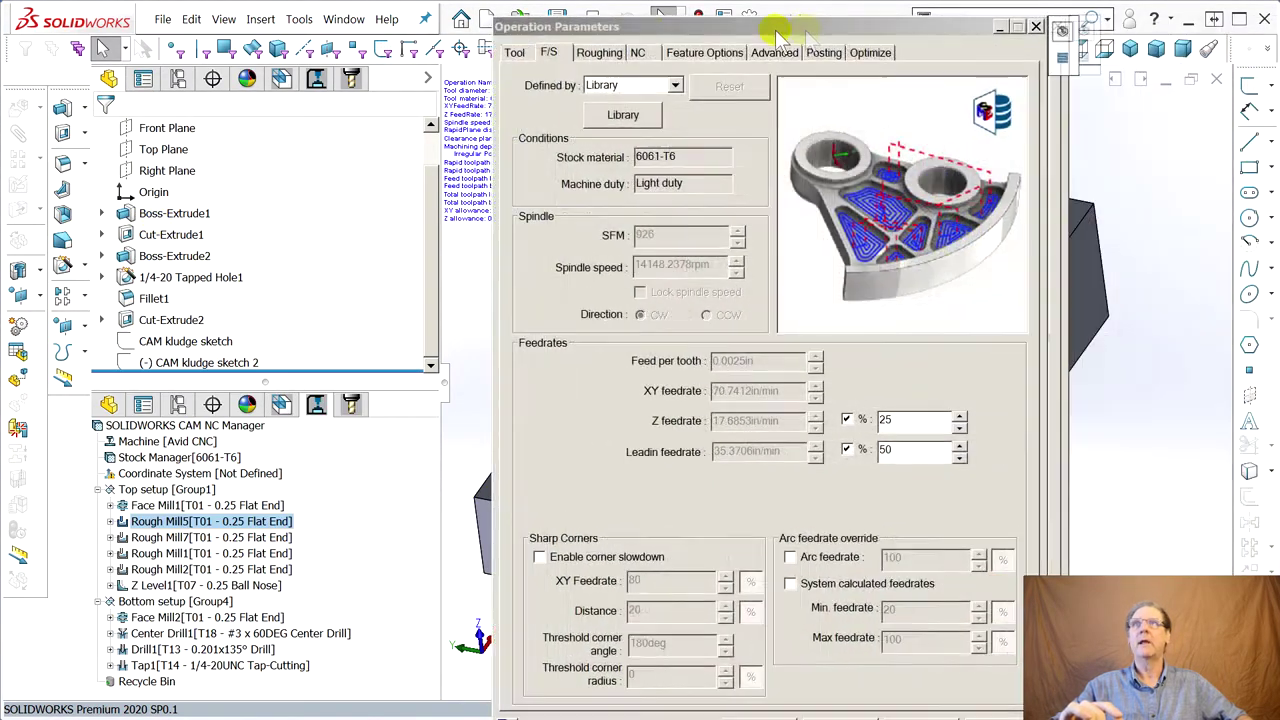
{"action": "left_click_drag", "start_coordinate": [796, 17], "coordinate": [285, 17]}
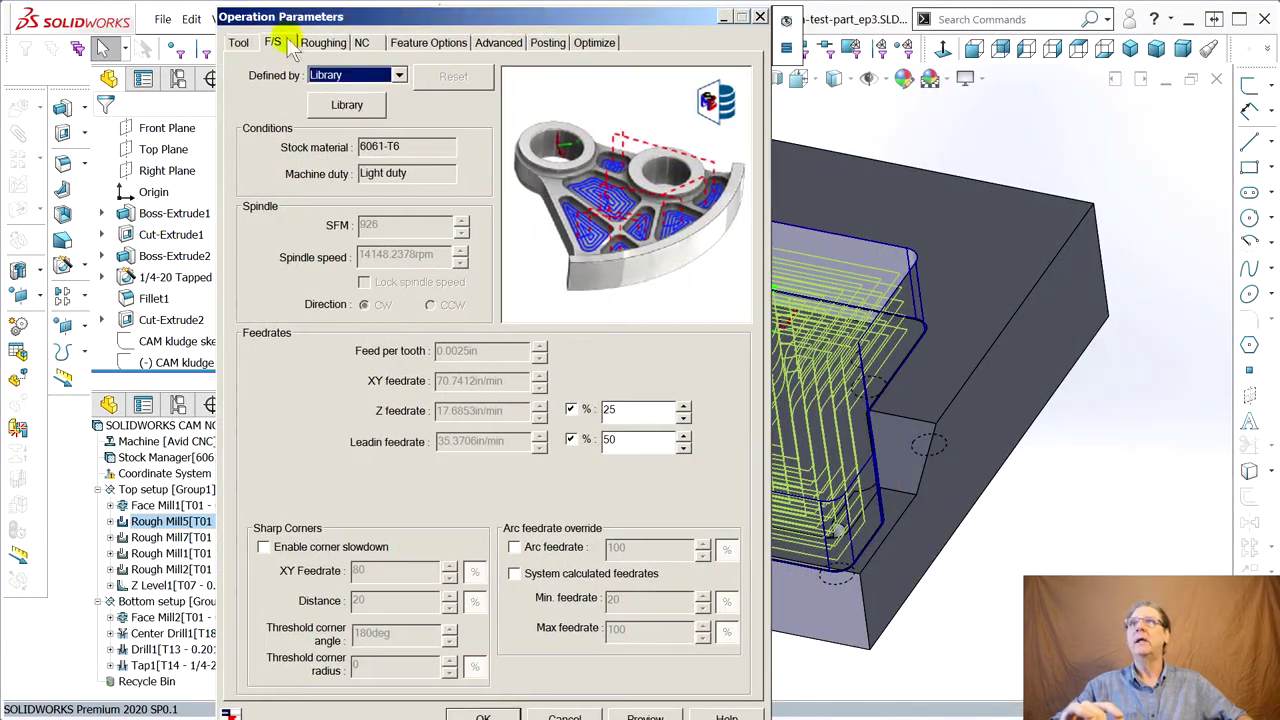
{"action": "left_click", "coordinate": [329, 43]}
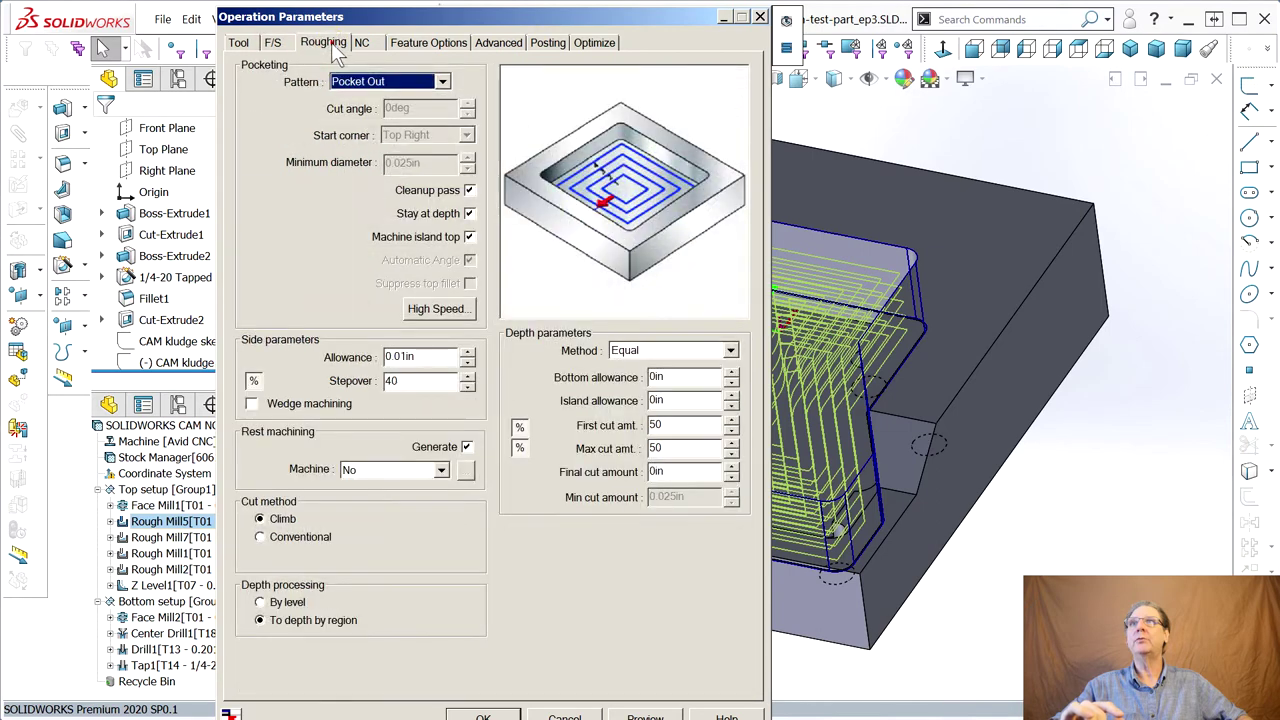
{"action": "left_click", "coordinate": [401, 356]}
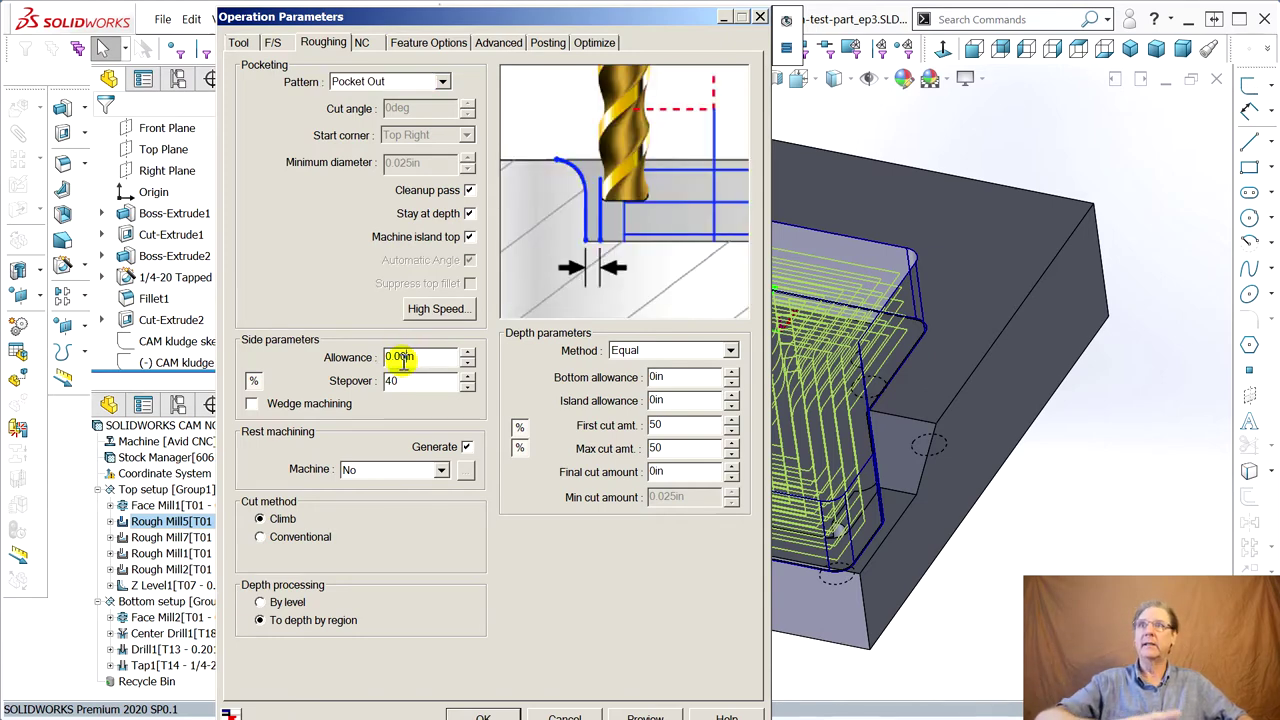
{"action": "left_click", "coordinate": [391, 380]}
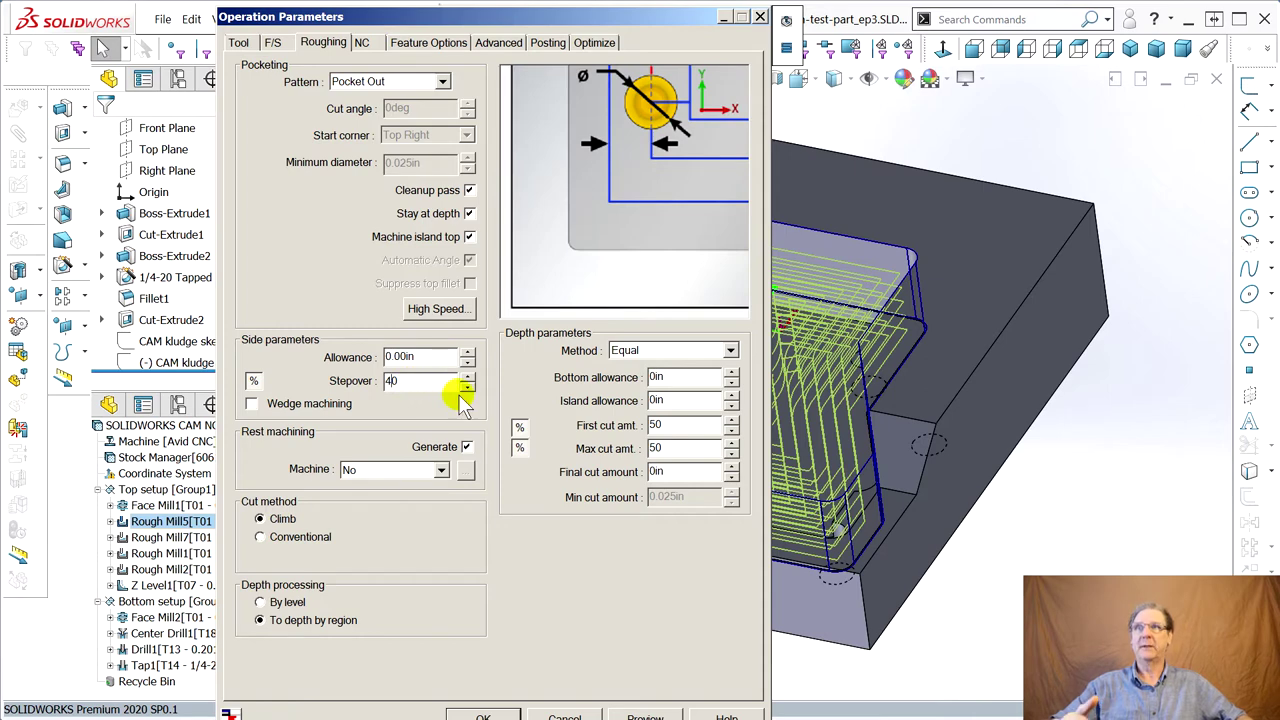
Define Rough Mill5's feeds by operation at 24000 rpm spindle speed and 200 in/min XY feedrate.
{"action": "left_click", "coordinate": [272, 42]}
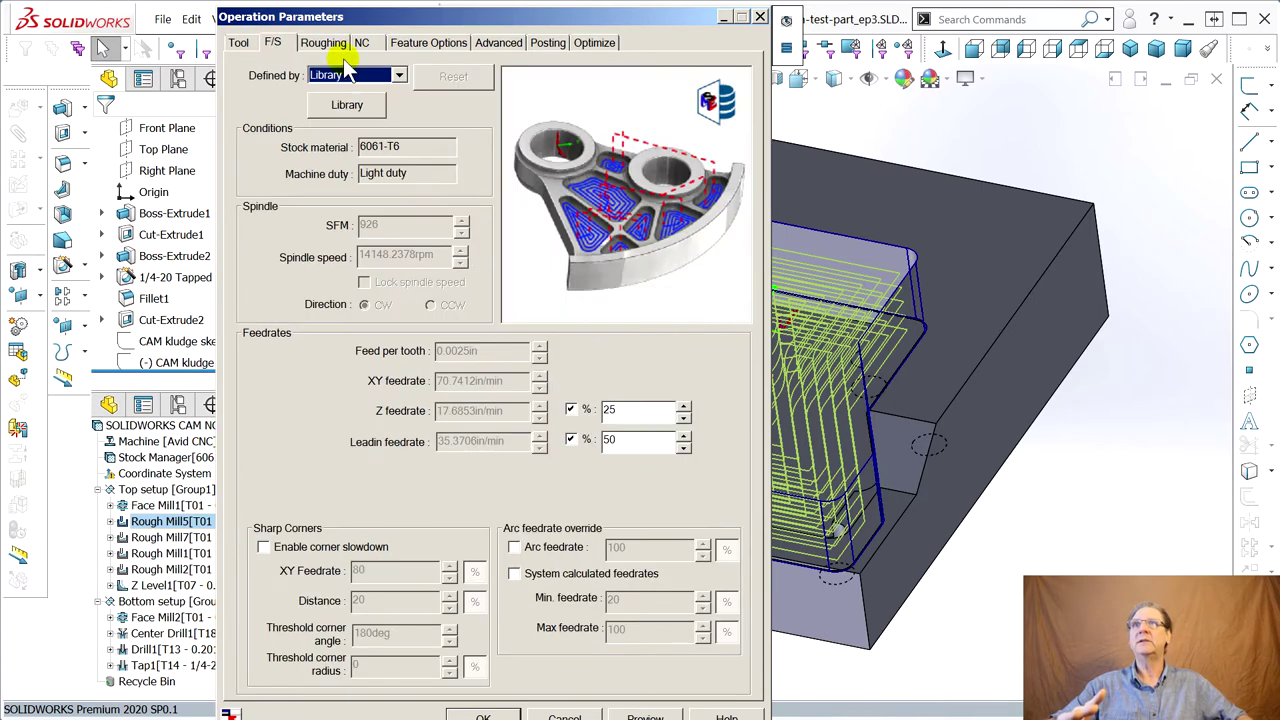
{"action": "left_click", "coordinate": [348, 75]}
{"action": "left_click", "coordinate": [355, 100]}
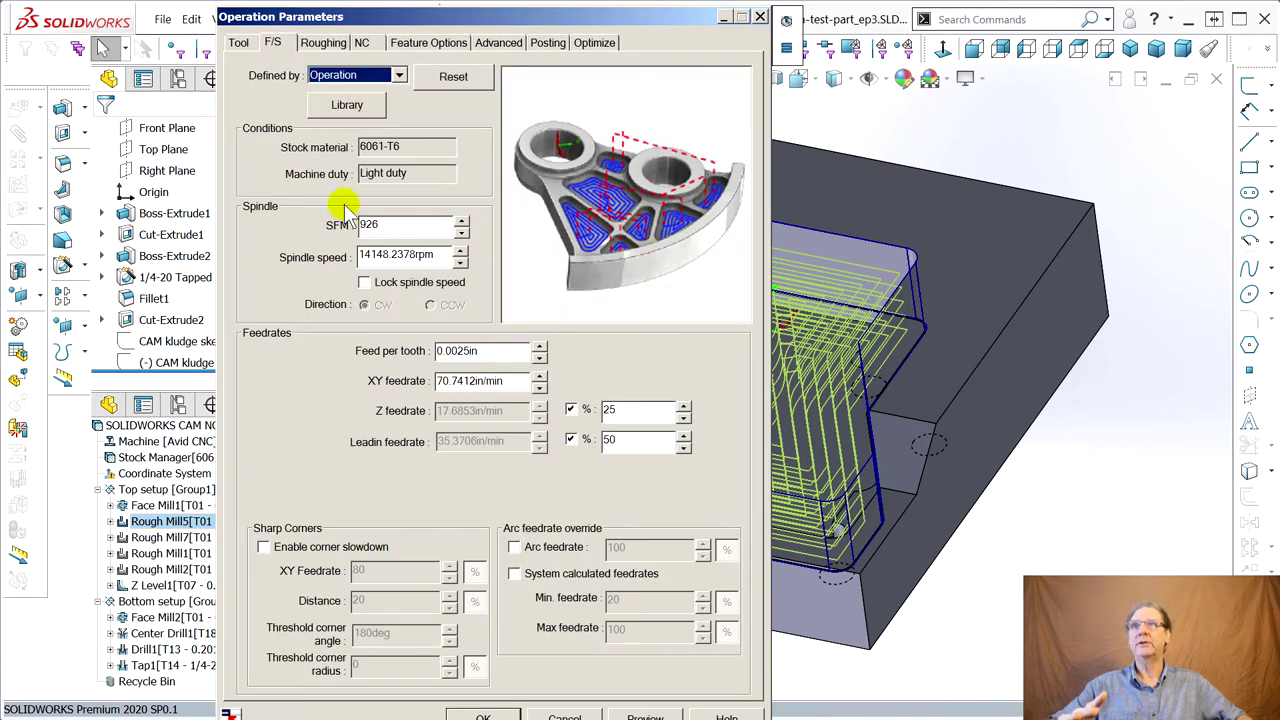
{"action": "left_click", "coordinate": [421, 257]}
{"action": "double_click", "coordinate": [421, 257]}
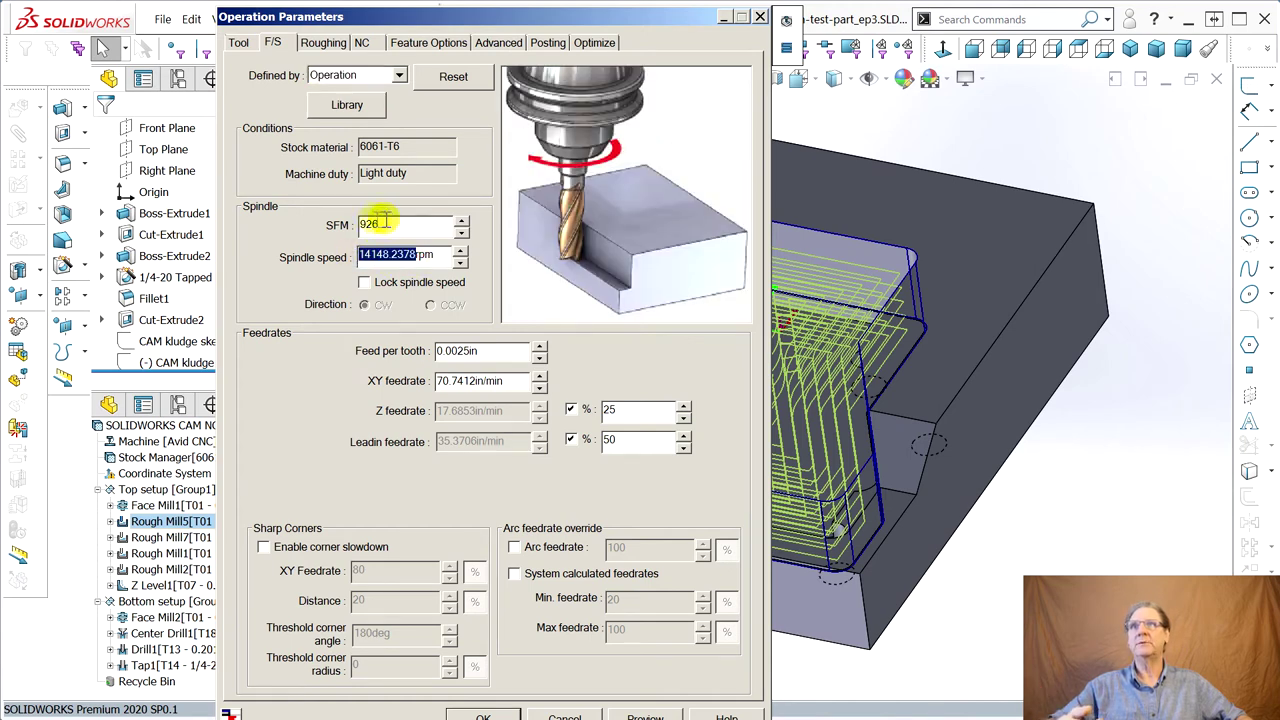
{"action": "type", "text": "24000"}
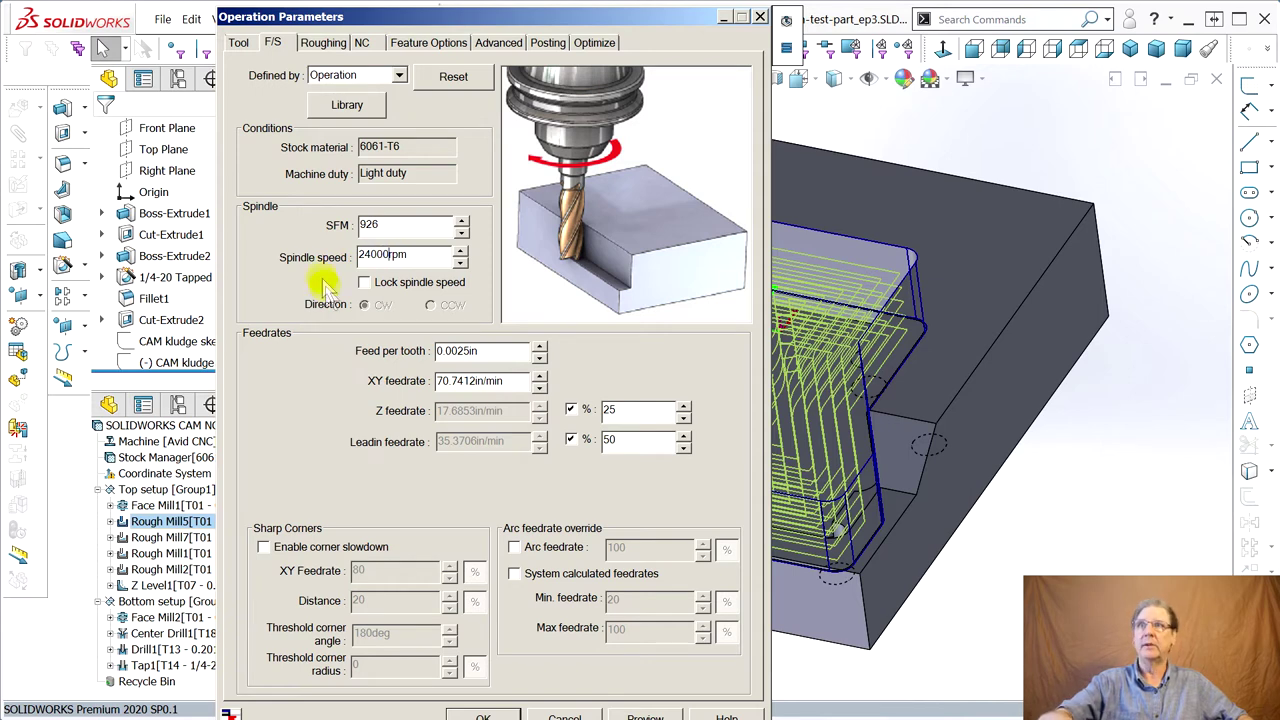
{"action": "left_click", "coordinate": [452, 350]}
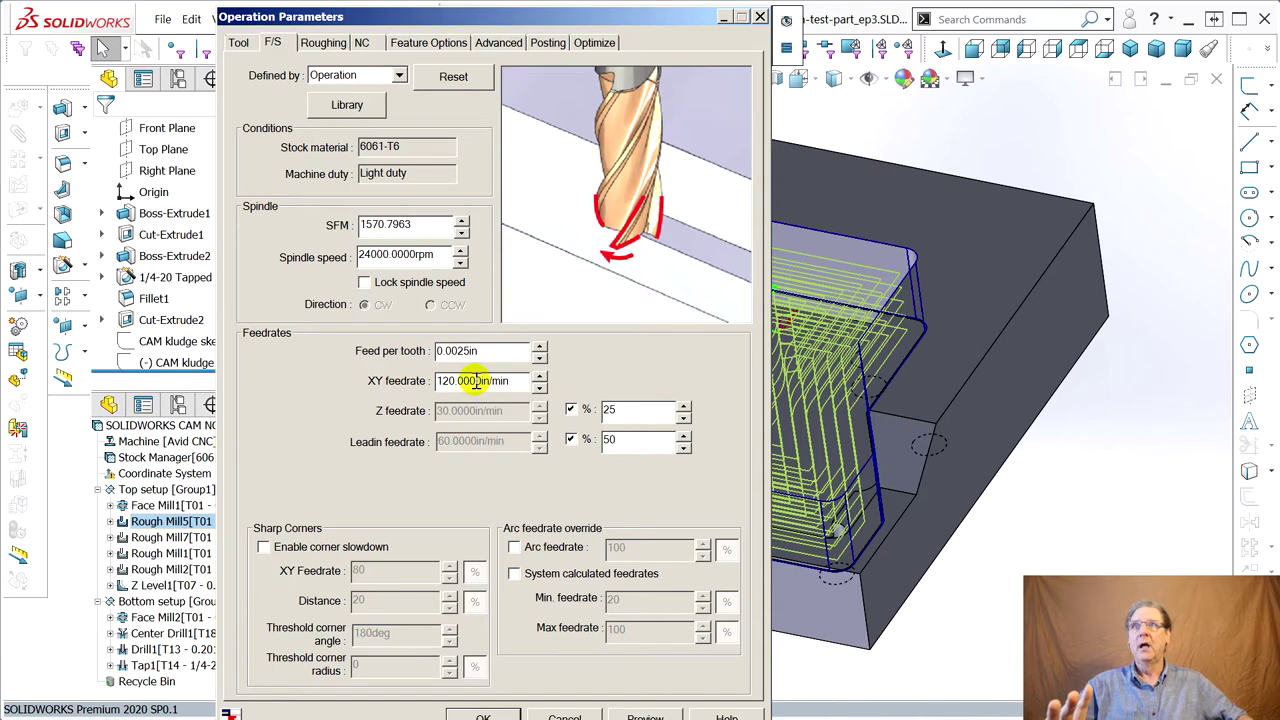
{"action": "left_click_drag", "start_coordinate": [458, 352], "coordinate": [463, 352]}
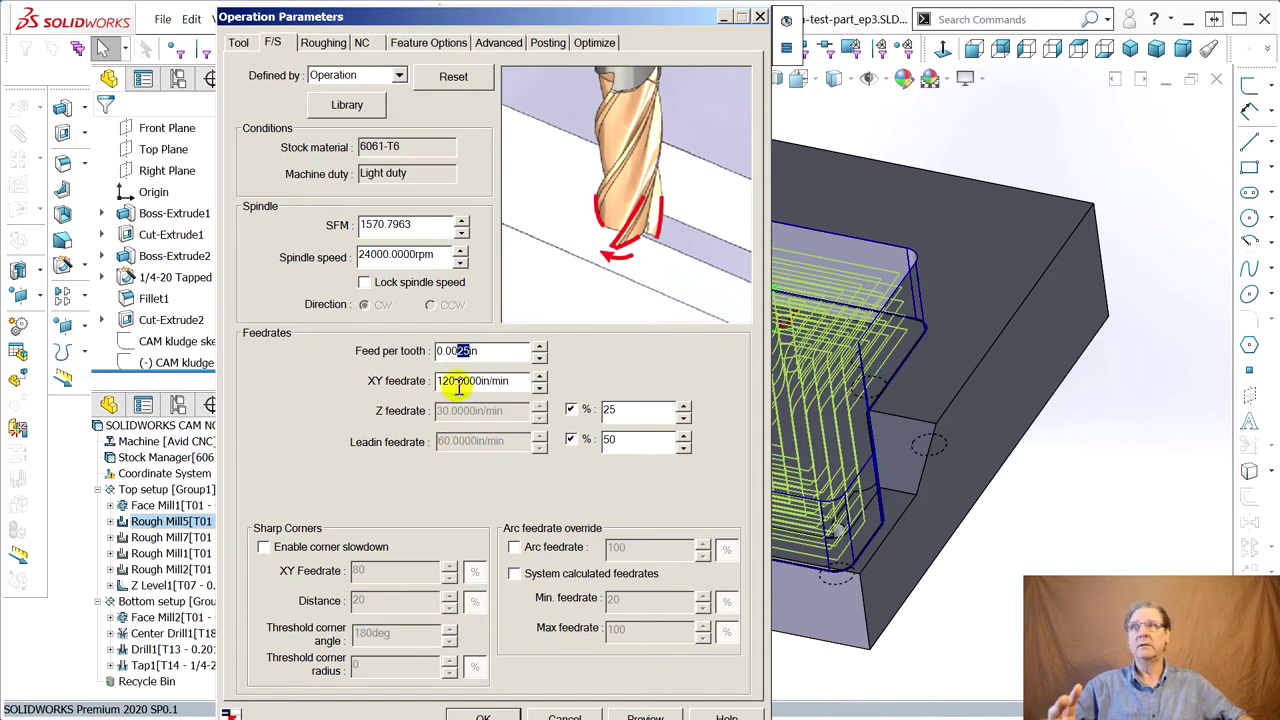
{"action": "left_click_drag", "start_coordinate": [450, 381], "coordinate": [425, 393]}
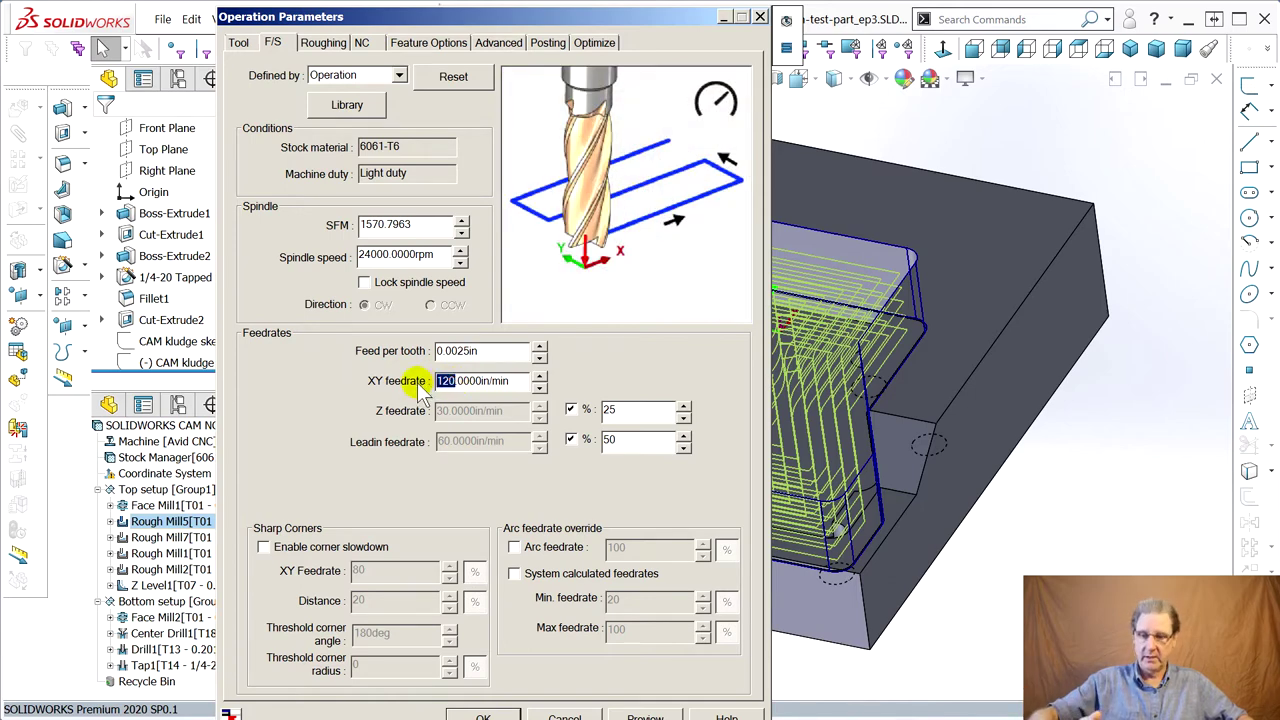
{"action": "type", "text": "200"}
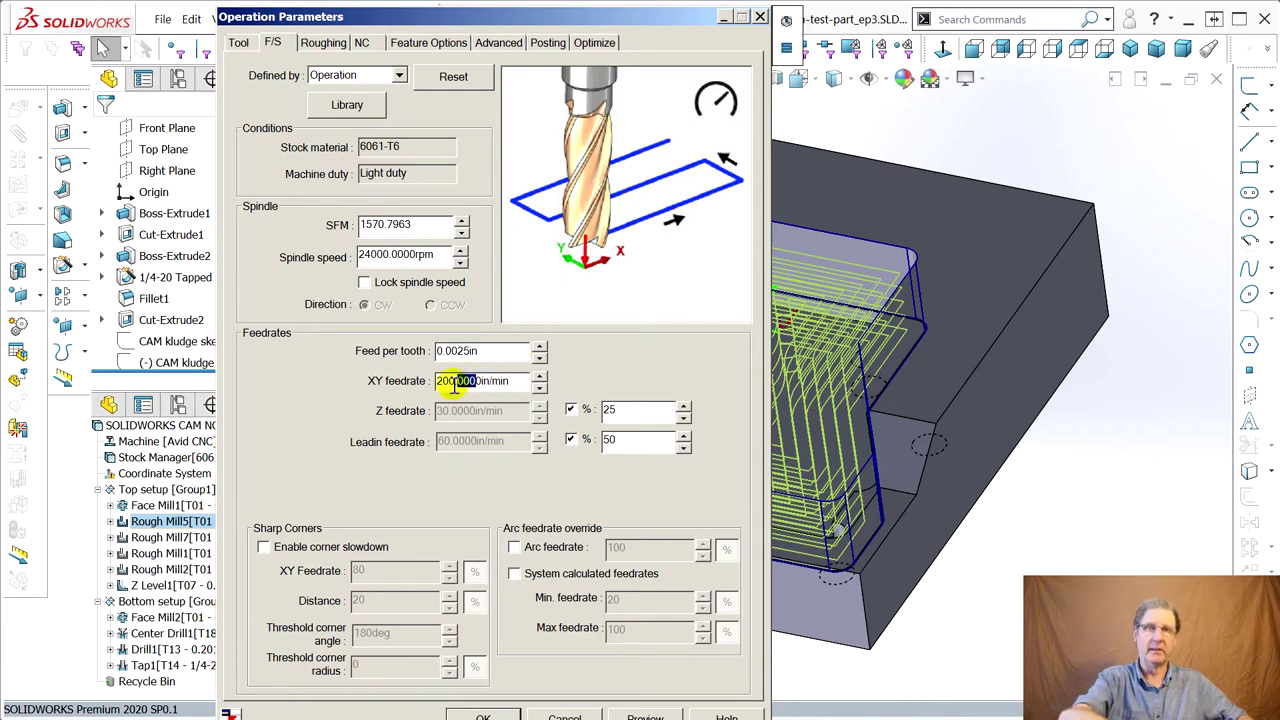
{"action": "left_click", "coordinate": [465, 350]}
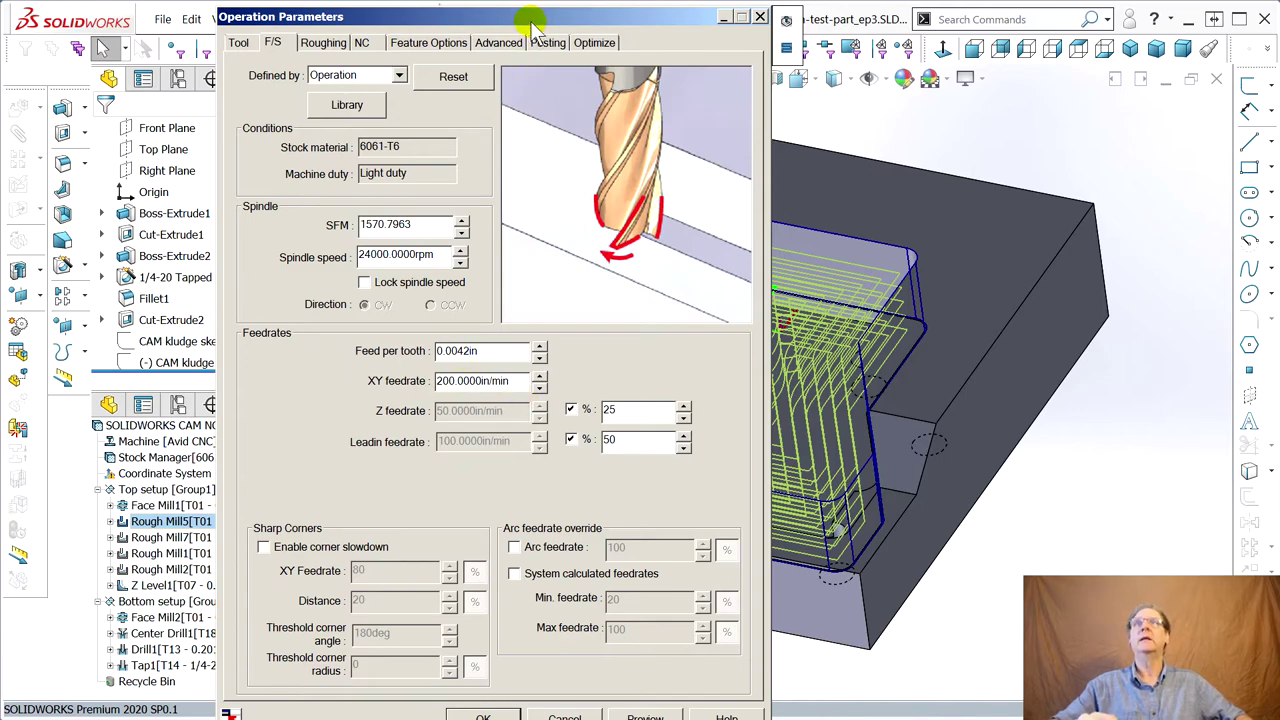
{"action": "left_click_drag", "start_coordinate": [530, 20], "coordinate": [1279, 19]}
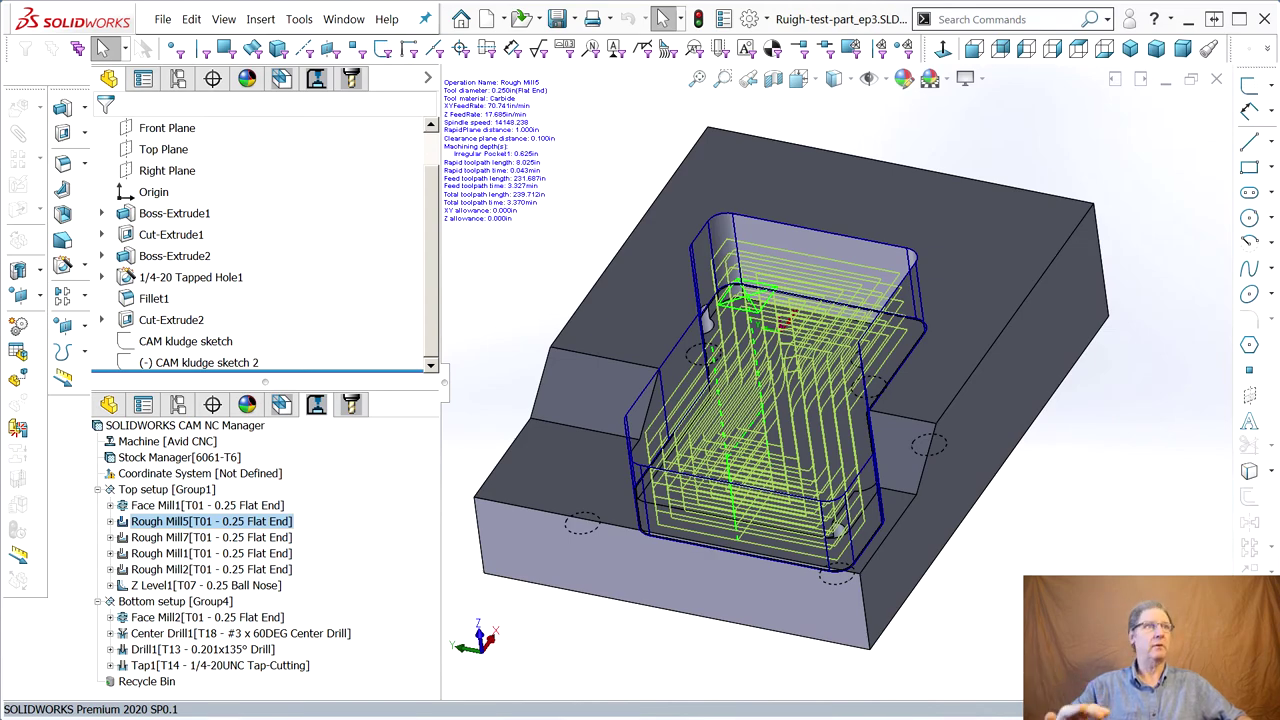
Define Rough Mill7's feeds by operation at 24000 rpm and 200 in/min XY feedrate.
{"action": "mouse_move", "coordinate": [140, 231]}
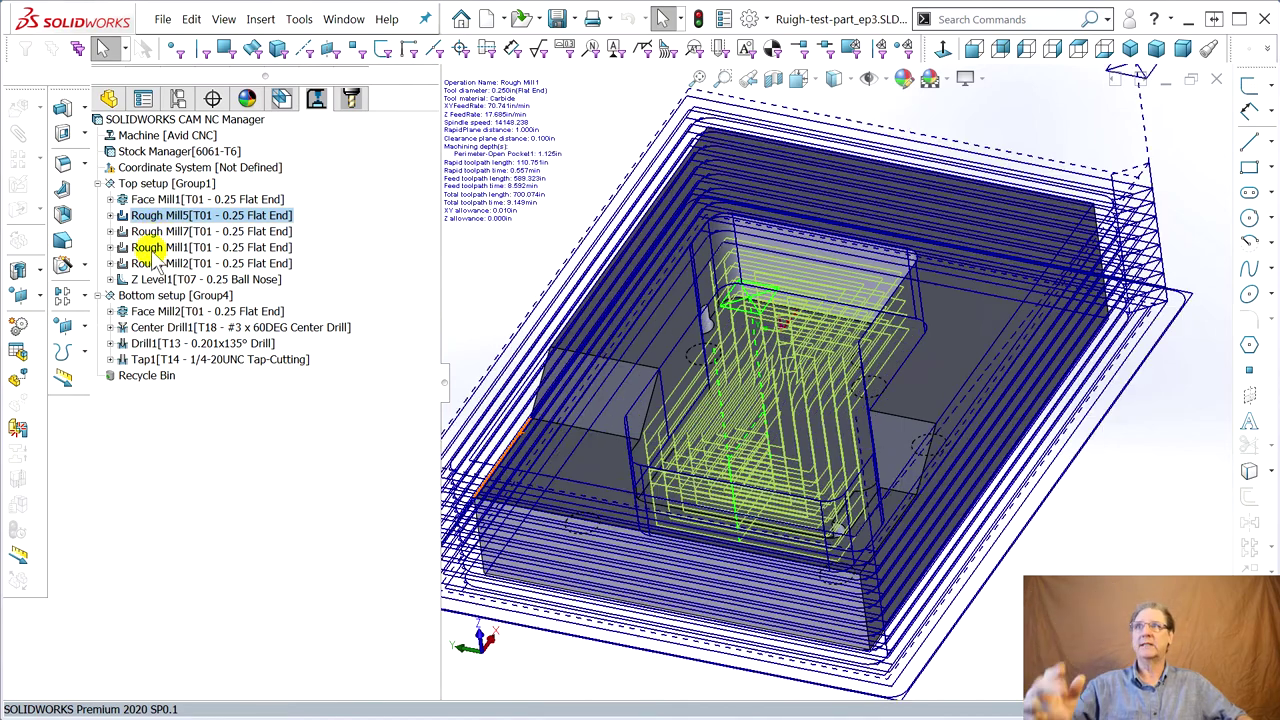
{"action": "left_click", "coordinate": [156, 236]}
{"action": "double_click", "coordinate": [157, 236]}
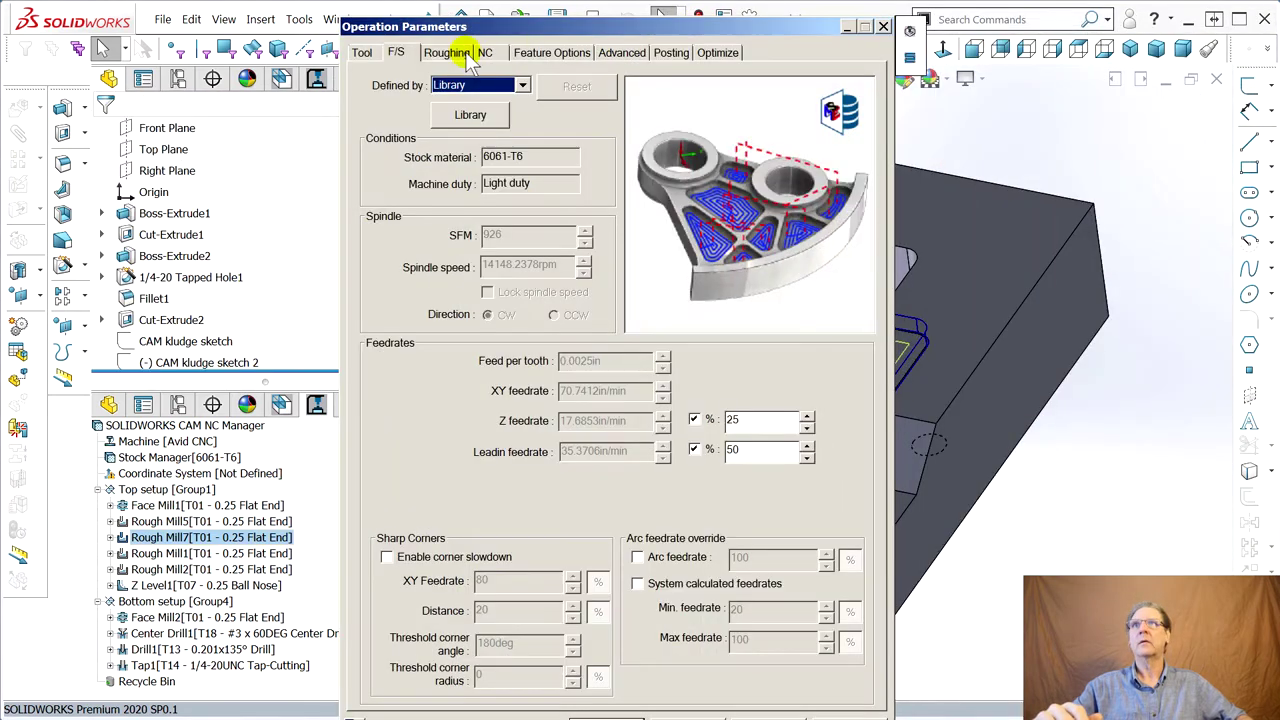
{"action": "left_click", "coordinate": [446, 52]}
{"action": "left_click", "coordinate": [396, 52]}
{"action": "left_click", "coordinate": [522, 85]}
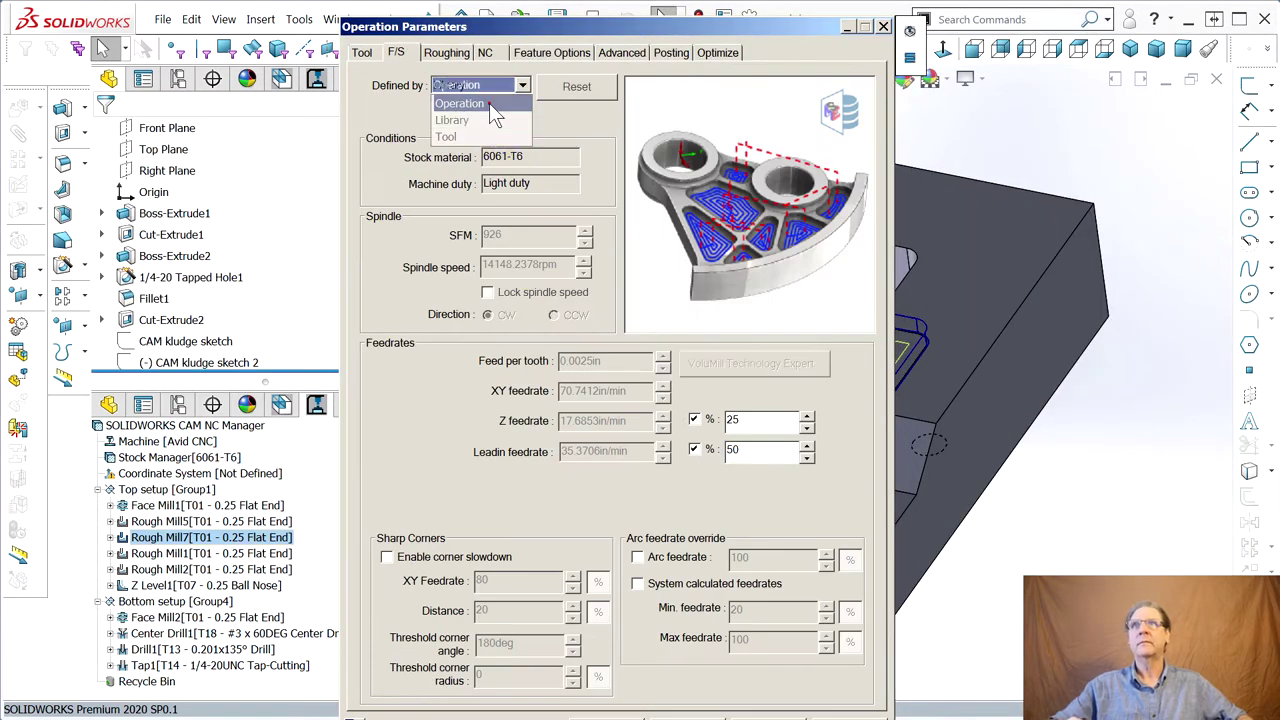
{"action": "left_click", "coordinate": [470, 100]}
{"action": "type", "text": "24000"}
{"action": "double_click", "coordinate": [575, 391]}
{"action": "type", "text": "200"}
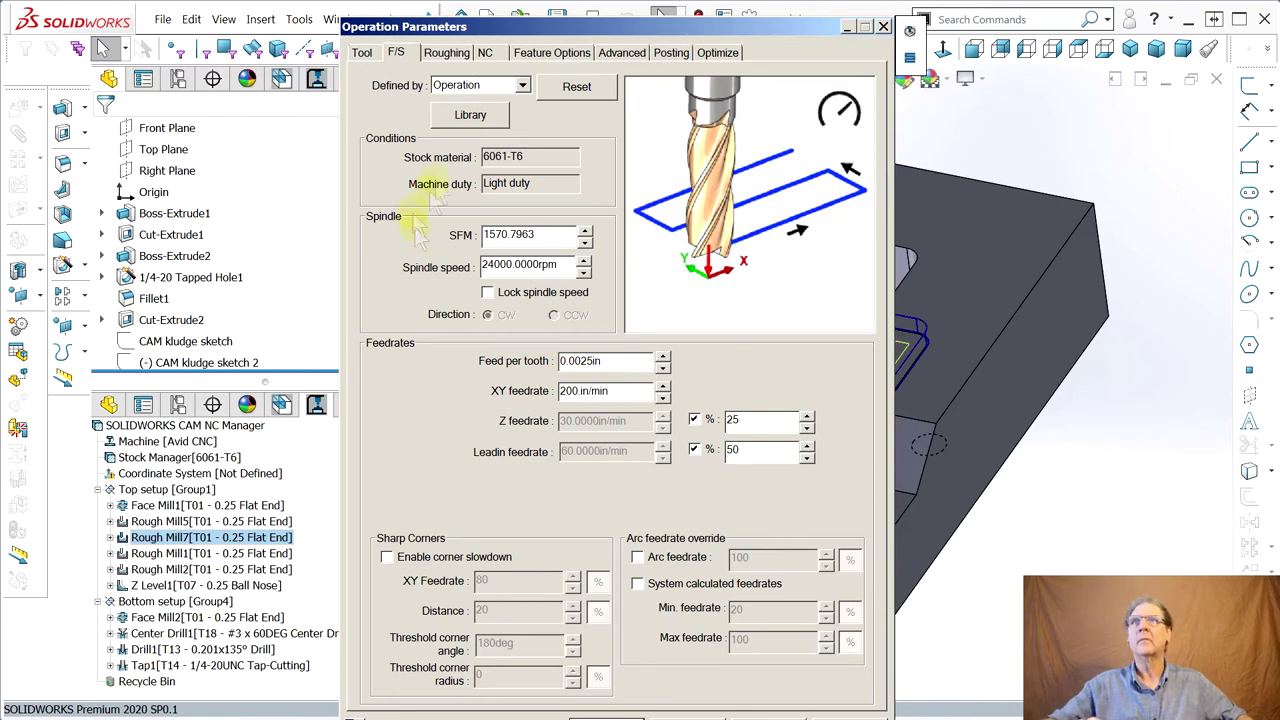
{"action": "key", "text": "Tab"}
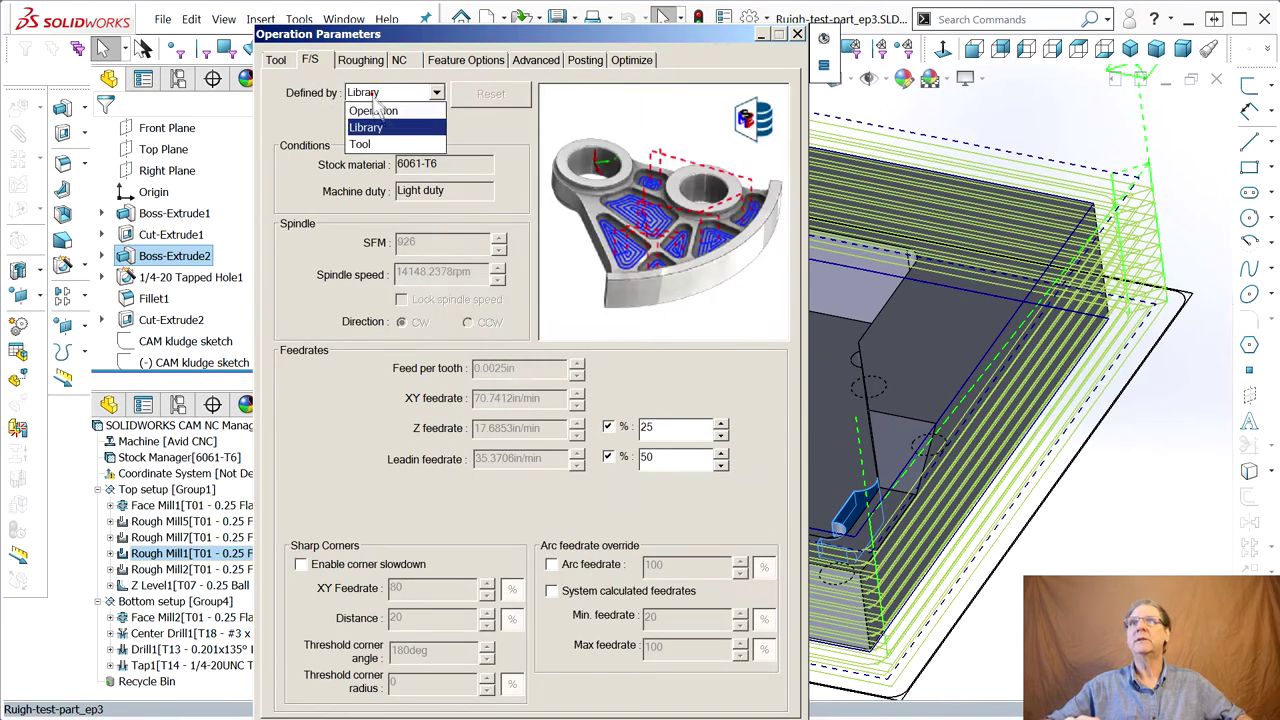
Give Rough Mill1 operation-defined feeds at 200 in/min, set Rough Mill2 to 24000 rpm, and apply.
{"action": "left_click", "coordinate": [375, 110]}
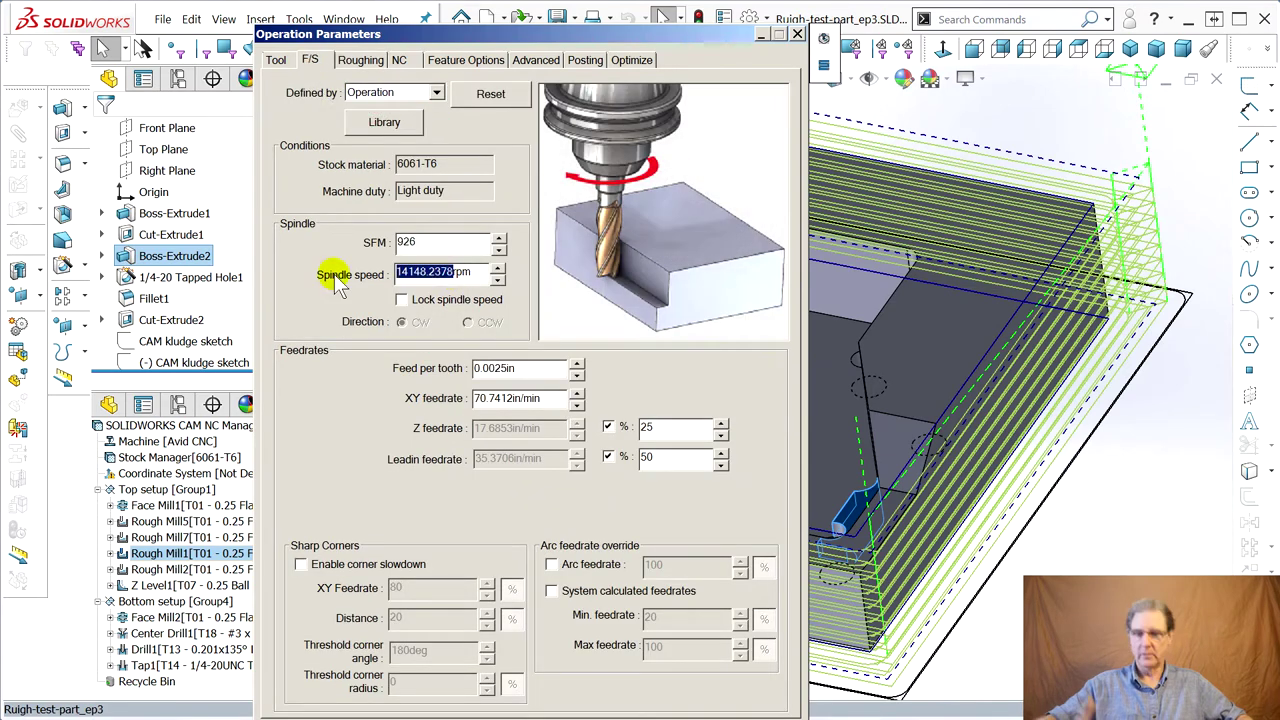
{"action": "left_click_drag", "start_coordinate": [495, 397], "coordinate": [386, 398]}
{"action": "type", "text": "200"}
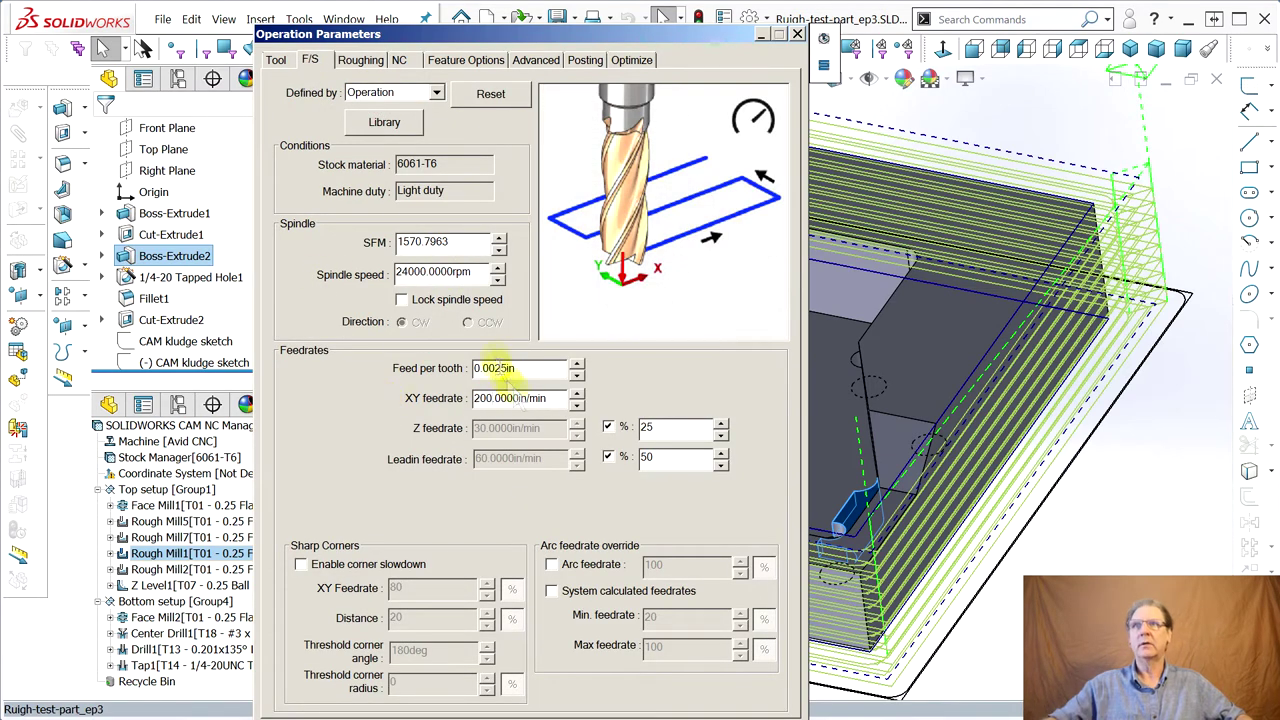
{"action": "left_click", "coordinate": [503, 368]}
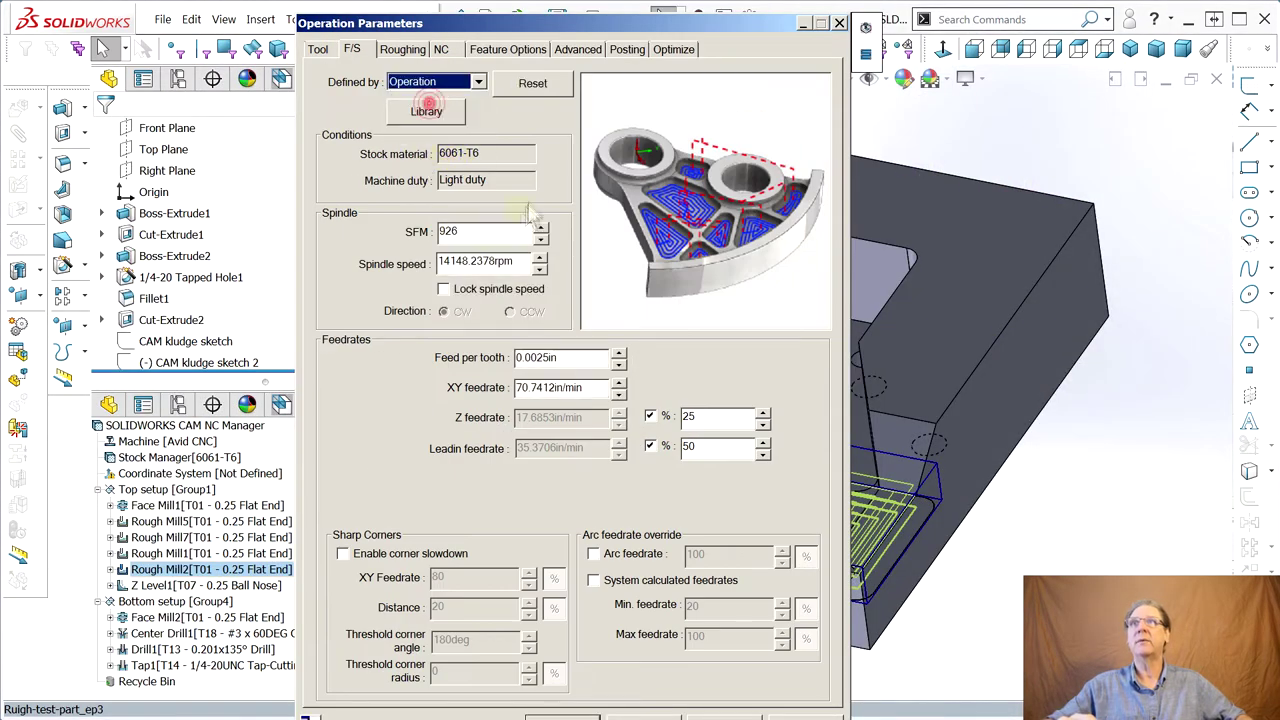
{"action": "double_click", "coordinate": [463, 261]}
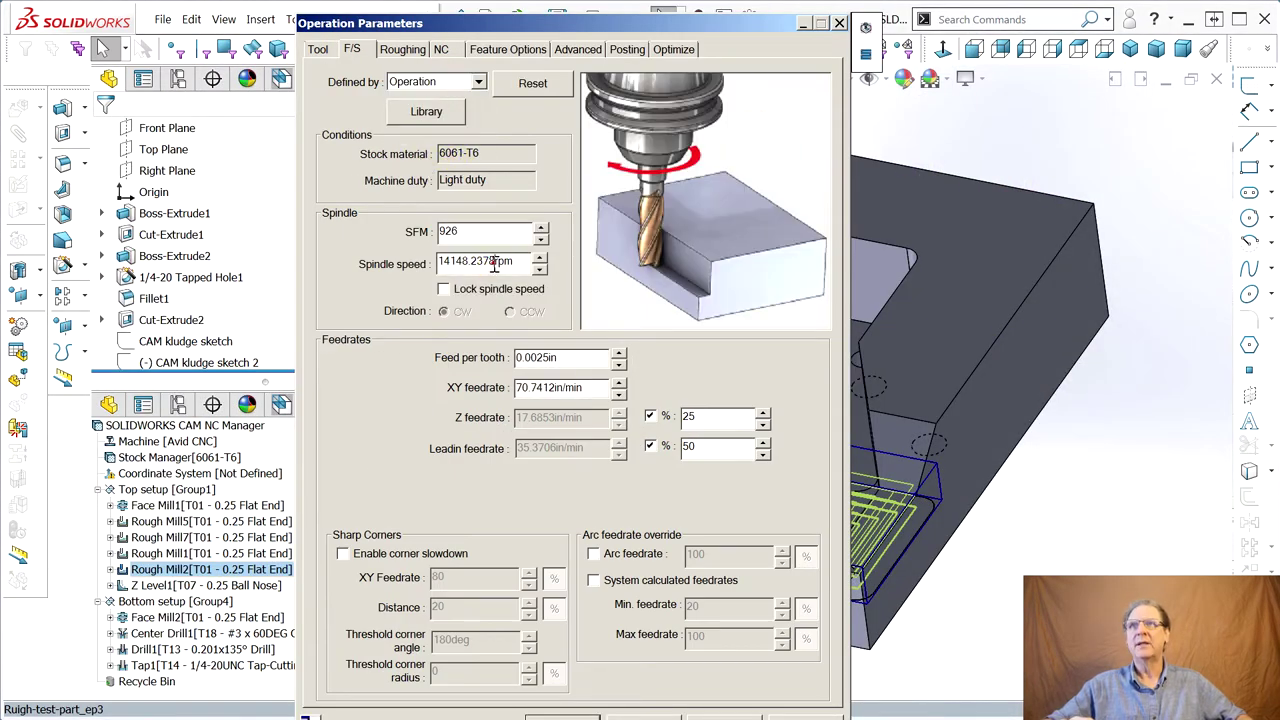
{"action": "type", "text": "24000"}
{"action": "left_click", "coordinate": [545, 387]}
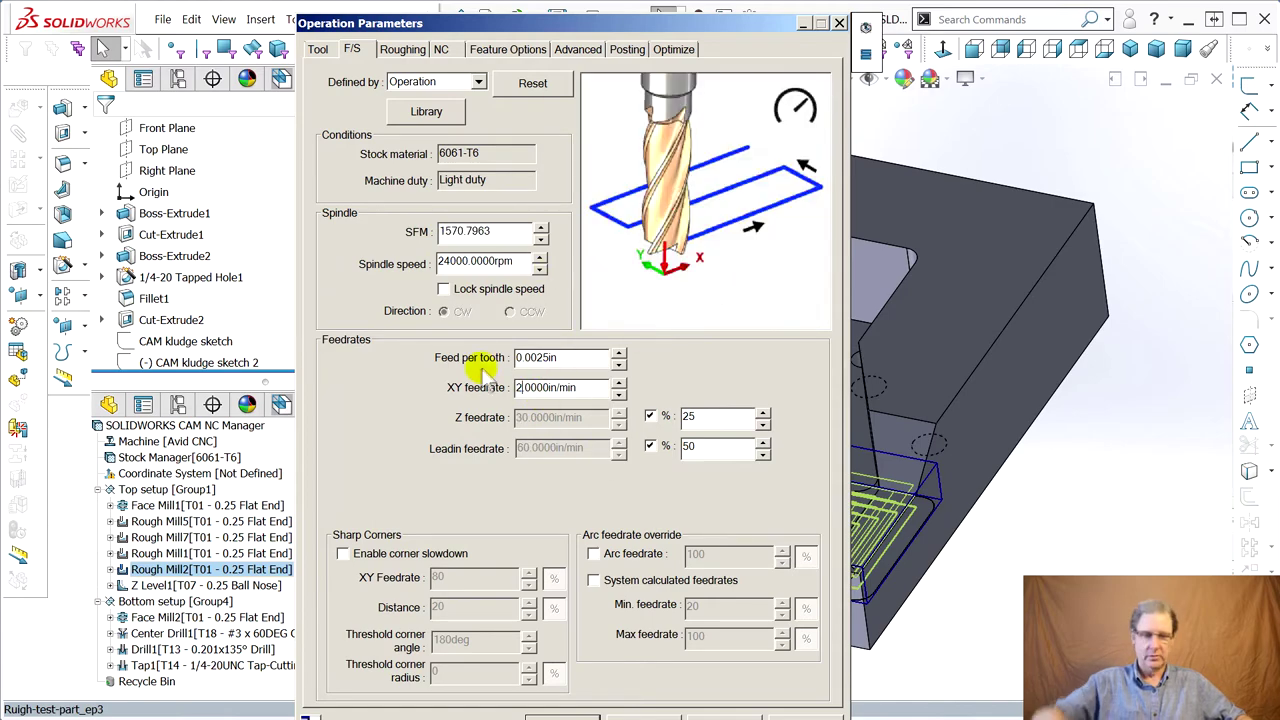
{"action": "left_click", "coordinate": [524, 238]}
{"action": "key", "text": "Return"}
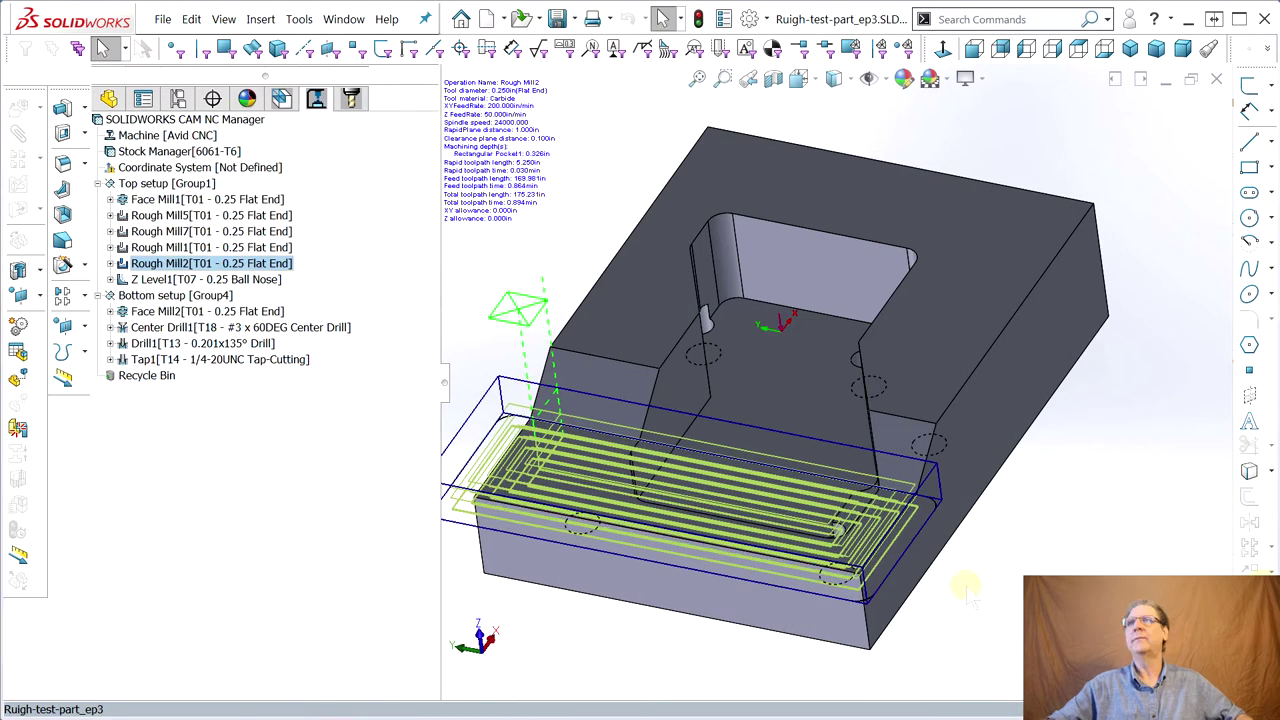
Open Z Level1's operation parameters and review its Z Level cutting settings.
{"action": "left_click", "coordinate": [160, 280]}
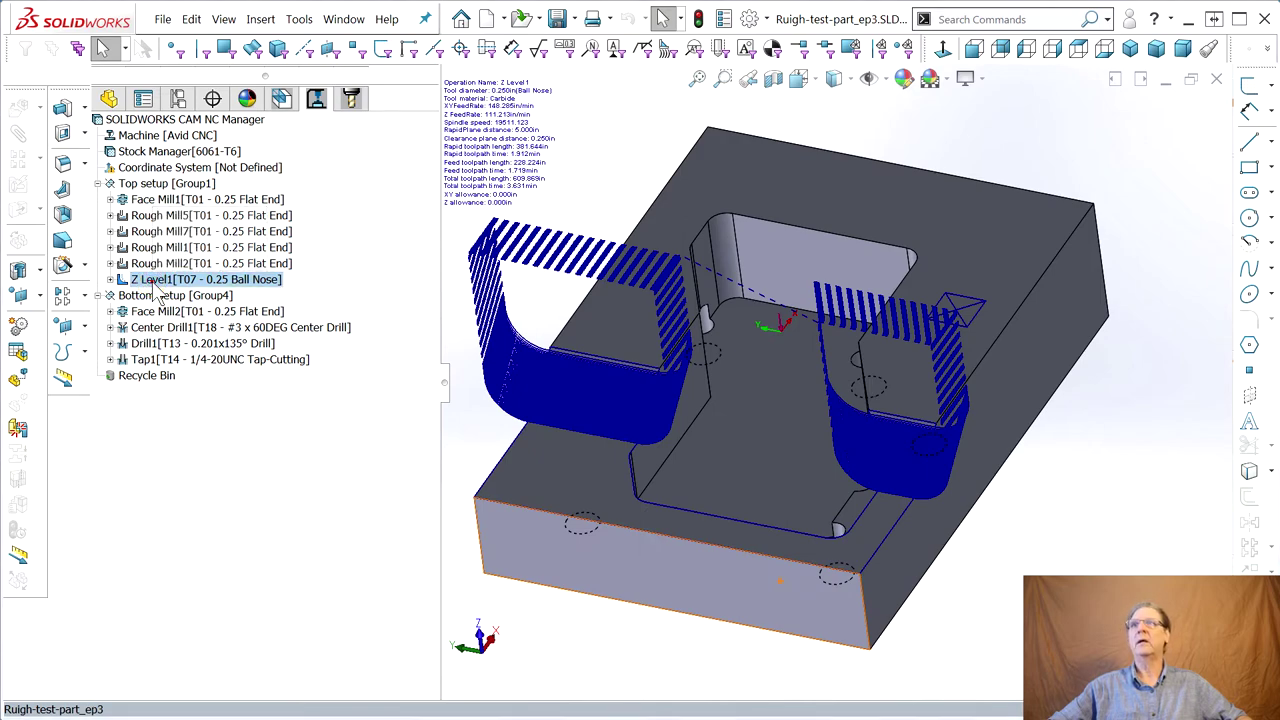
{"action": "left_click_drag", "start_coordinate": [265, 75], "coordinate": [265, 382]}
{"action": "left_click", "coordinate": [108, 79]}
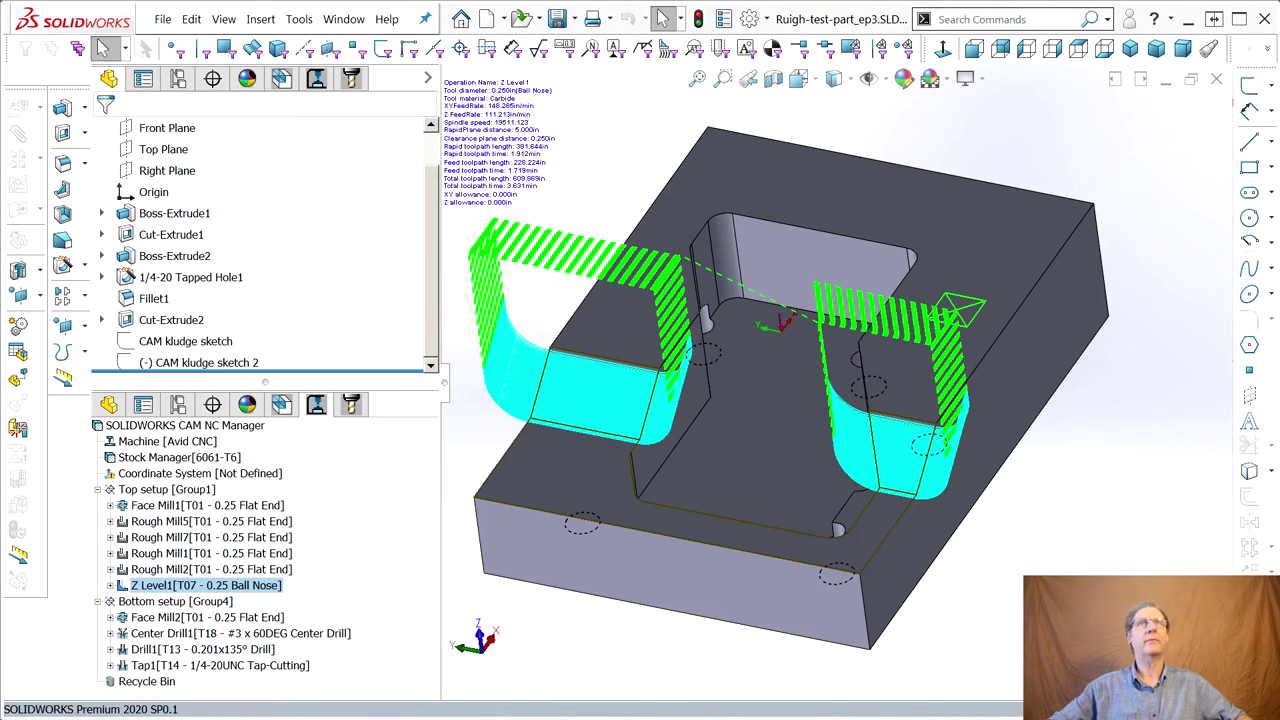
{"action": "double_click", "coordinate": [205, 585]}
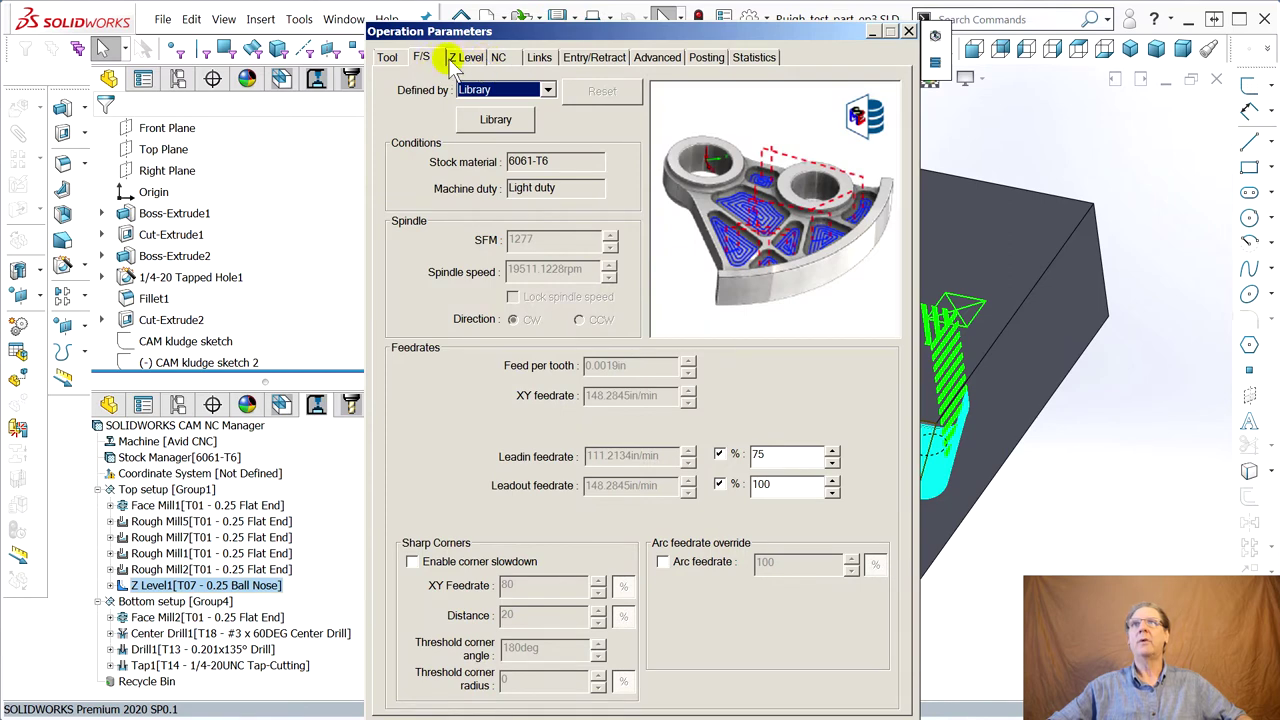
{"action": "left_click", "coordinate": [465, 57]}
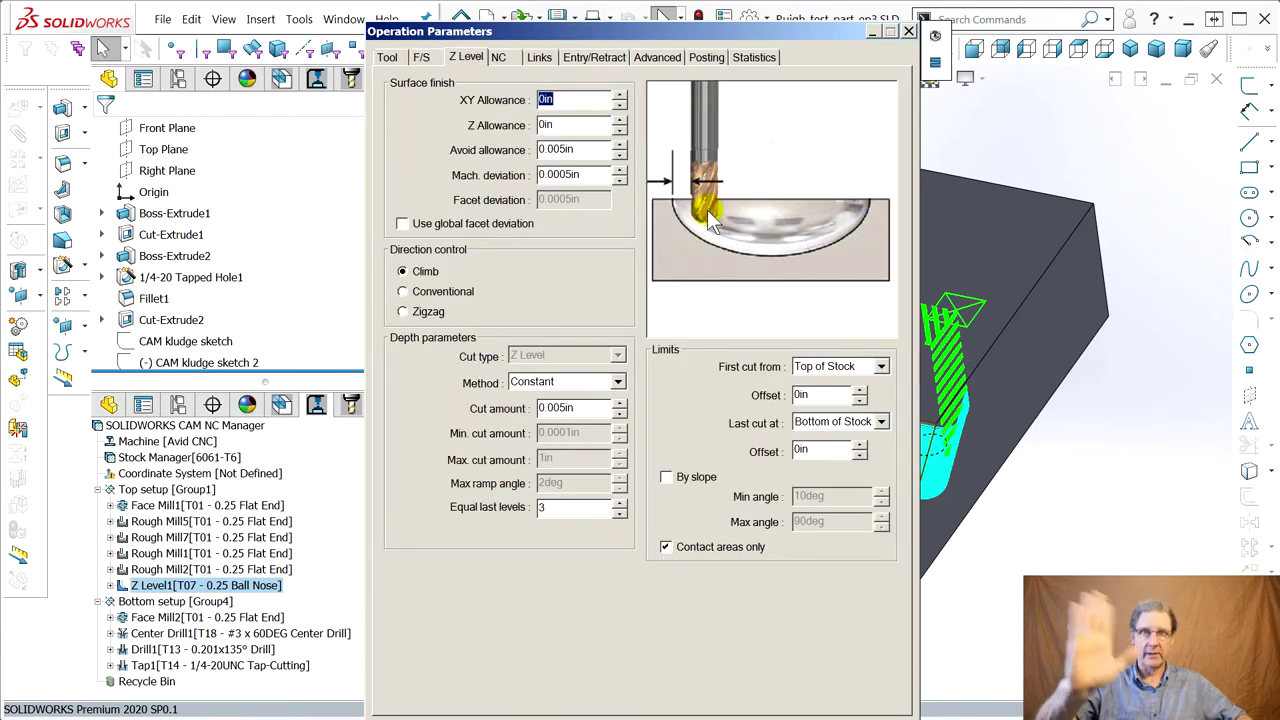
{"action": "left_click", "coordinate": [422, 57]}
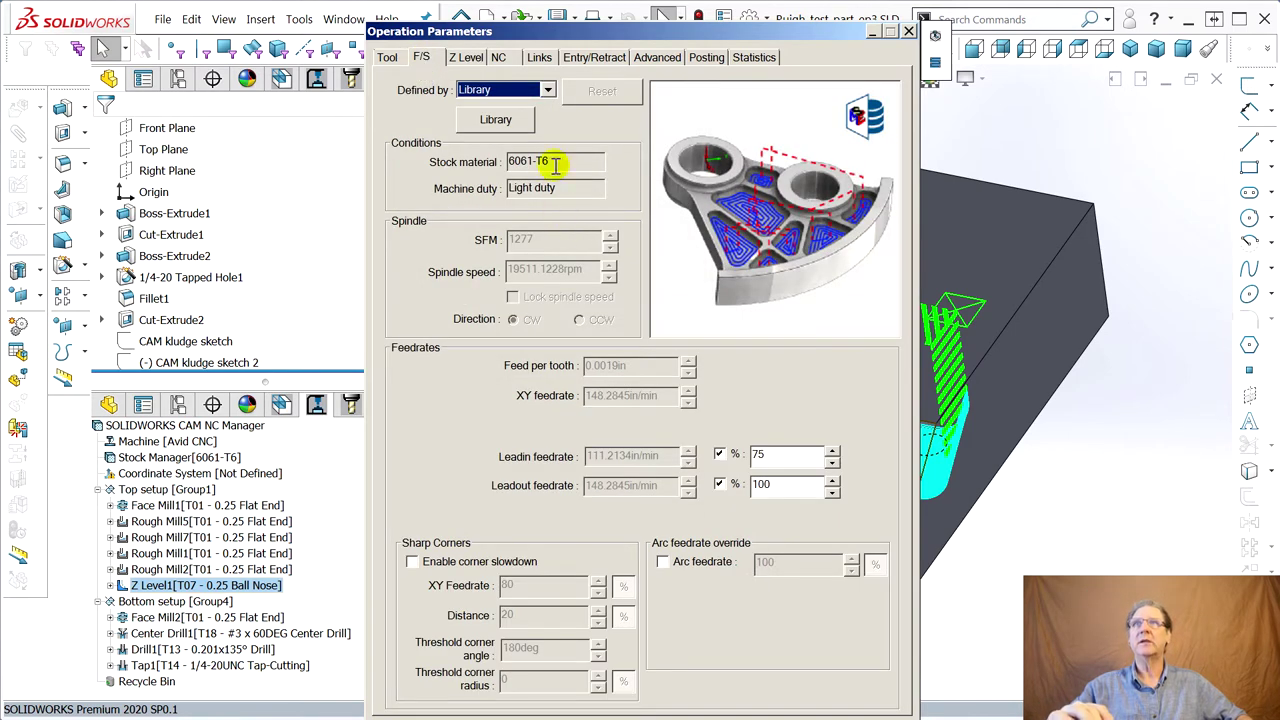
Define Z Level1's feeds by operation at 24000 rpm spindle speed and 200 in/min XY feedrate.
{"action": "left_click", "coordinate": [470, 90]}
{"action": "left_click", "coordinate": [500, 106]}
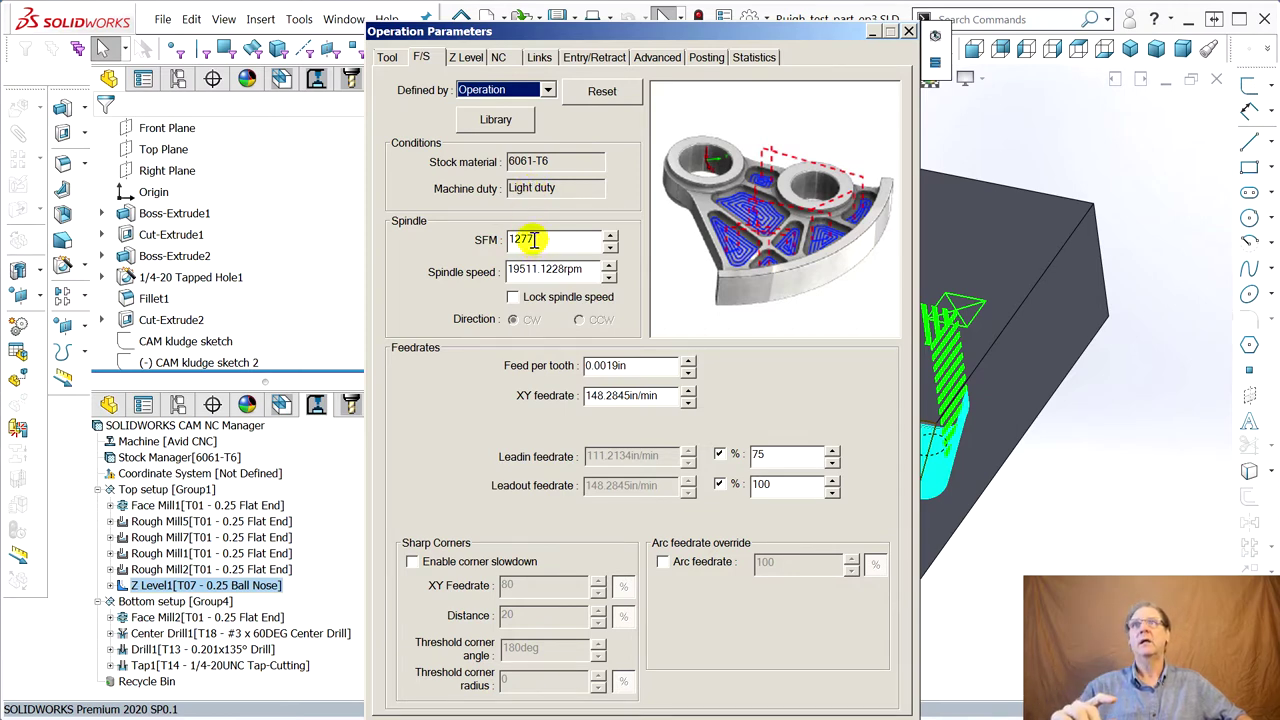
{"action": "left_click_drag", "start_coordinate": [561, 270], "coordinate": [467, 278]}
{"action": "type", "text": "24"}
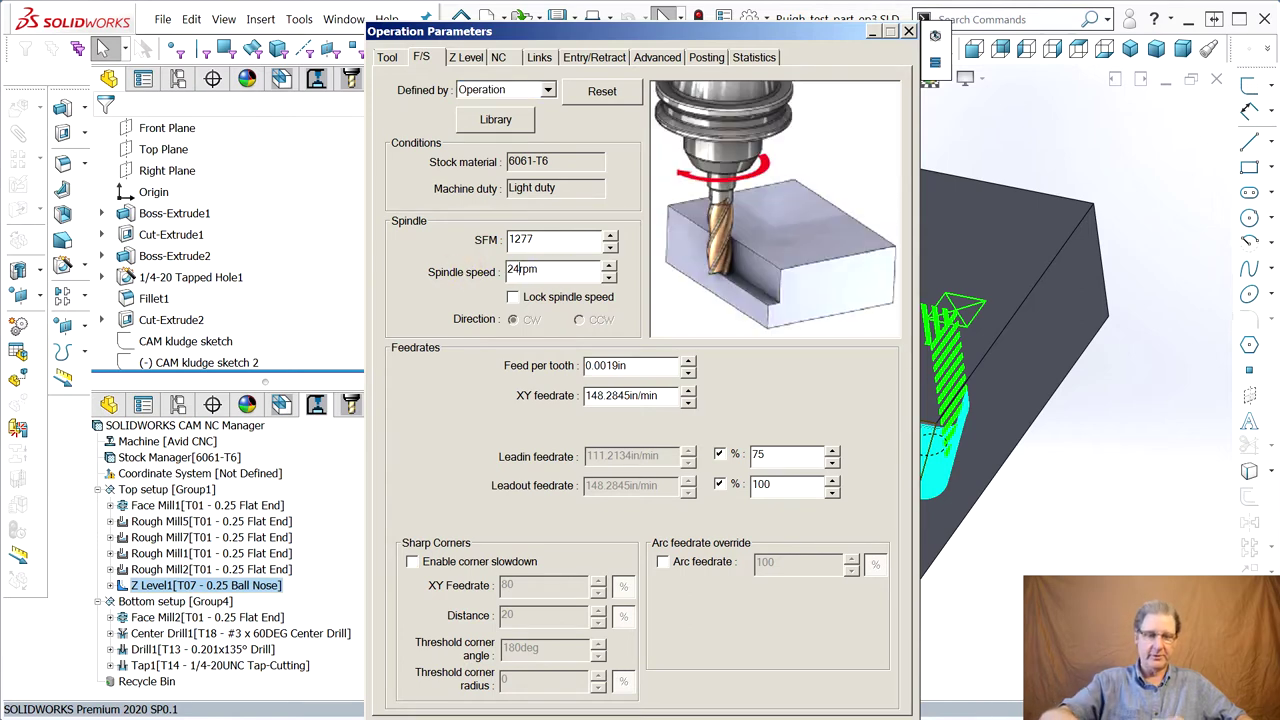
{"action": "type", "text": "000"}
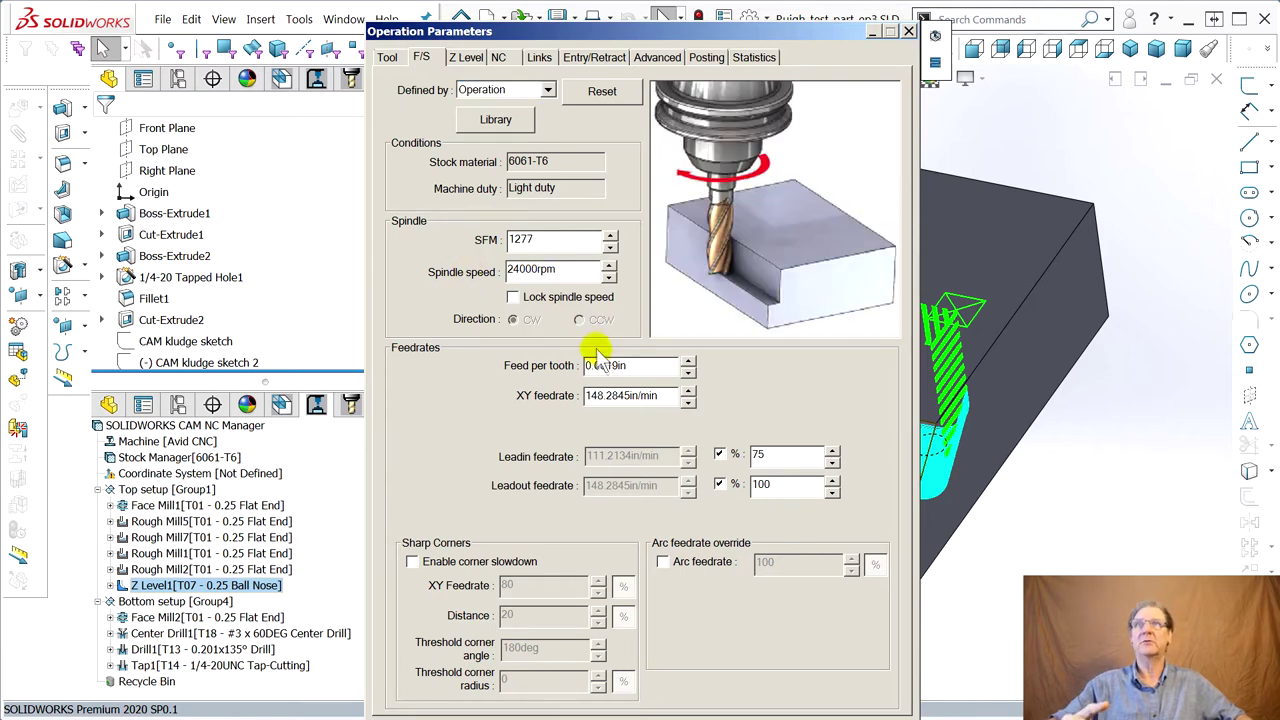
{"action": "left_click", "coordinate": [604, 368]}
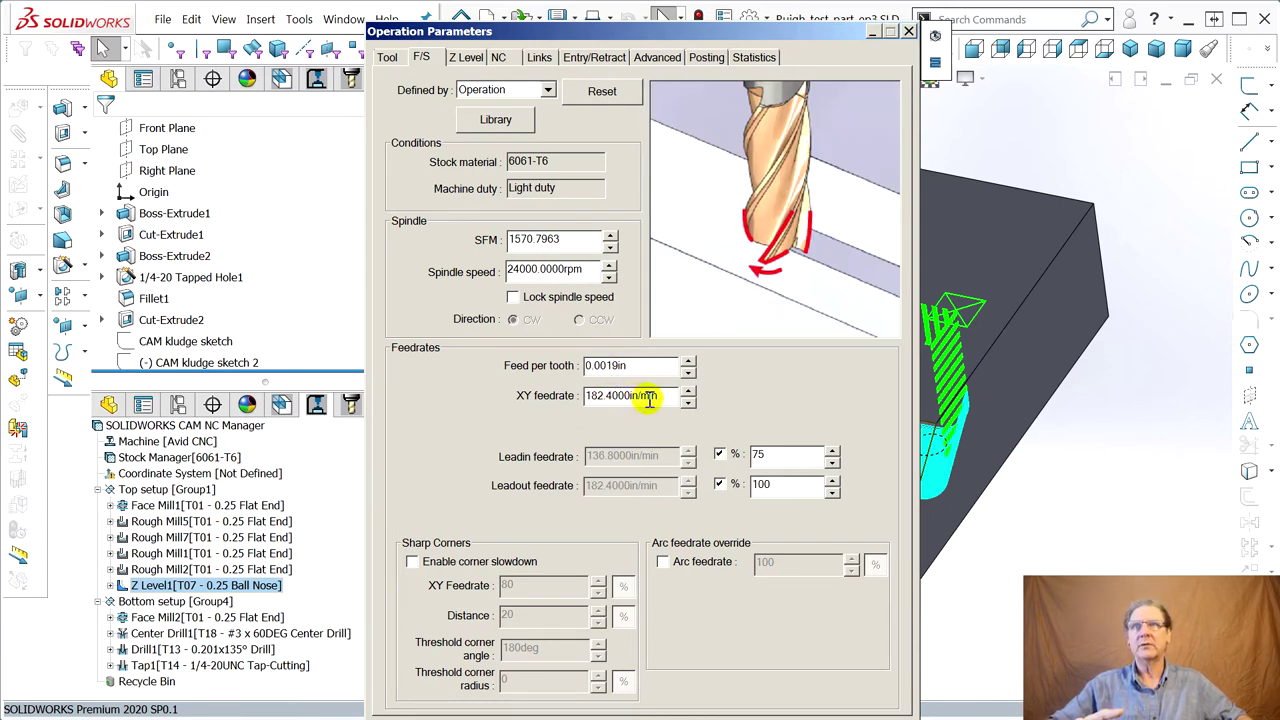
{"action": "left_click_drag", "start_coordinate": [632, 396], "coordinate": [586, 396]}
{"action": "type", "text": "200"}
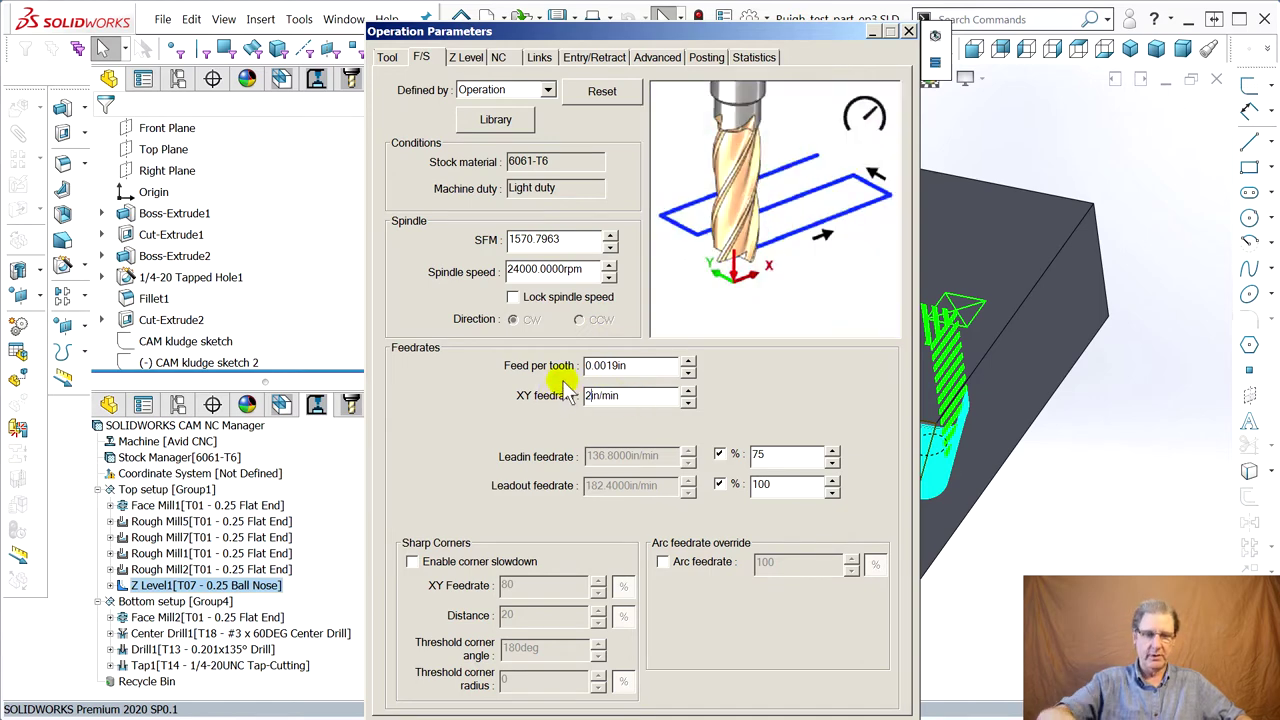
{"action": "left_click", "coordinate": [622, 366]}
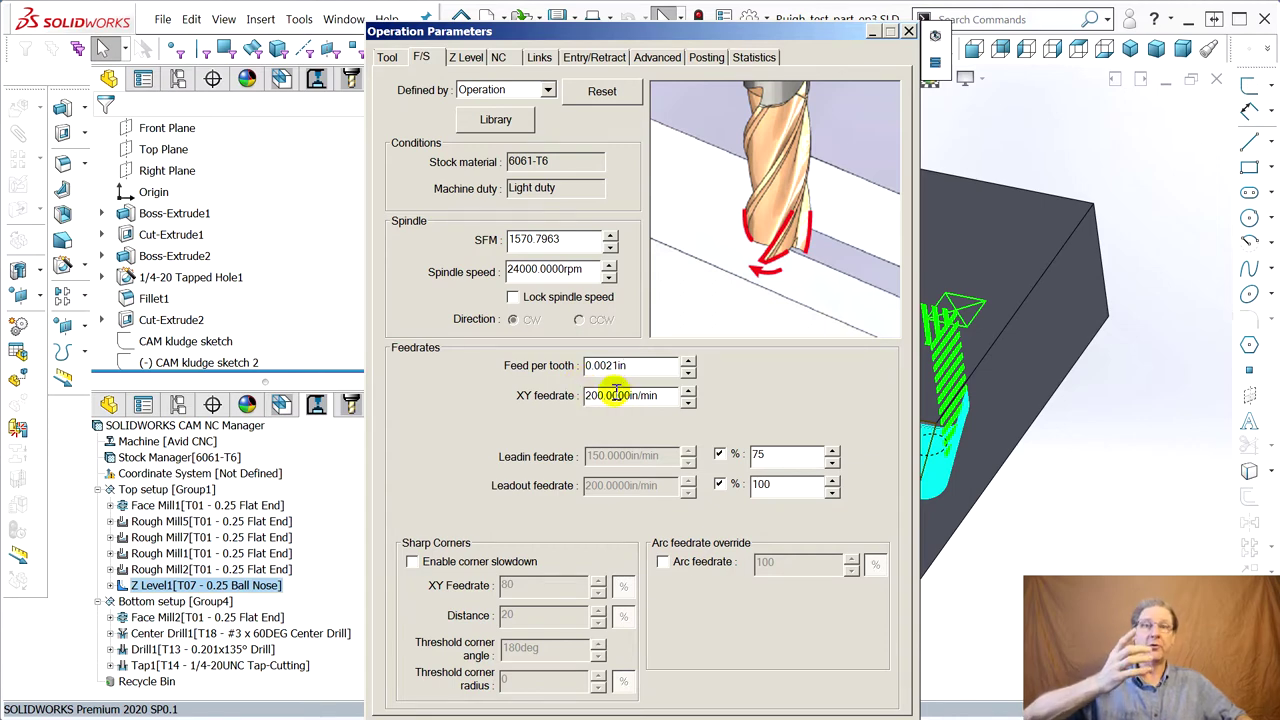
Change Z Level1 to 12000 rpm with 200 in/min XY feedrate and regenerate its toolpath.
{"action": "left_click", "coordinate": [603, 365]}
{"action": "left_click", "coordinate": [590, 395]}
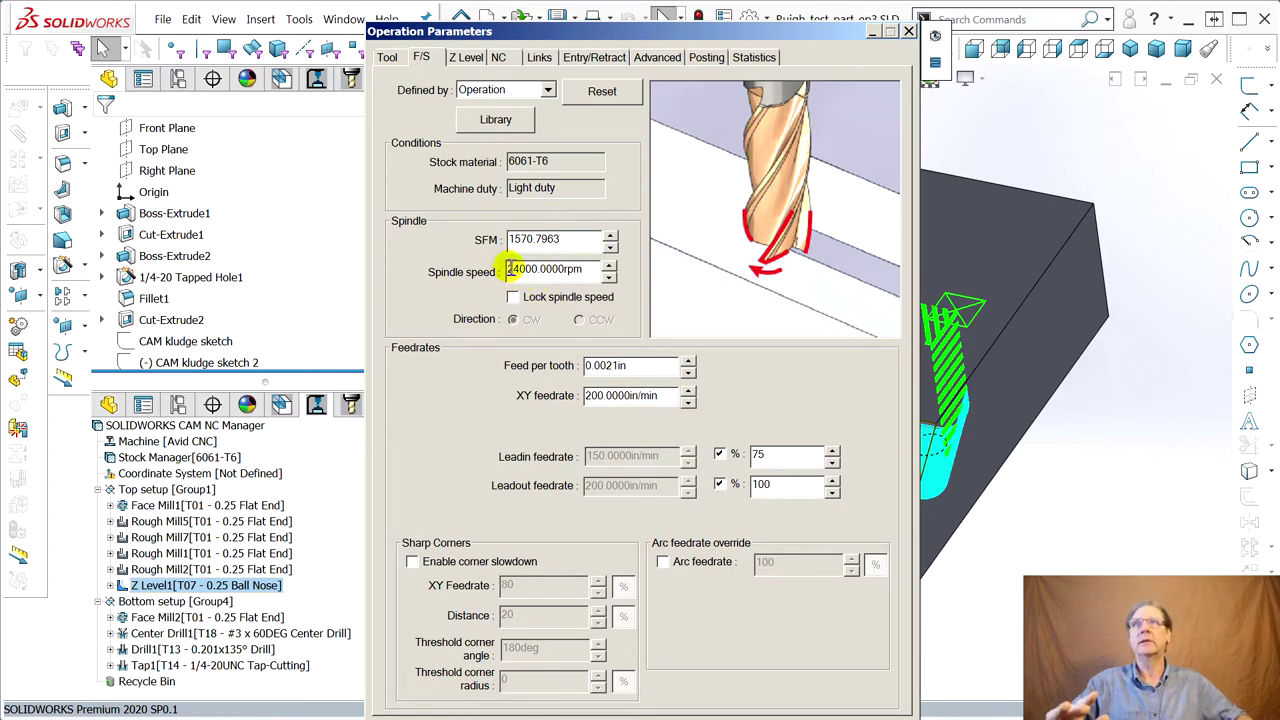
{"action": "left_click_drag", "start_coordinate": [515, 266], "coordinate": [485, 285]}
{"action": "type", "text": "12"}
{"action": "left_click", "coordinate": [603, 366]}
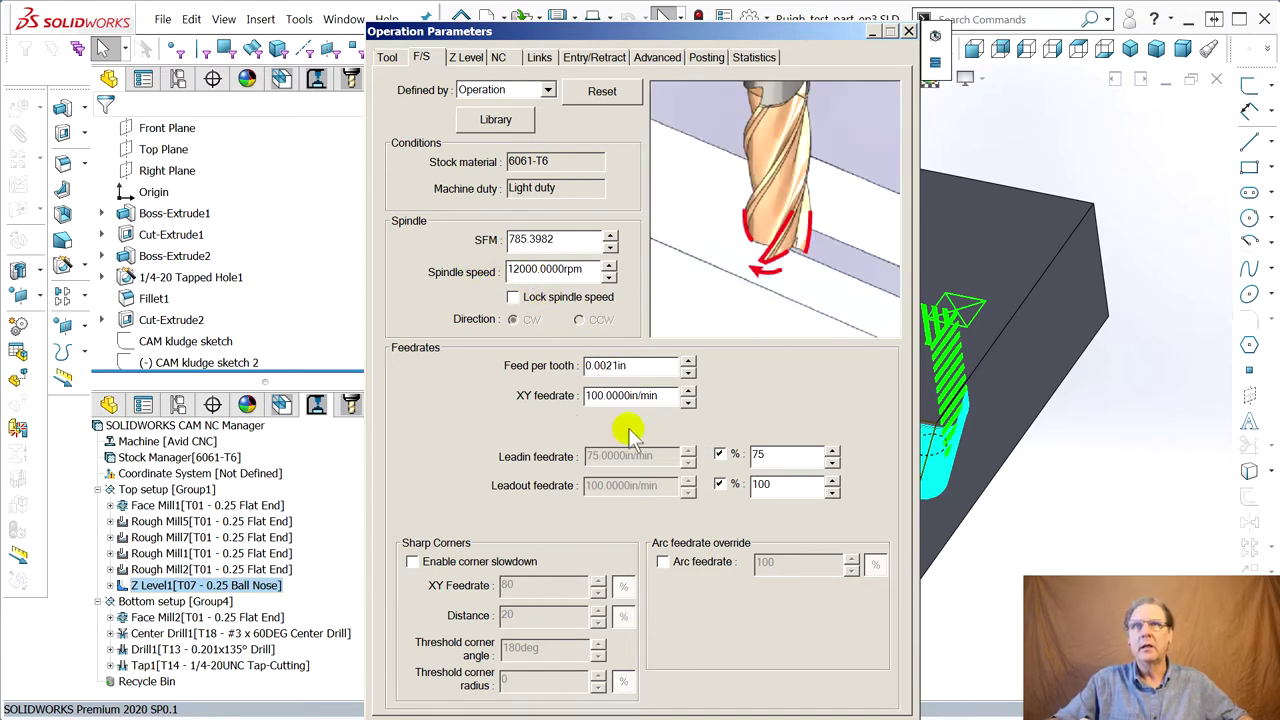
{"action": "left_click", "coordinate": [590, 398]}
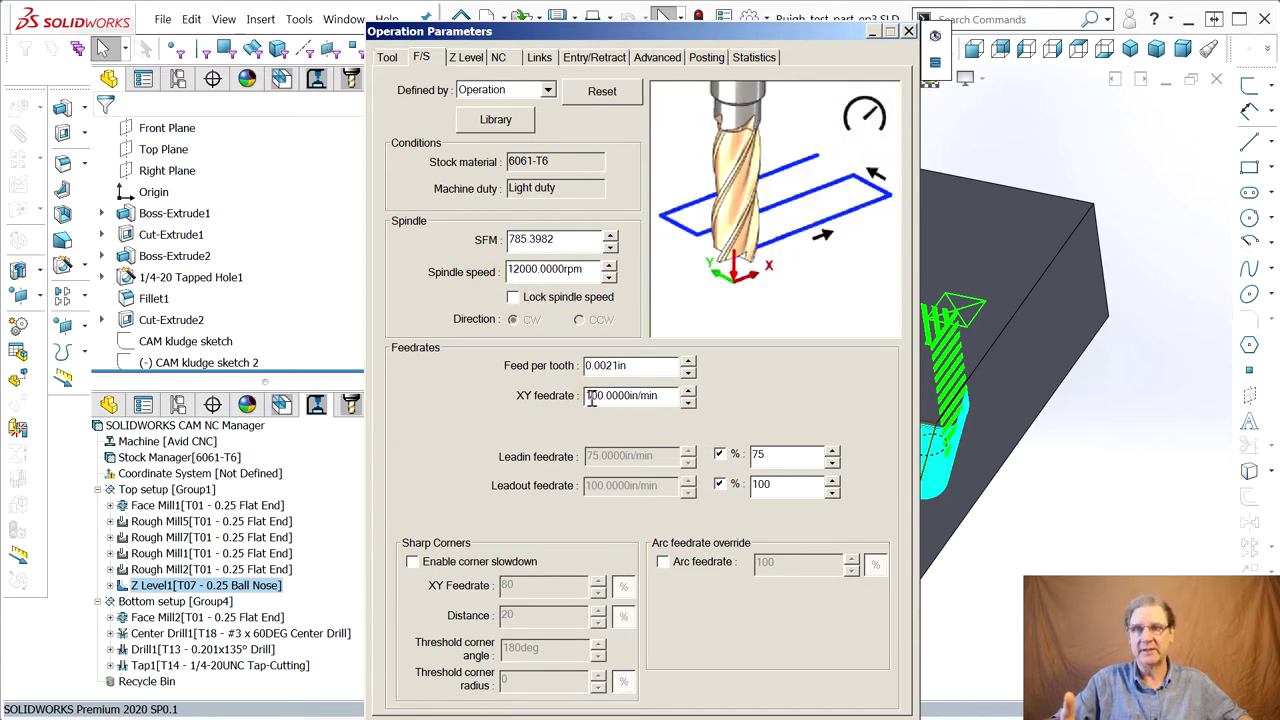
{"action": "key", "text": "BackSpace"}
{"action": "type", "text": "2"}
{"action": "left_click", "coordinate": [639, 371]}
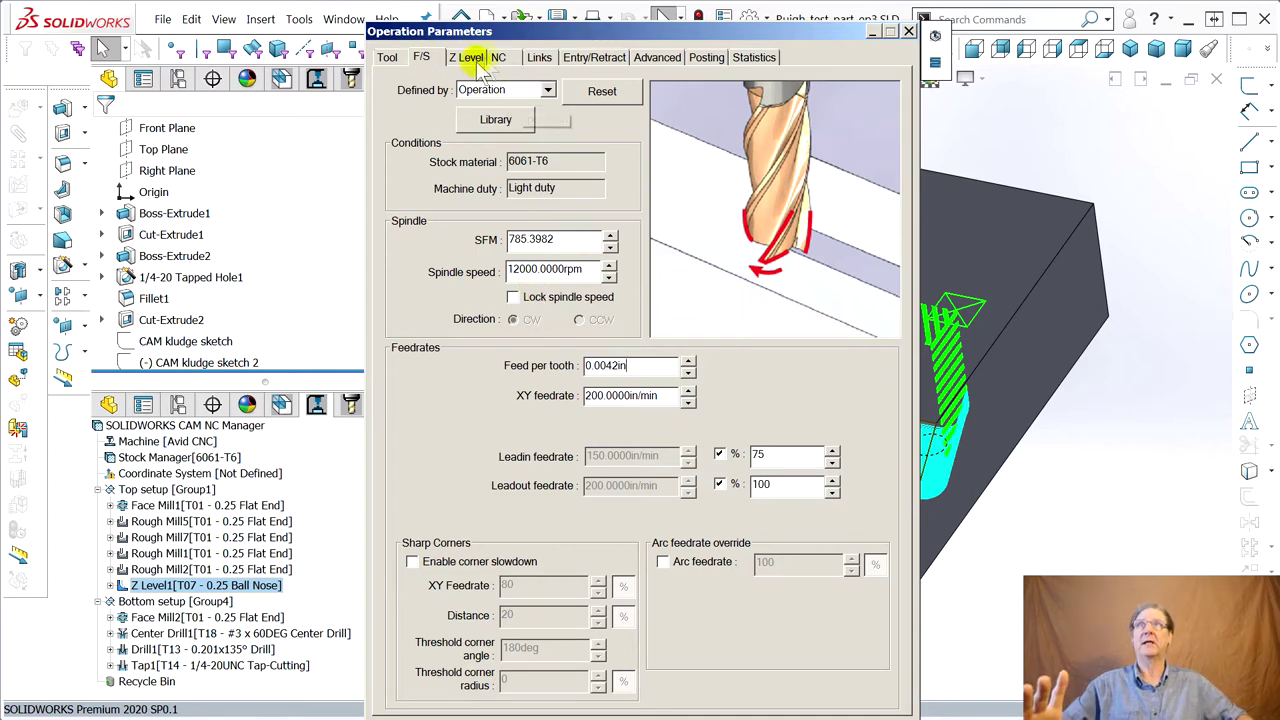
{"action": "key", "text": "Return"}
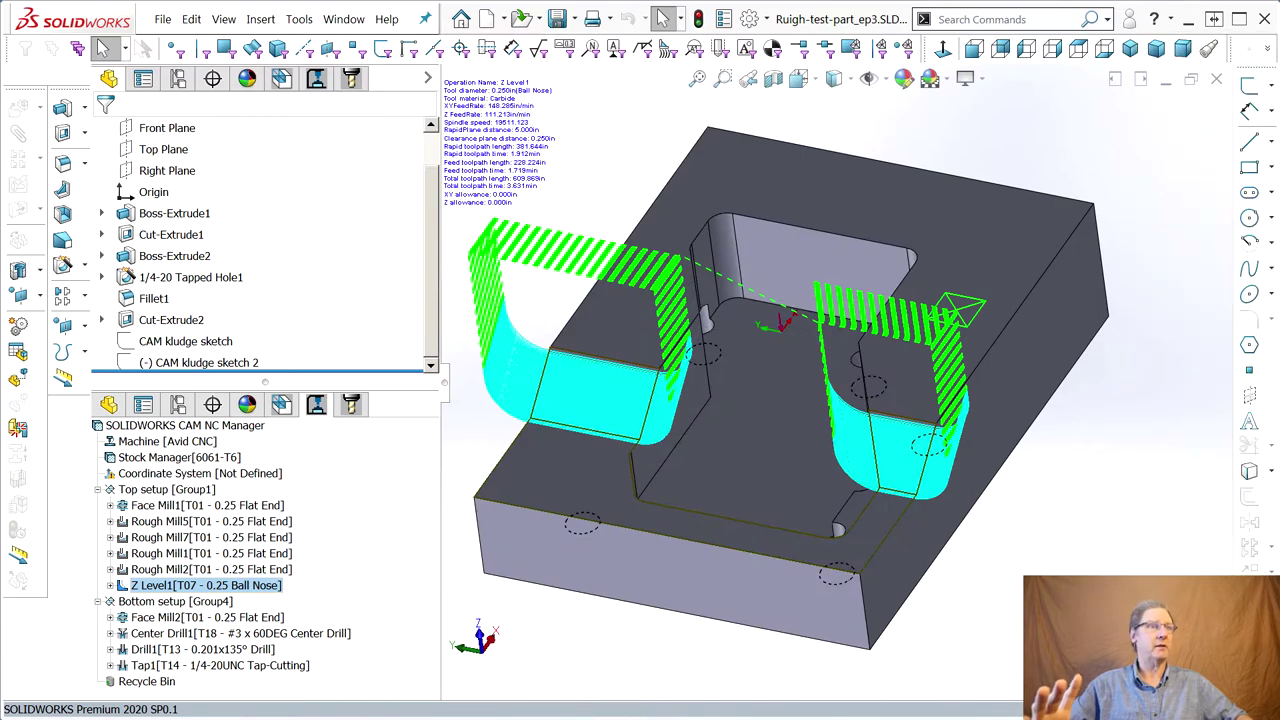
{"action": "left_click_drag", "start_coordinate": [265, 378], "coordinate": [265, 75]}
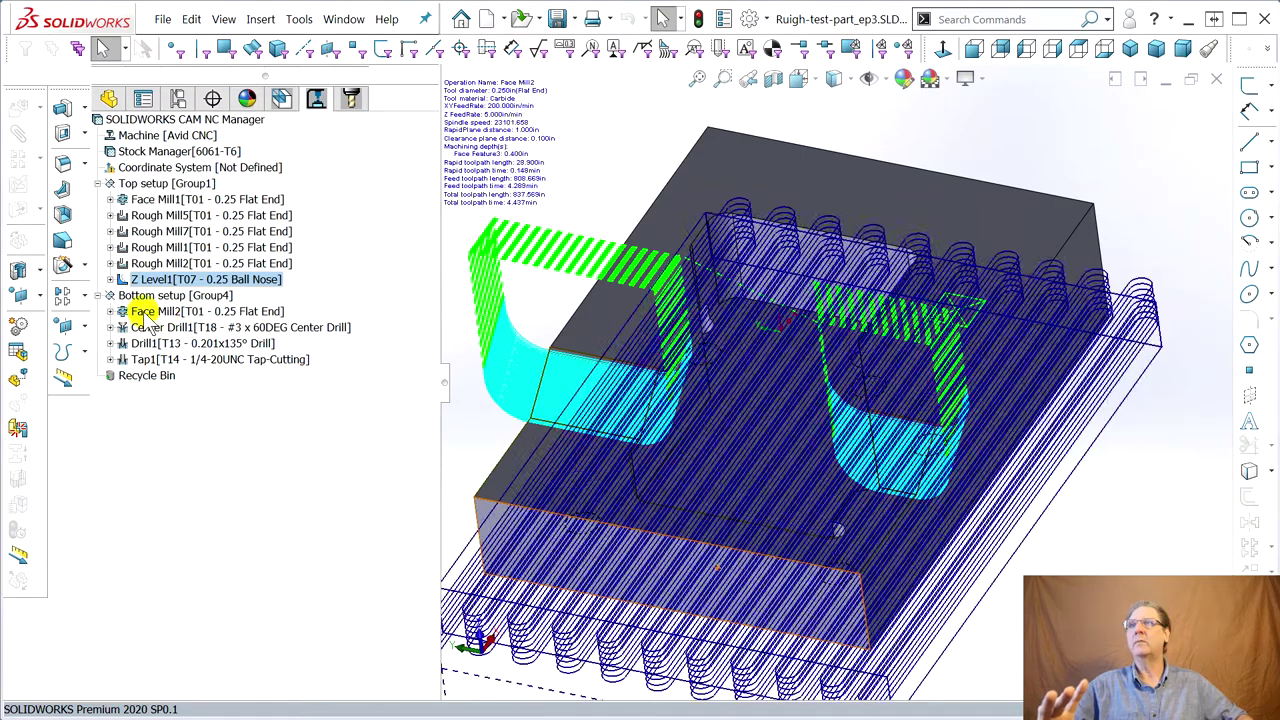
{"action": "left_click", "coordinate": [145, 313]}
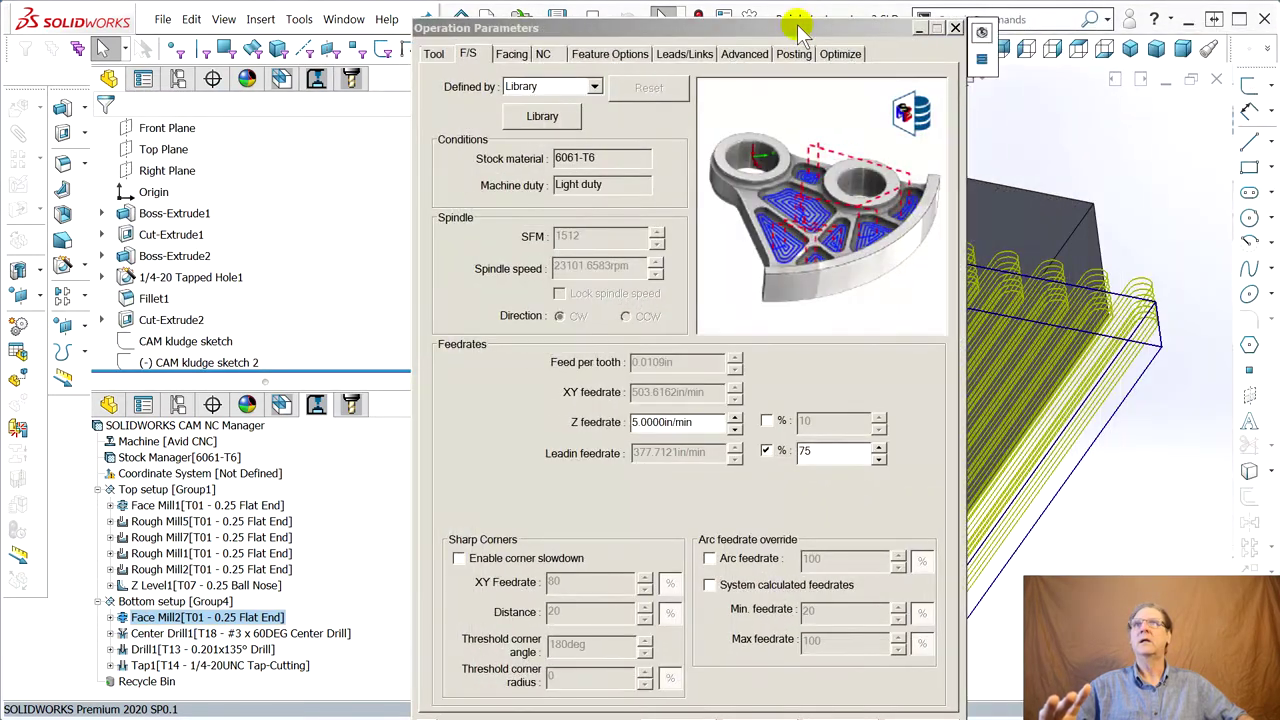
{"action": "left_click", "coordinate": [520, 88]}
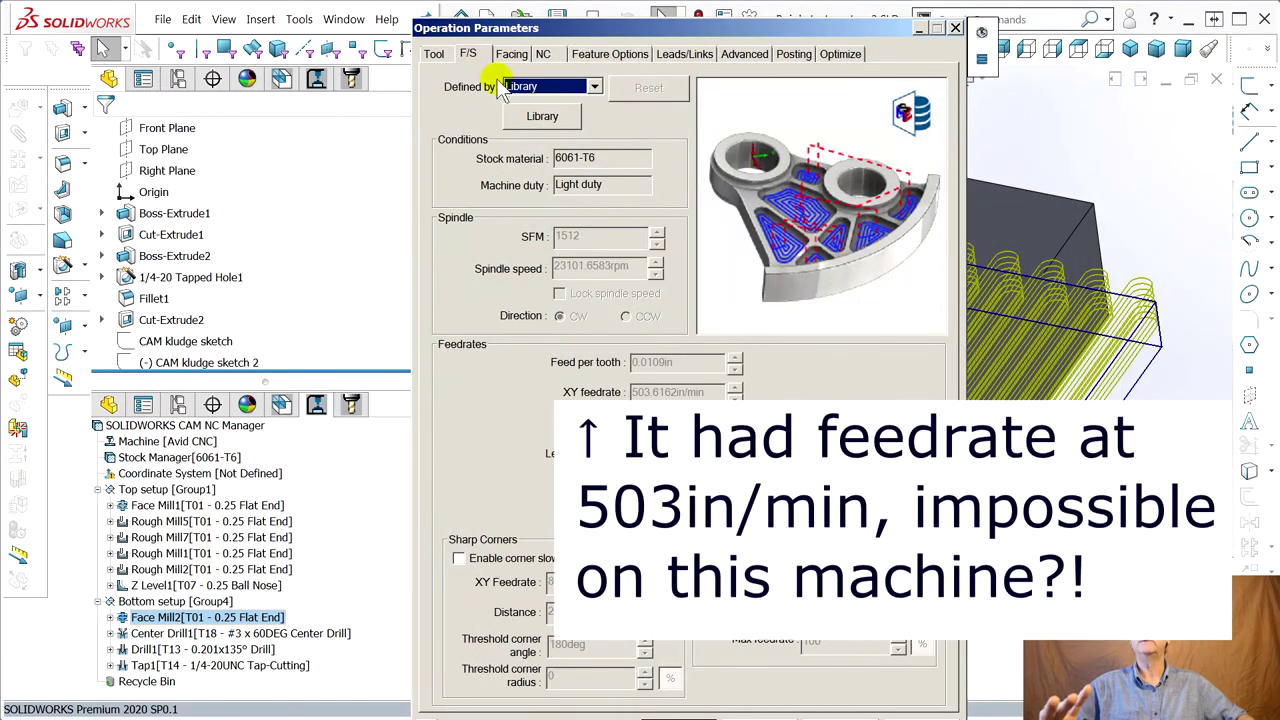
{"action": "left_click", "coordinate": [550, 87]}
{"action": "left_click", "coordinate": [530, 99]}
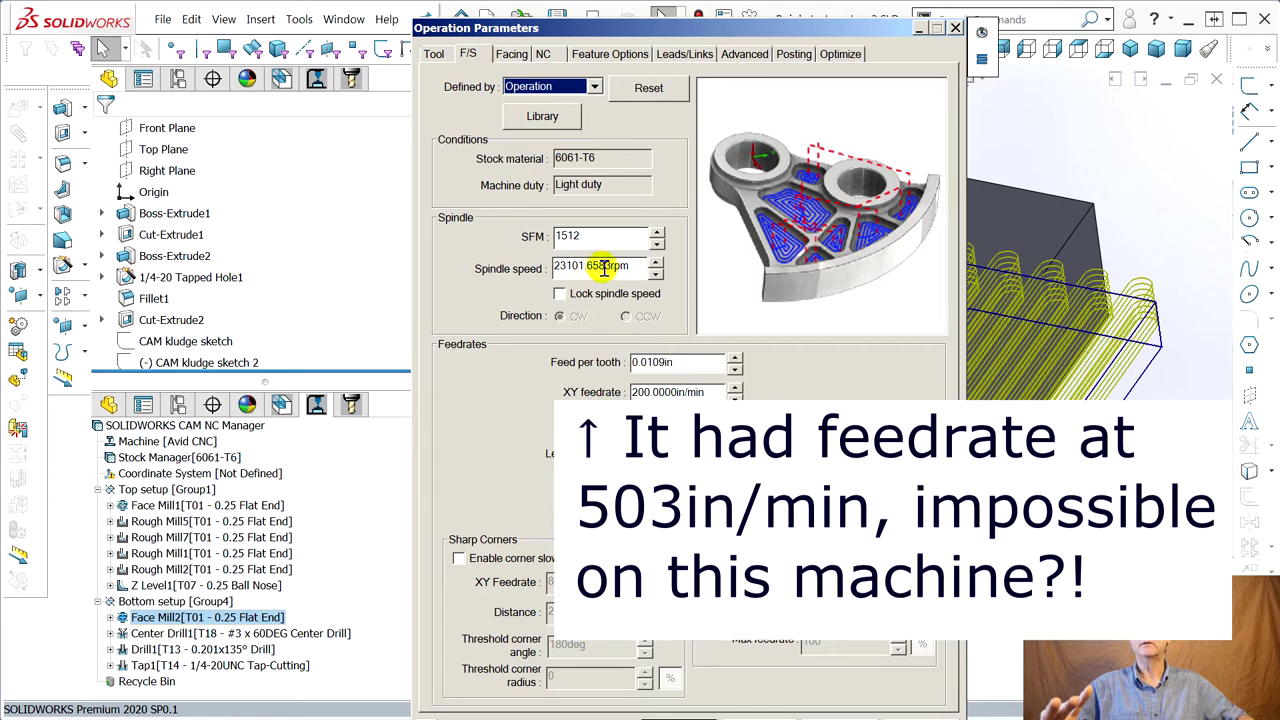
{"action": "double_click", "coordinate": [604, 268]}
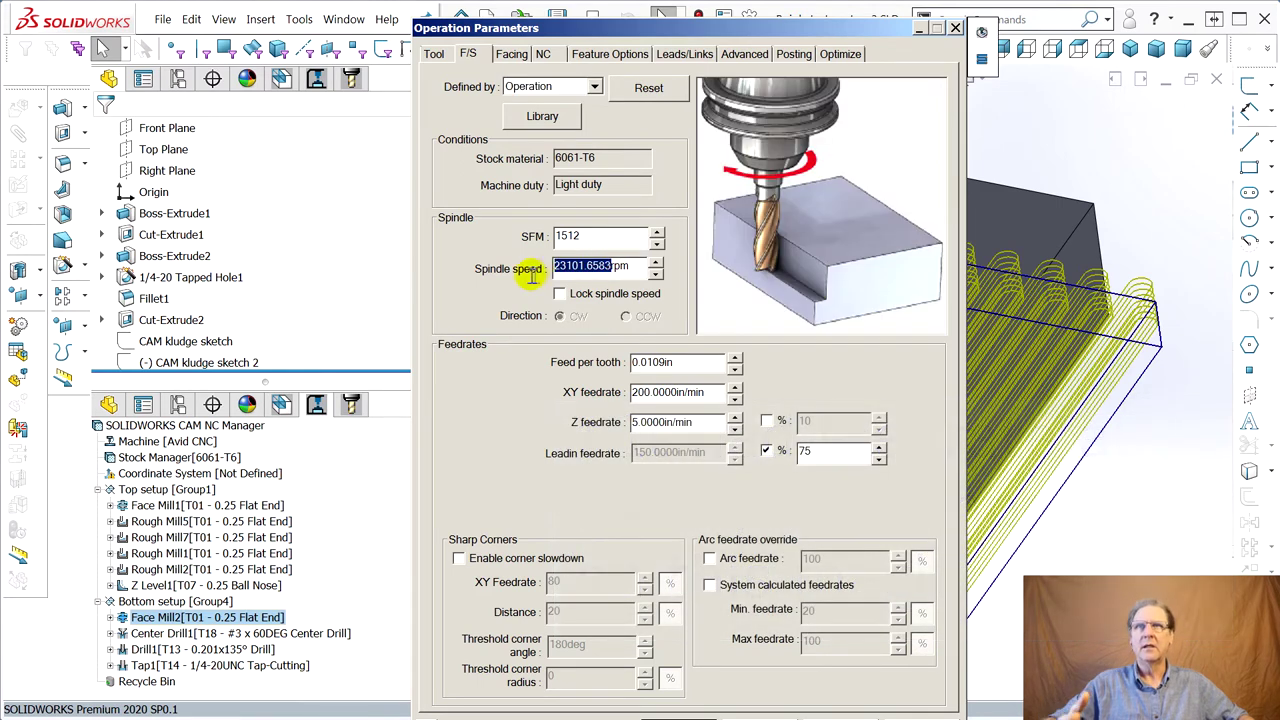
{"action": "type", "text": "240"}
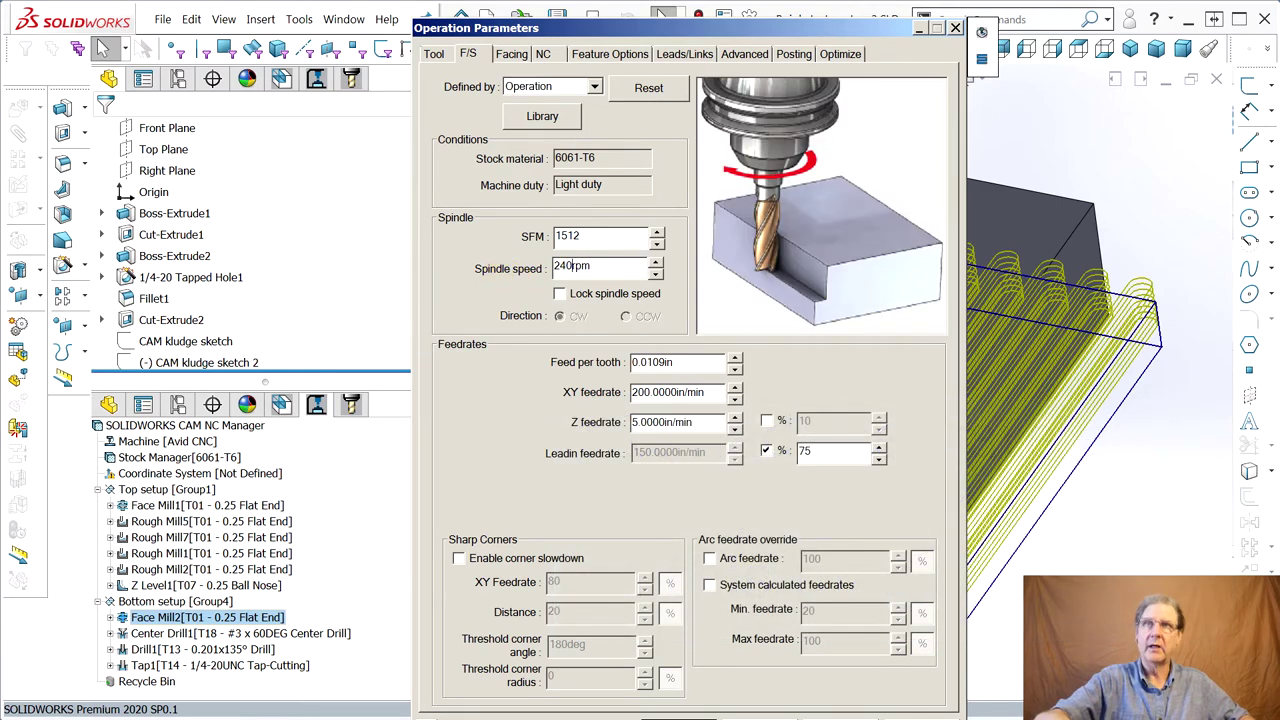
{"action": "type", "text": "00"}
{"action": "left_click", "coordinate": [655, 366]}
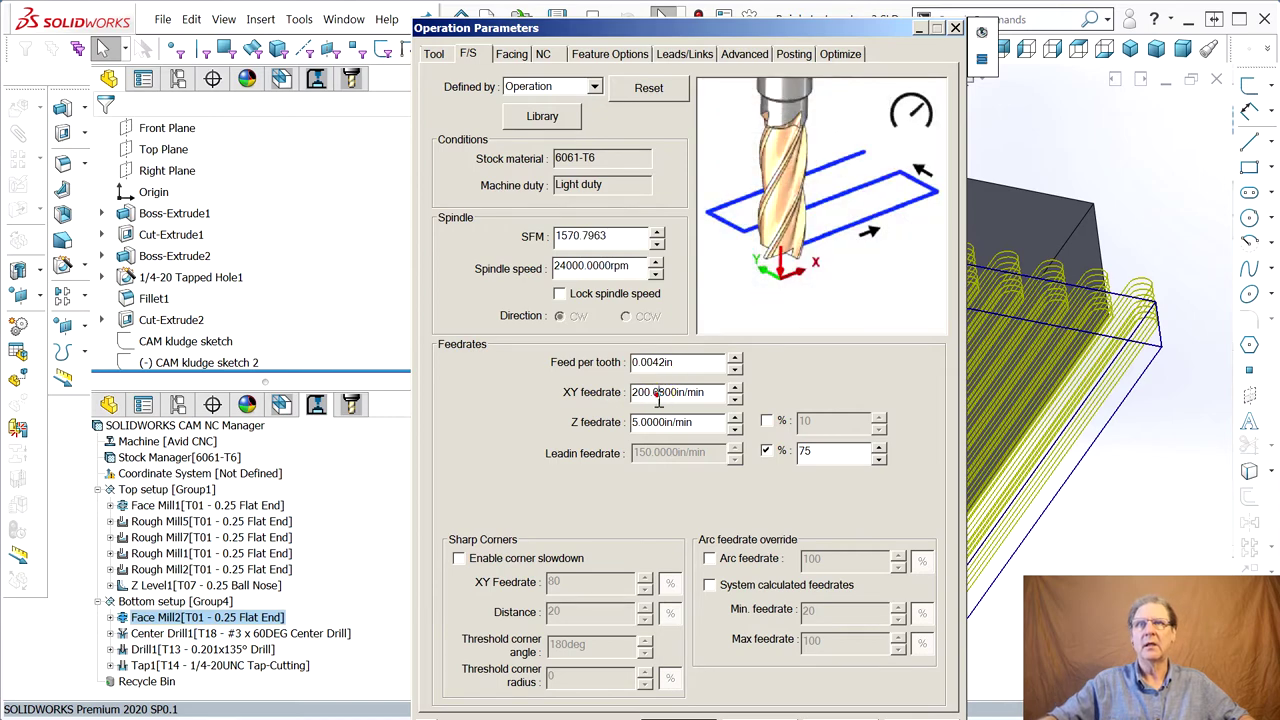
{"action": "key", "text": "Return"}
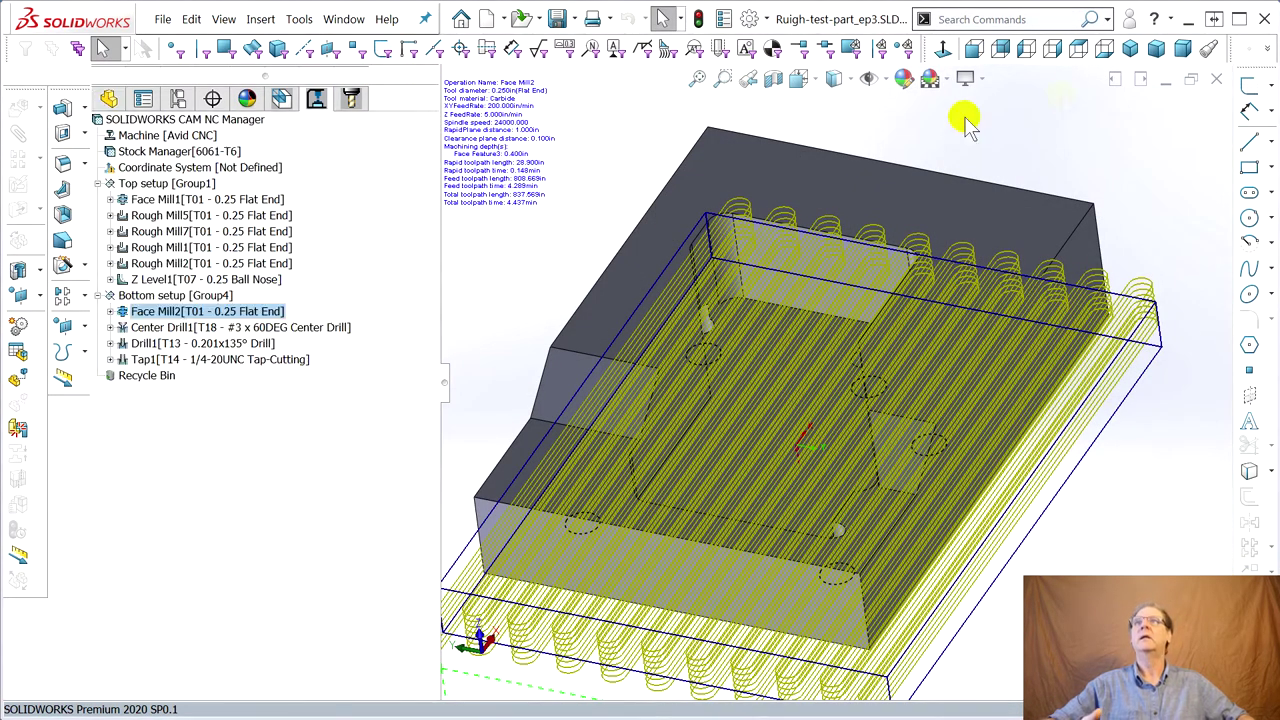
{"action": "left_click", "coordinate": [128, 140]}
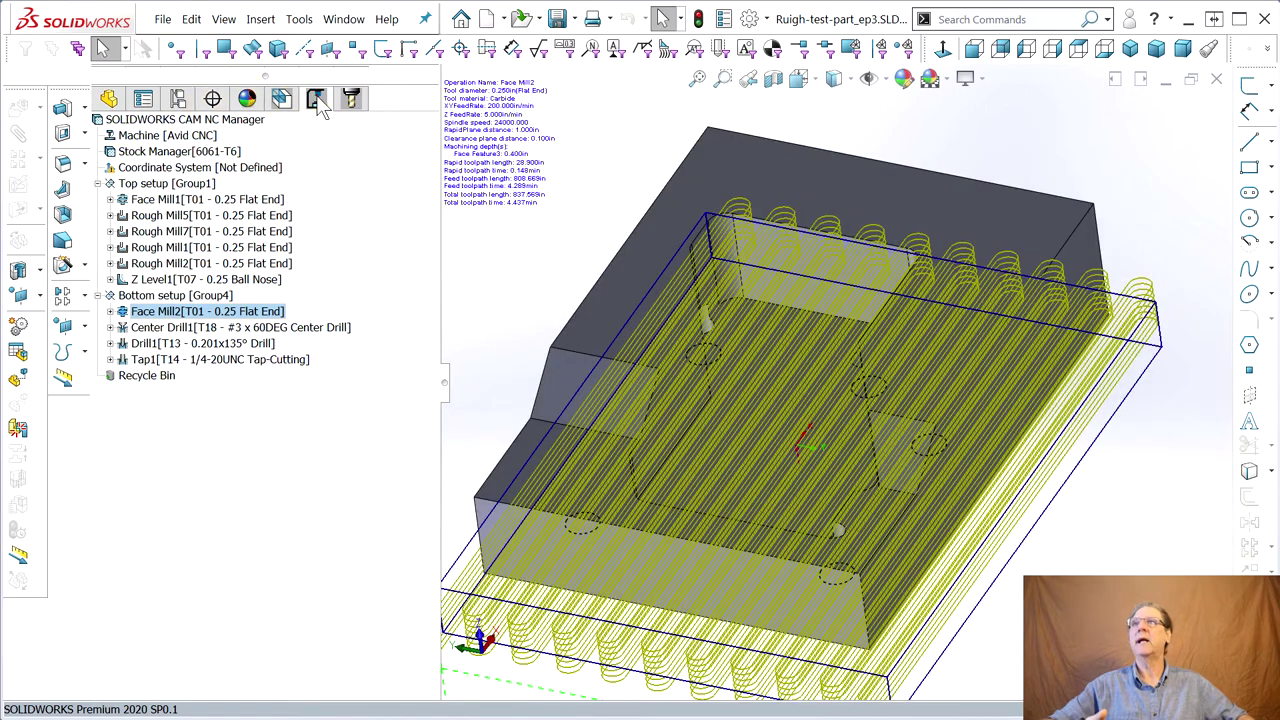
Regenerate the toolpaths for all operations from NC Manager and clear the stock display.
{"action": "right_click", "coordinate": [143, 120]}
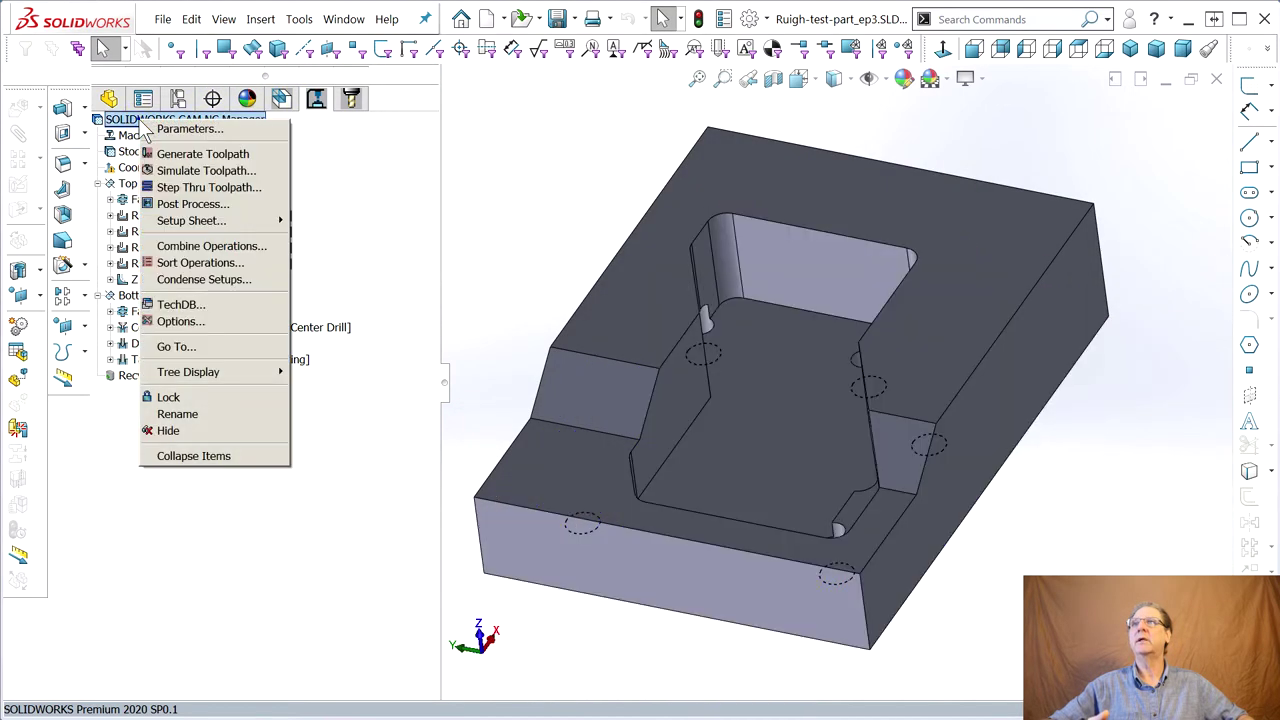
{"action": "left_click", "coordinate": [185, 153]}
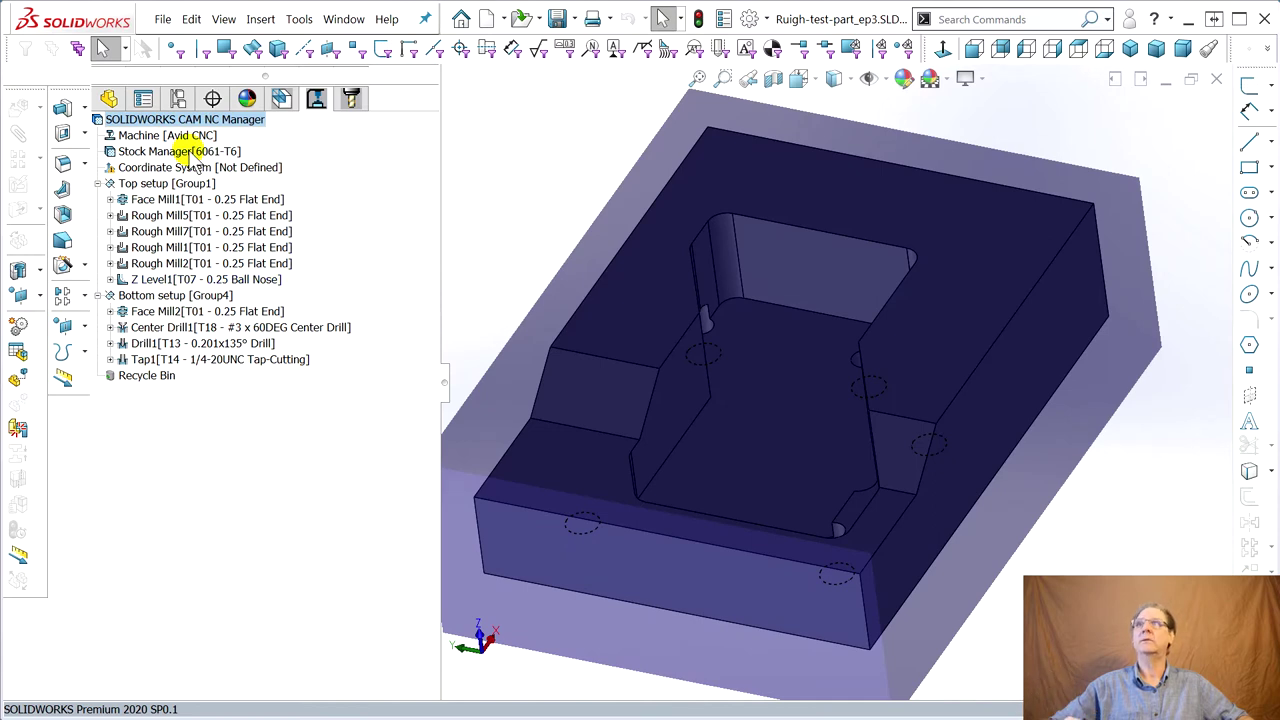
{"action": "left_click", "coordinate": [150, 121]}
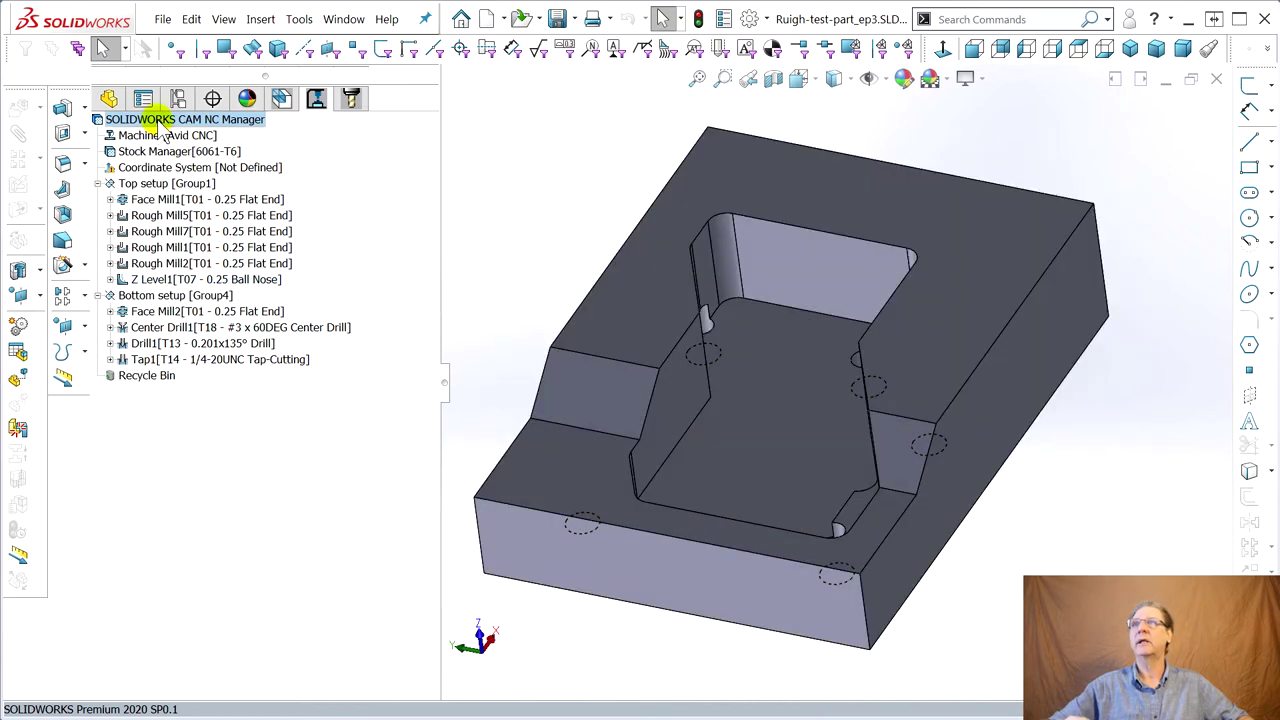
Review the toolpath statistics, now about 15.755 minutes total machining time, then close them.
{"action": "right_click", "coordinate": [157, 120]}
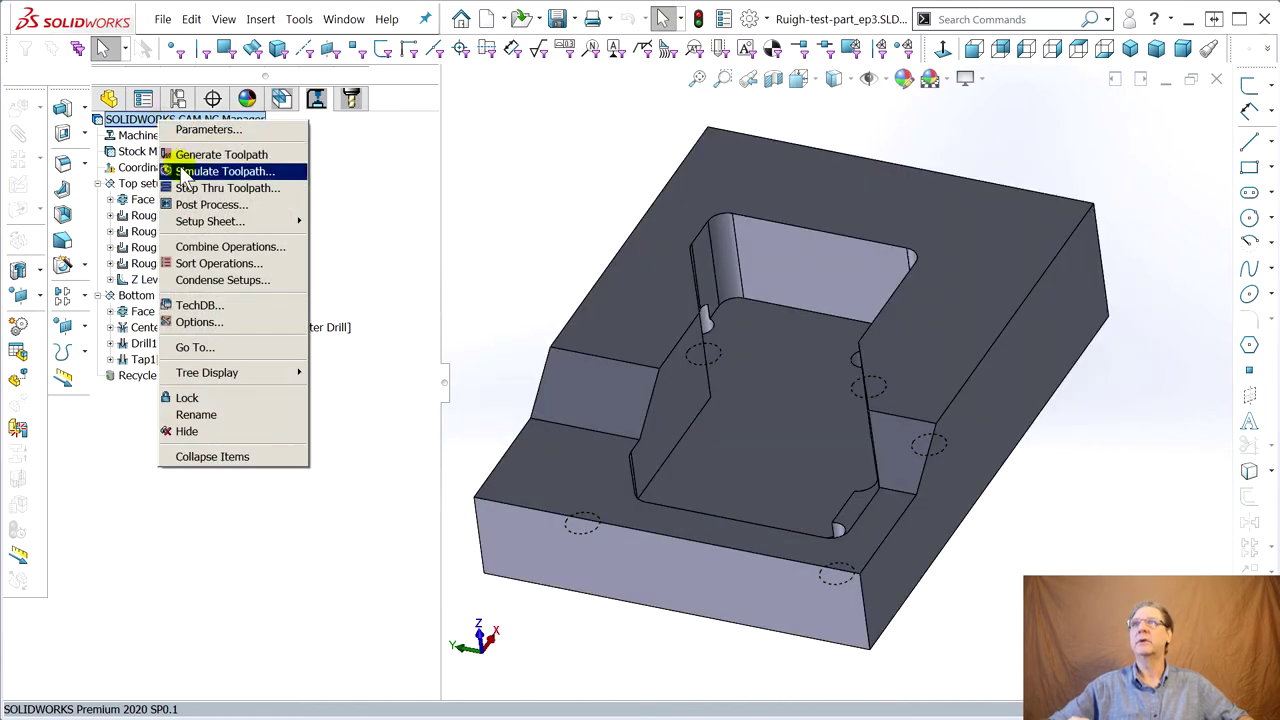
{"action": "left_click", "coordinate": [186, 129]}
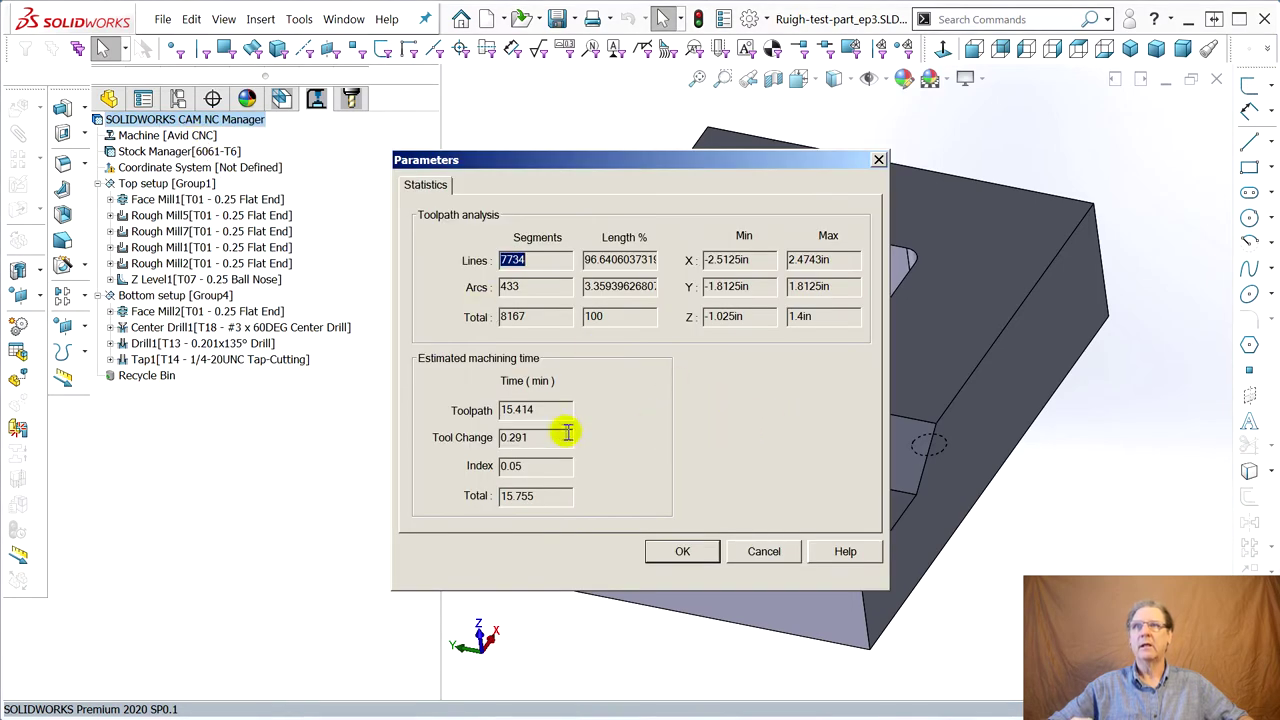
{"action": "left_click", "coordinate": [683, 552]}
{"action": "mouse_move", "coordinate": [235, 368]}
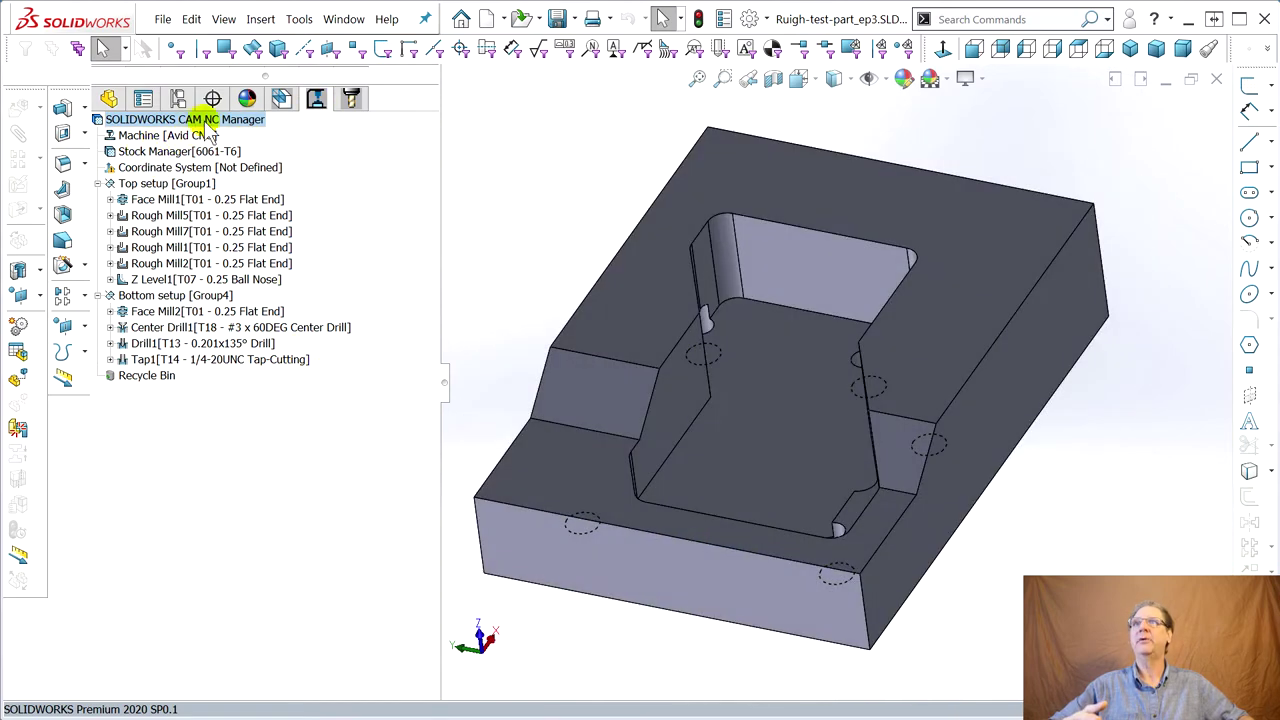
Simulate all toolpaths and inspect Rough Mill1's feed collision between the T01 shoulder and stock.
{"action": "left_click", "coordinate": [230, 175]}
{"action": "left_click", "coordinate": [220, 266]}
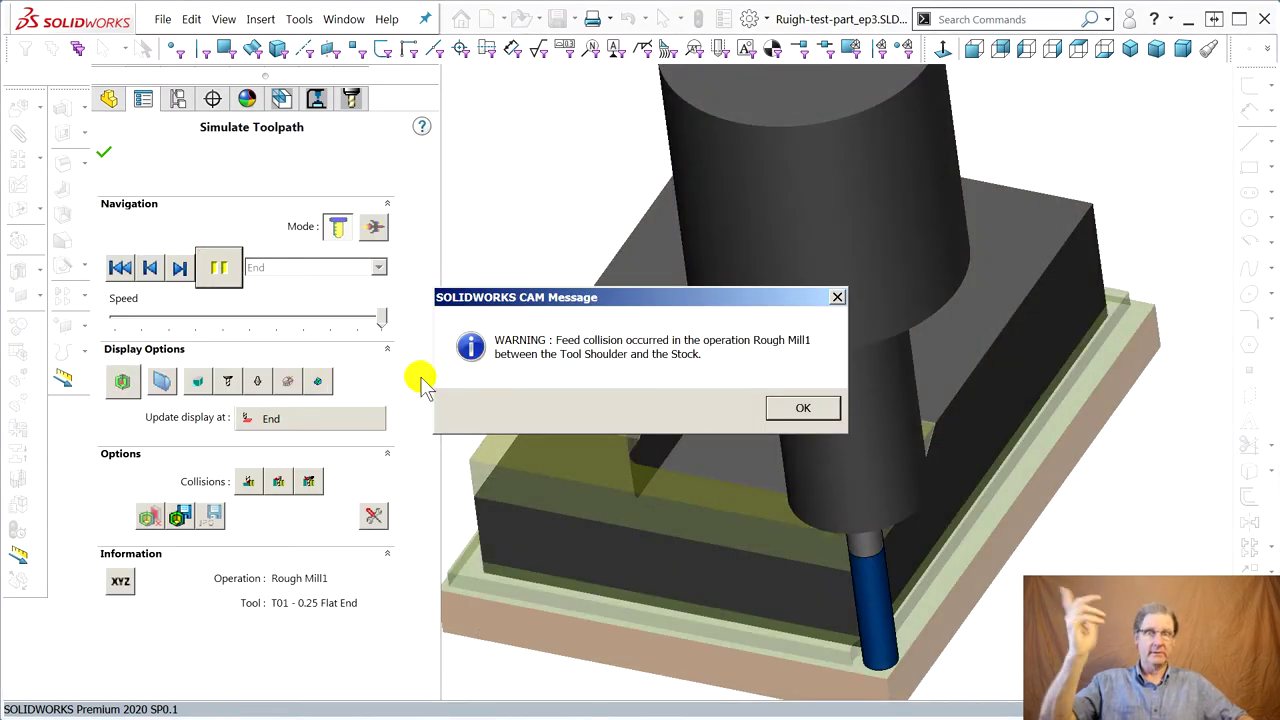
{"action": "left_click", "coordinate": [806, 405]}
{"action": "middle_click_drag", "start_coordinate": [726, 486], "coordinate": [757, 422]}
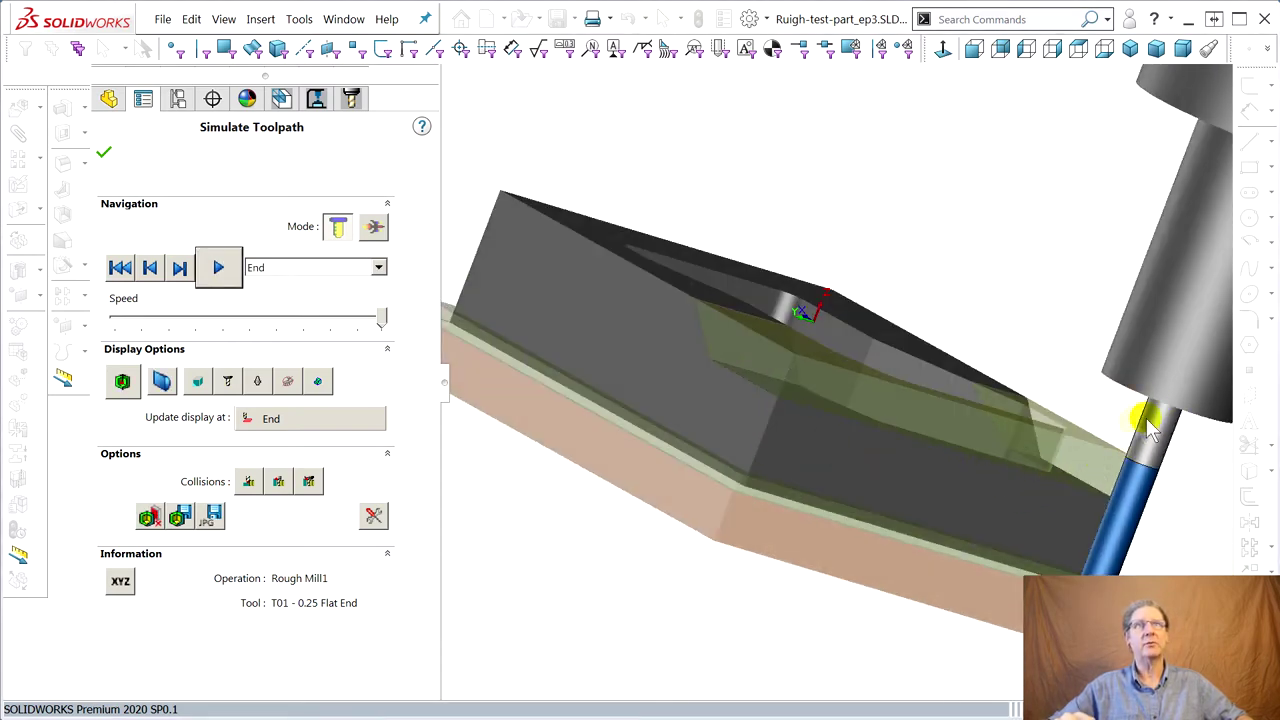
{"action": "middle_click_drag", "start_coordinate": [930, 448], "coordinate": [655, 326]}
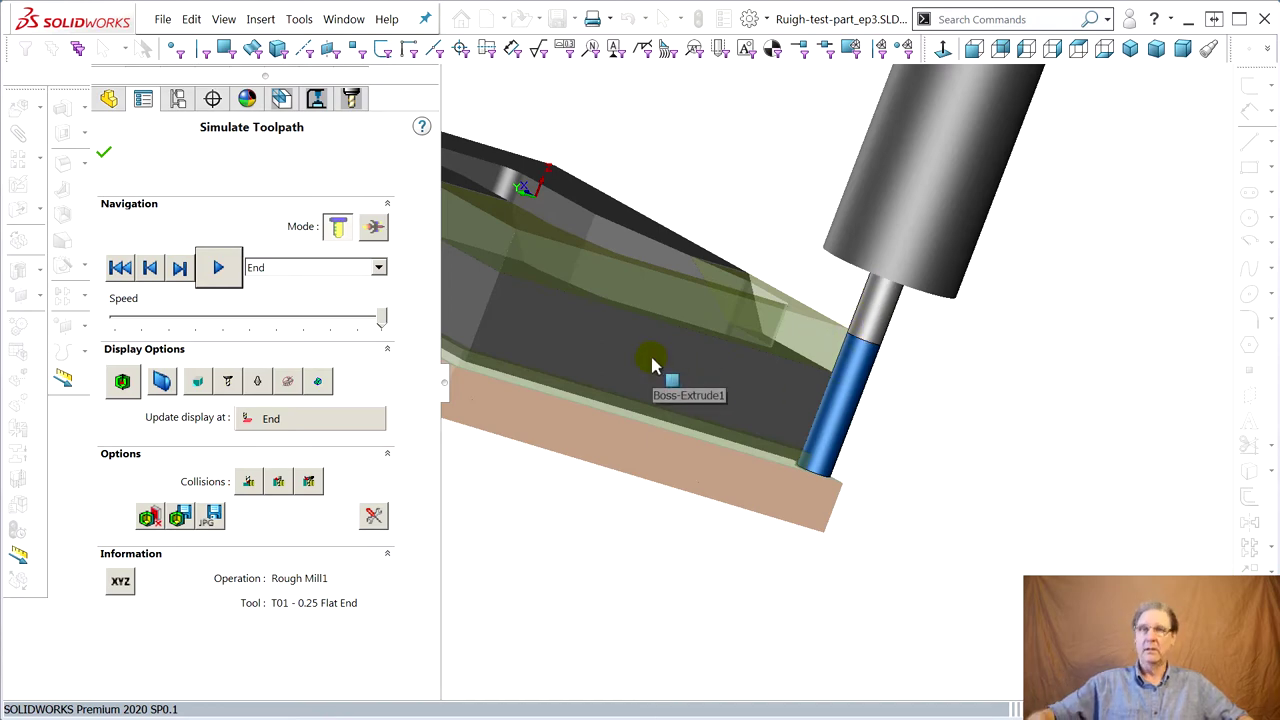
{"action": "middle_click_drag", "start_coordinate": [666, 363], "coordinate": [728, 408]}
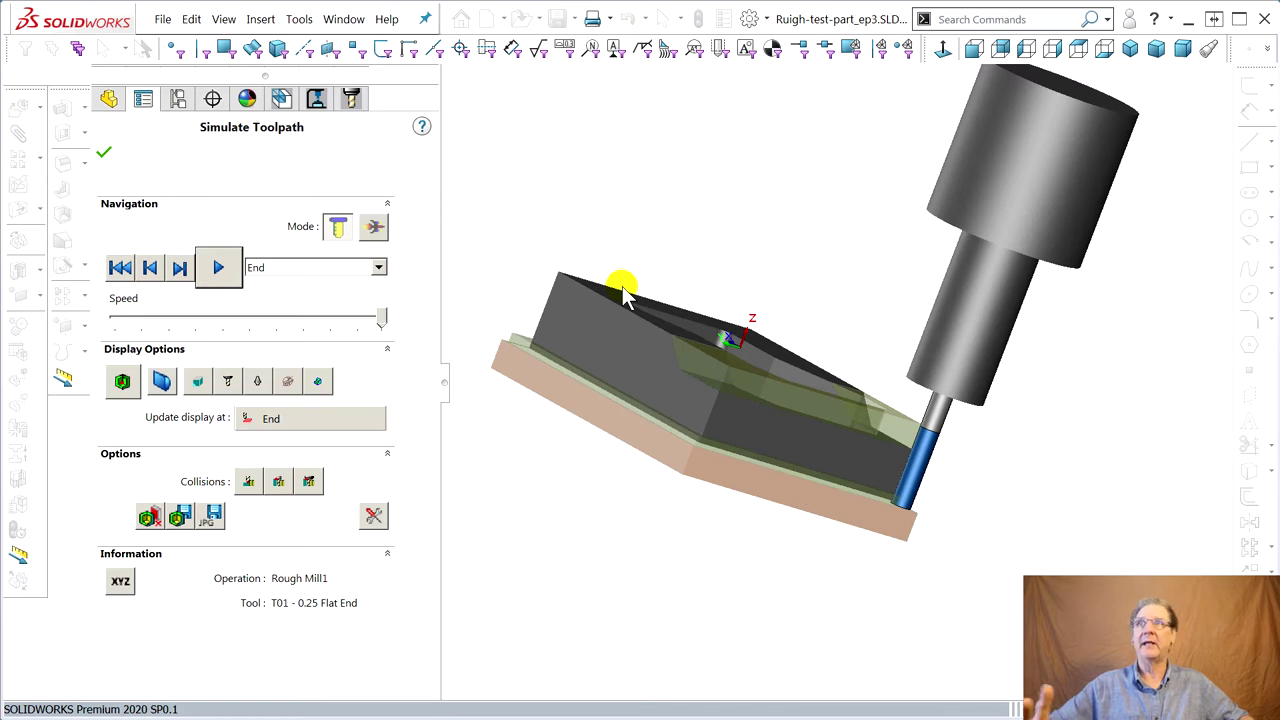
{"action": "left_click", "coordinate": [350, 98]}
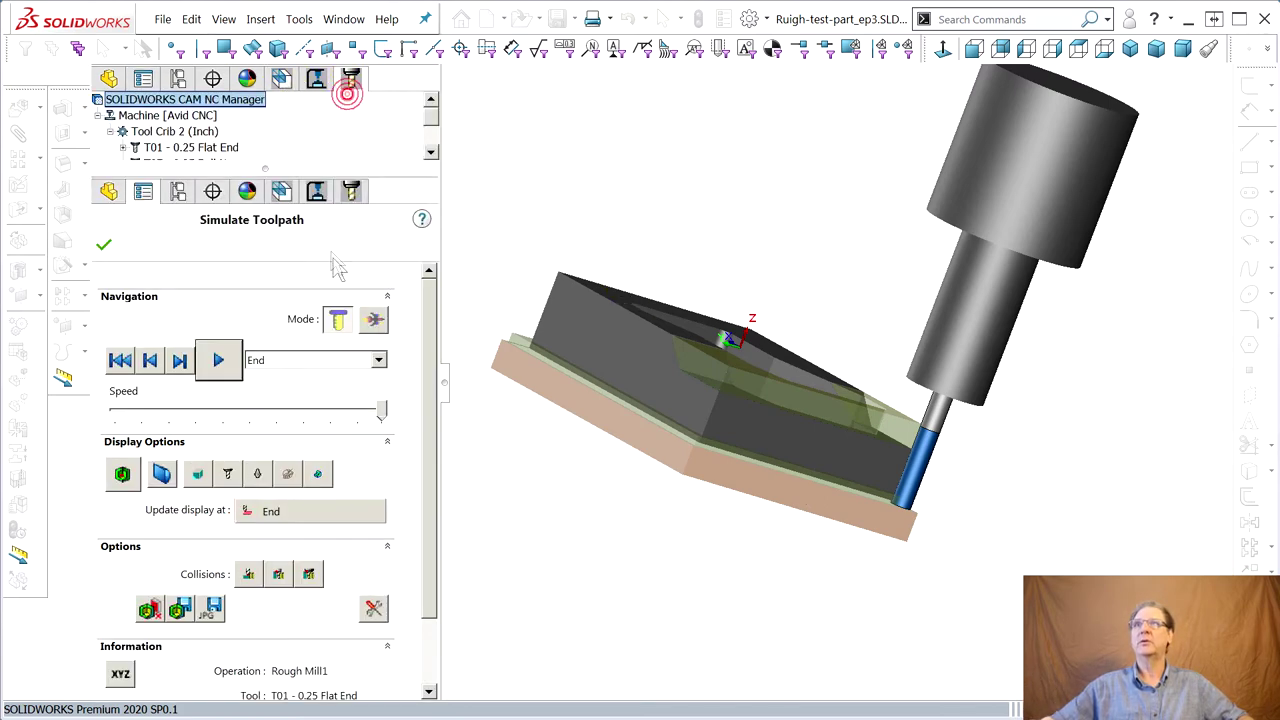
{"action": "left_click", "coordinate": [102, 247]}
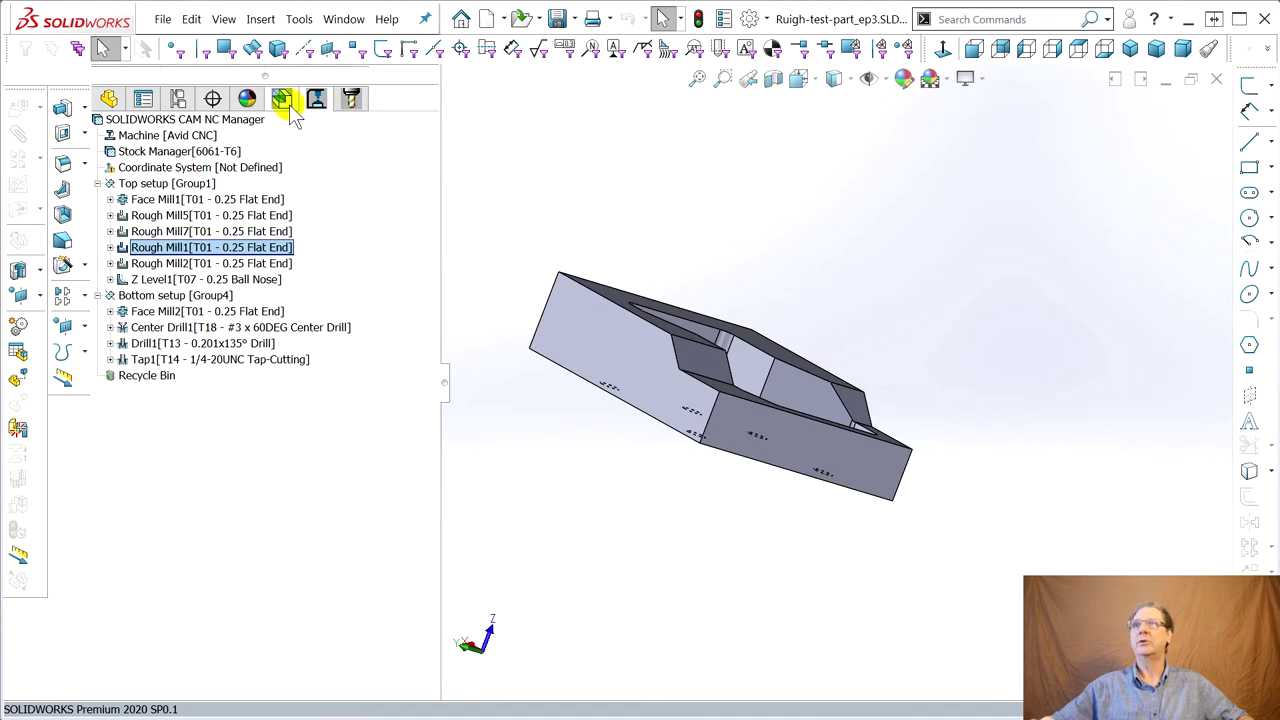
Give the T01 0.25 flat end mill a 1.5in flute length and 3.5in overall length.
{"action": "left_click", "coordinate": [352, 98]}
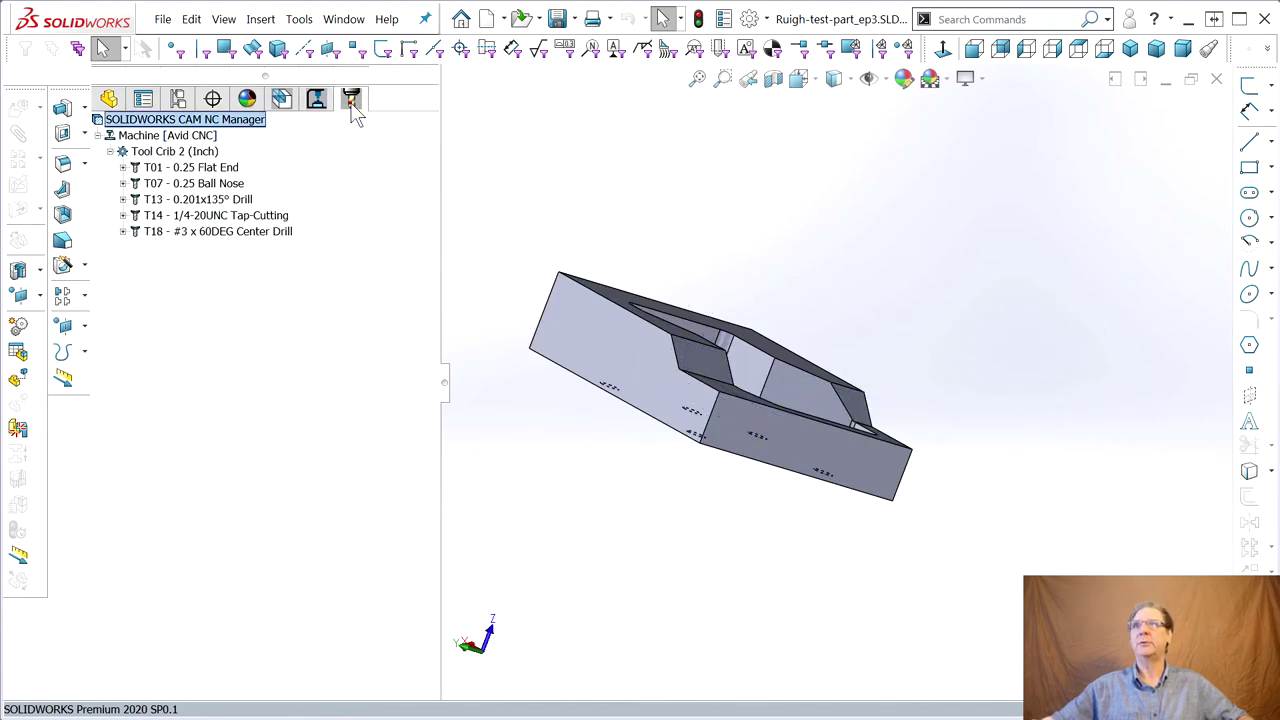
{"action": "double_click", "coordinate": [170, 168]}
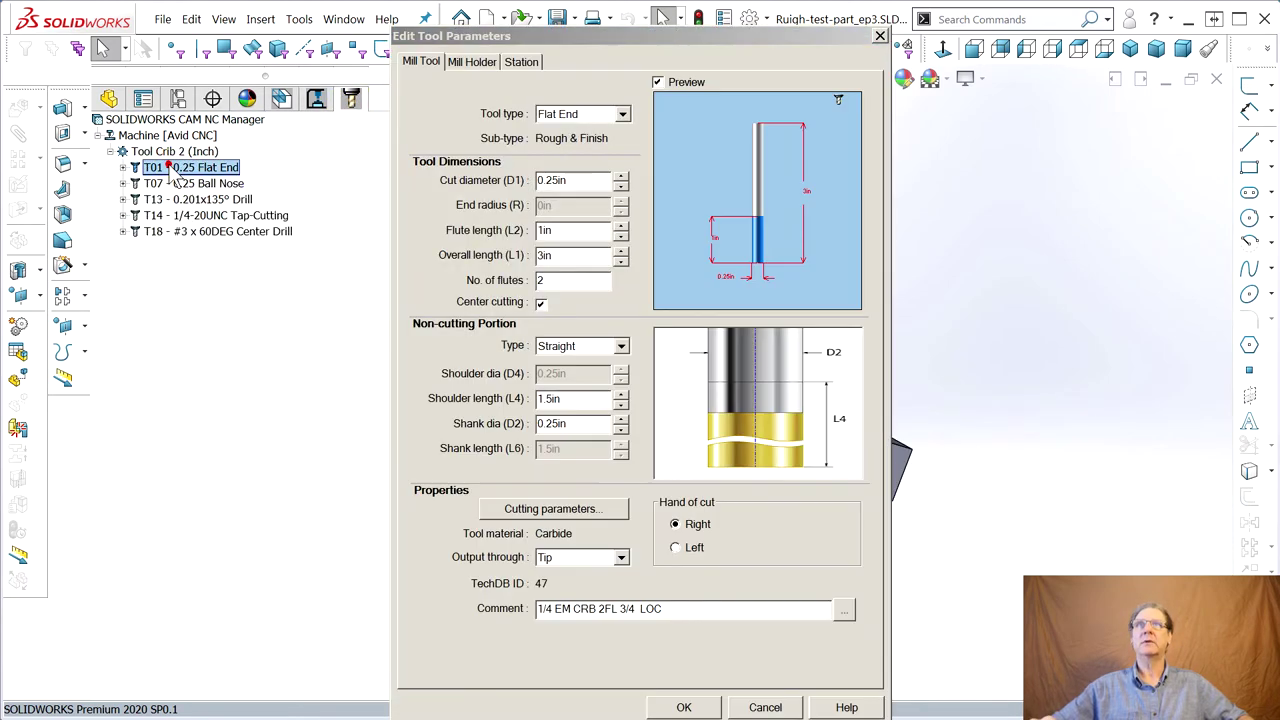
{"action": "left_click", "coordinate": [544, 230]}
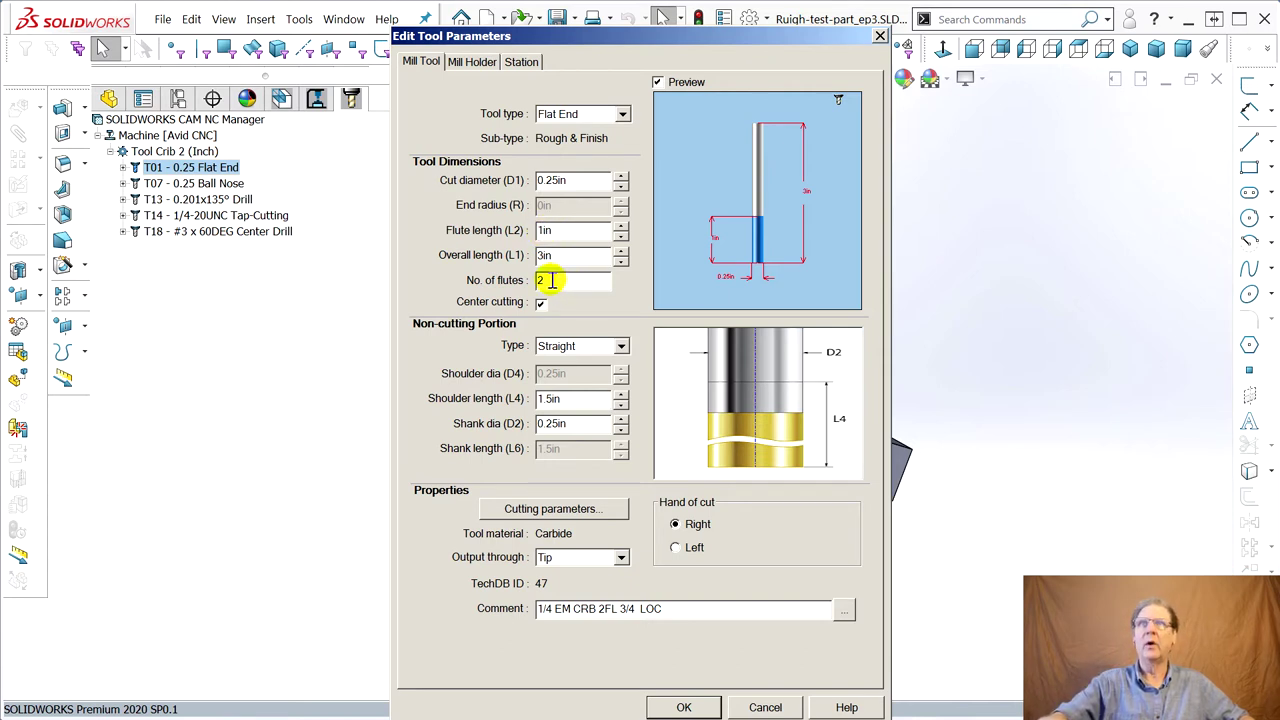
{"action": "left_click", "coordinate": [547, 230]}
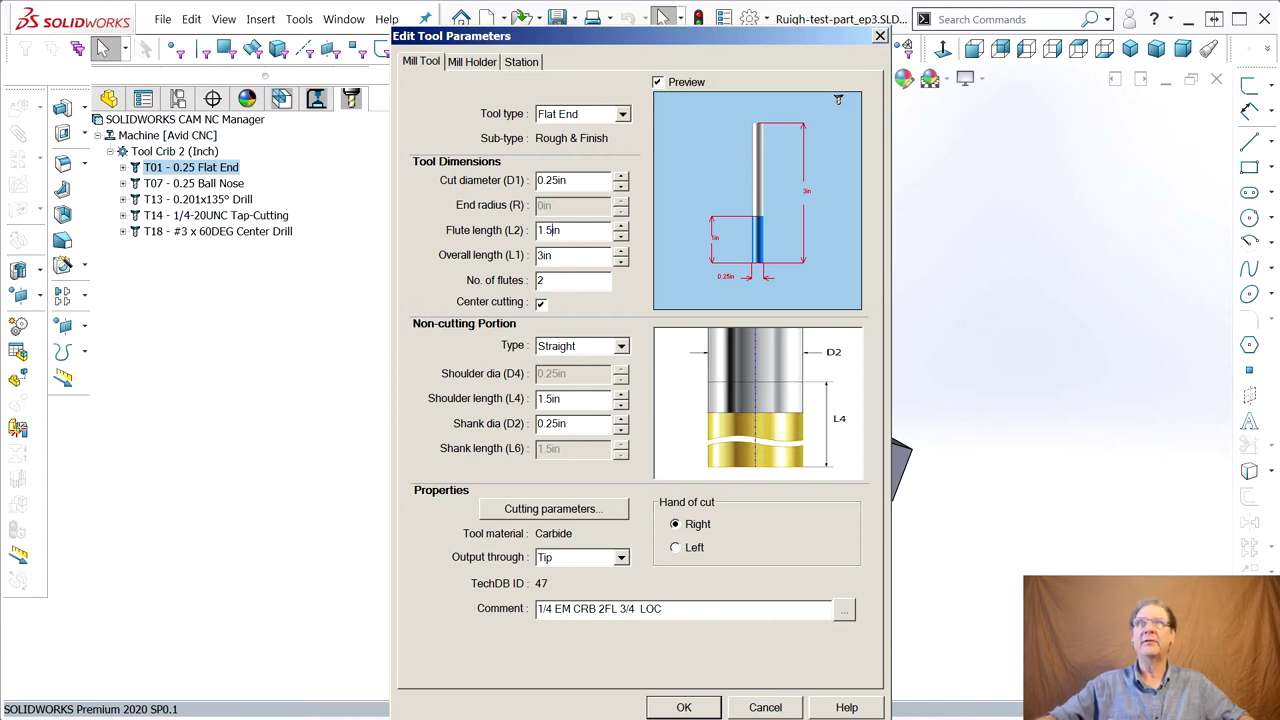
{"action": "left_click", "coordinate": [557, 258]}
{"action": "left_click", "coordinate": [566, 284]}
{"action": "left_click", "coordinate": [546, 256]}
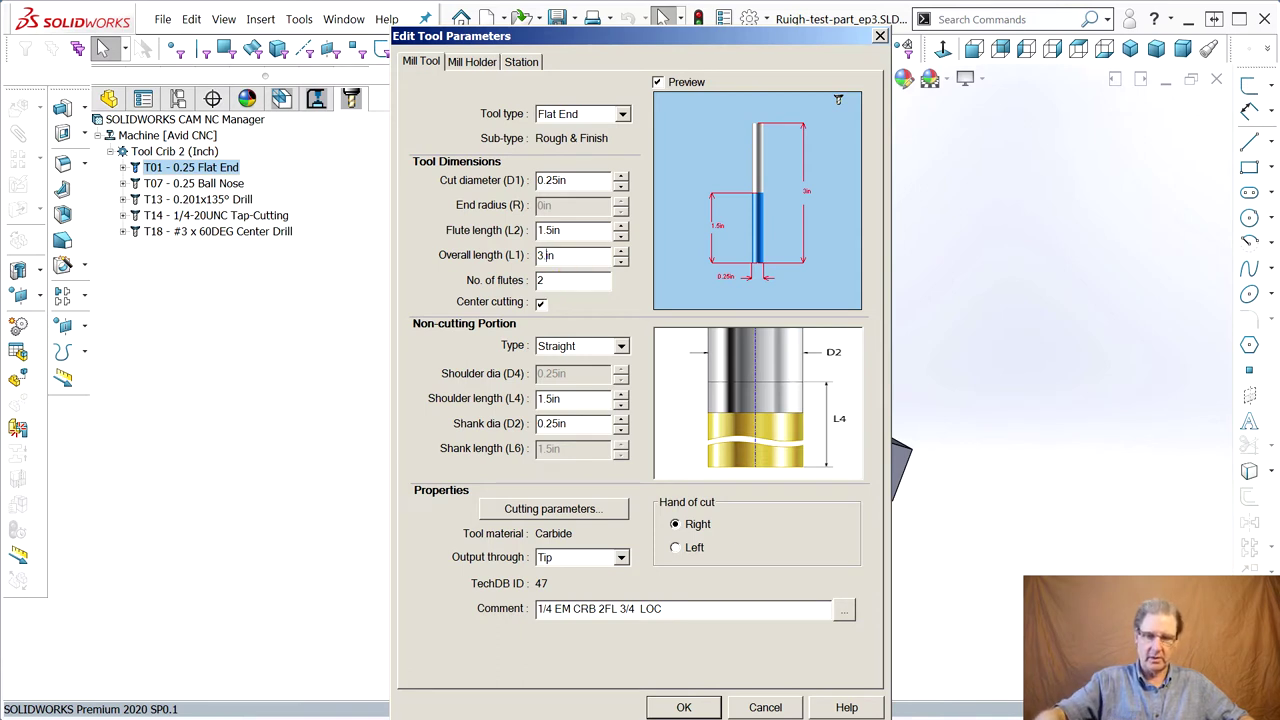
{"action": "left_click", "coordinate": [588, 234]}
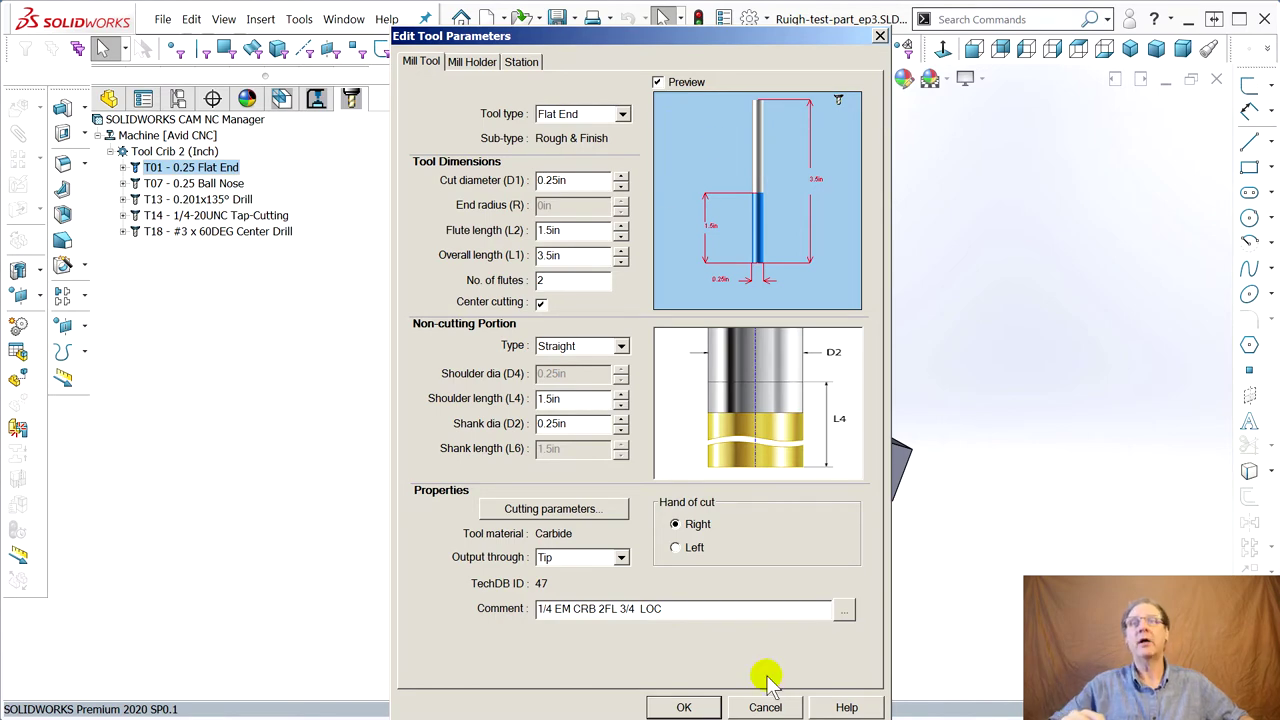
{"action": "left_click_drag", "start_coordinate": [657, 36], "coordinate": [1279, 40]}
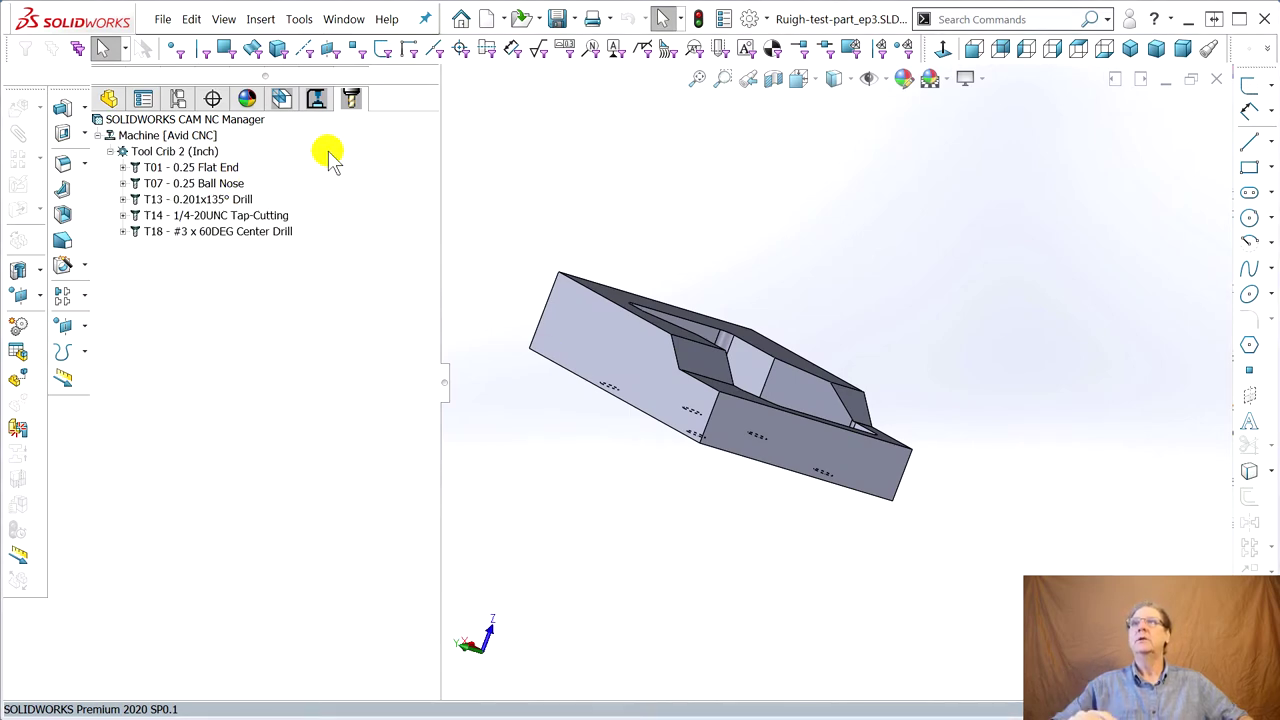
{"action": "left_click", "coordinate": [316, 98]}
Regenerate all toolpaths with the longer T01 and simulate them collision-free, comparing stock to the part.
{"action": "right_click", "coordinate": [229, 117]}
{"action": "left_click", "coordinate": [313, 157]}
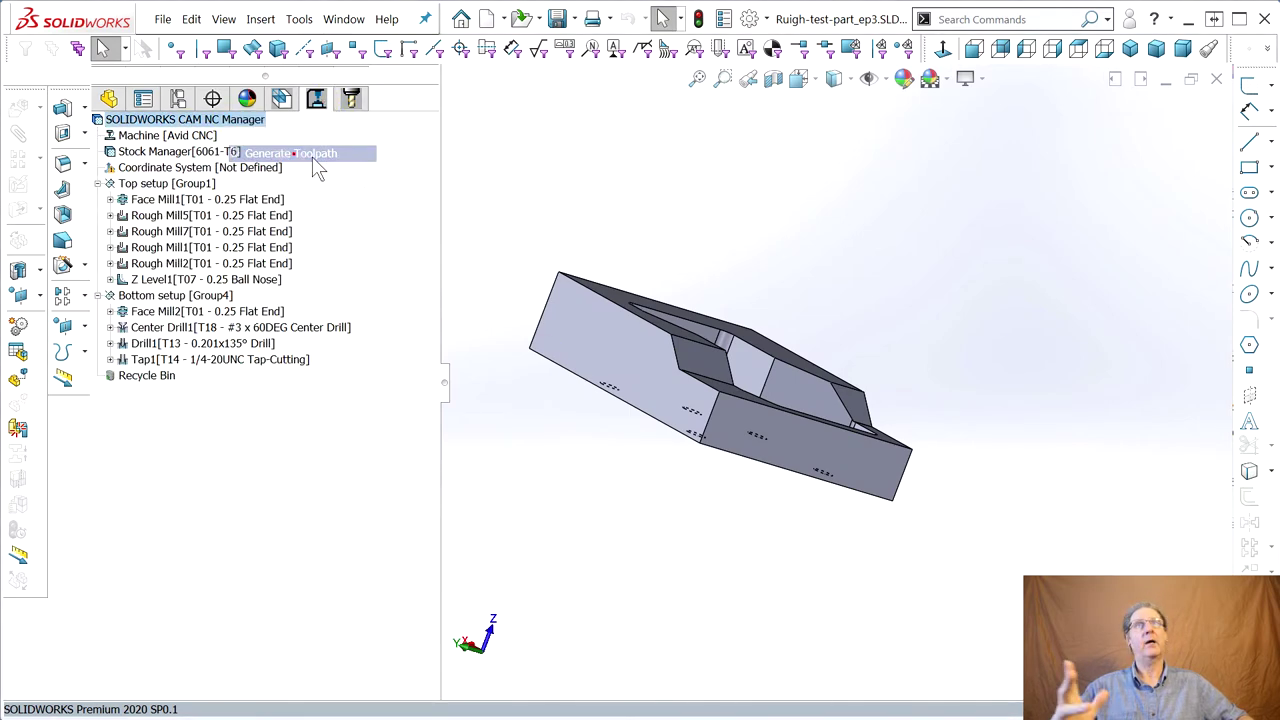
{"action": "right_click", "coordinate": [179, 123]}
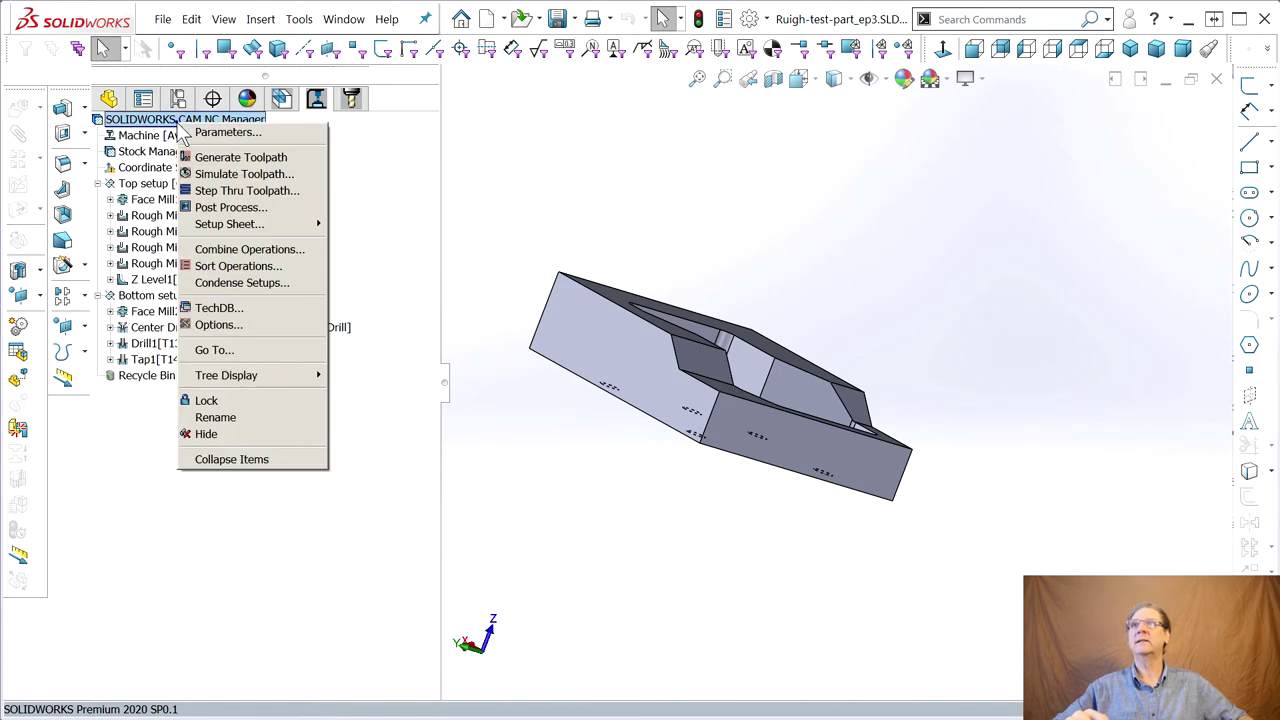
{"action": "left_click", "coordinate": [222, 175]}
{"action": "left_click", "coordinate": [216, 267]}
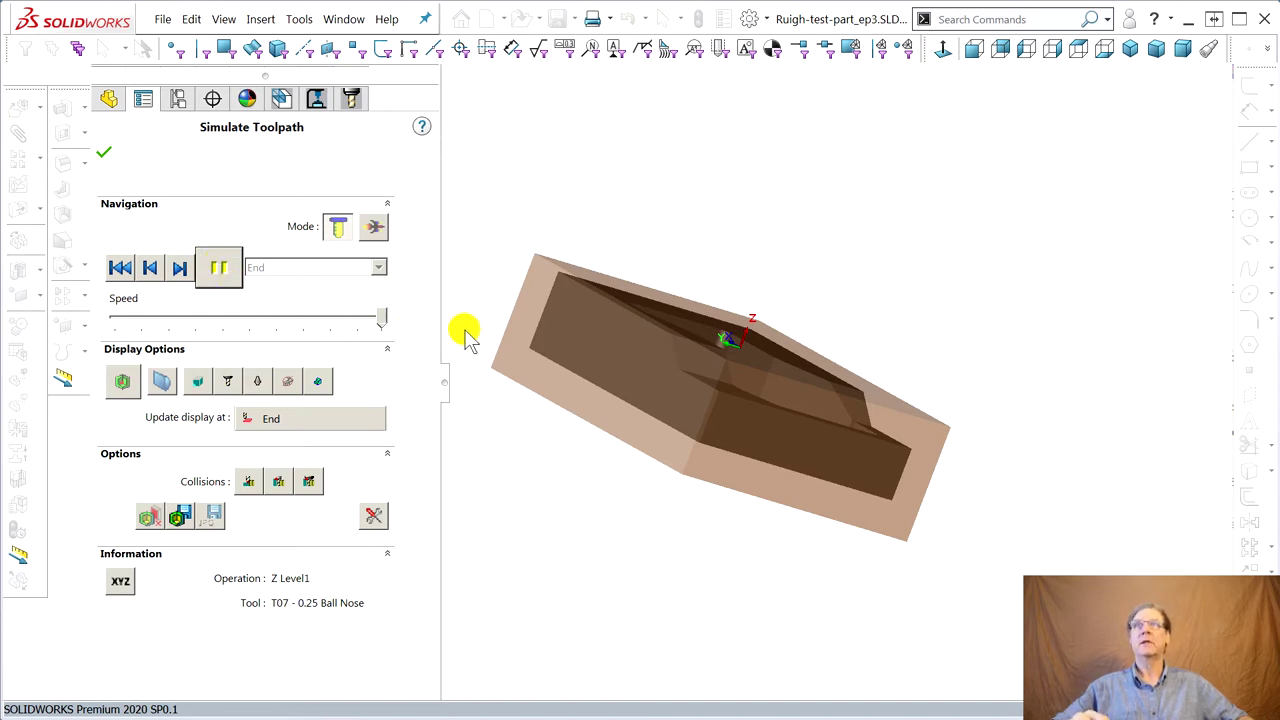
{"action": "middle_click_drag", "start_coordinate": [829, 349], "coordinate": [840, 470]}
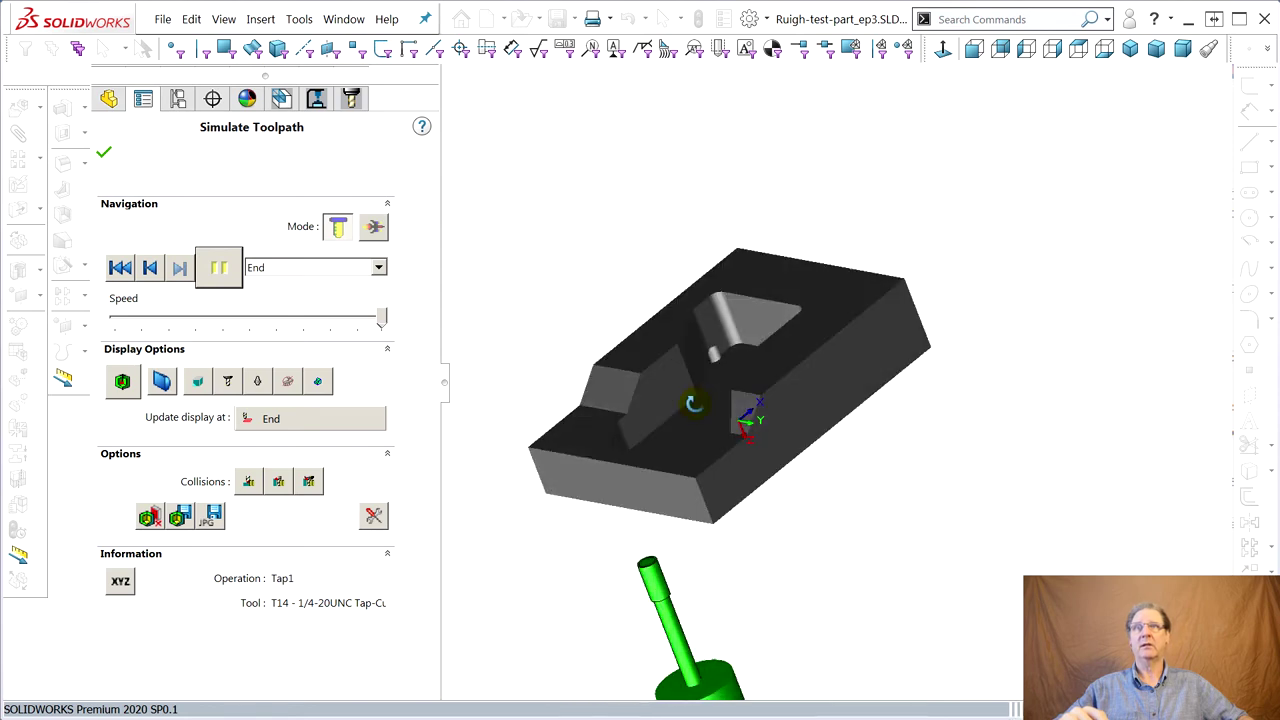
{"action": "left_click", "coordinate": [121, 381]}
{"action": "scroll", "coordinate": [711, 417], "scroll_direction": "down", "scroll_amount": 3}
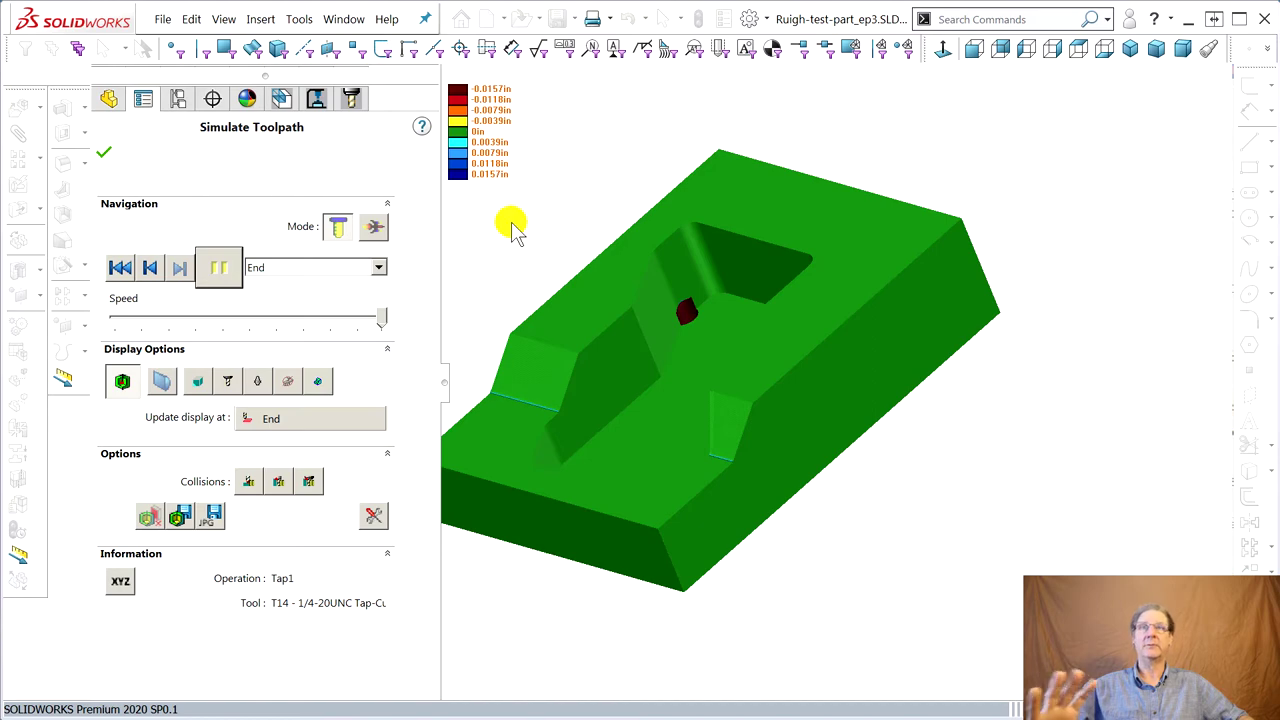
{"action": "left_click", "coordinate": [104, 152]}
{"action": "middle_click_drag", "start_coordinate": [800, 380], "coordinate": [639, 247]}
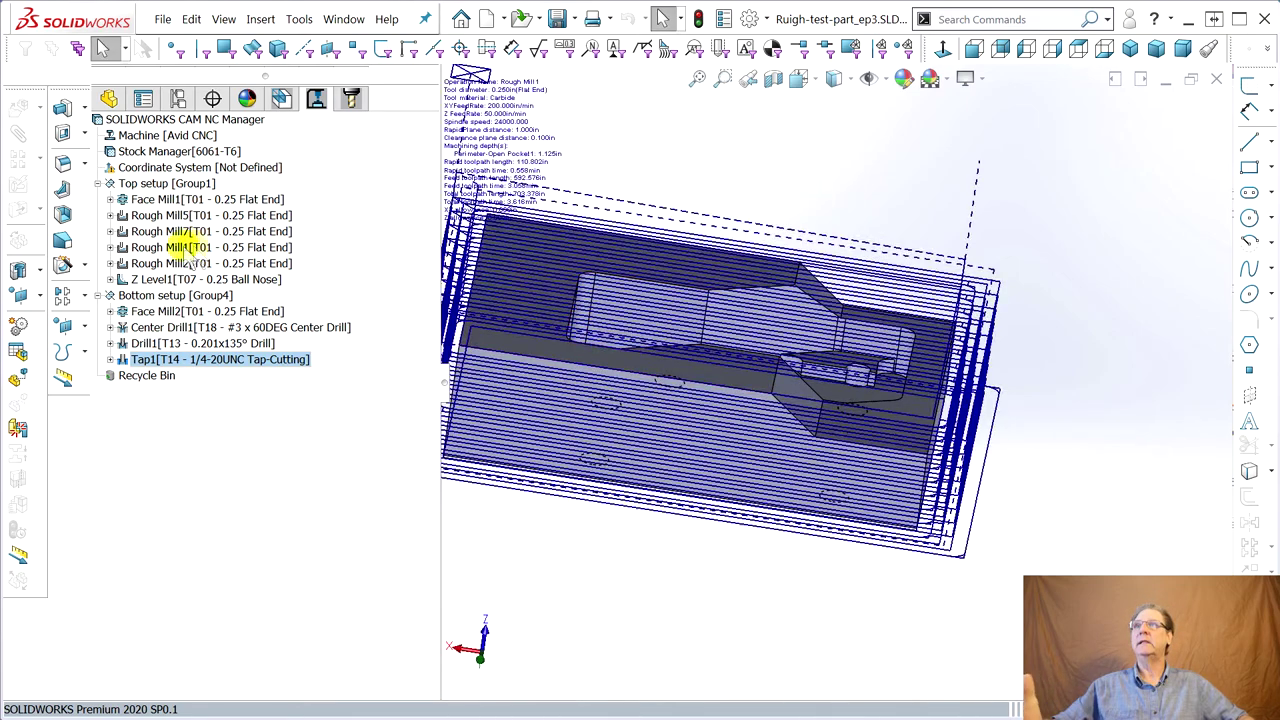
{"action": "mouse_move", "coordinate": [188, 222]}
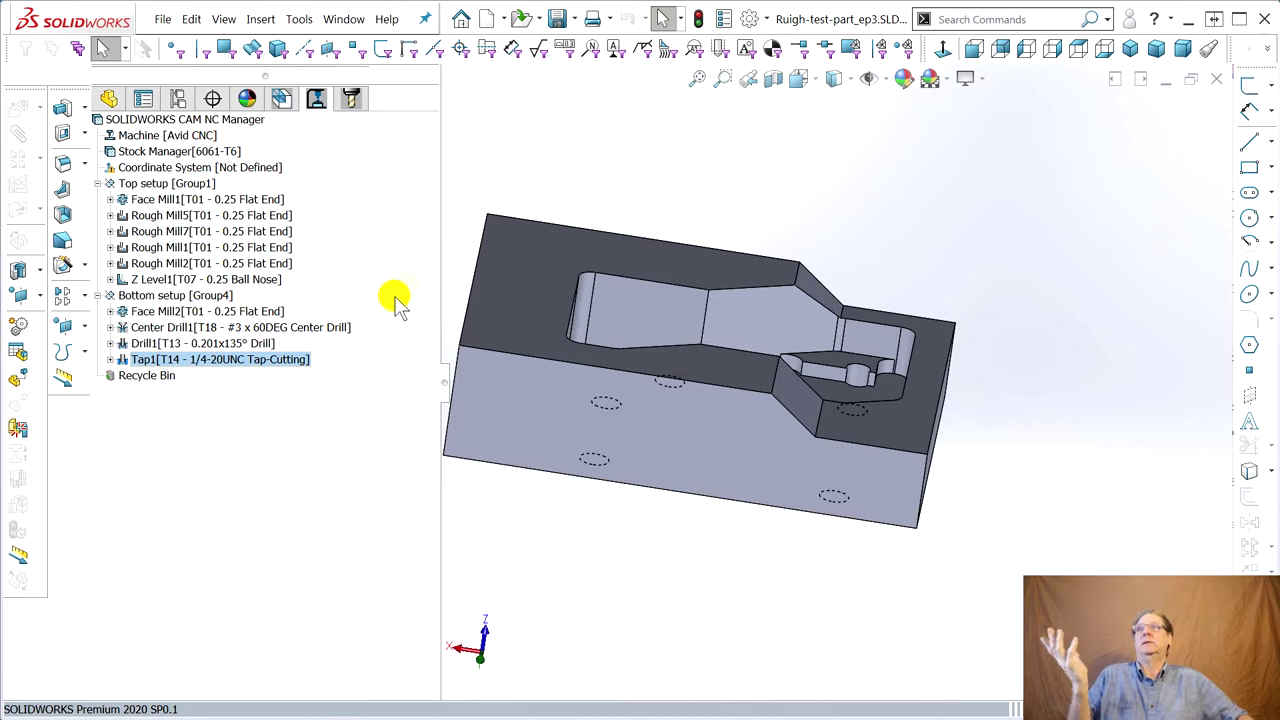
{"action": "mouse_move", "coordinate": [255, 199]}
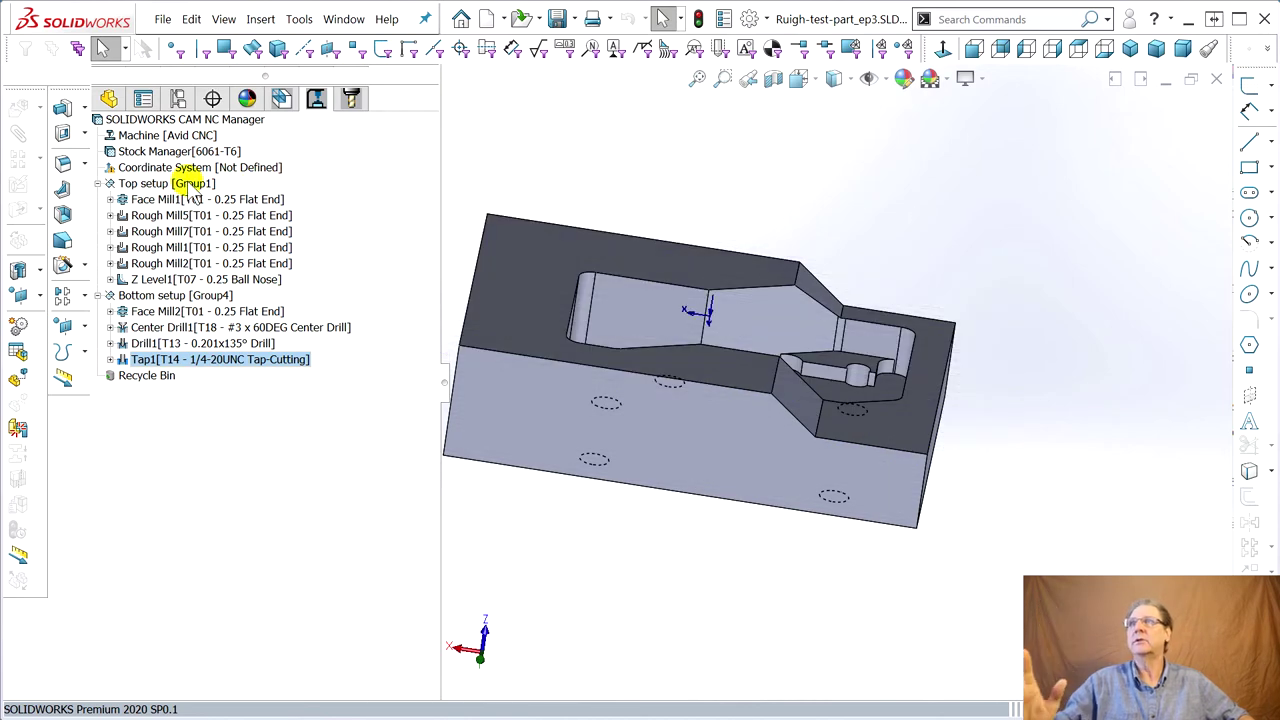
{"action": "mouse_move", "coordinate": [105, 170]}
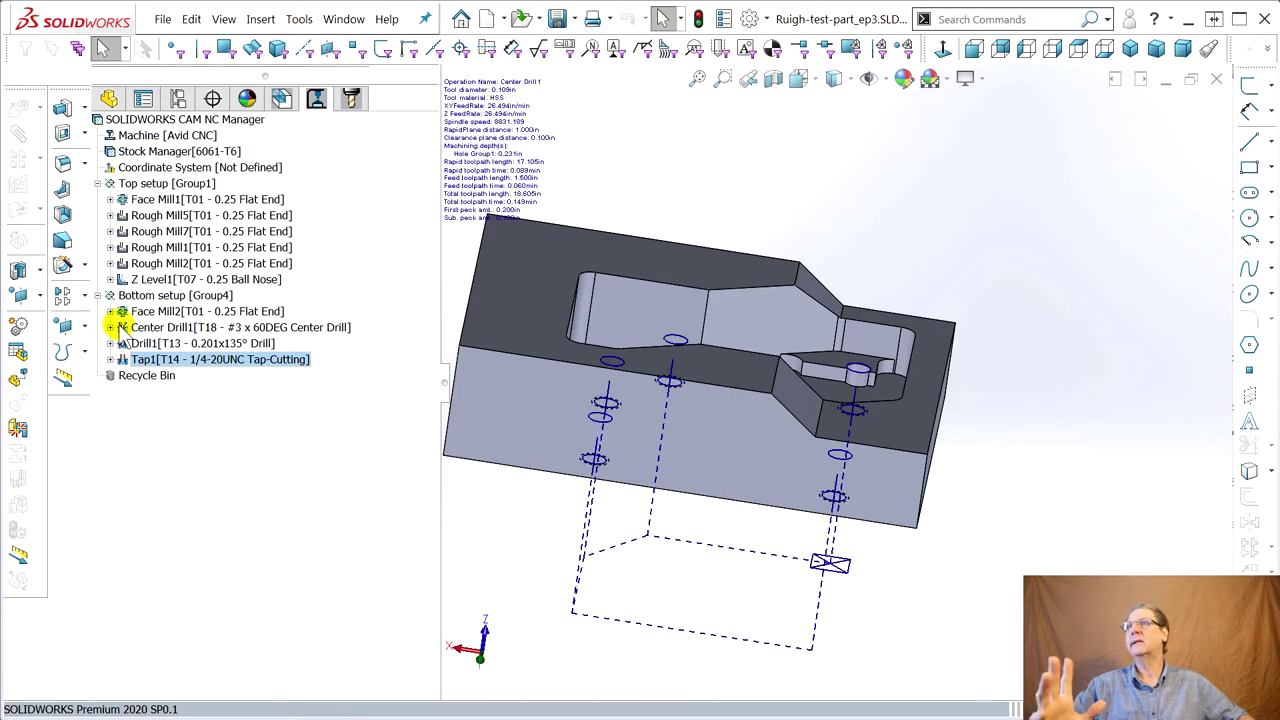
{"action": "double_click", "coordinate": [160, 167]}
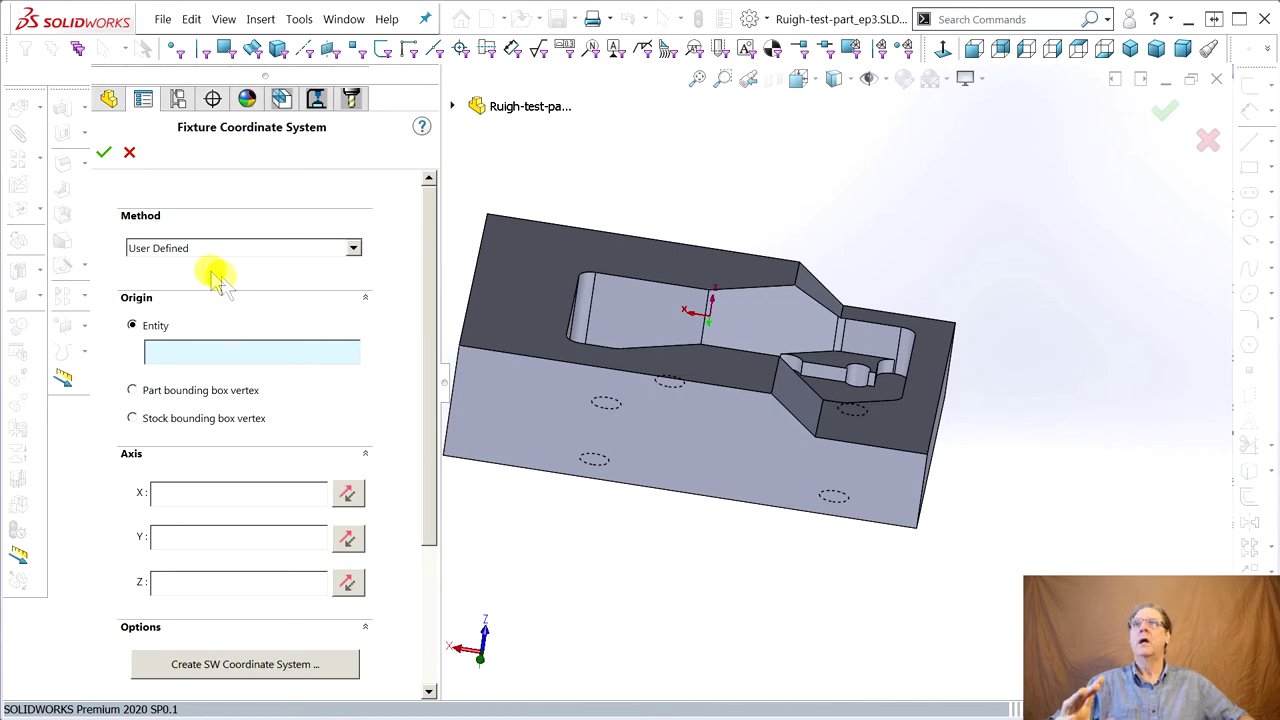
Orbit the model to view the part before defining the fixture coordinate system.
{"action": "left_click_drag", "start_coordinate": [432, 320], "coordinate": [421, 366]}
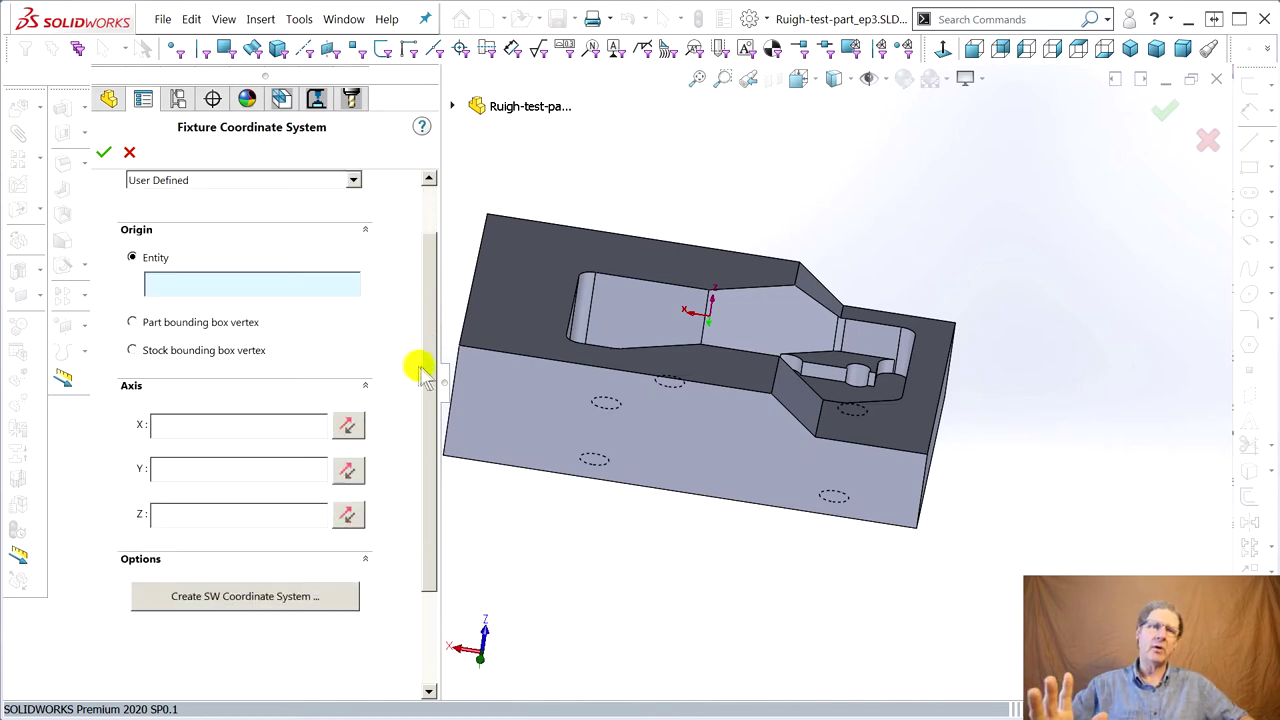
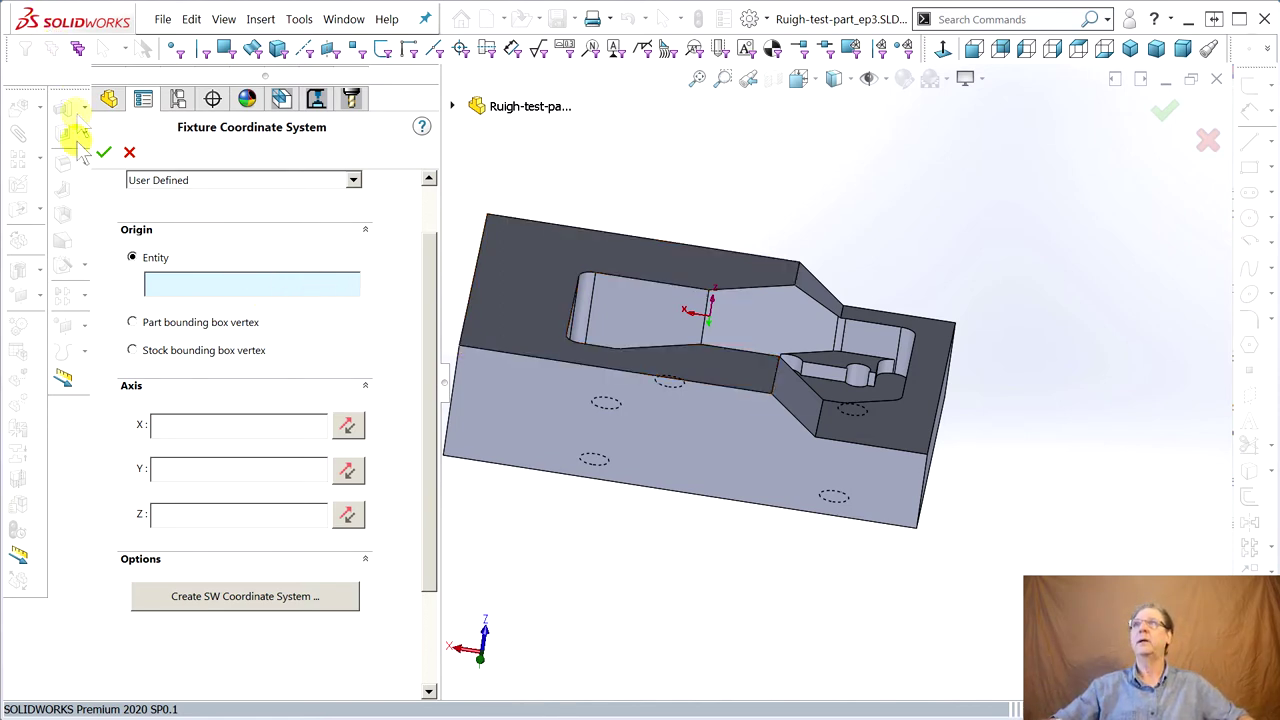
Place the fixture coordinate origin on the stock bounding box's top-left corner vertex.
{"action": "left_click", "coordinate": [130, 351]}
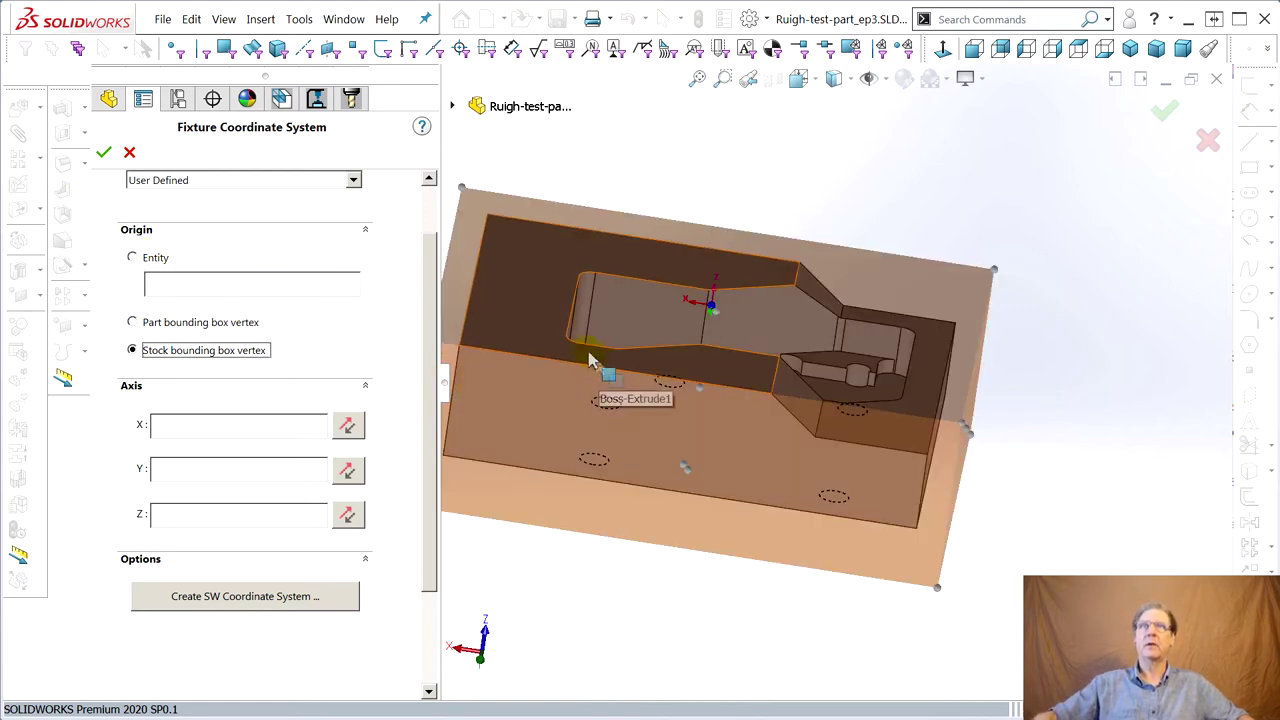
{"action": "scroll", "coordinate": [551, 355], "scroll_direction": "up", "scroll_amount": 2}
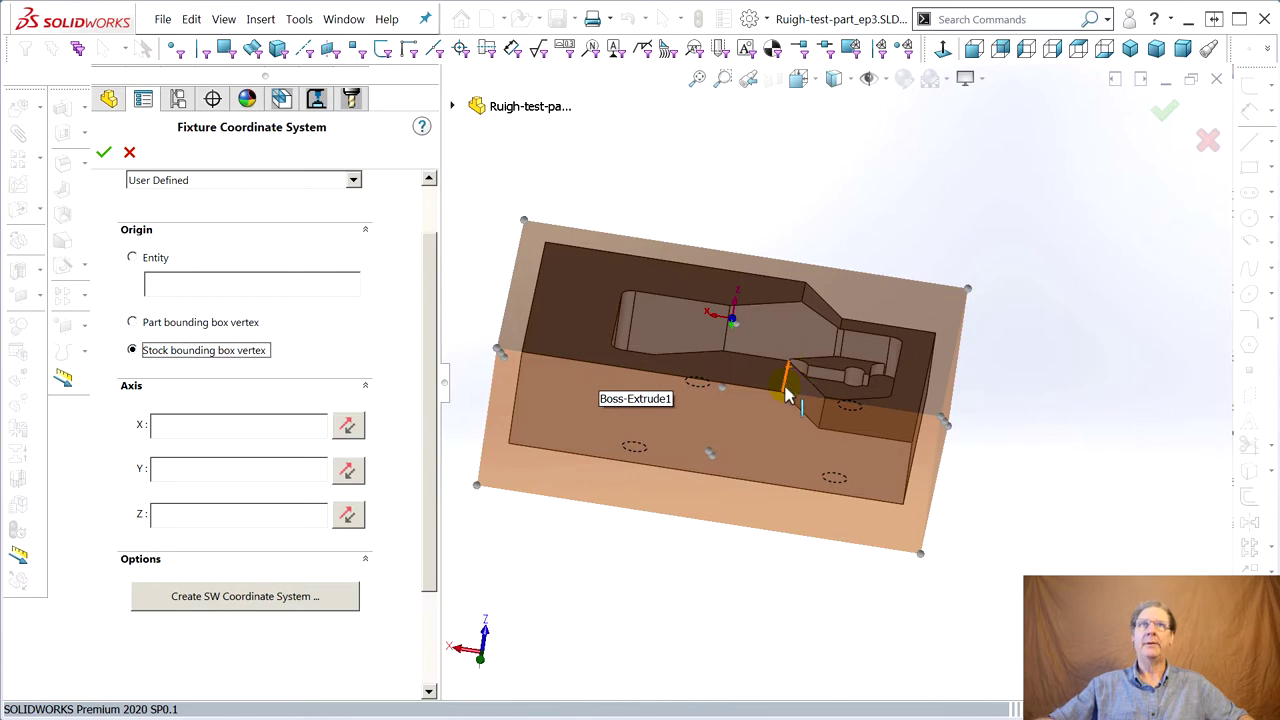
{"action": "mouse_move", "coordinate": [708, 452]}
{"action": "middle_mouse_down"}
{"action": "mouse_move", "coordinate": [723, 474]}
{"action": "mouse_move", "coordinate": [706, 458]}
{"action": "mouse_move", "coordinate": [754, 480]}
{"action": "mouse_move", "coordinate": [700, 448]}
{"action": "mouse_move", "coordinate": [686, 414]}
{"action": "mouse_move", "coordinate": [717, 480]}
{"action": "mouse_move", "coordinate": [737, 437]}
{"action": "mouse_move", "coordinate": [703, 420]}
{"action": "mouse_move", "coordinate": [686, 471]}
{"action": "mouse_move", "coordinate": [717, 429]}
{"action": "middle_mouse_up"}
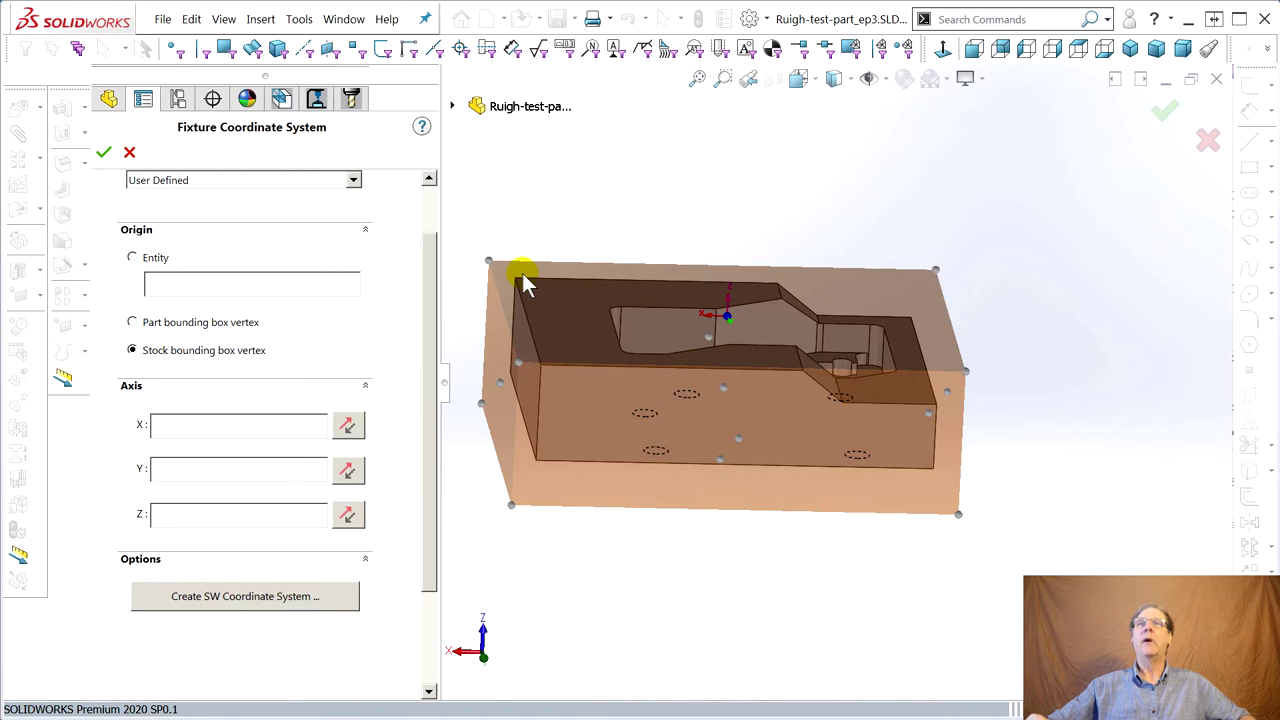
{"action": "middle_click_drag", "start_coordinate": [727, 322], "coordinate": [700, 330]}
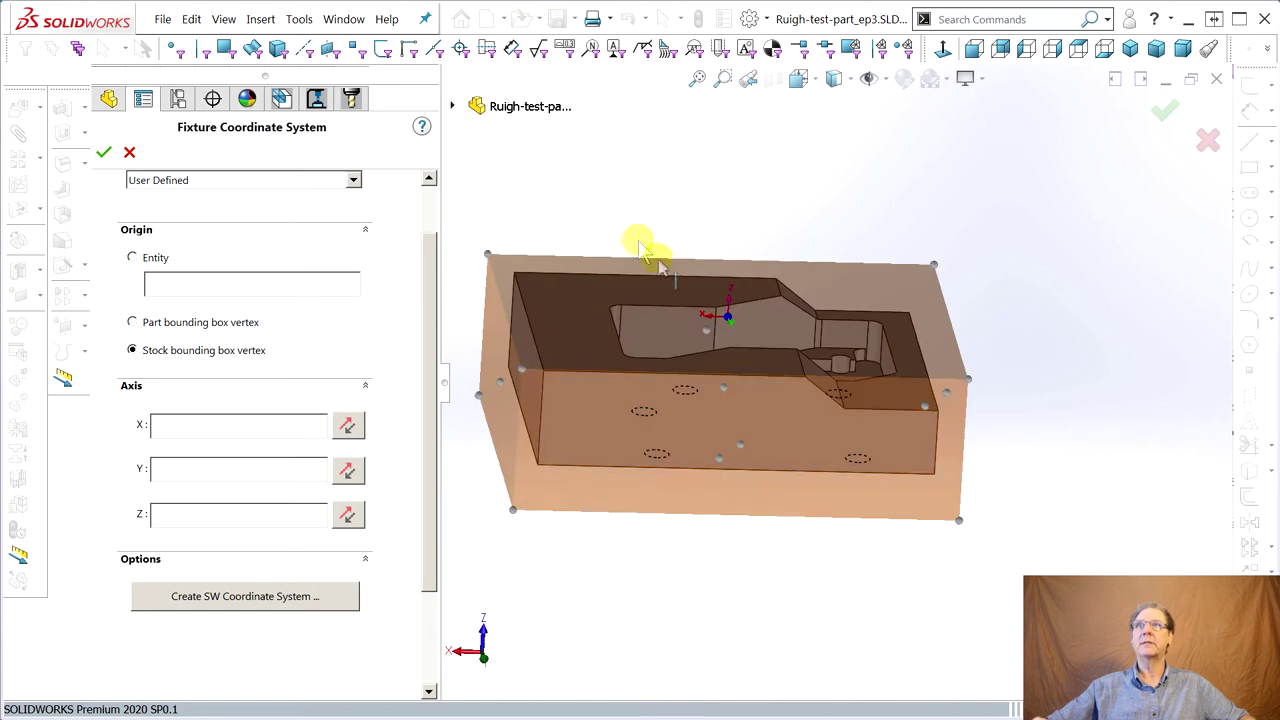
{"action": "left_click", "coordinate": [487, 252]}
Orbit the model to verify the new origin and begin choosing the X-axis edge.
{"action": "middle_click_drag", "start_coordinate": [628, 423], "coordinate": [606, 503]}
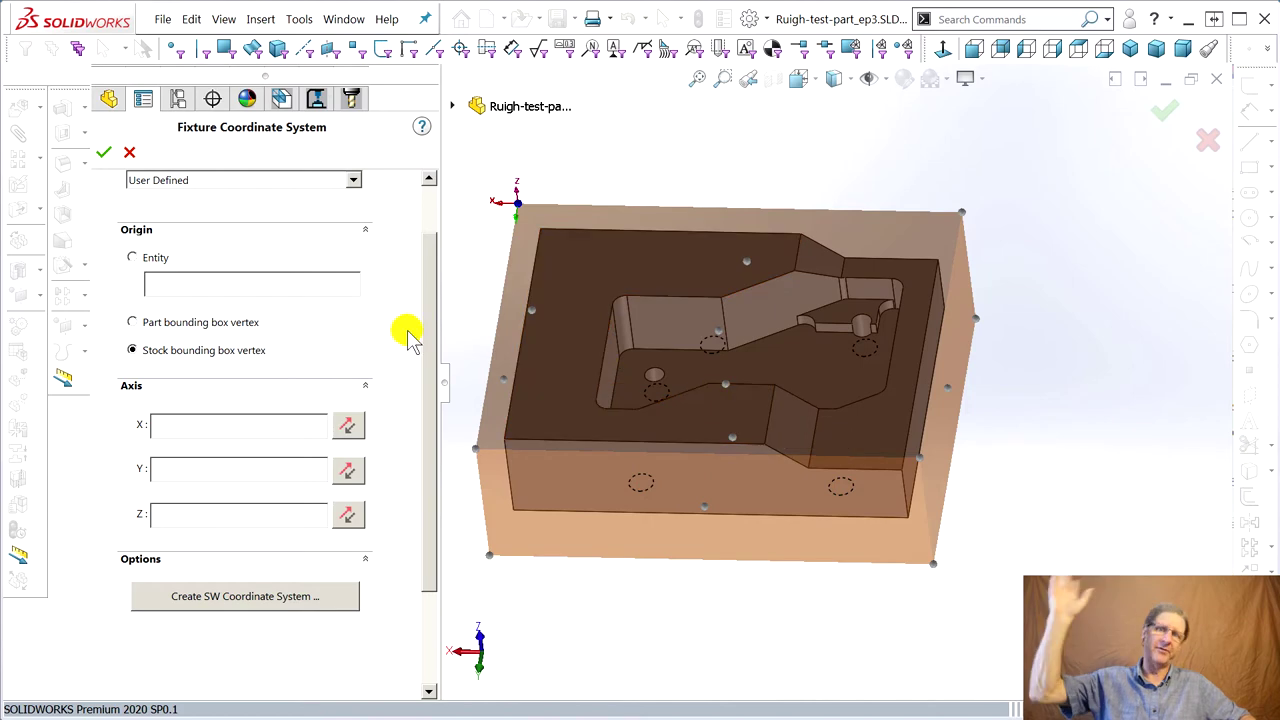
{"action": "middle_click_drag", "start_coordinate": [588, 350], "coordinate": [605, 365]}
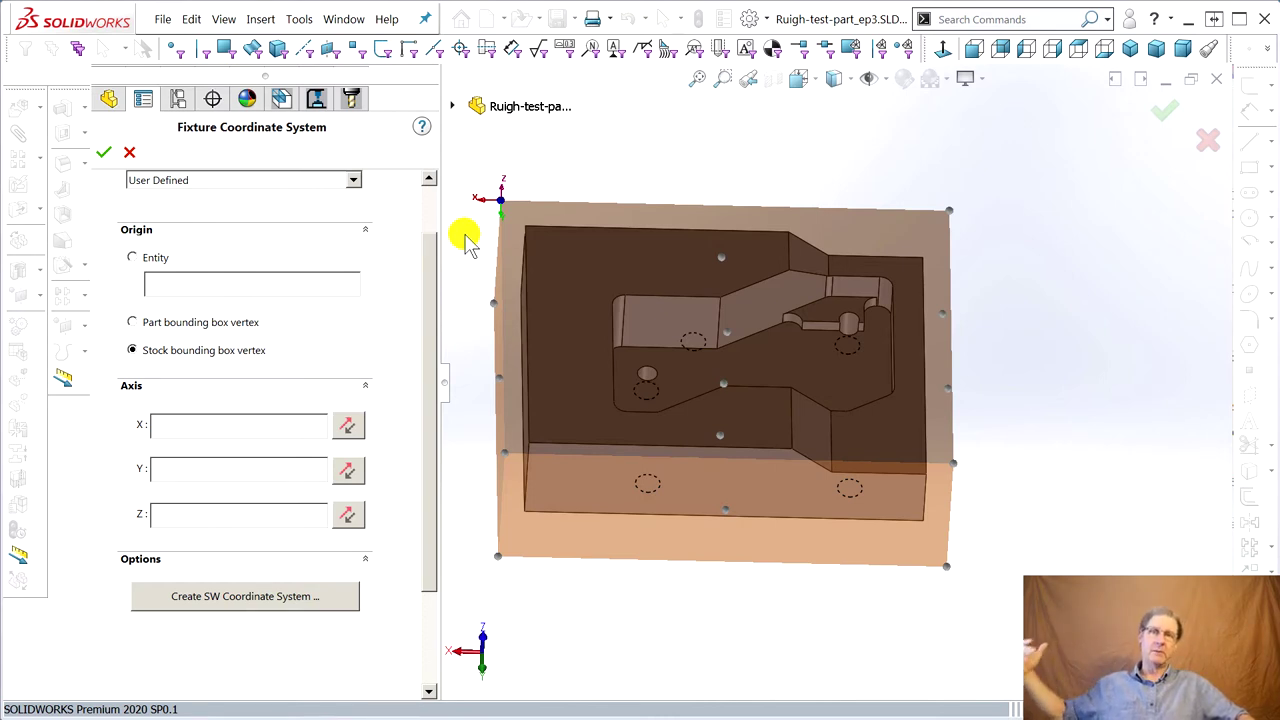
{"action": "middle_click_drag", "start_coordinate": [517, 234], "coordinate": [545, 291]}
{"action": "middle_click_drag", "start_coordinate": [649, 334], "coordinate": [610, 265]}
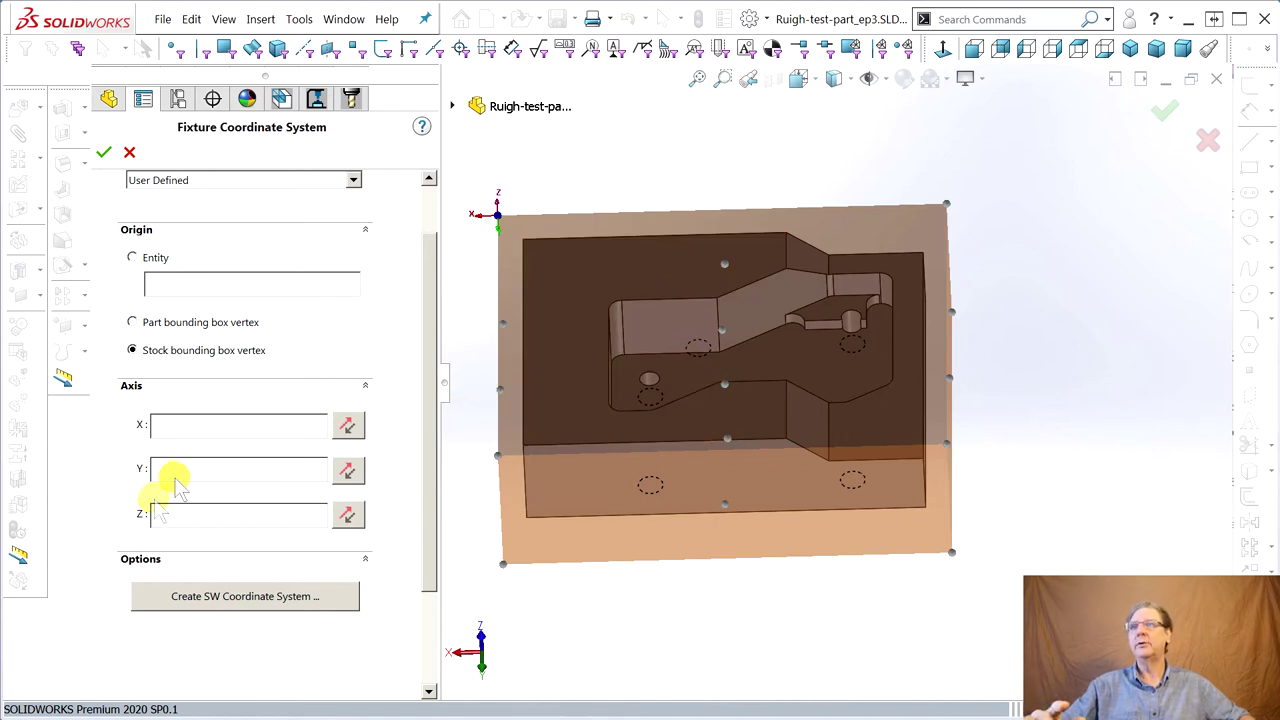
{"action": "left_click", "coordinate": [222, 432]}
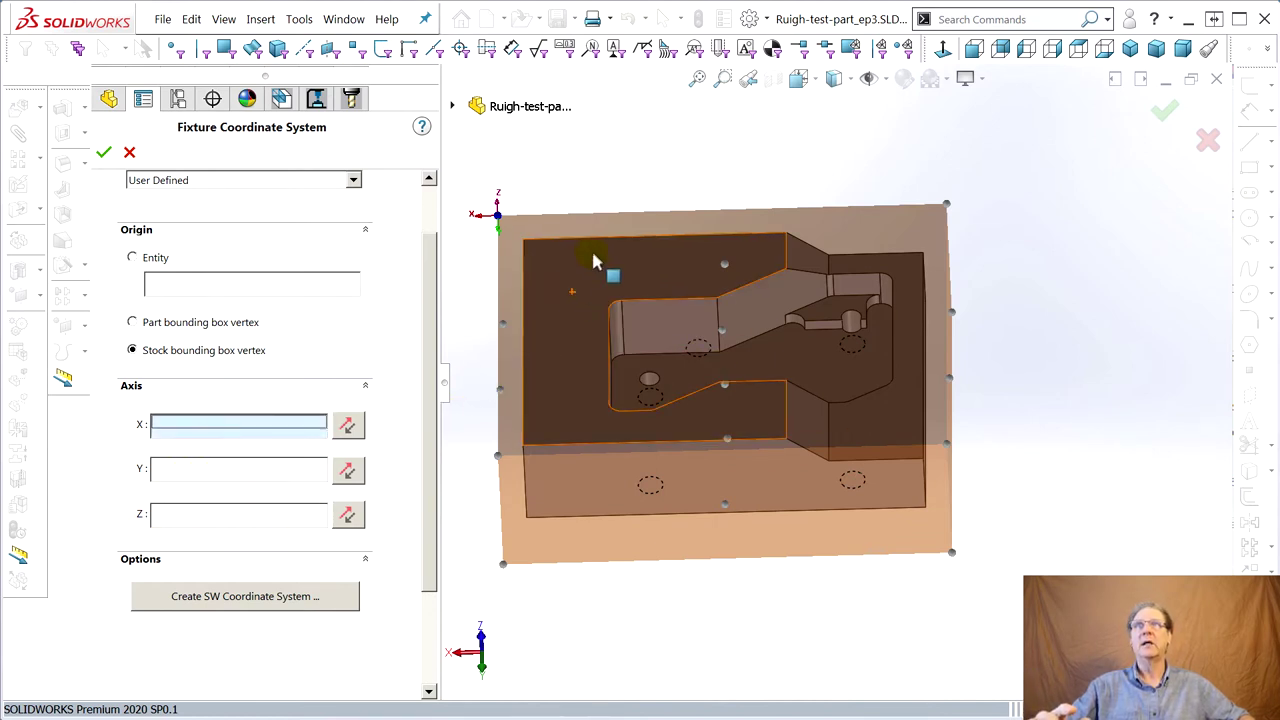
Align X with the reversed top edge CW Edge-71 and Z with left edge CW Edge-72.
{"action": "left_click", "coordinate": [646, 236]}
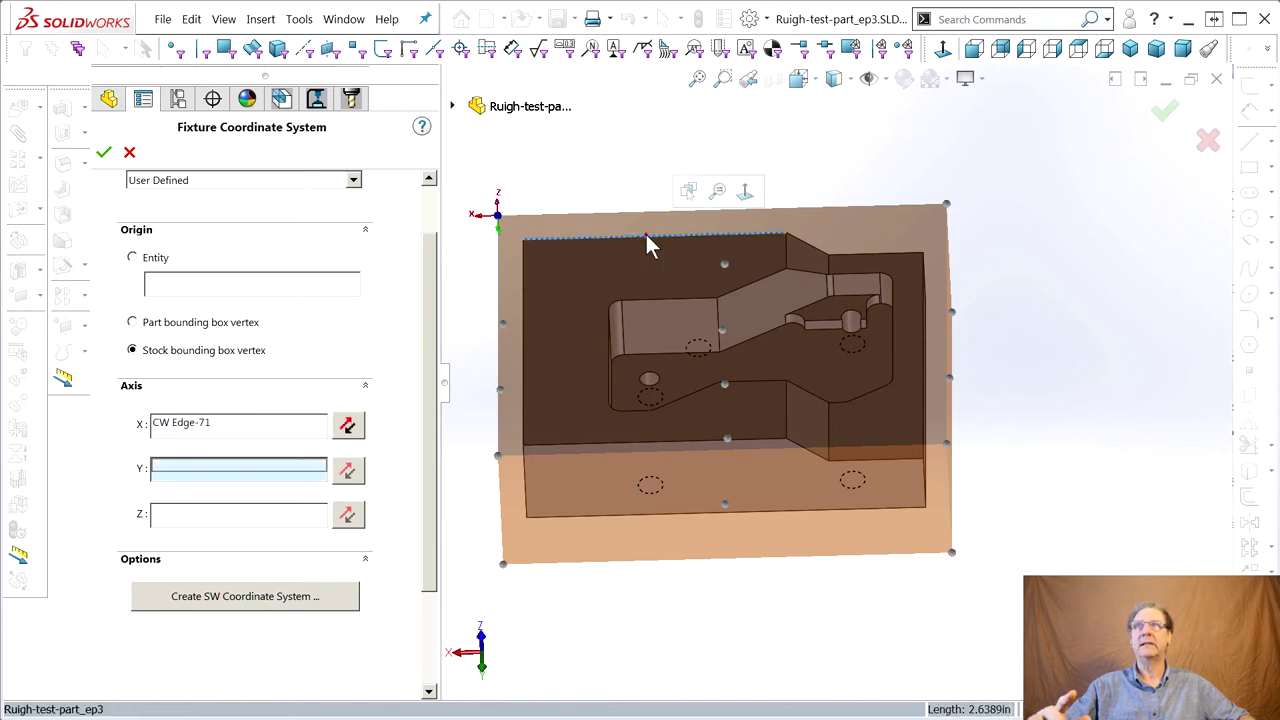
{"action": "left_click", "coordinate": [348, 426]}
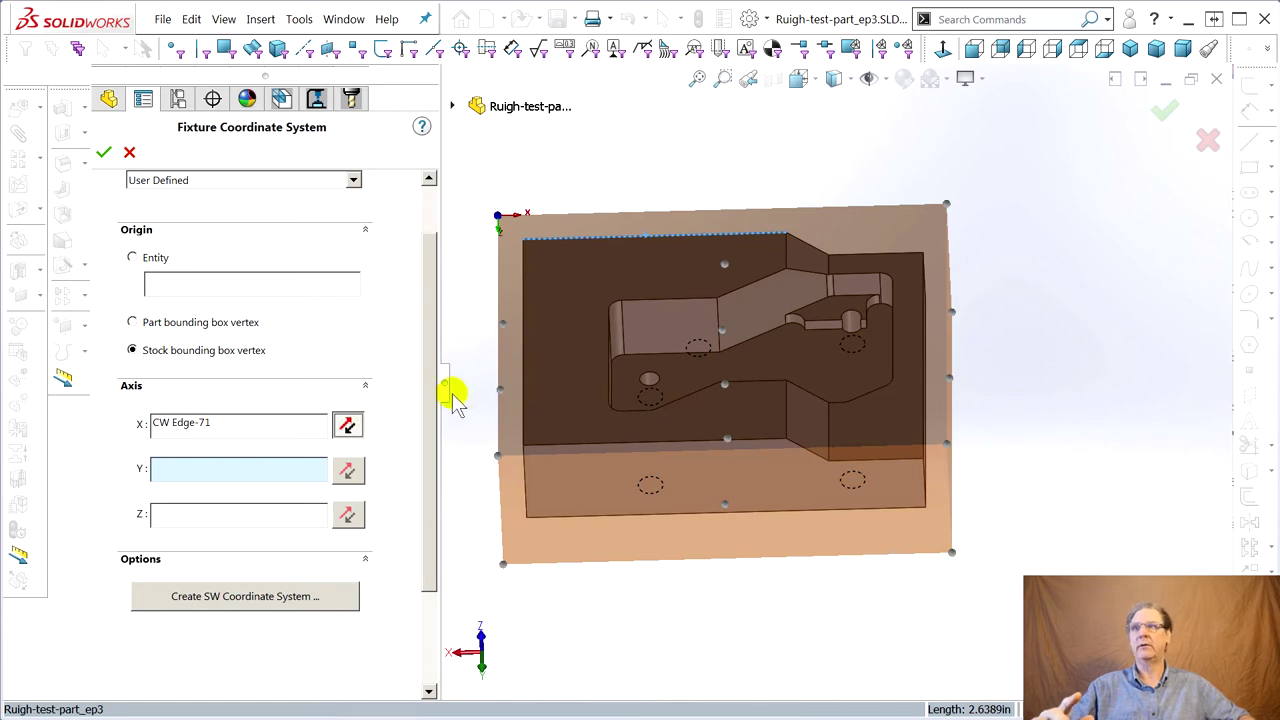
{"action": "left_click", "coordinate": [217, 520]}
{"action": "left_click", "coordinate": [524, 489]}
{"action": "middle_click_drag", "start_coordinate": [543, 420], "coordinate": [553, 320]}
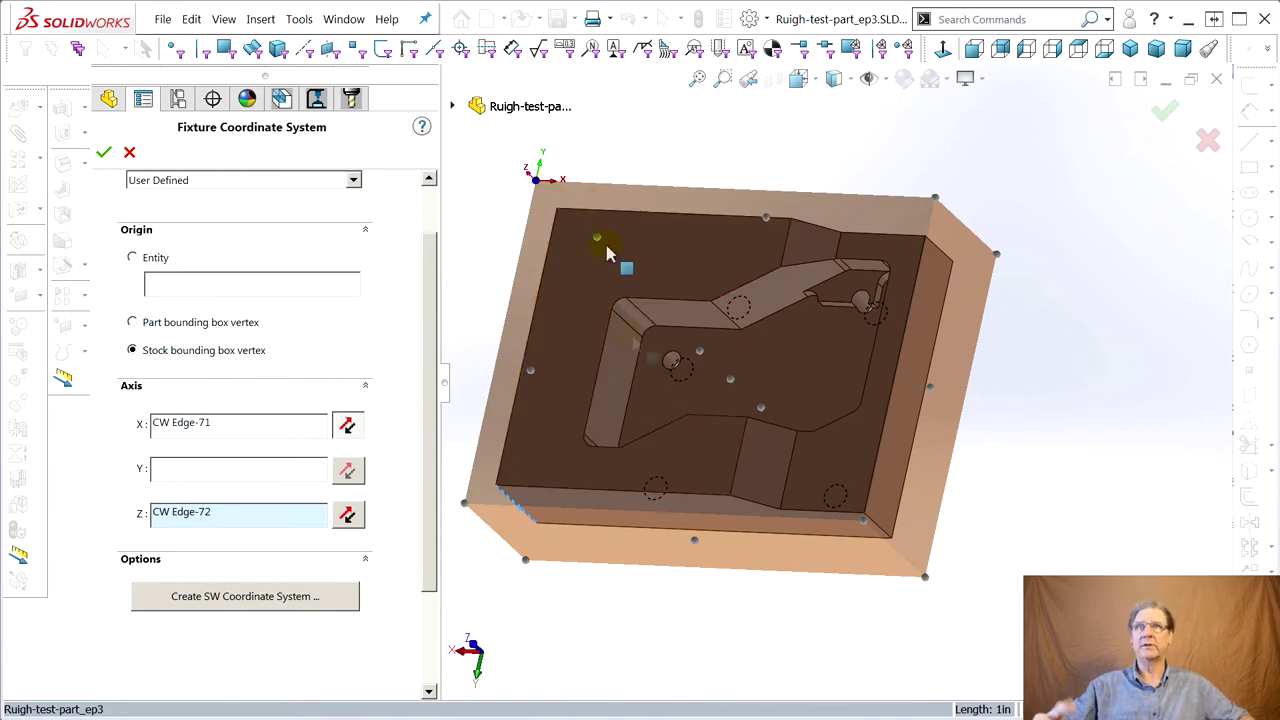
{"action": "middle_click_drag", "start_coordinate": [614, 507], "coordinate": [655, 407]}
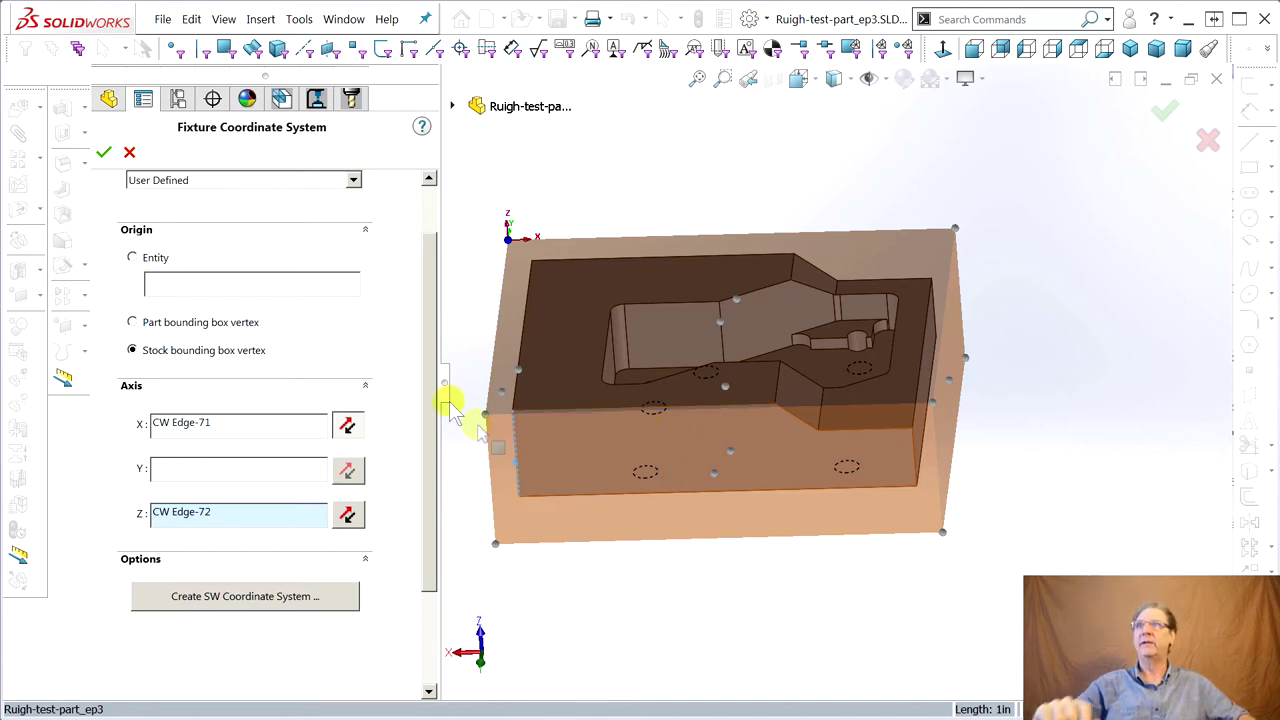
Confirm the fixture coordinate system and collapse the Top and Bottom setup operation lists.
{"action": "left_click", "coordinate": [104, 152]}
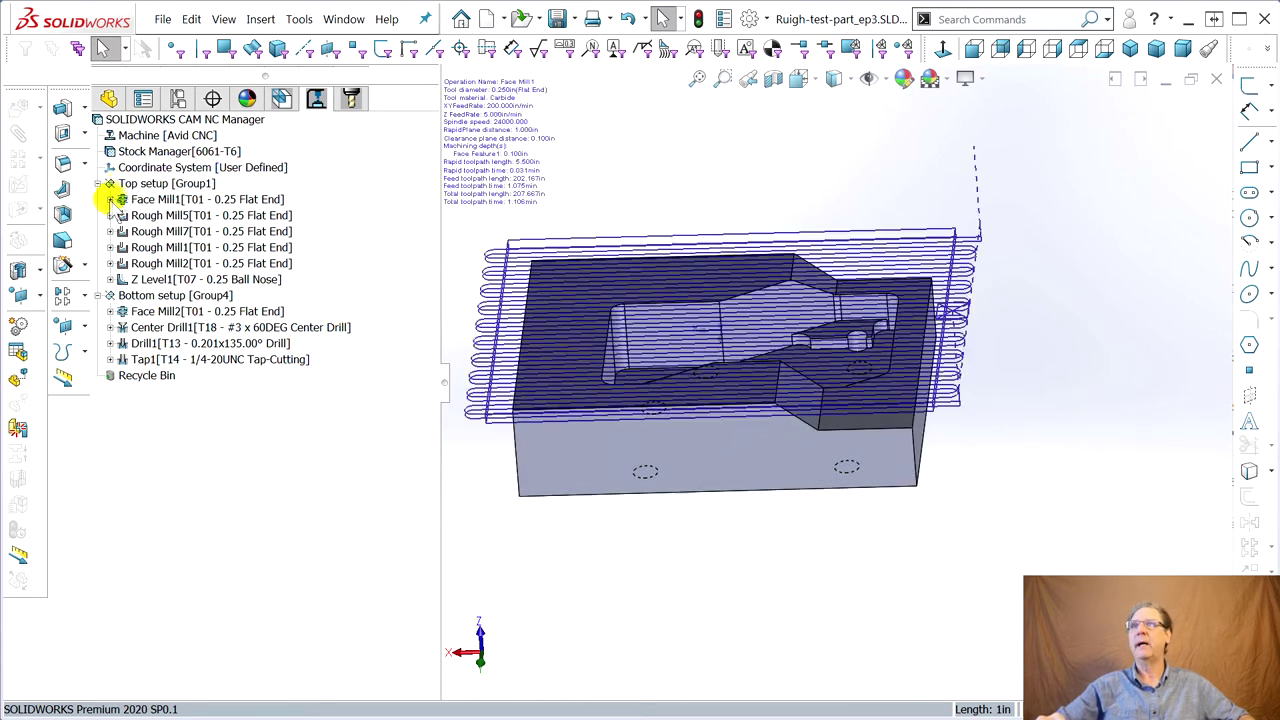
{"action": "left_click", "coordinate": [98, 184]}
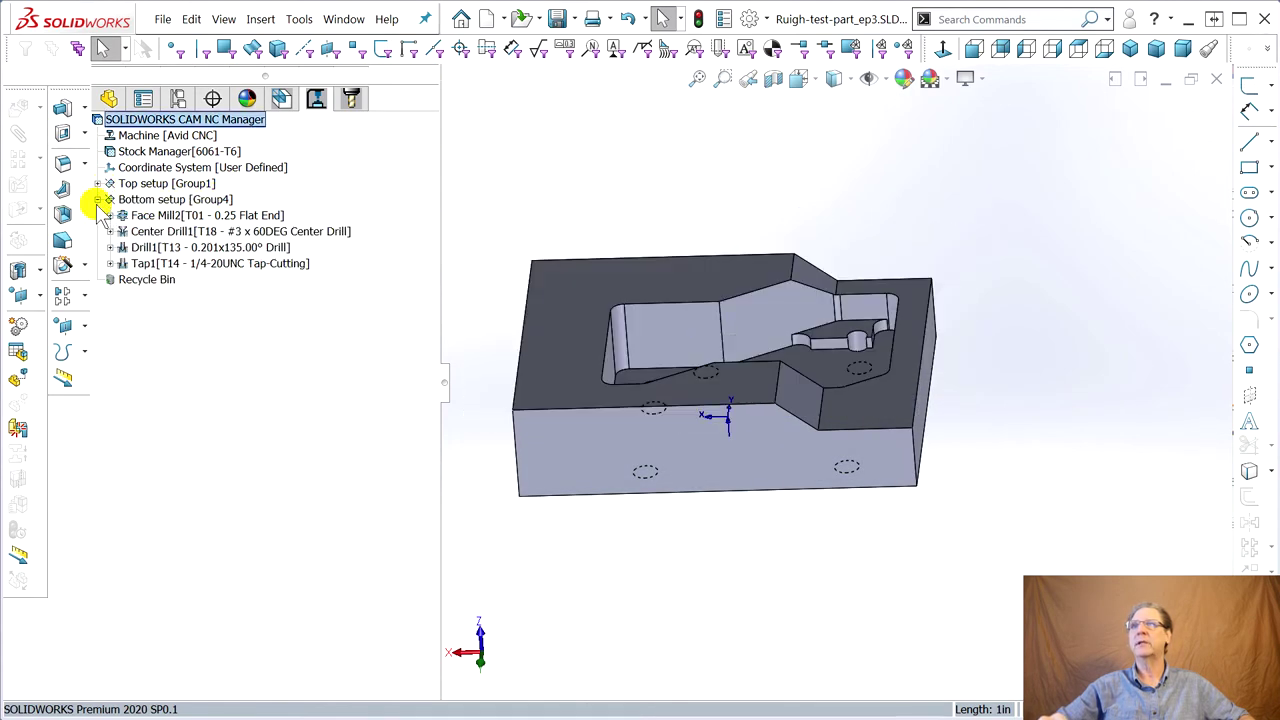
{"action": "left_click", "coordinate": [97, 201]}
Compare the Top and Bottom setup triads, then open the Top setup's Part Setup Parameters.
{"action": "left_click", "coordinate": [168, 186]}
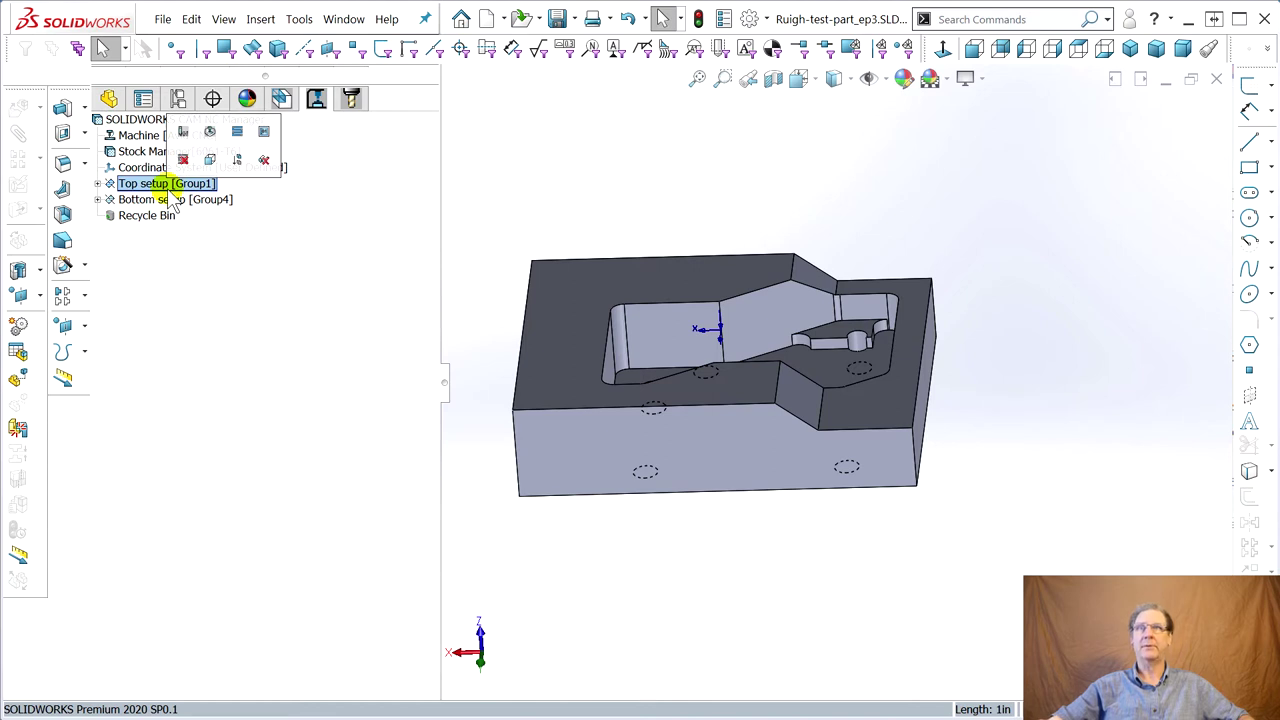
{"action": "left_click", "coordinate": [157, 200]}
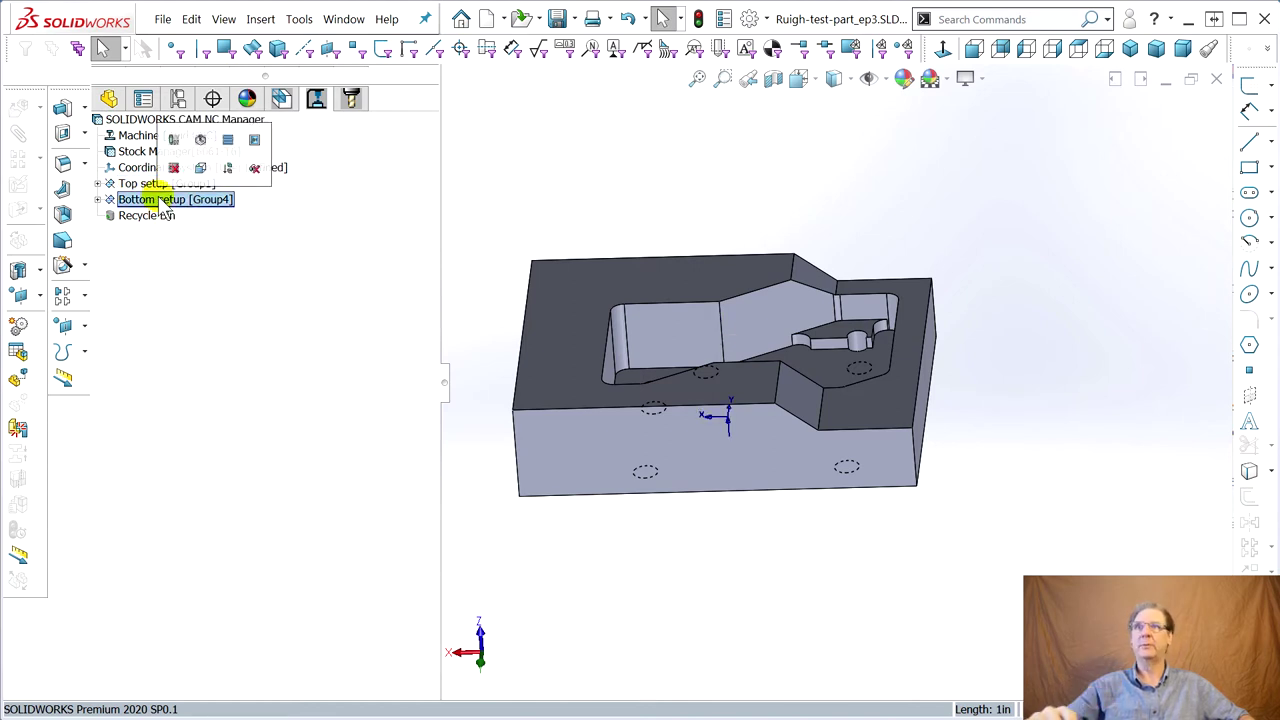
{"action": "left_click", "coordinate": [135, 184]}
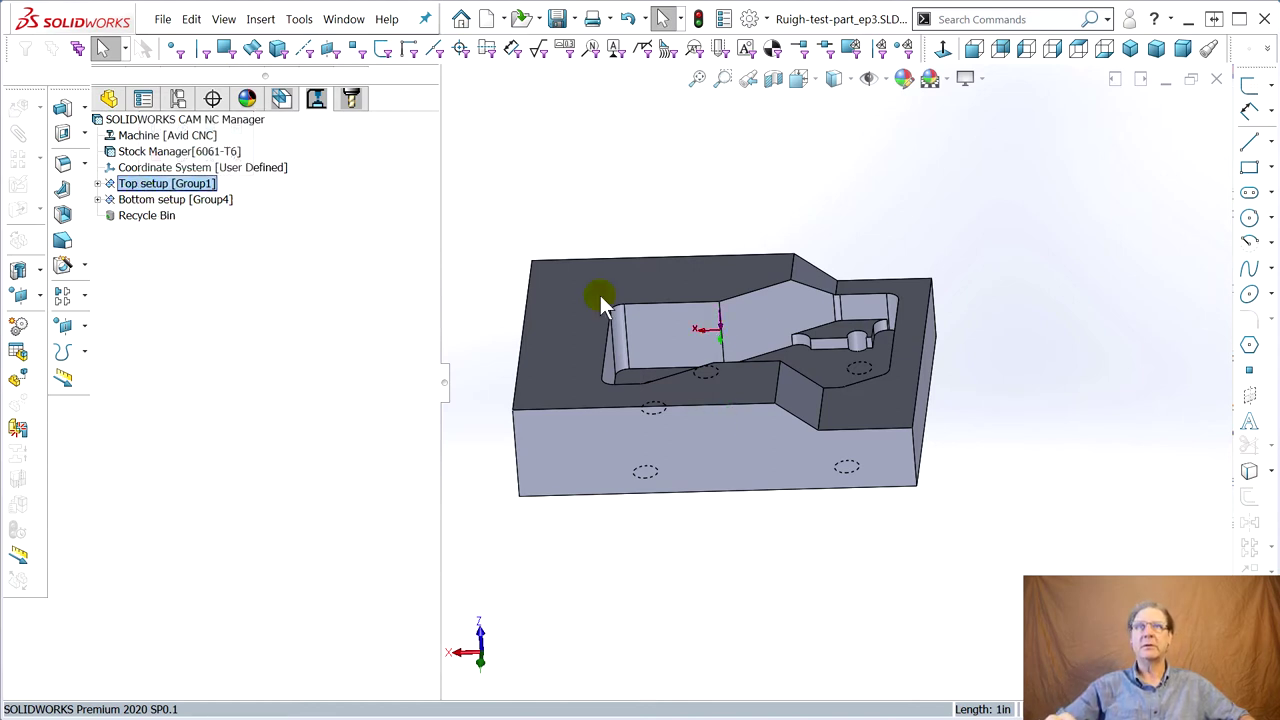
{"action": "left_click", "coordinate": [168, 200]}
{"action": "left_click", "coordinate": [148, 184]}
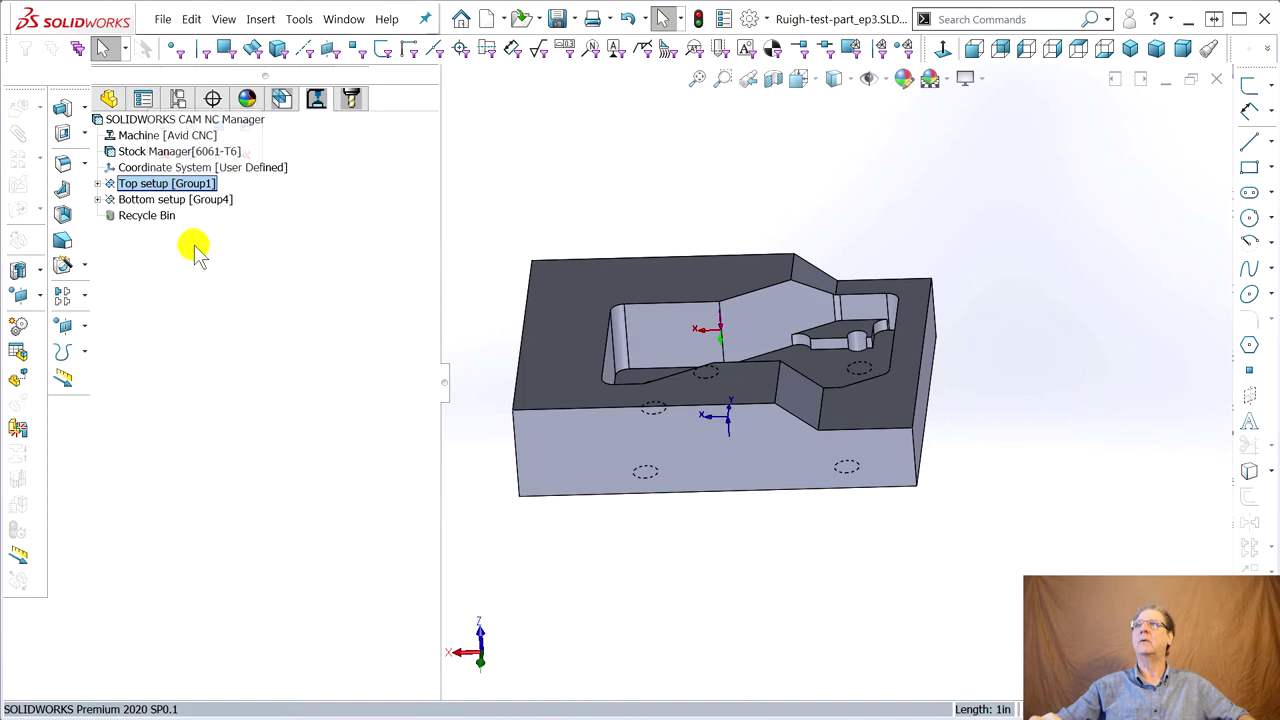
{"action": "left_click", "coordinate": [152, 192]}
{"action": "double_click", "coordinate": [152, 192]}
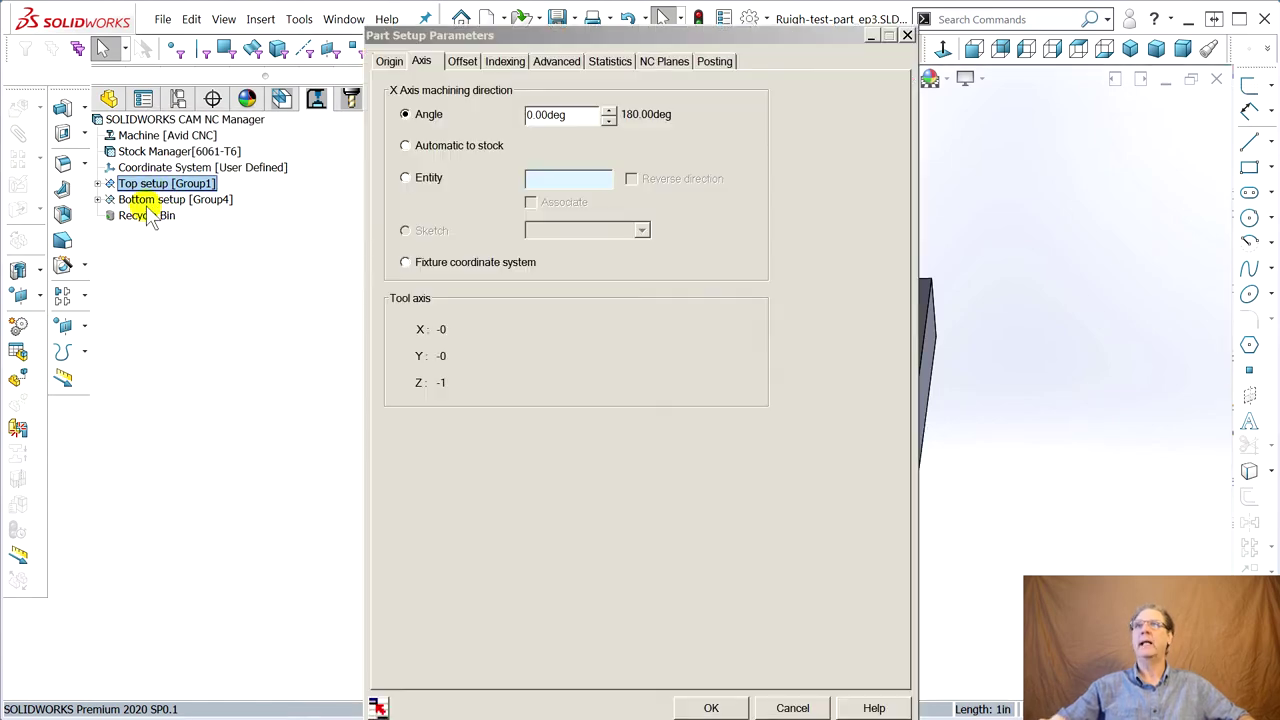
Move the setup dialog aside and keep the X machining direction defined by angle.
{"action": "left_click_drag", "start_coordinate": [613, 33], "coordinate": [257, 30]}
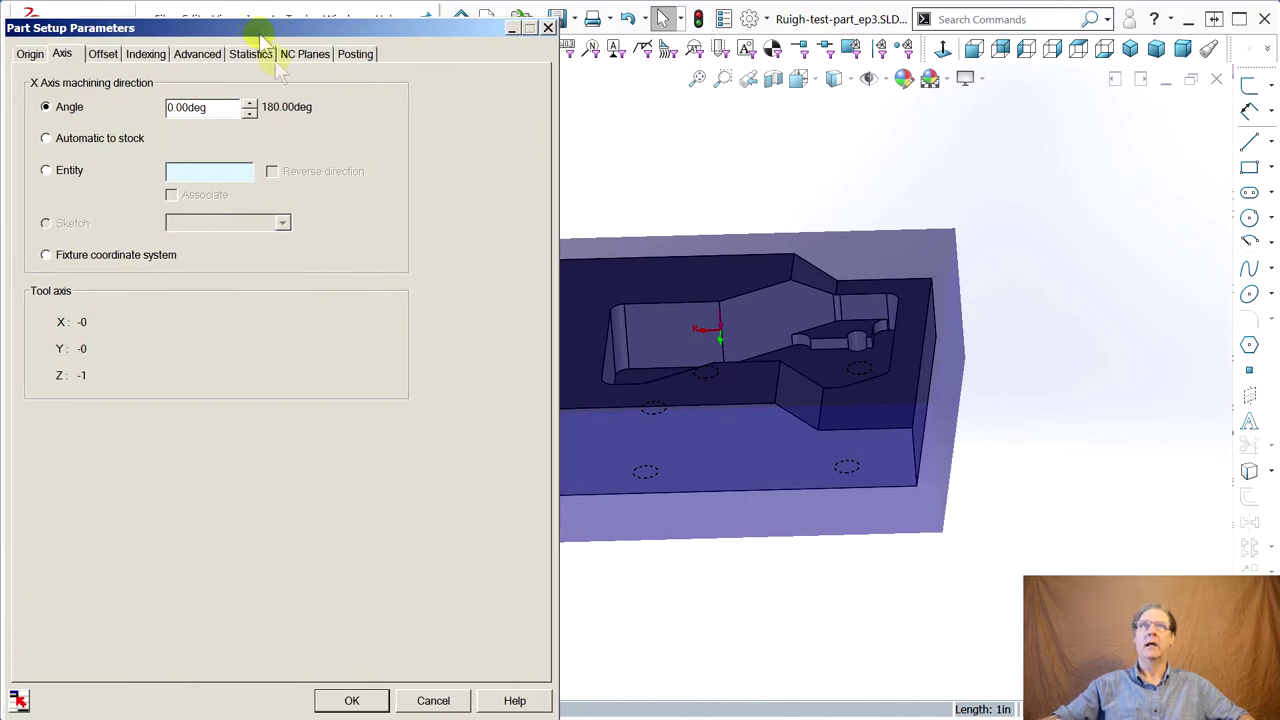
{"action": "scroll", "coordinate": [605, 372], "scroll_direction": "down", "scroll_amount": 2}
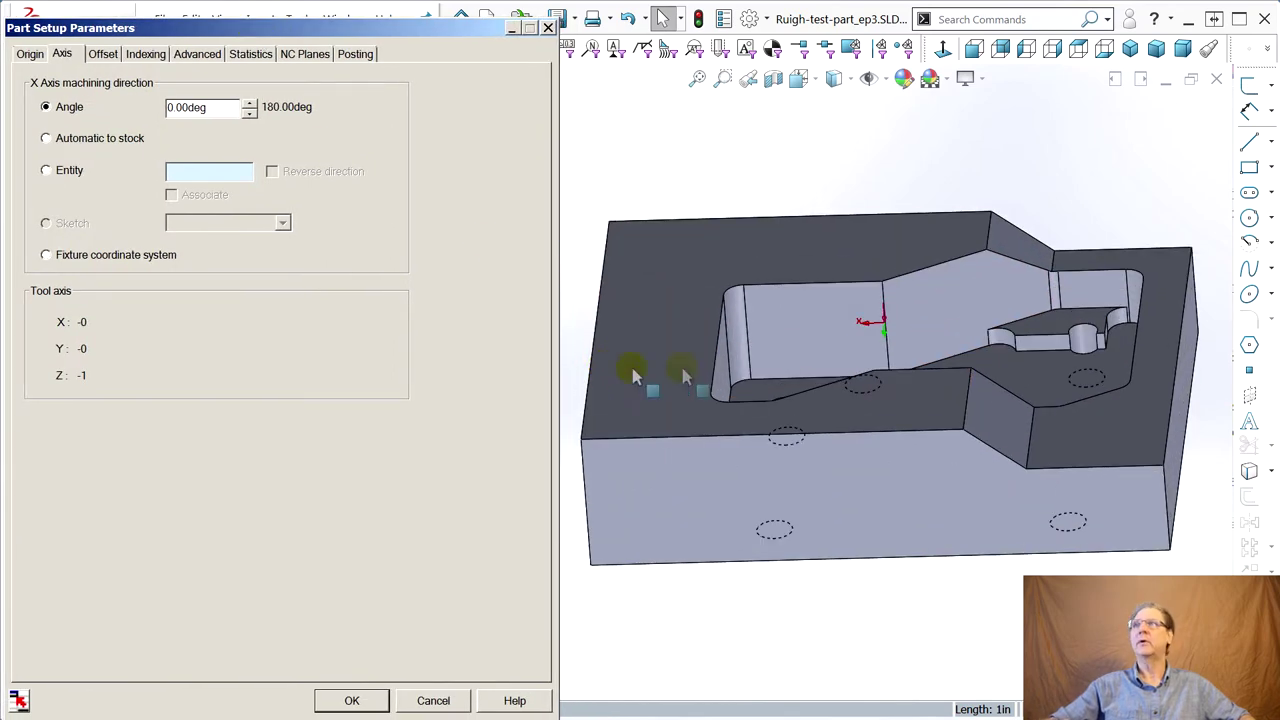
{"action": "left_click", "coordinate": [47, 168]}
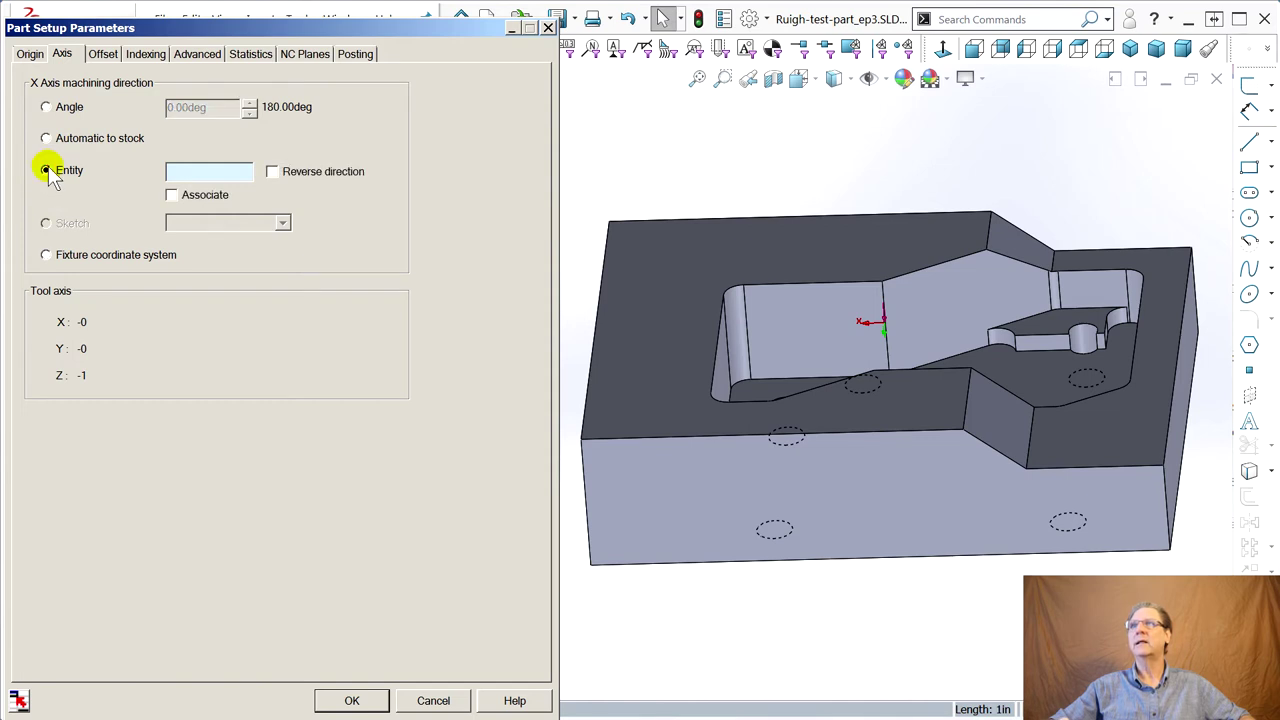
{"action": "left_click", "coordinate": [35, 57]}
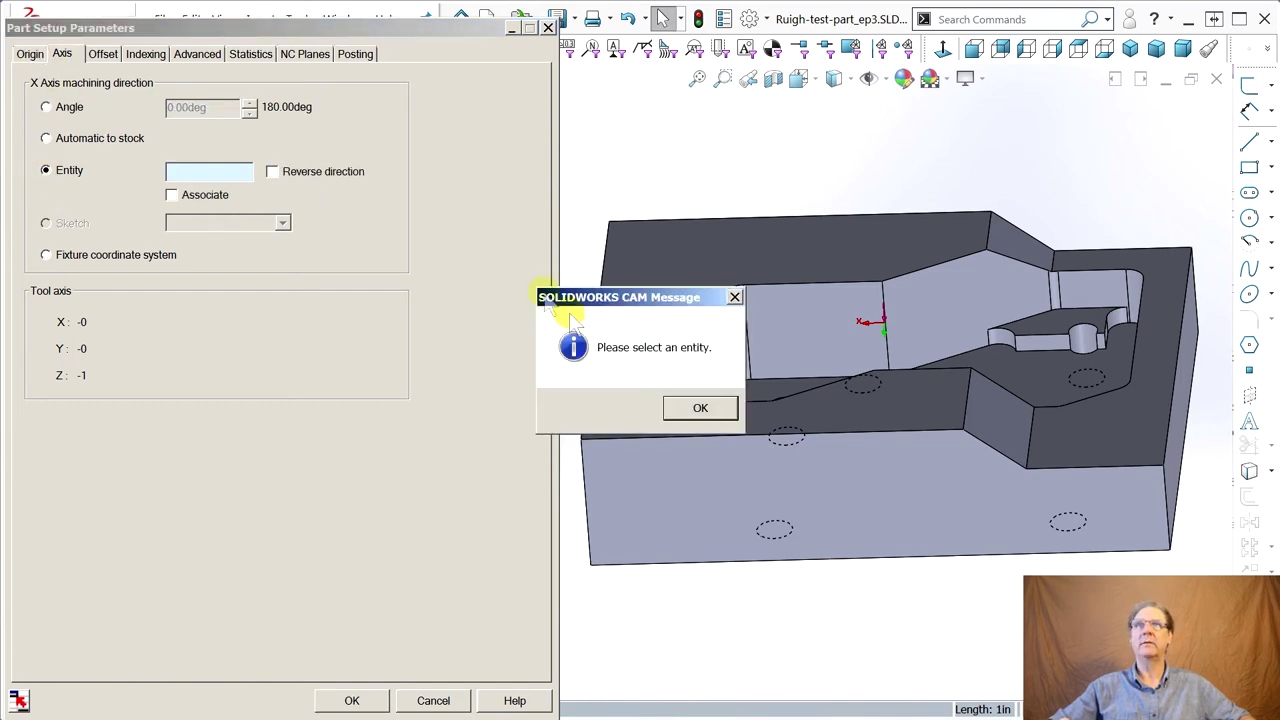
{"action": "left_click", "coordinate": [700, 408]}
{"action": "left_click", "coordinate": [48, 108]}
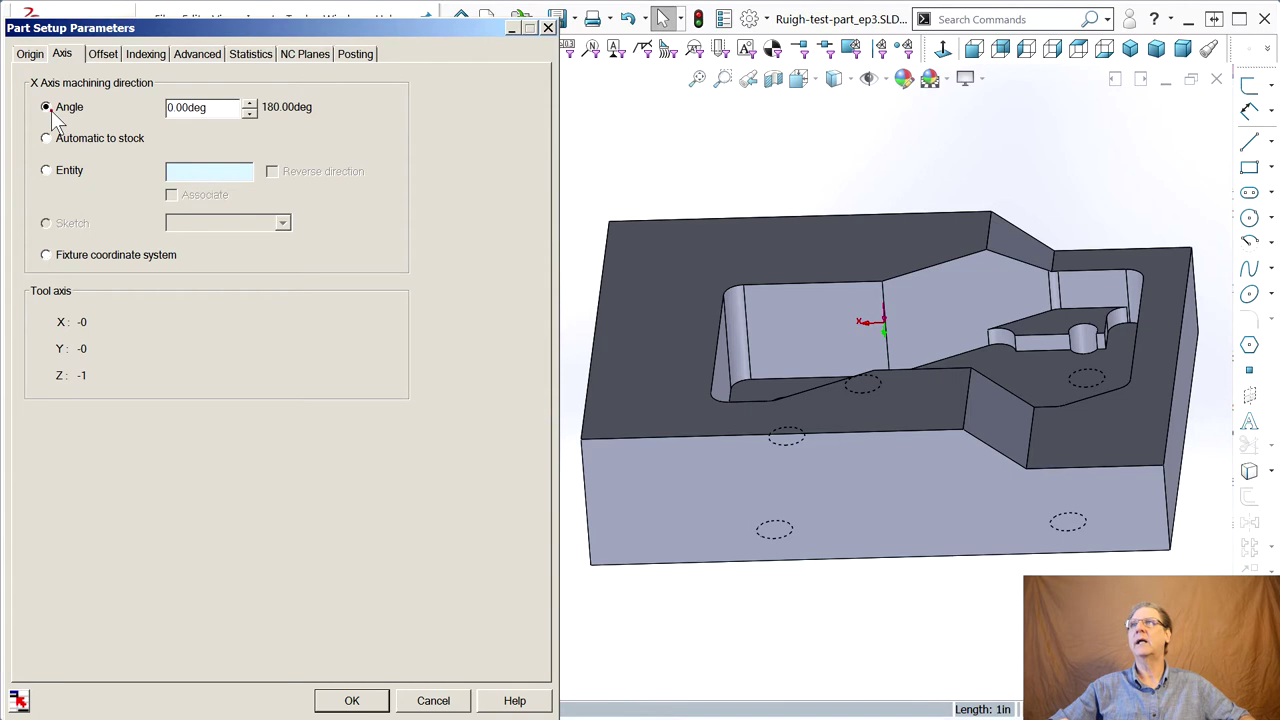
Set the Top setup origin to the stock vertex at X 2.25in, Y -1.75in, Z 0.1in.
{"action": "left_click", "coordinate": [33, 55]}
{"action": "left_click", "coordinate": [44, 331]}
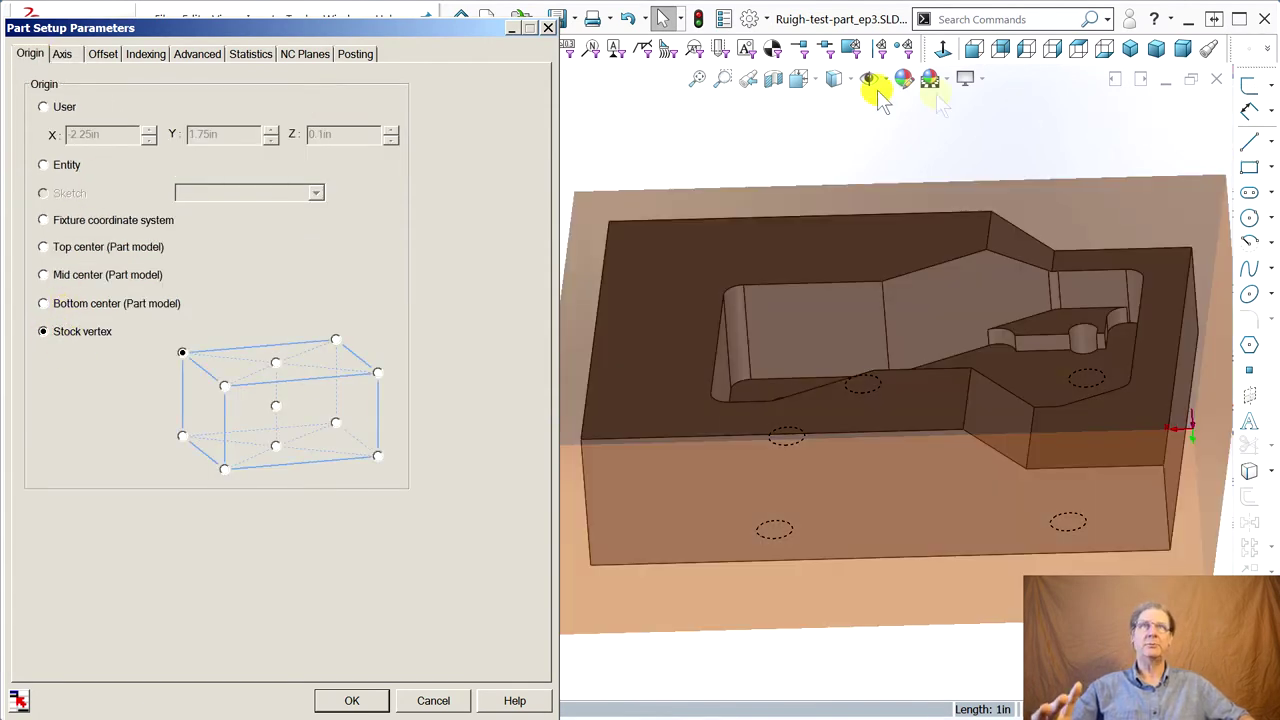
{"action": "left_click", "coordinate": [377, 371]}
{"action": "mouse_move", "coordinate": [623, 345]}
{"action": "middle_mouse_down"}
{"action": "mouse_move", "coordinate": [634, 337]}
{"action": "mouse_move", "coordinate": [604, 338]}
{"action": "middle_mouse_up"}
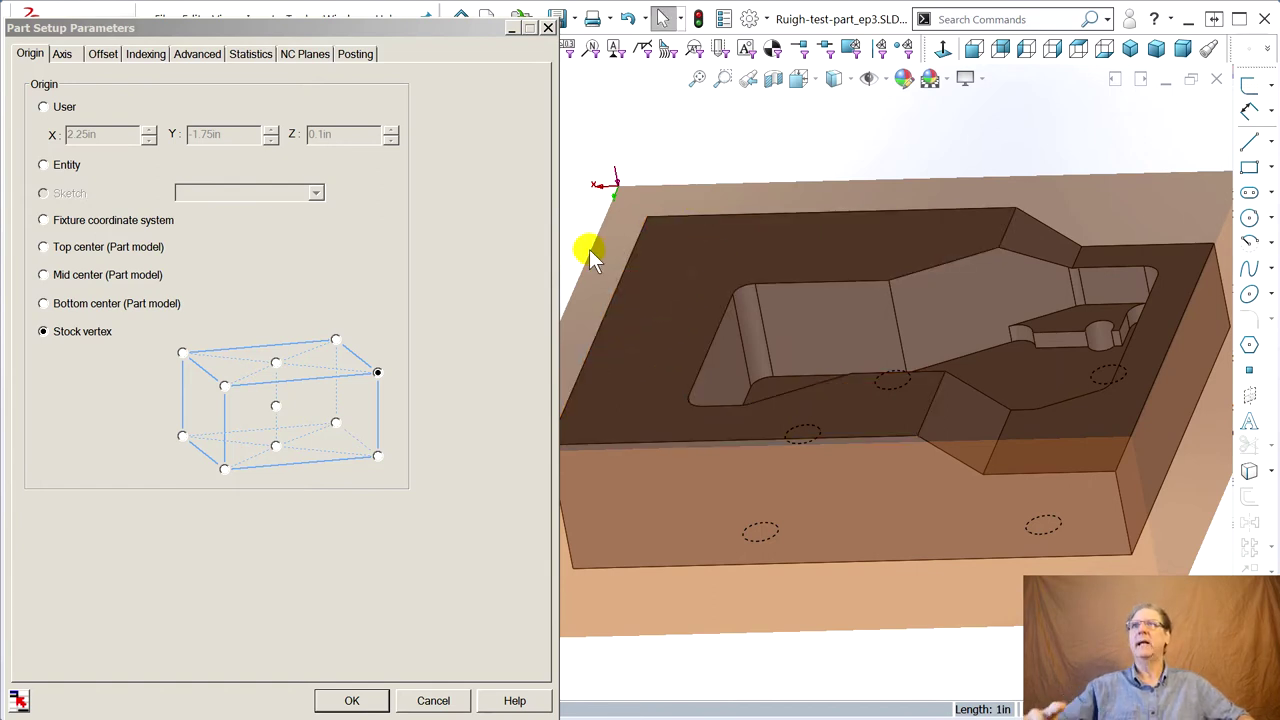
{"action": "left_click", "coordinate": [62, 56]}
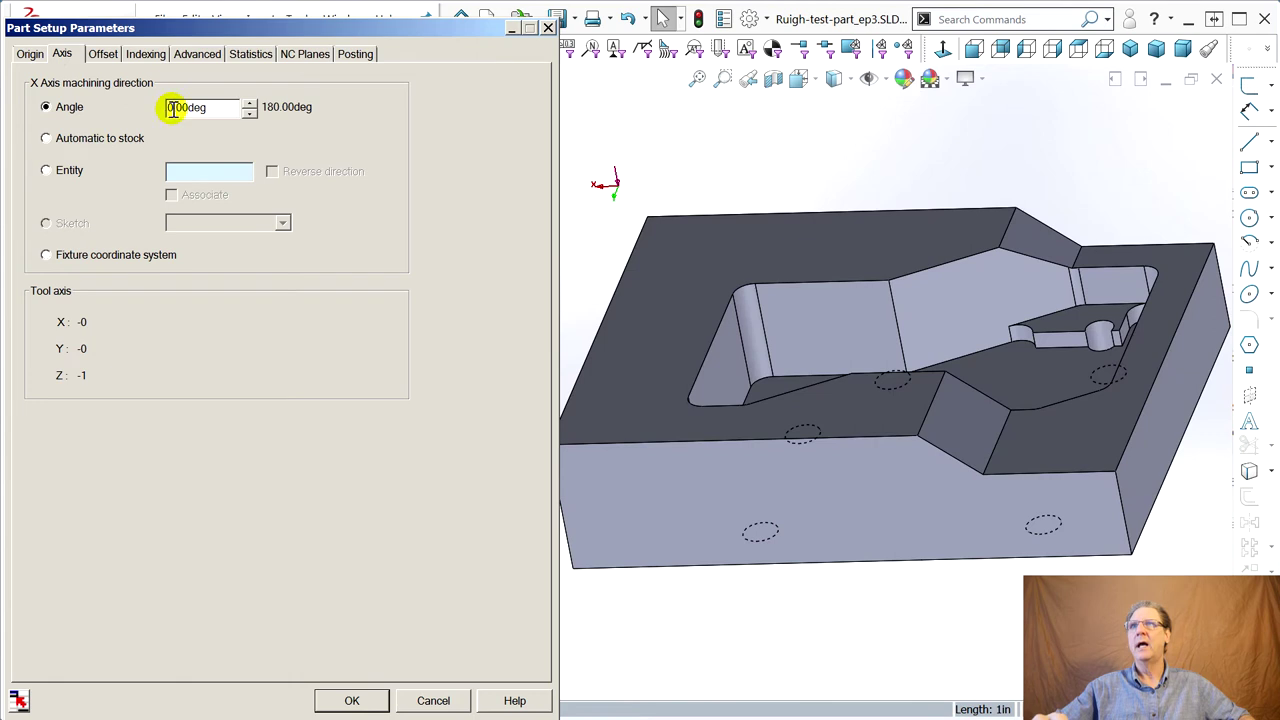
Give the Top setup a 180 degree X-direction angle, apply it, and accept toolpath regeneration.
{"action": "type", "text": "18"}
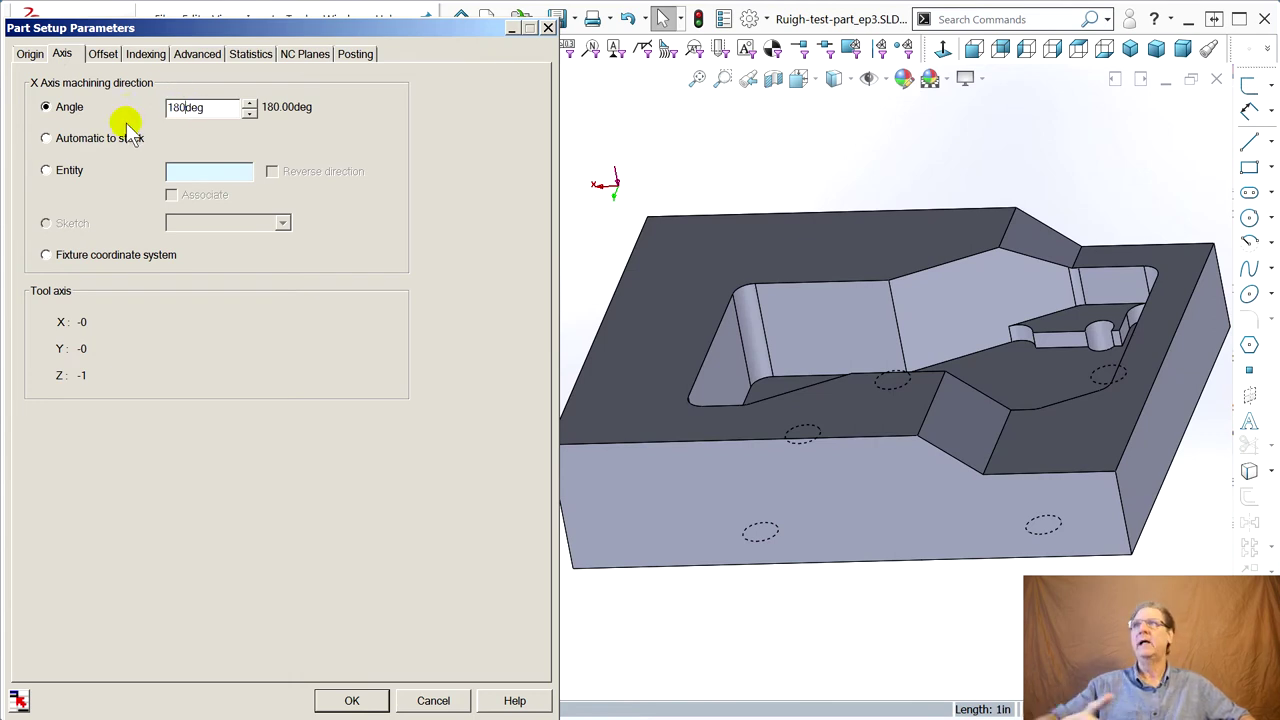
{"action": "left_click", "coordinate": [47, 170]}
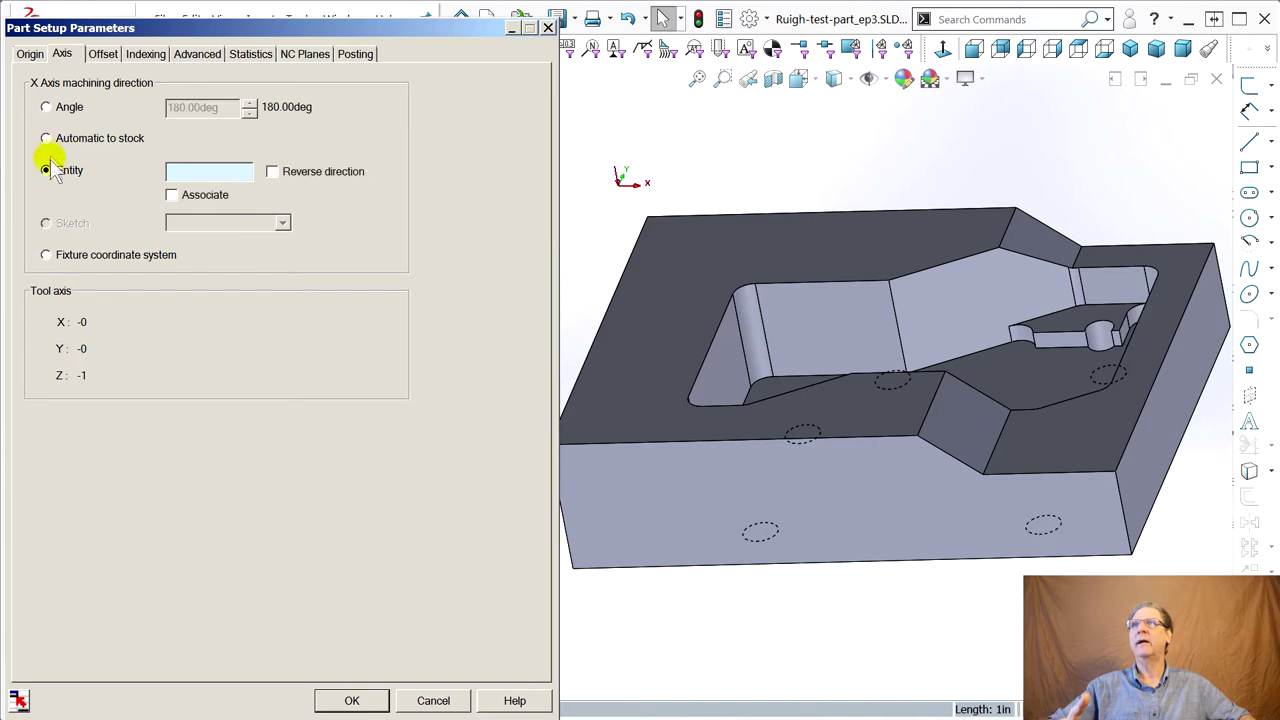
{"action": "left_click", "coordinate": [47, 108]}
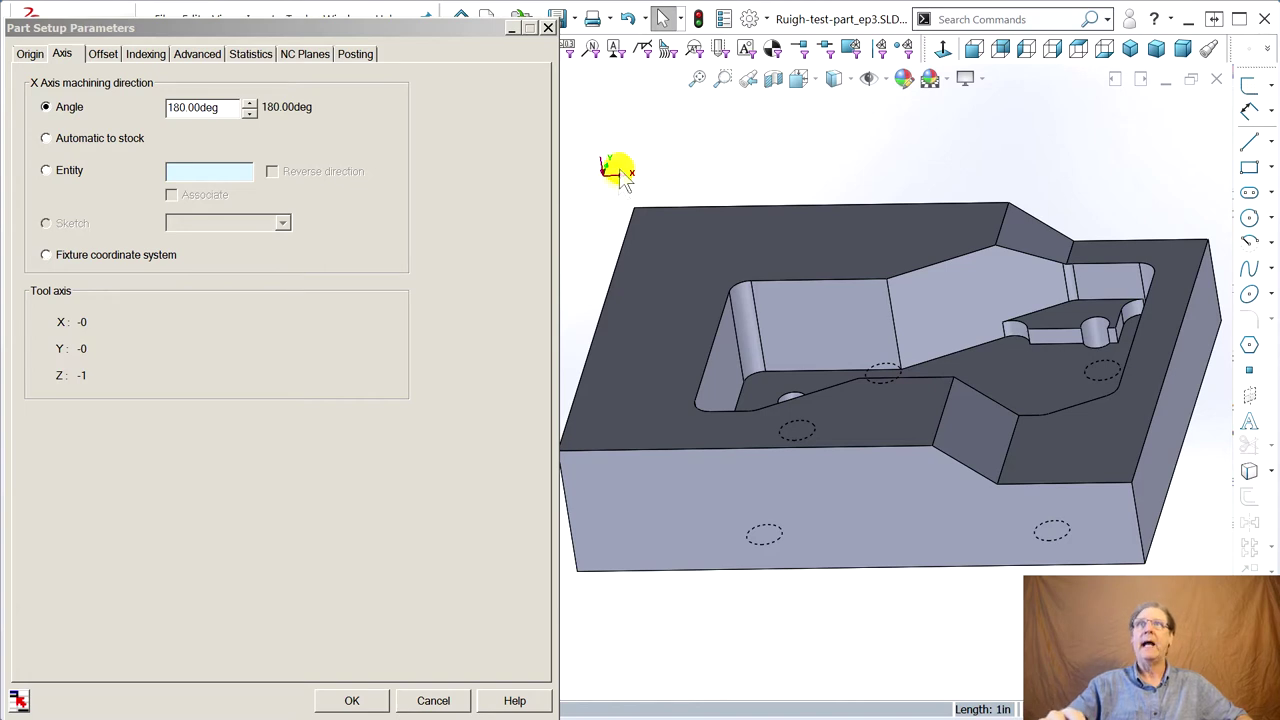
{"action": "mouse_move", "coordinate": [591, 194]}
{"action": "middle_mouse_down"}
{"action": "mouse_move", "coordinate": [603, 195]}
{"action": "mouse_move", "coordinate": [580, 191]}
{"action": "middle_mouse_up"}
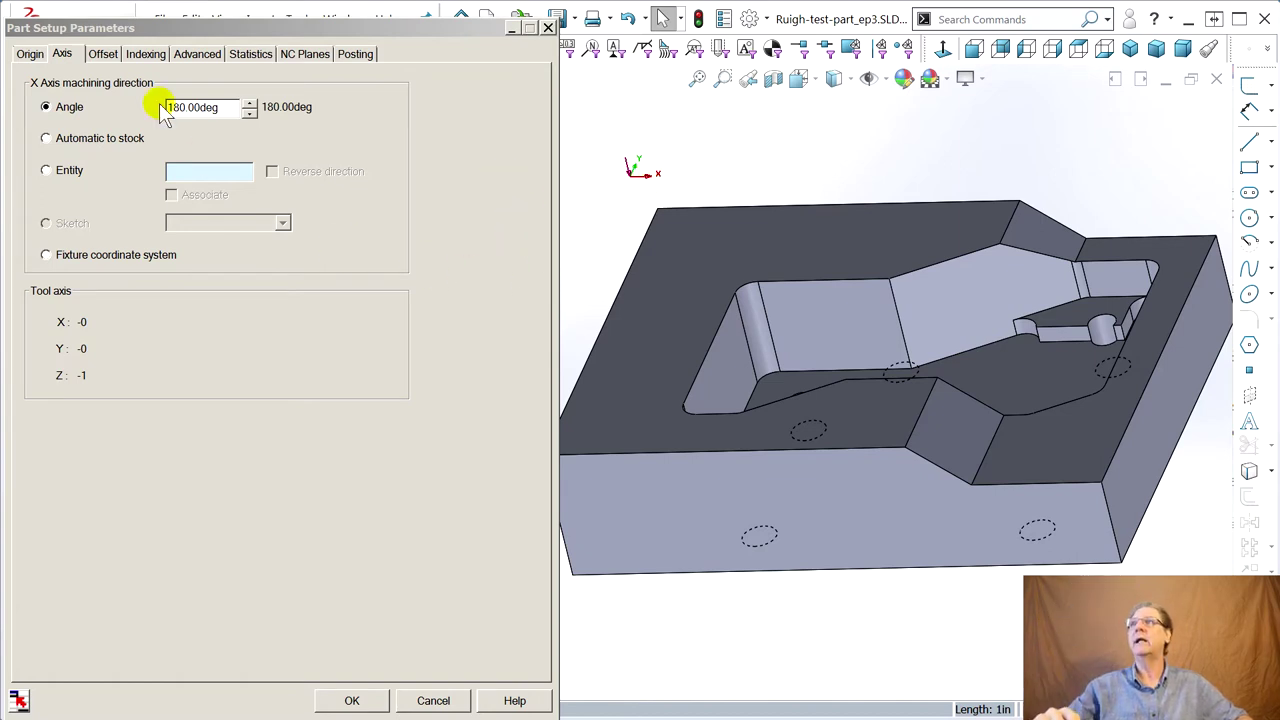
{"action": "left_click", "coordinate": [350, 698]}
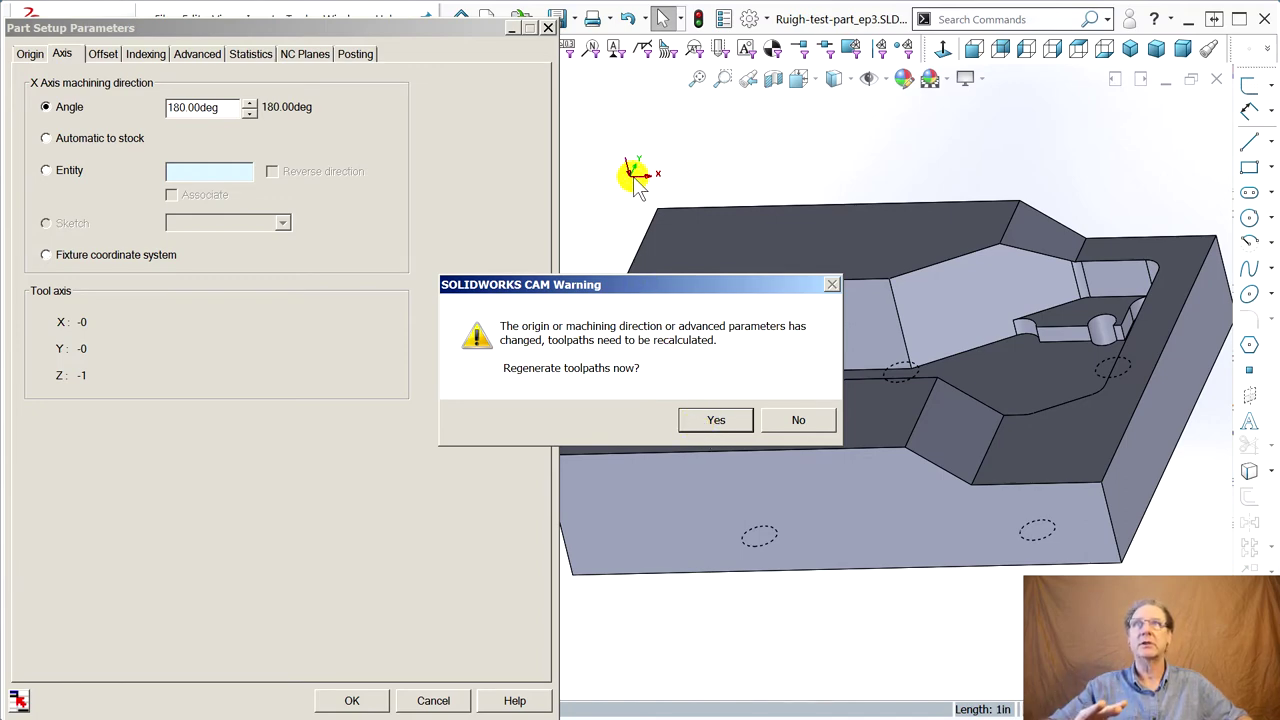
{"action": "left_click", "coordinate": [716, 419]}
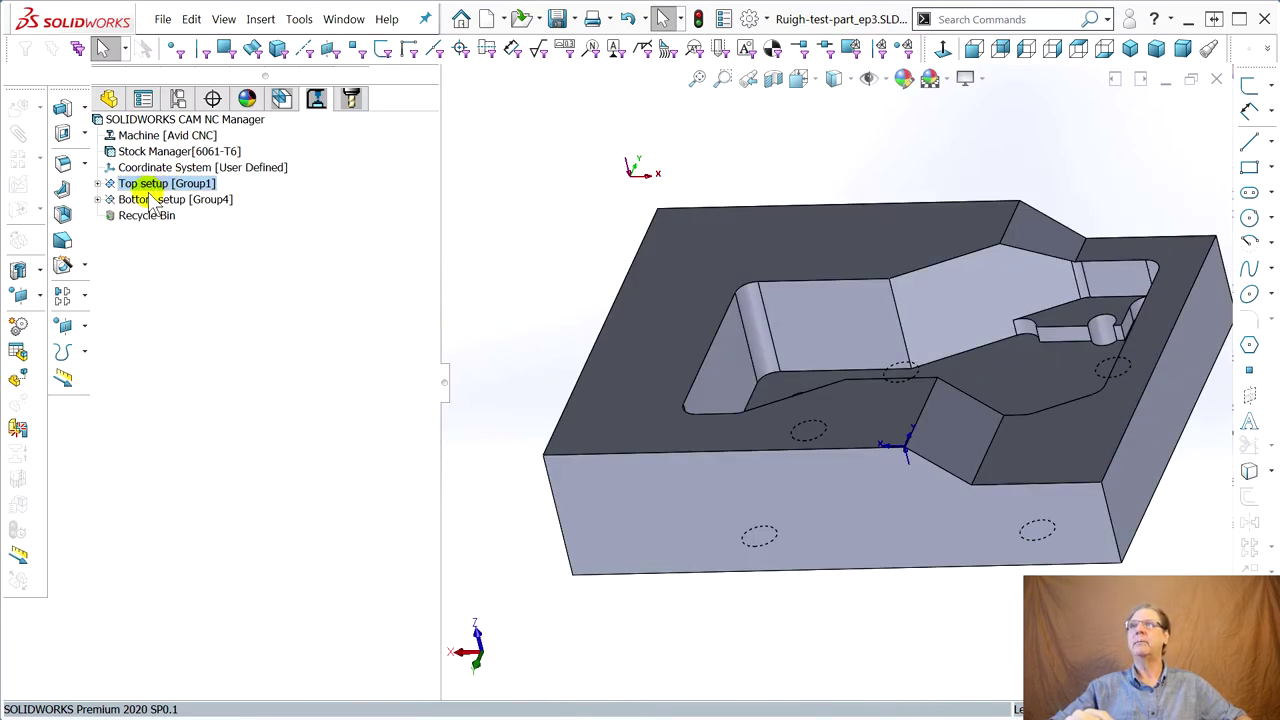
Select the Bottom setup, orbit to the drilled-hole face, and open its Part Setup Parameters.
{"action": "left_click", "coordinate": [145, 200]}
{"action": "middle_click_drag", "start_coordinate": [669, 437], "coordinate": [697, 389]}
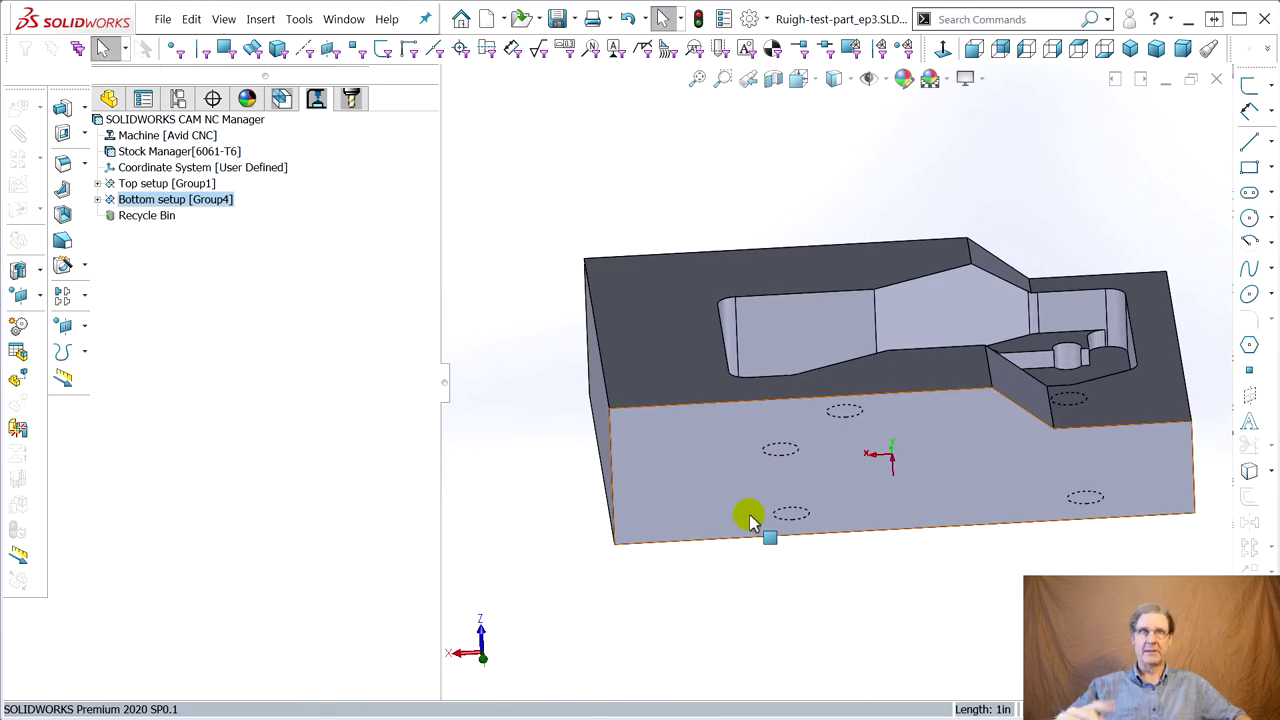
{"action": "middle_click_drag", "start_coordinate": [726, 555], "coordinate": [780, 320]}
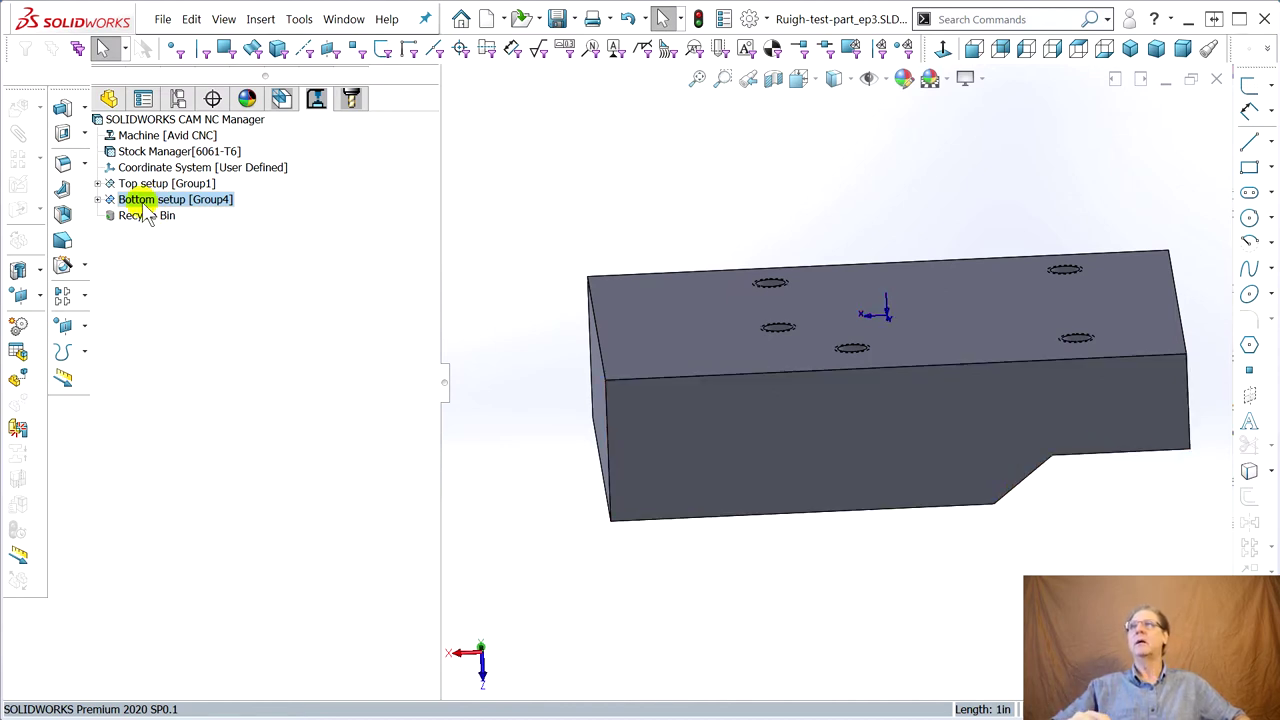
{"action": "double_click", "coordinate": [143, 204]}
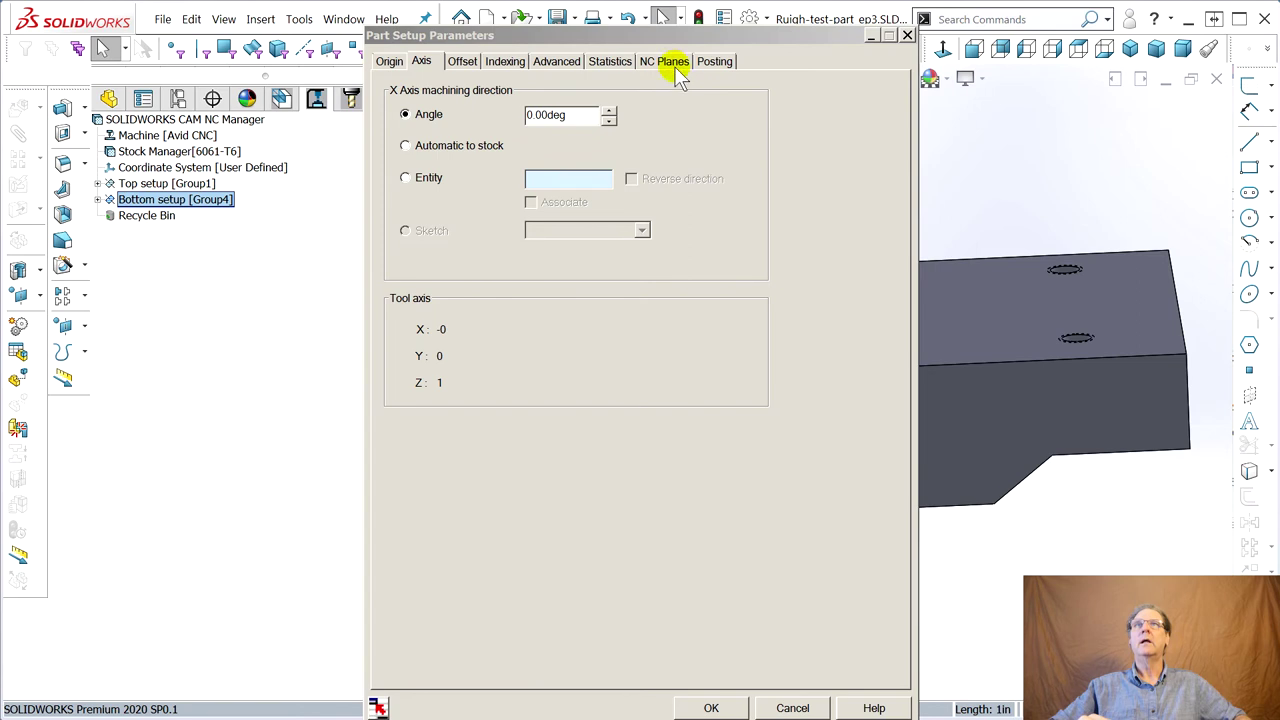
Put the Bottom setup origin on the stock vertex at X 2.25in, Y 1.75in, Z -1.4in.
{"action": "left_click_drag", "start_coordinate": [673, 37], "coordinate": [330, 30]}
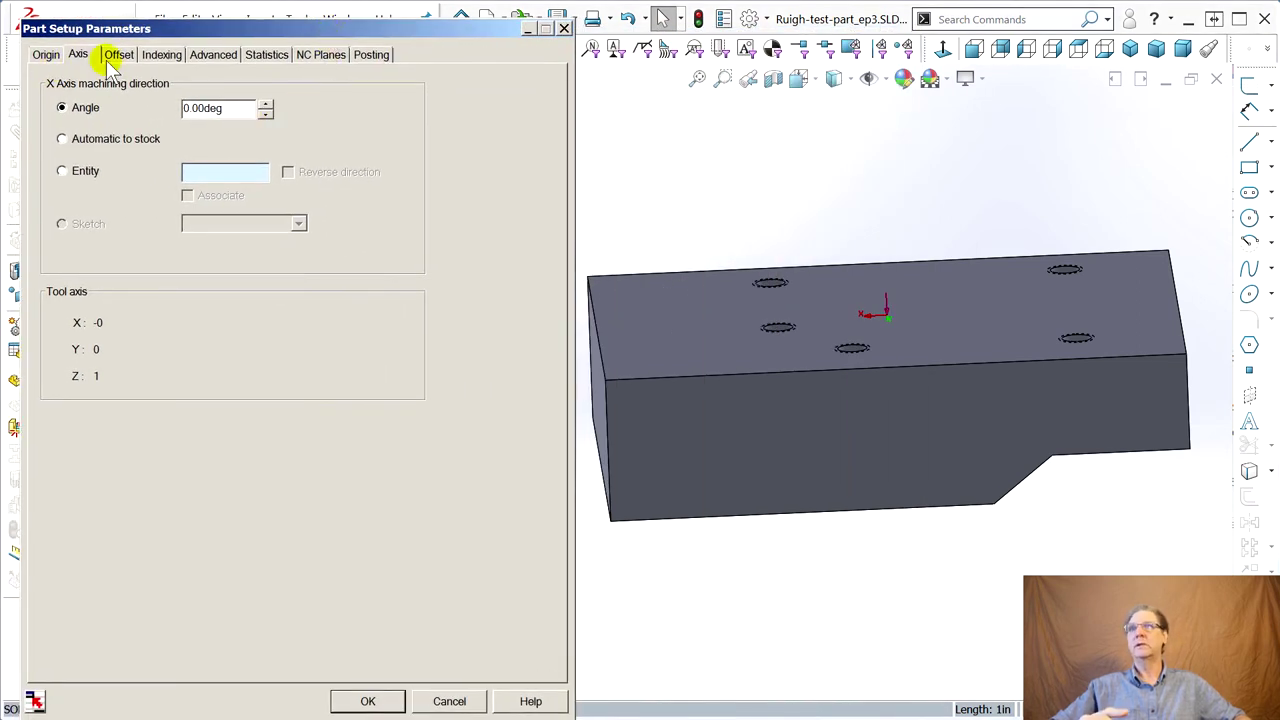
{"action": "left_click", "coordinate": [46, 55]}
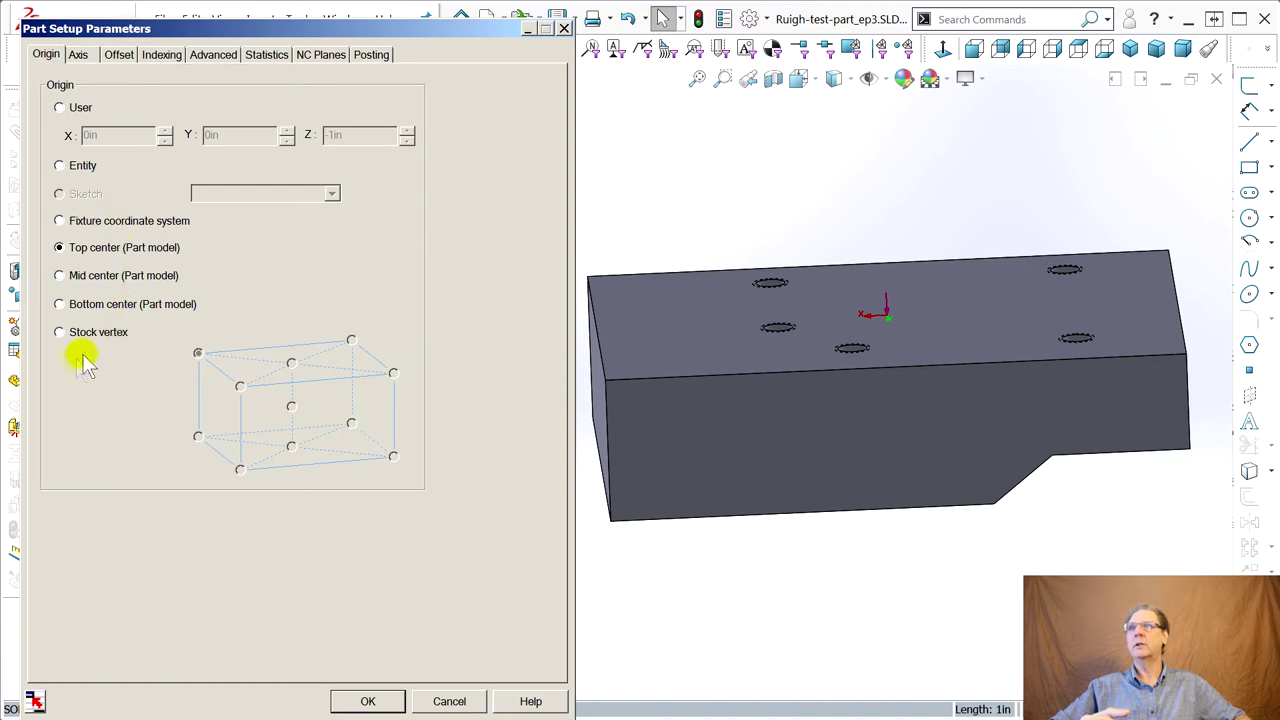
{"action": "left_click", "coordinate": [59, 332]}
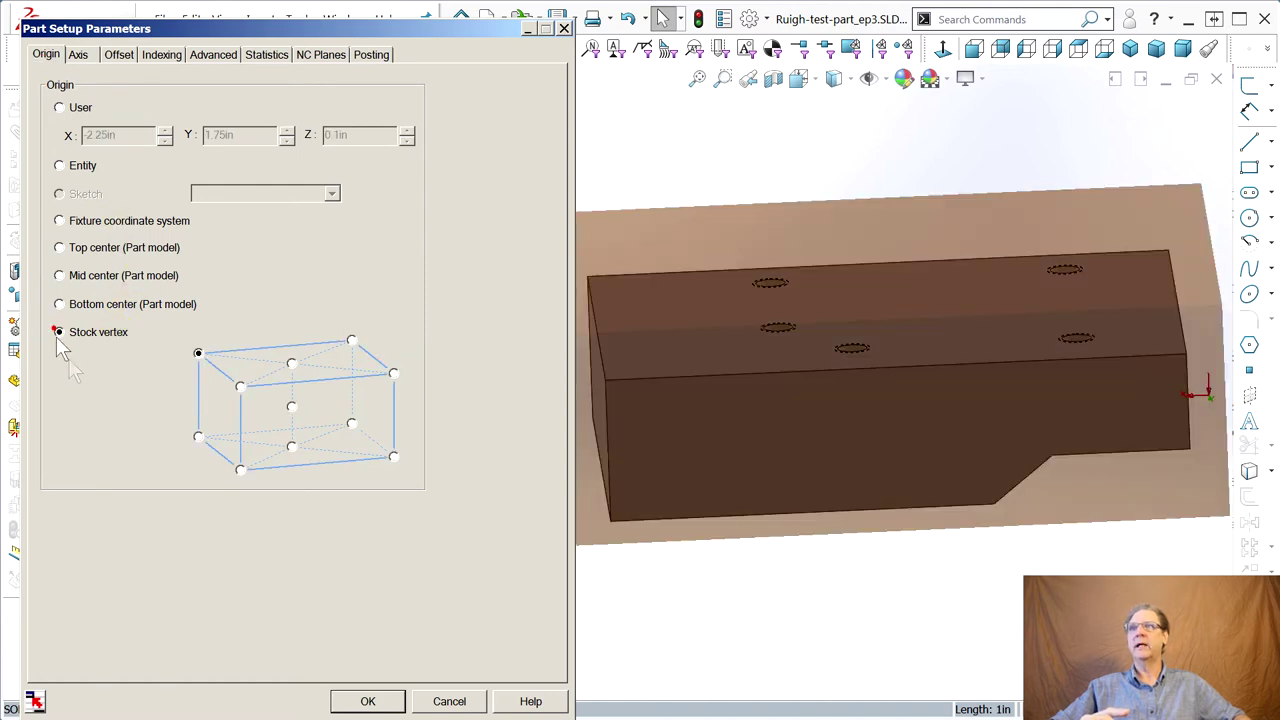
{"action": "left_click", "coordinate": [198, 437]}
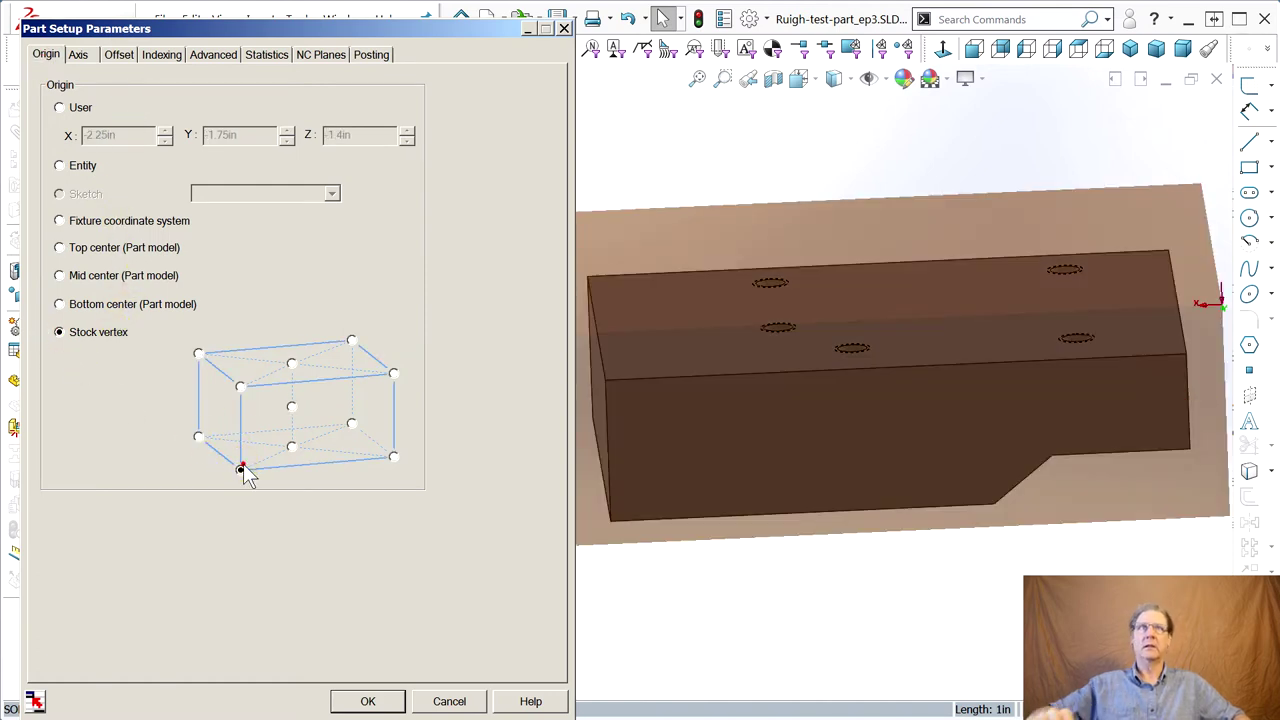
{"action": "middle_click_drag", "start_coordinate": [771, 320], "coordinate": [823, 335]}
{"action": "left_click", "coordinate": [392, 455]}
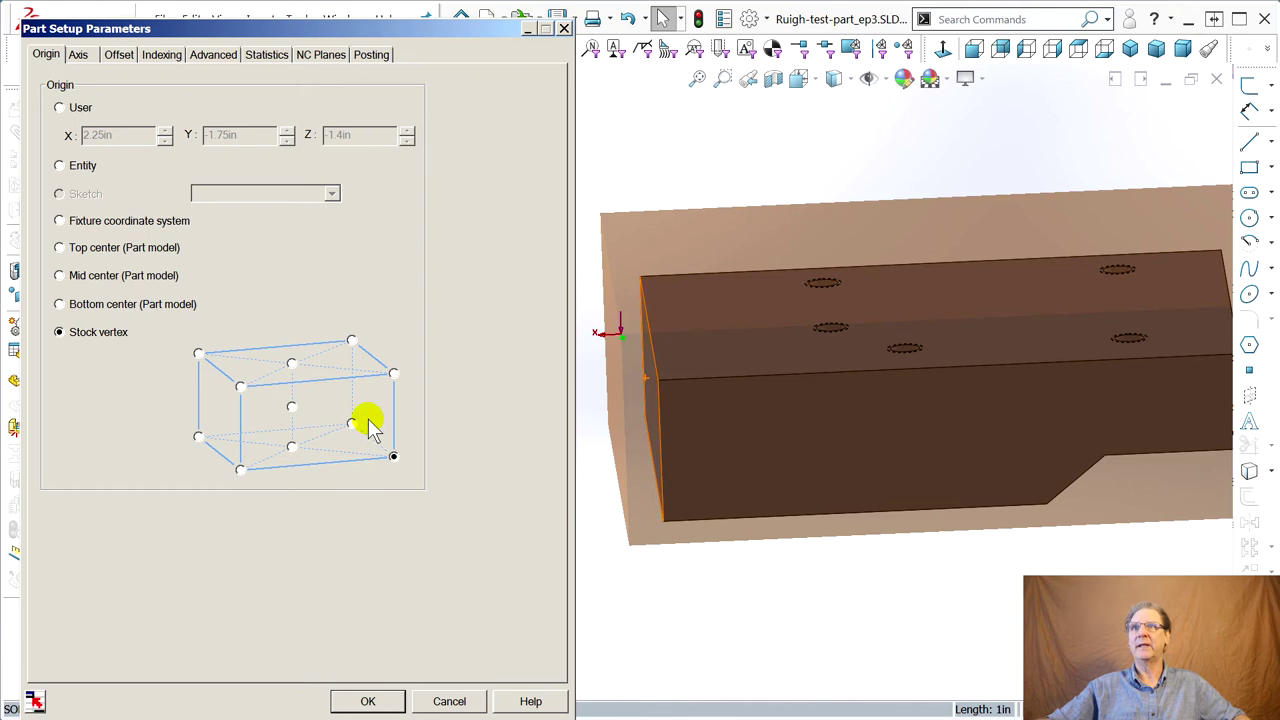
{"action": "left_click", "coordinate": [352, 424]}
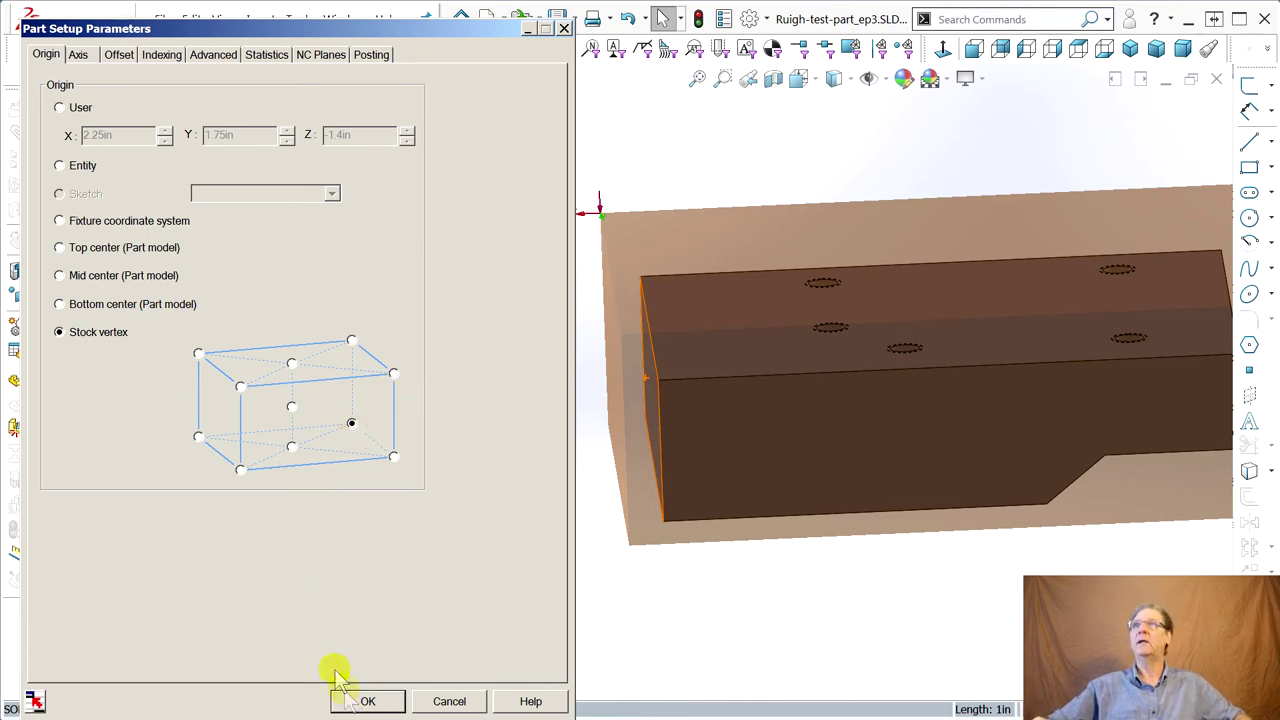
Give the Bottom setup a 180 degree X-direction angle, apply it, and regenerate toolpaths.
{"action": "left_click", "coordinate": [77, 54]}
{"action": "left_click_drag", "start_coordinate": [424, 29], "coordinate": [401, 29]}
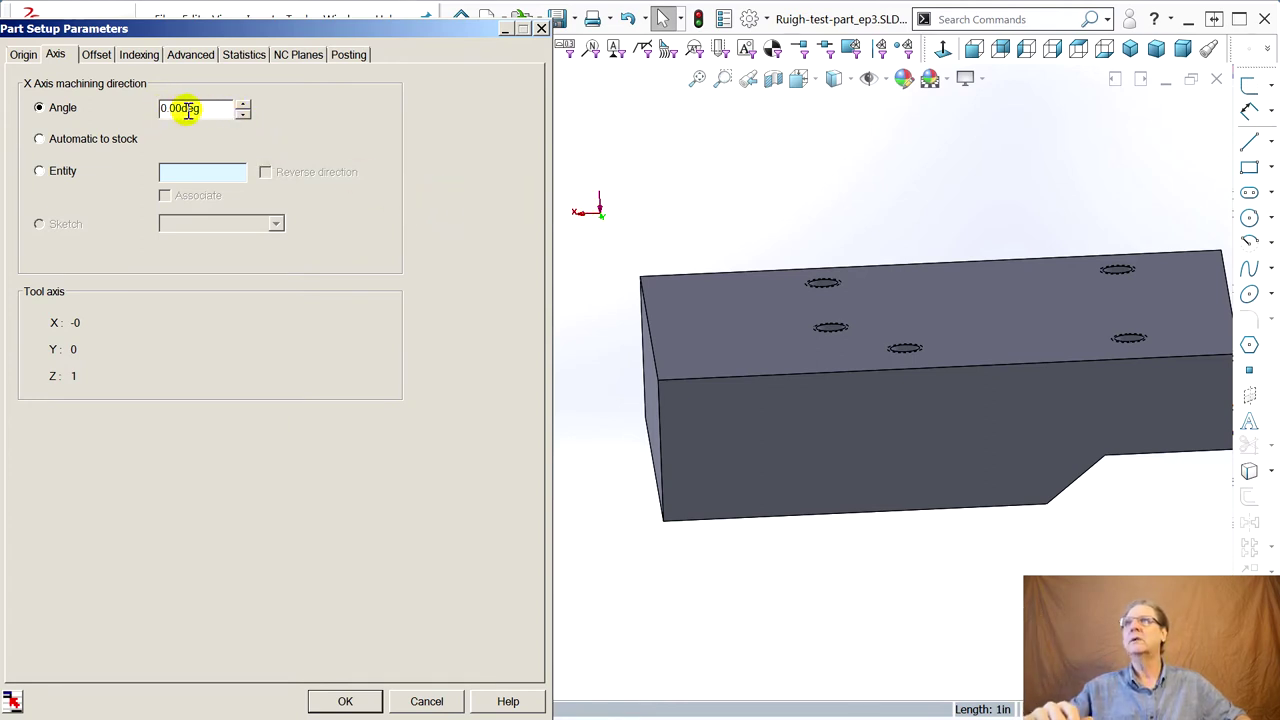
{"action": "type", "text": "180"}
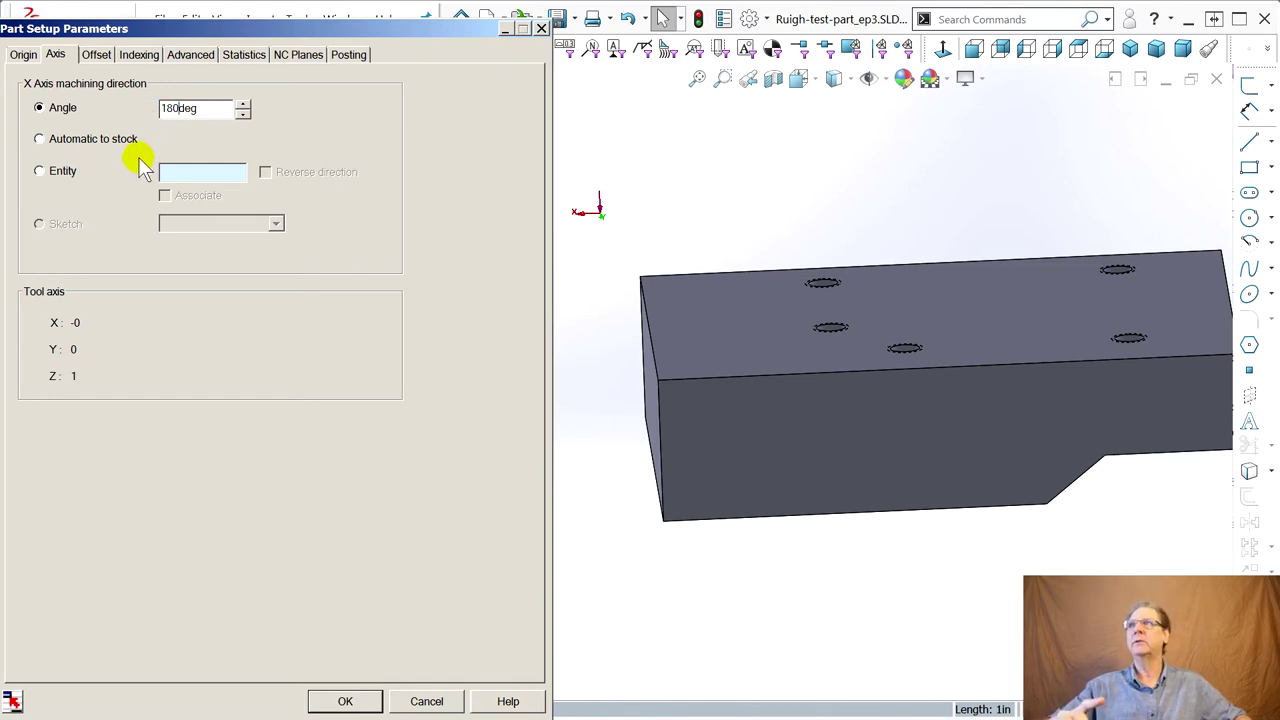
{"action": "left_click", "coordinate": [97, 106]}
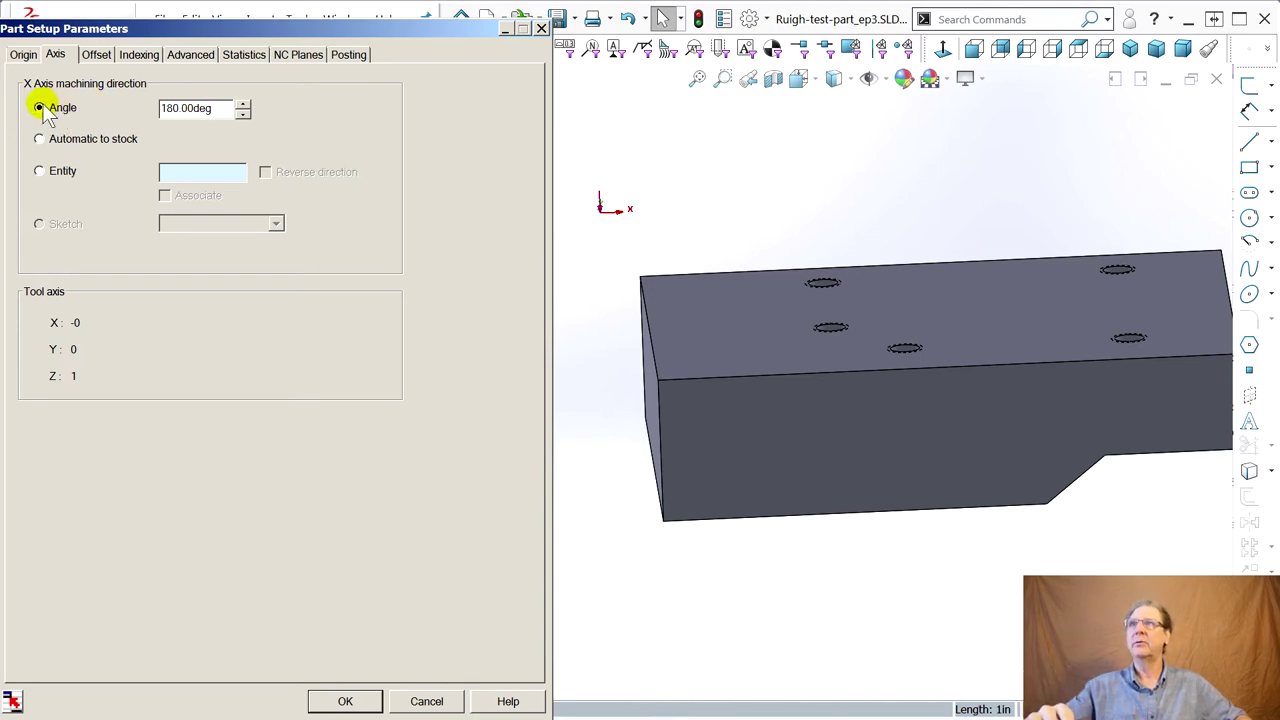
{"action": "left_click", "coordinate": [62, 109]}
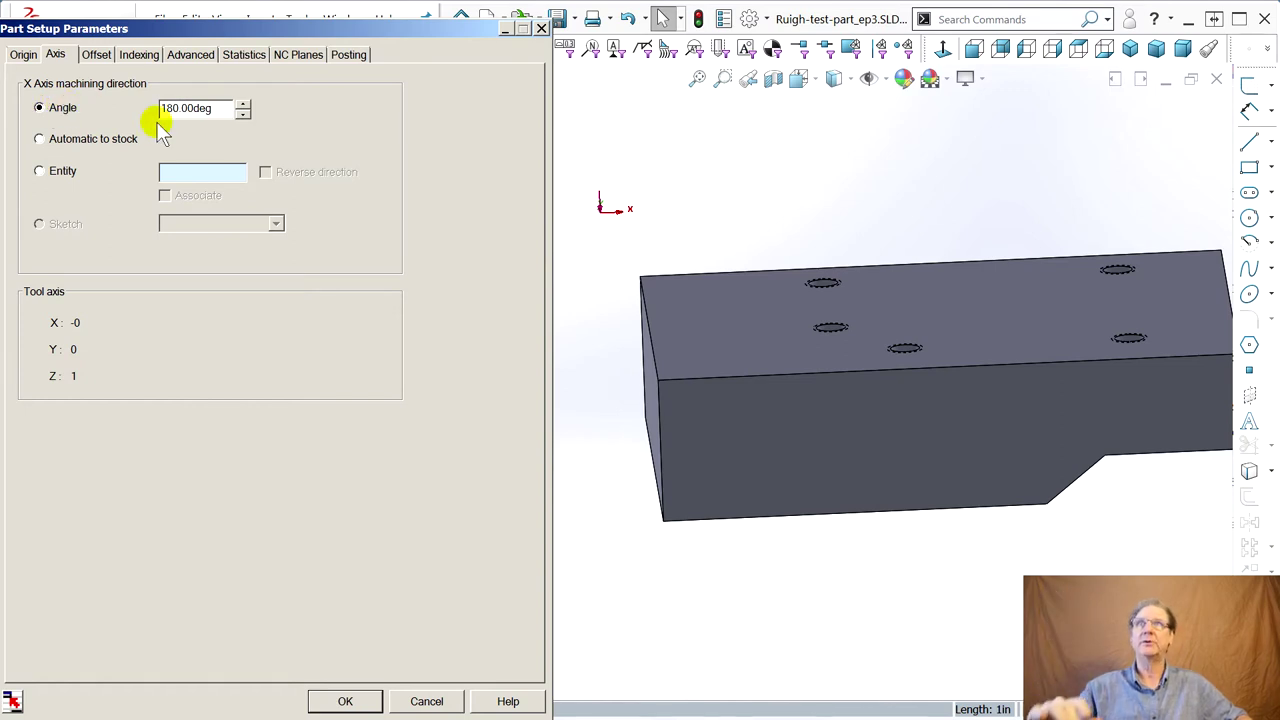
{"action": "middle_click_drag", "start_coordinate": [690, 198], "coordinate": [677, 211]}
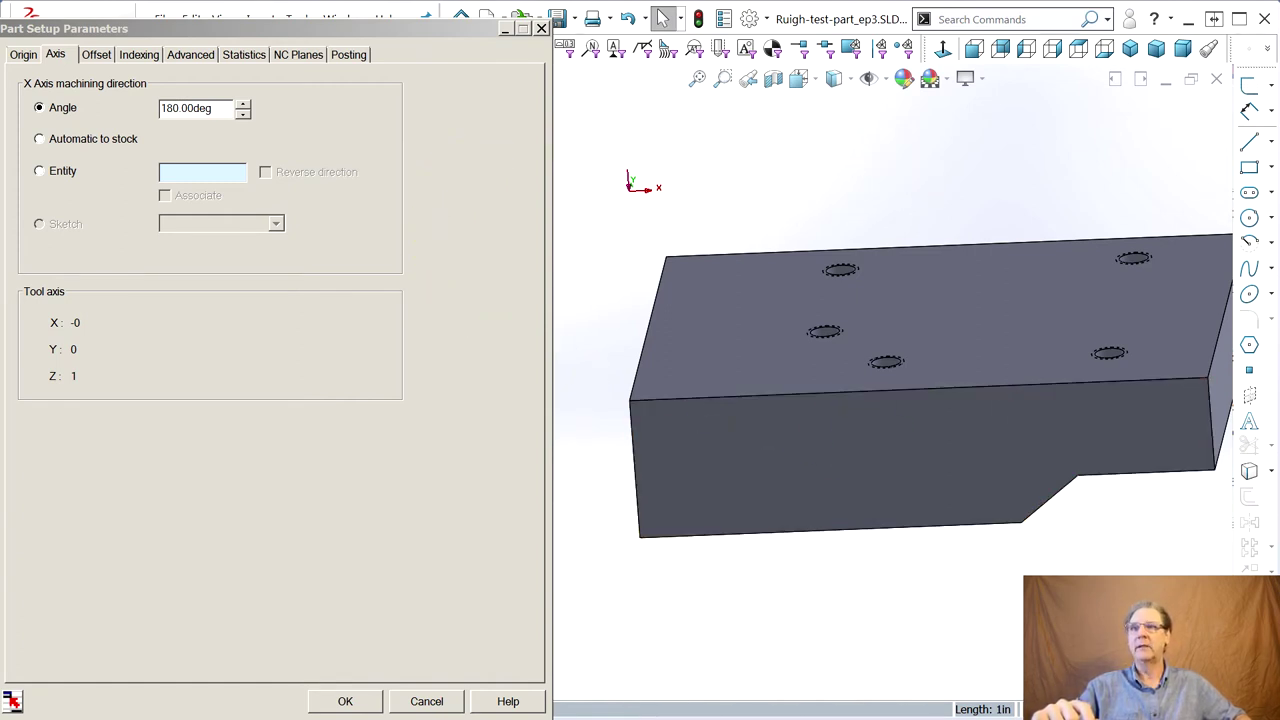
{"action": "left_click", "coordinate": [345, 701]}
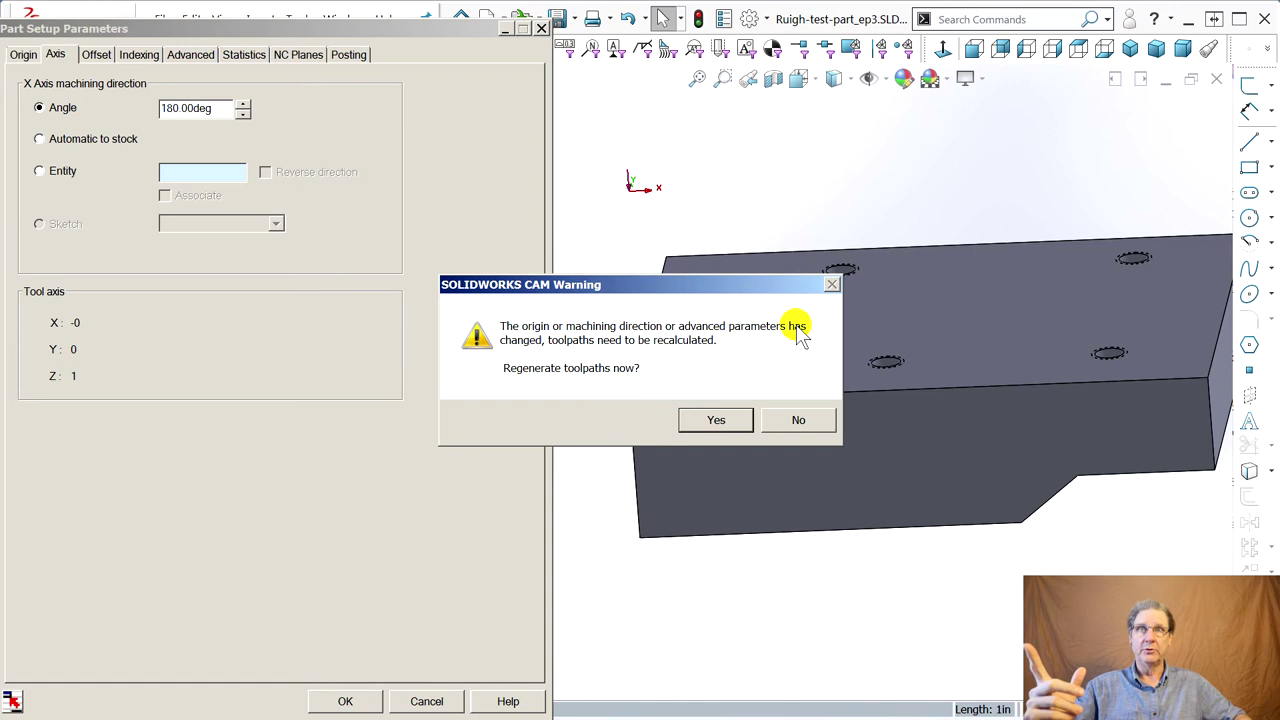
{"action": "left_click", "coordinate": [738, 415]}
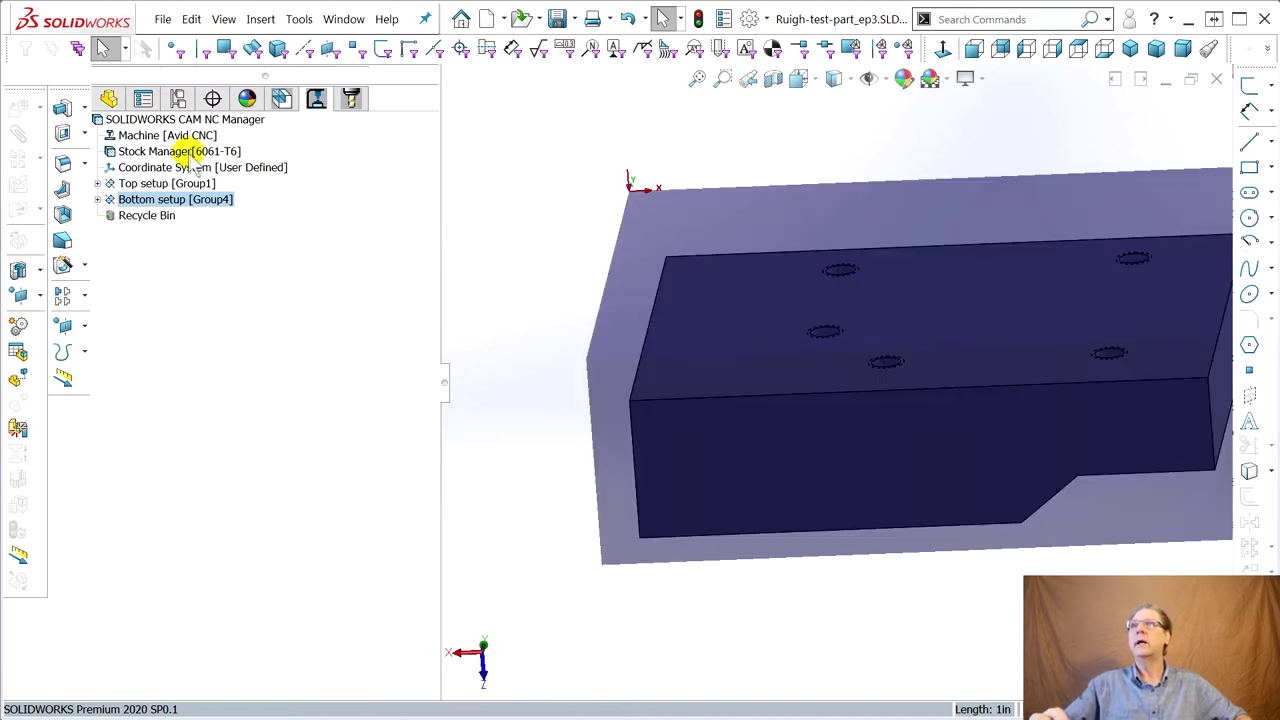
Show the stock and orbit the model to inspect the part's pocketed side.
{"action": "left_click", "coordinate": [190, 152]}
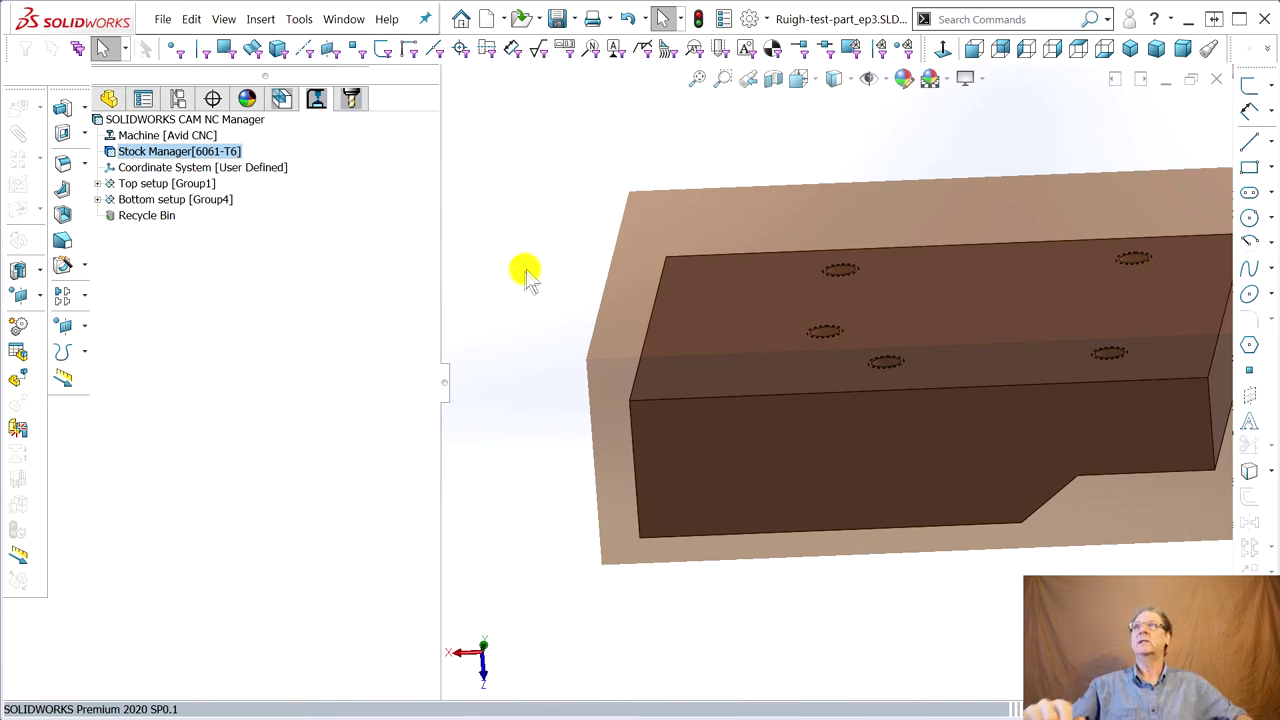
{"action": "middle_click_drag", "start_coordinate": [550, 250], "coordinate": [591, 246]}
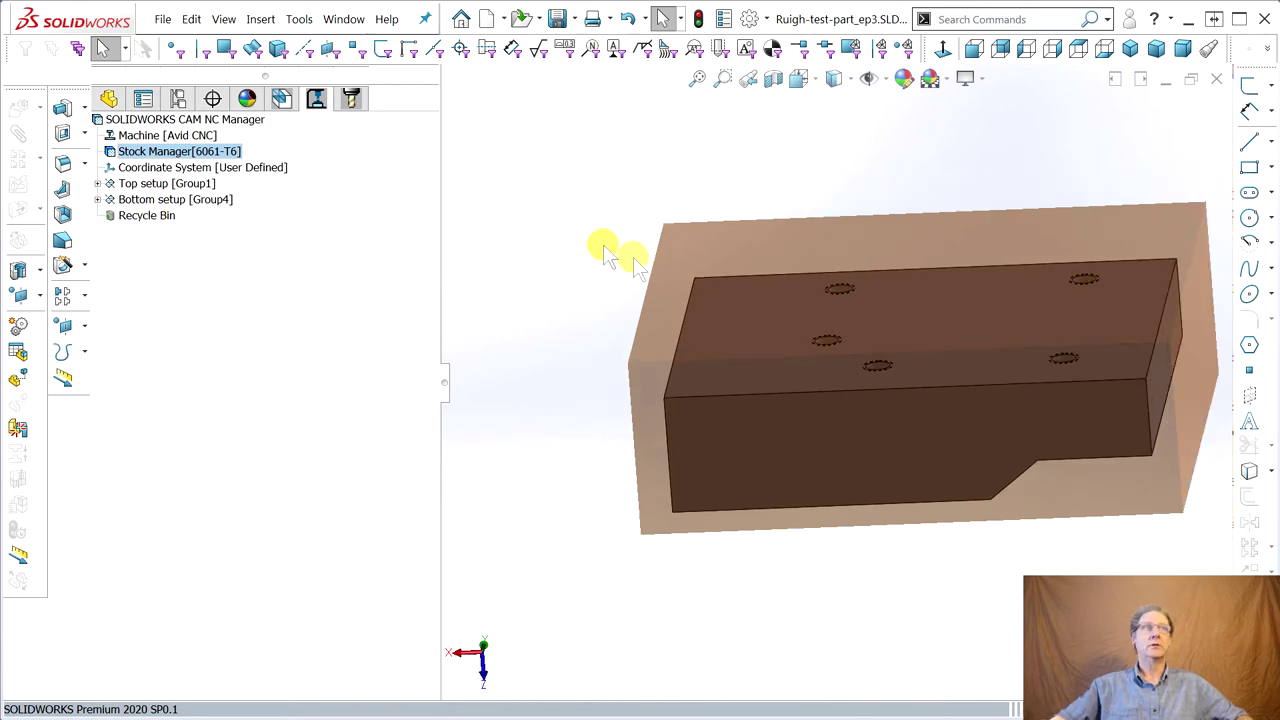
{"action": "middle_click_drag", "start_coordinate": [909, 354], "coordinate": [737, 477]}
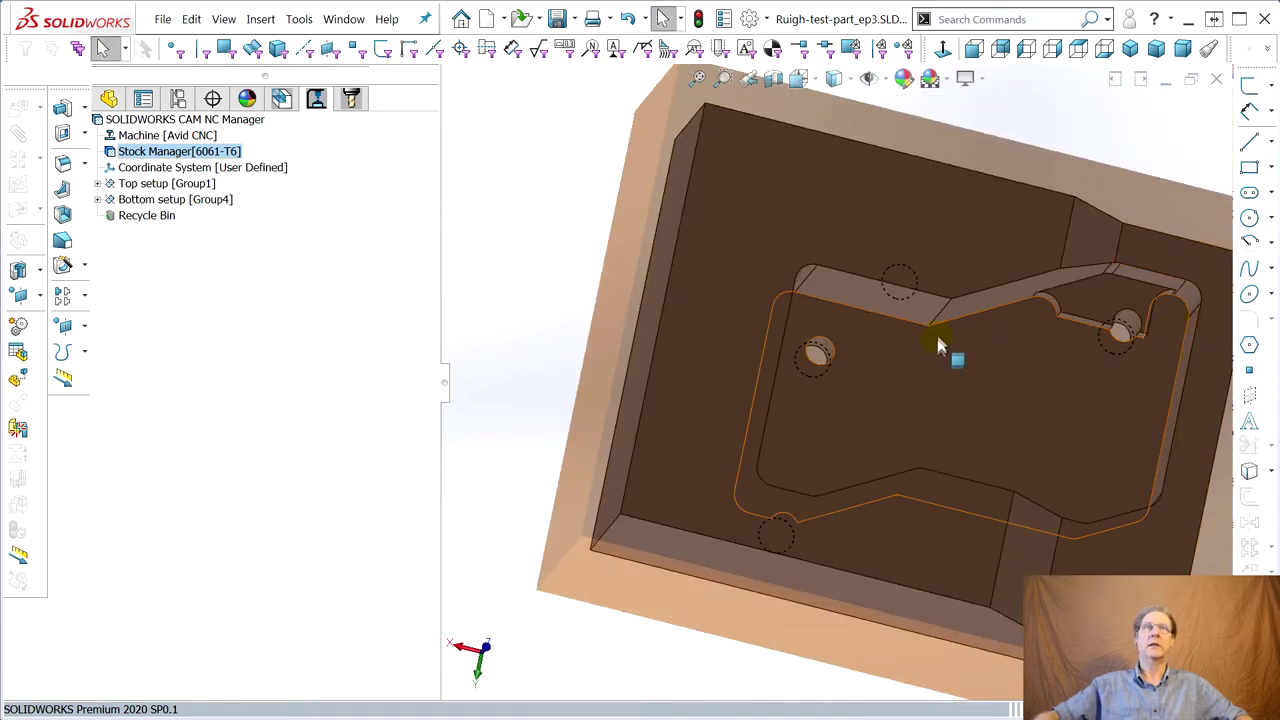
{"action": "middle_click_drag", "start_coordinate": [935, 336], "coordinate": [768, 310]}
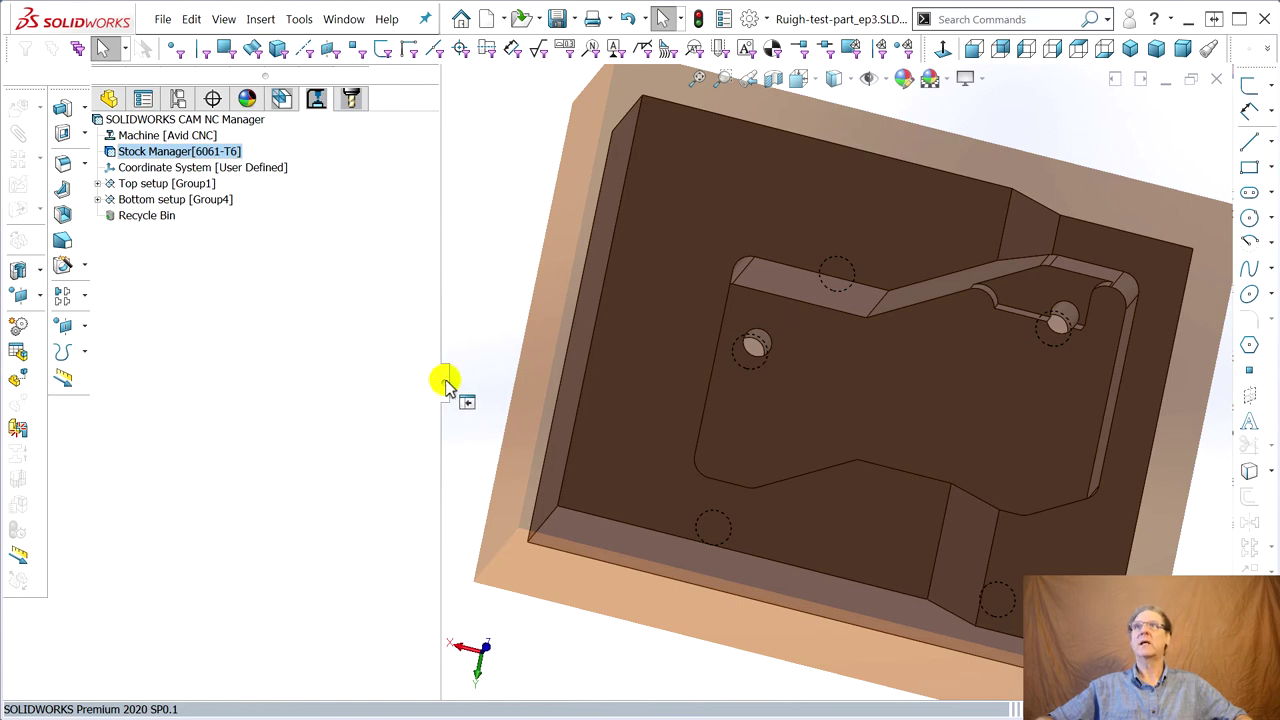
{"action": "left_click_drag", "start_coordinate": [447, 385], "coordinate": [391, 386]}
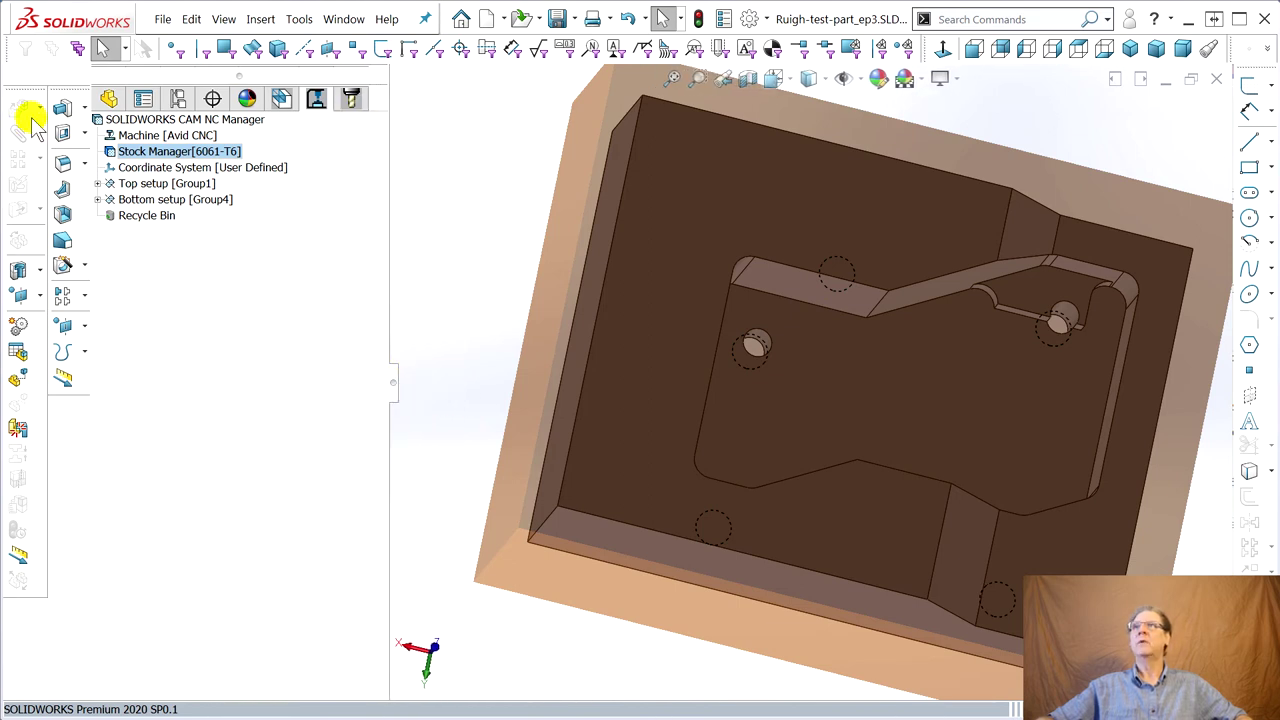
Open the NC program's Parameters to view toolpath statistics and estimated machining time.
{"action": "right_click", "coordinate": [157, 122]}
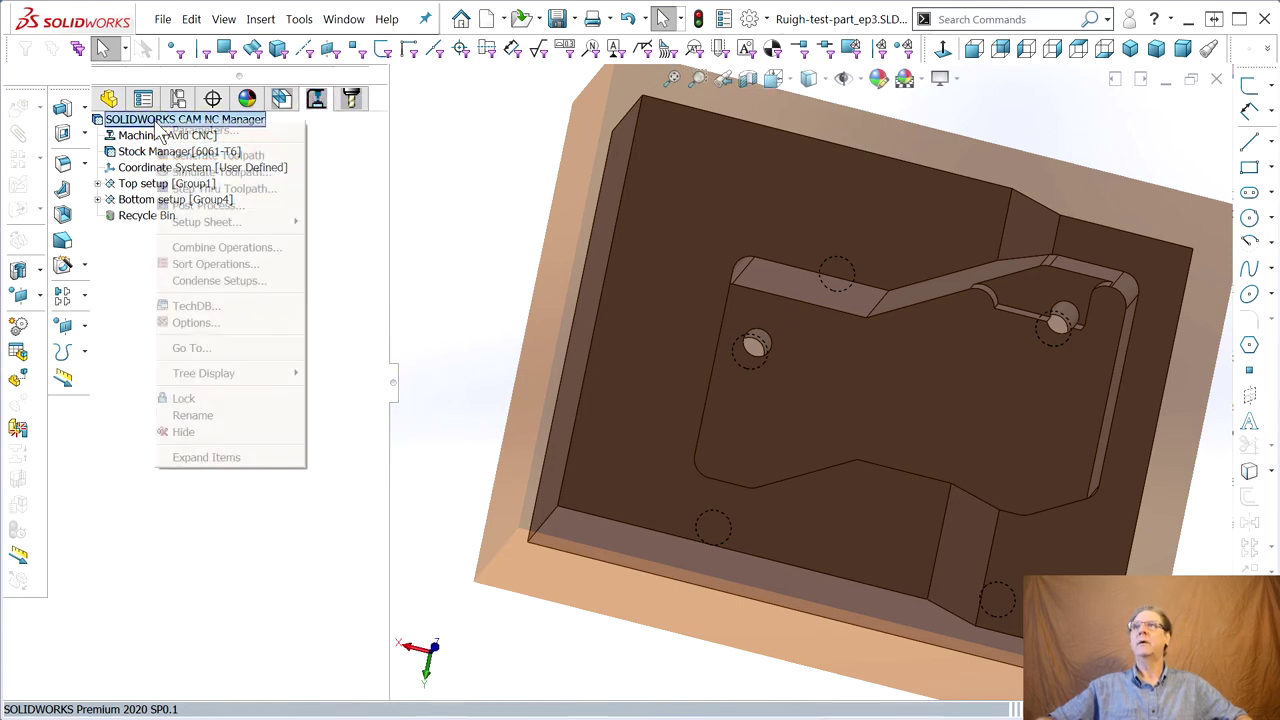
{"action": "left_click", "coordinate": [212, 156]}
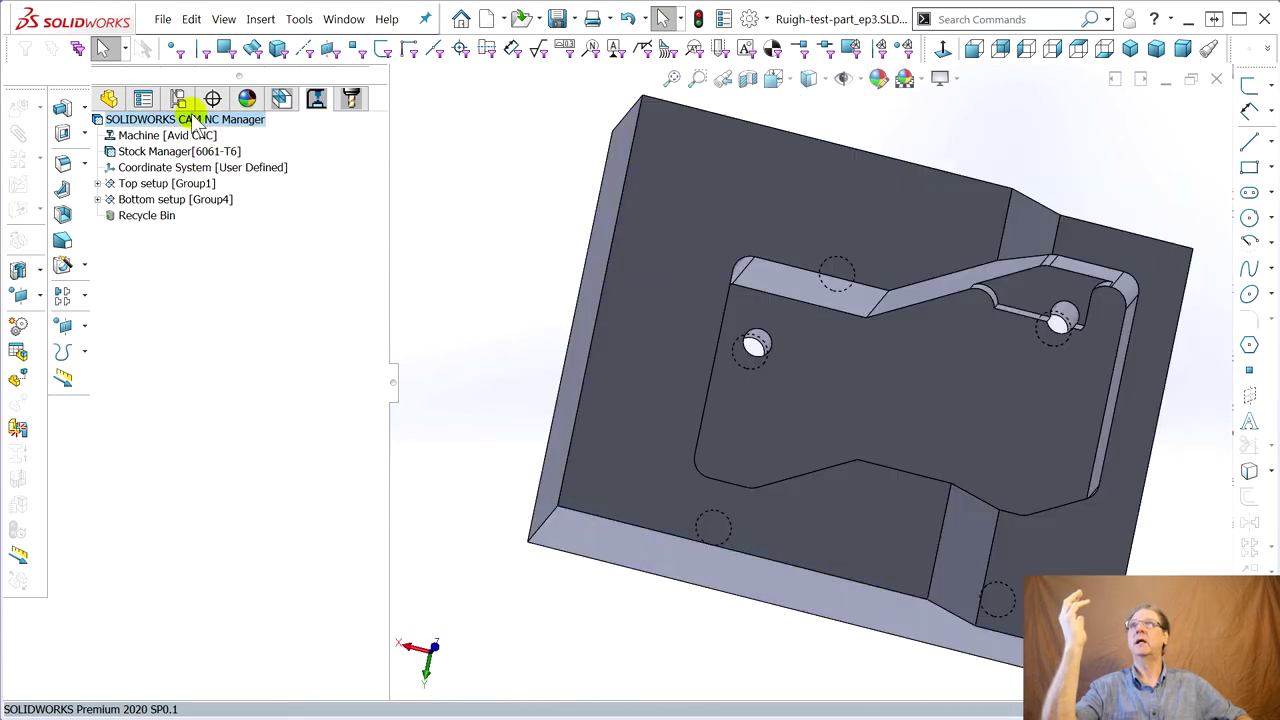
{"action": "right_click", "coordinate": [185, 122]}
{"action": "left_click", "coordinate": [228, 127]}
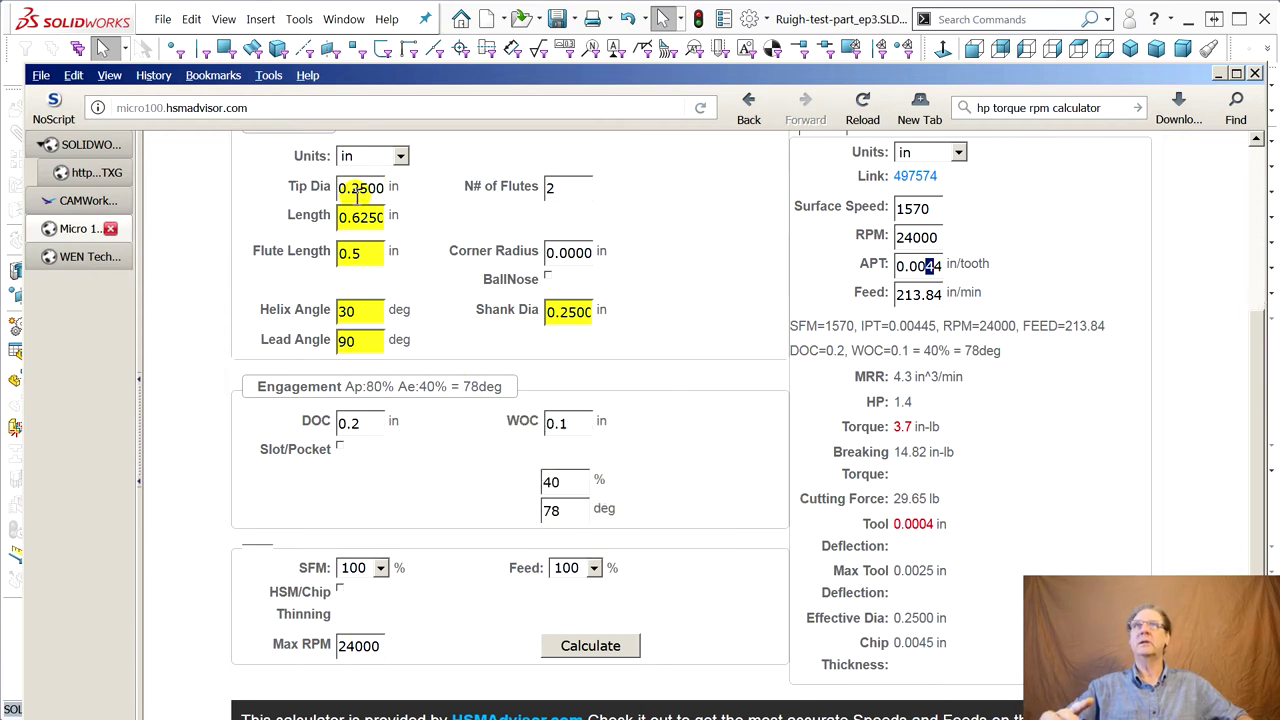
Review the Micro 100 6061-T6 results, checking the 0.2 in axial depth of cut and feed per tooth.
{"action": "scroll", "coordinate": [686, 297], "scroll_direction": "up", "scroll_amount": 3}
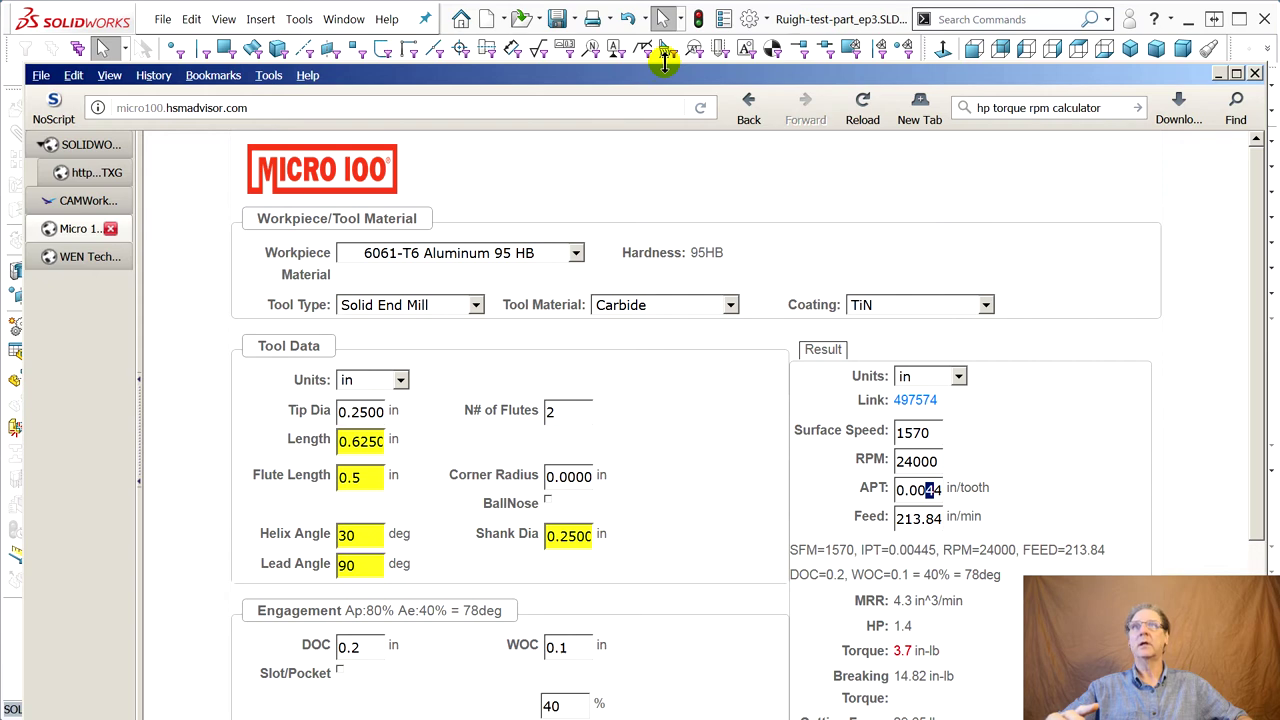
{"action": "left_click_drag", "start_coordinate": [643, 66], "coordinate": [642, 33]}
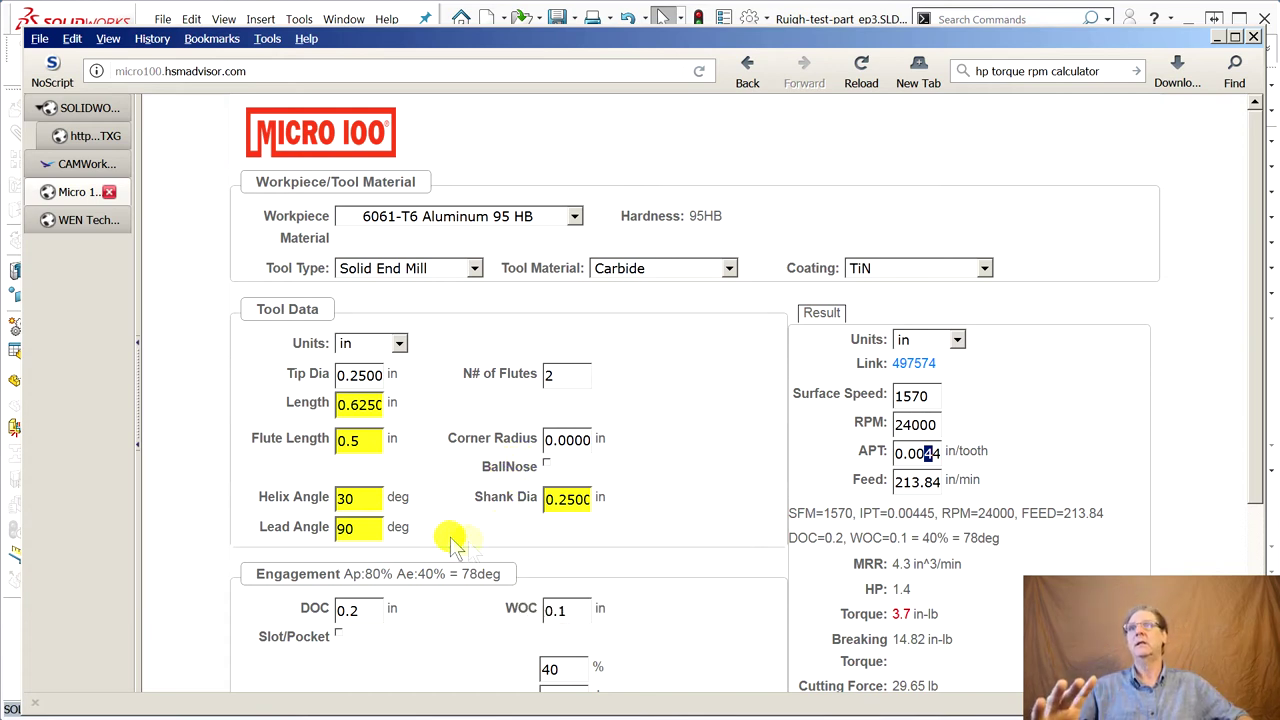
{"action": "left_click", "coordinate": [352, 610]}
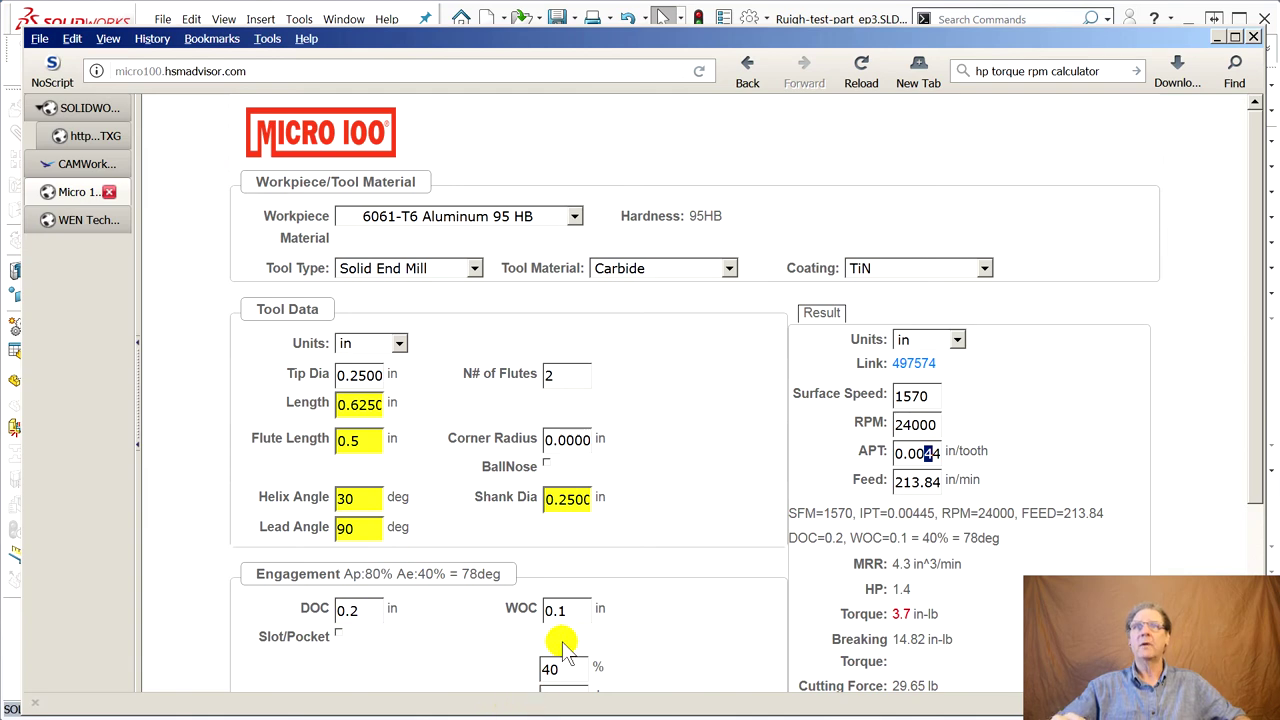
{"action": "scroll", "coordinate": [665, 612], "scroll_direction": "down", "scroll_amount": 2}
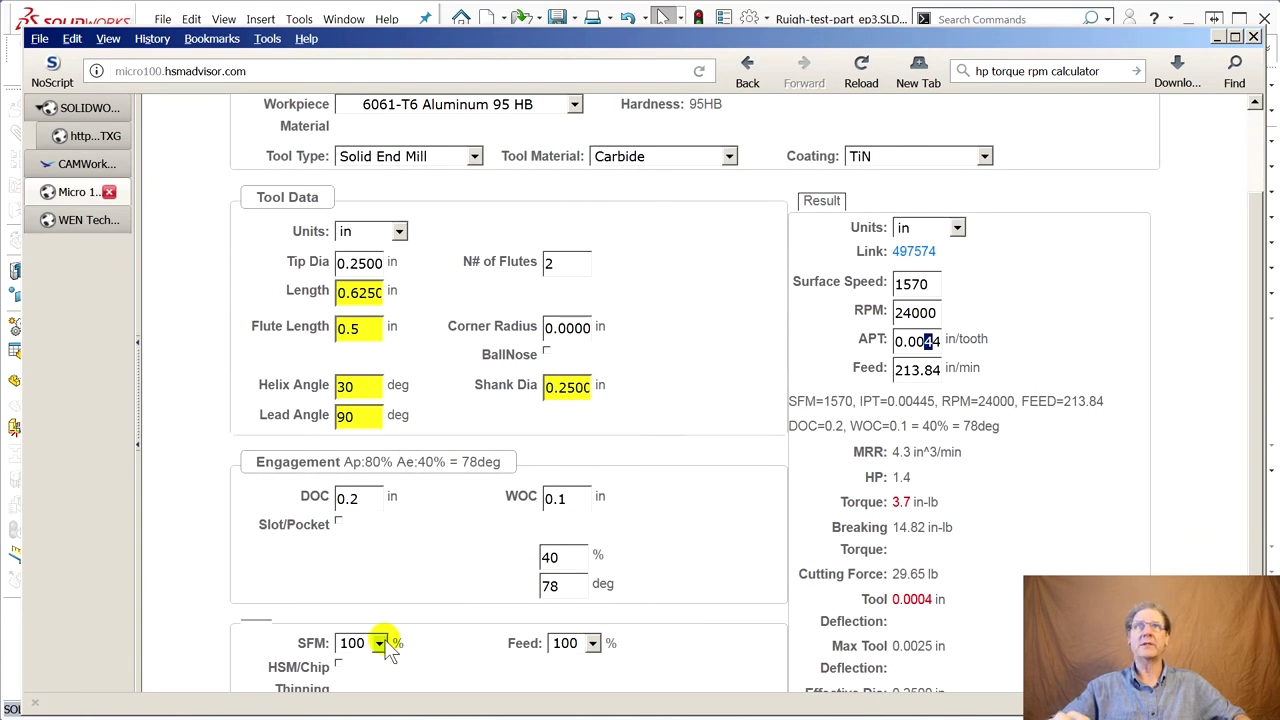
{"action": "left_click", "coordinate": [930, 343]}
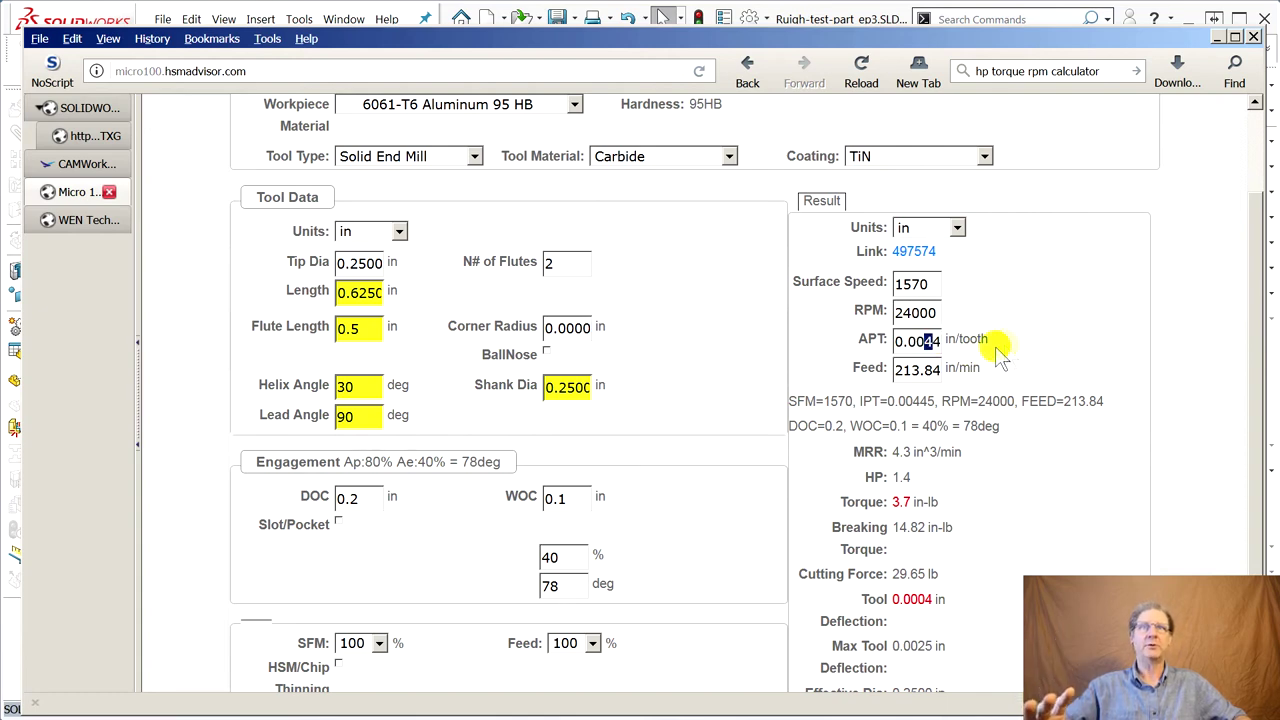
{"action": "scroll", "coordinate": [968, 495], "scroll_direction": "down", "scroll_amount": 2}
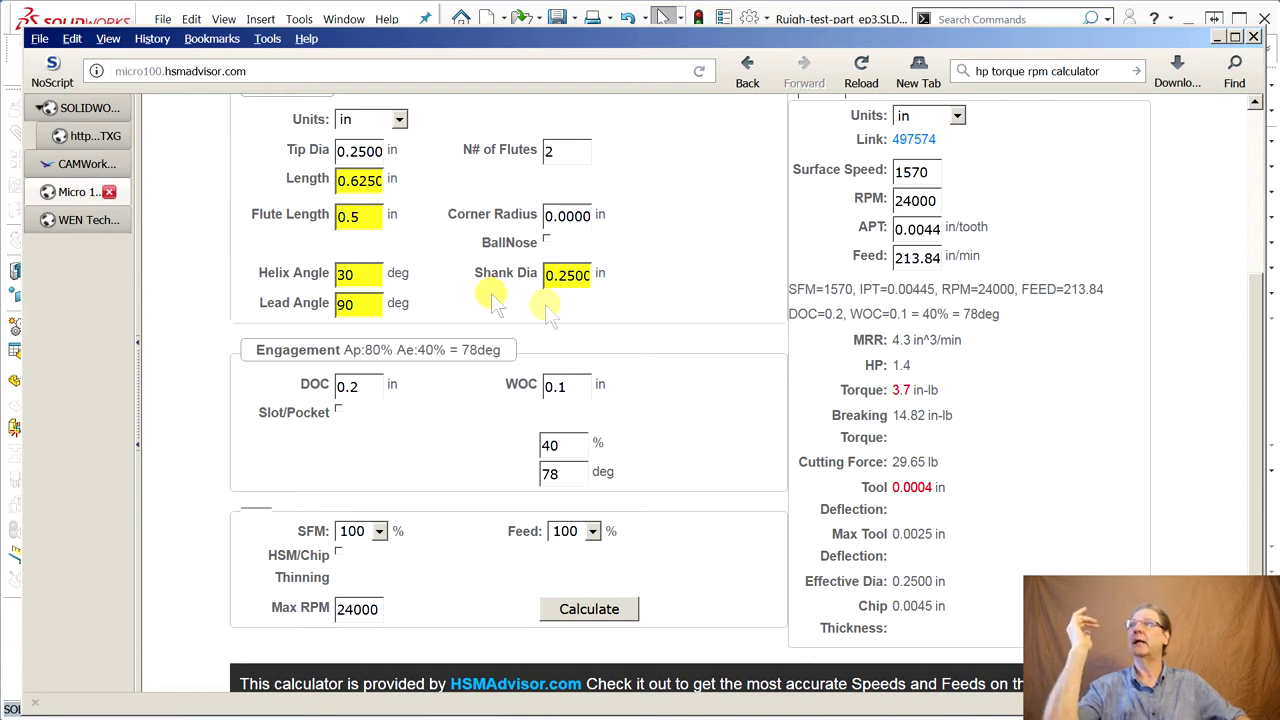
{"action": "left_click", "coordinate": [72, 222]}
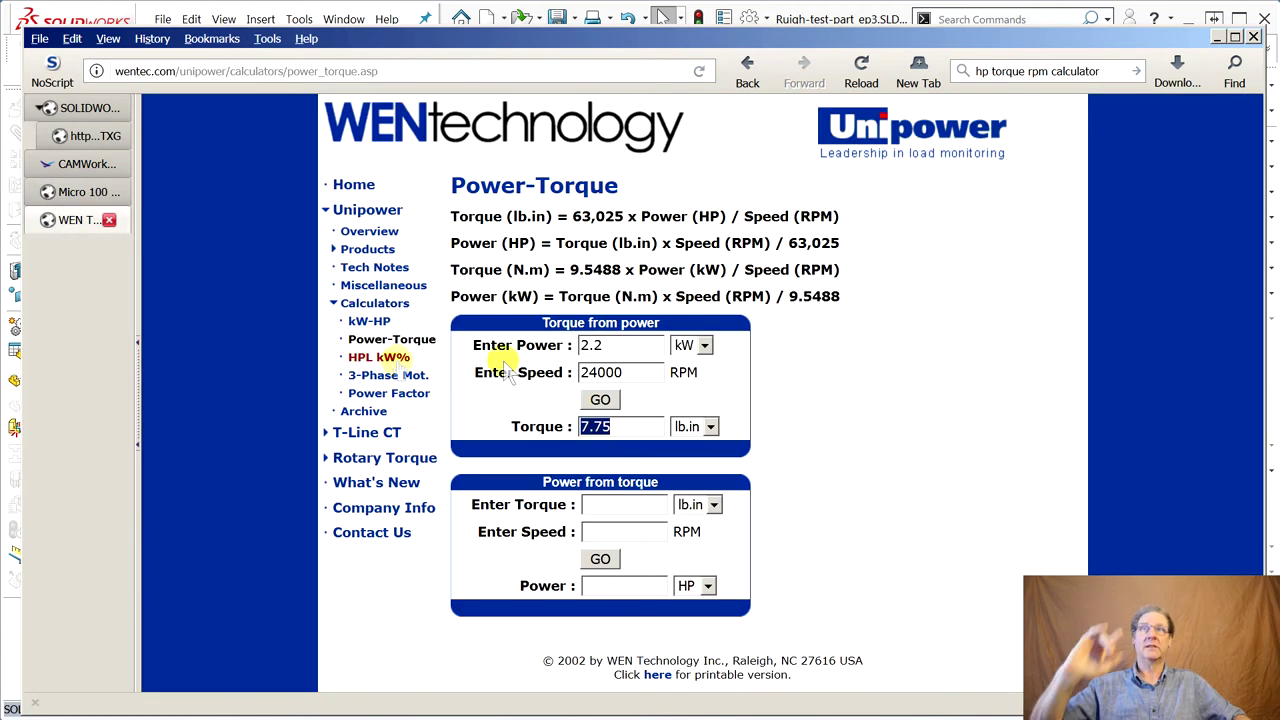
{"action": "left_click_drag", "start_coordinate": [620, 346], "coordinate": [522, 376]}
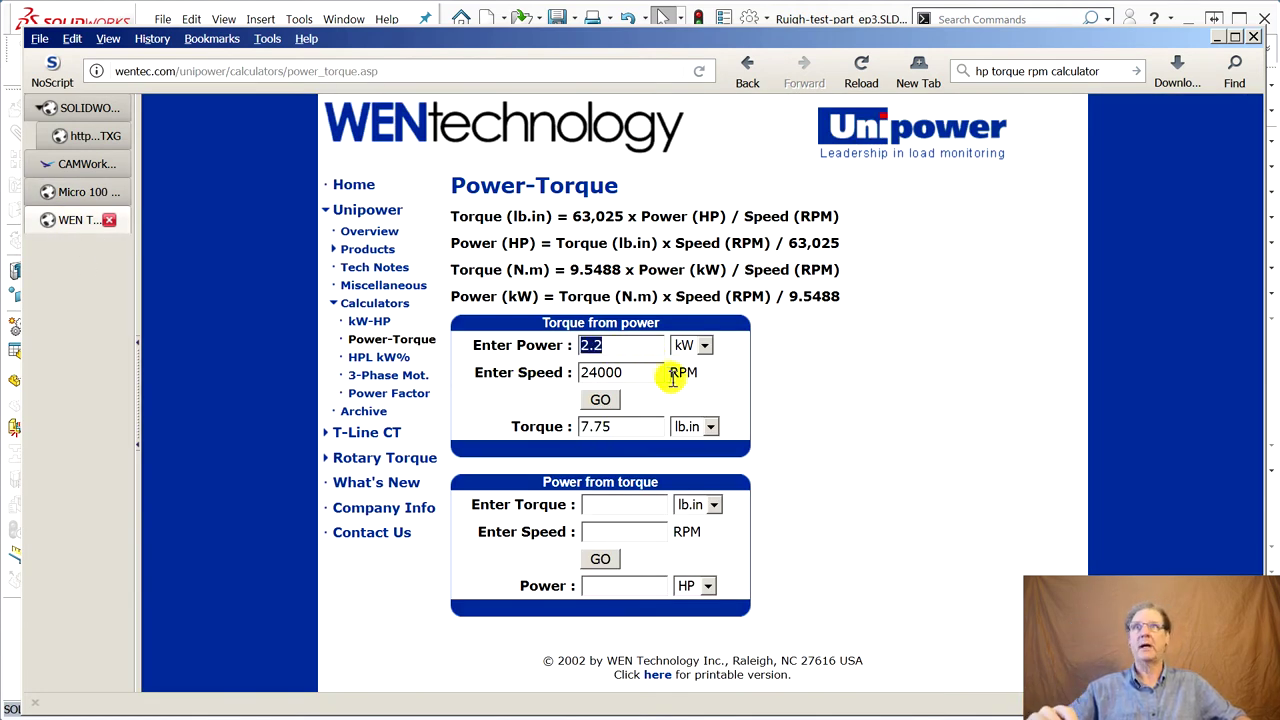
{"action": "left_click", "coordinate": [627, 372]}
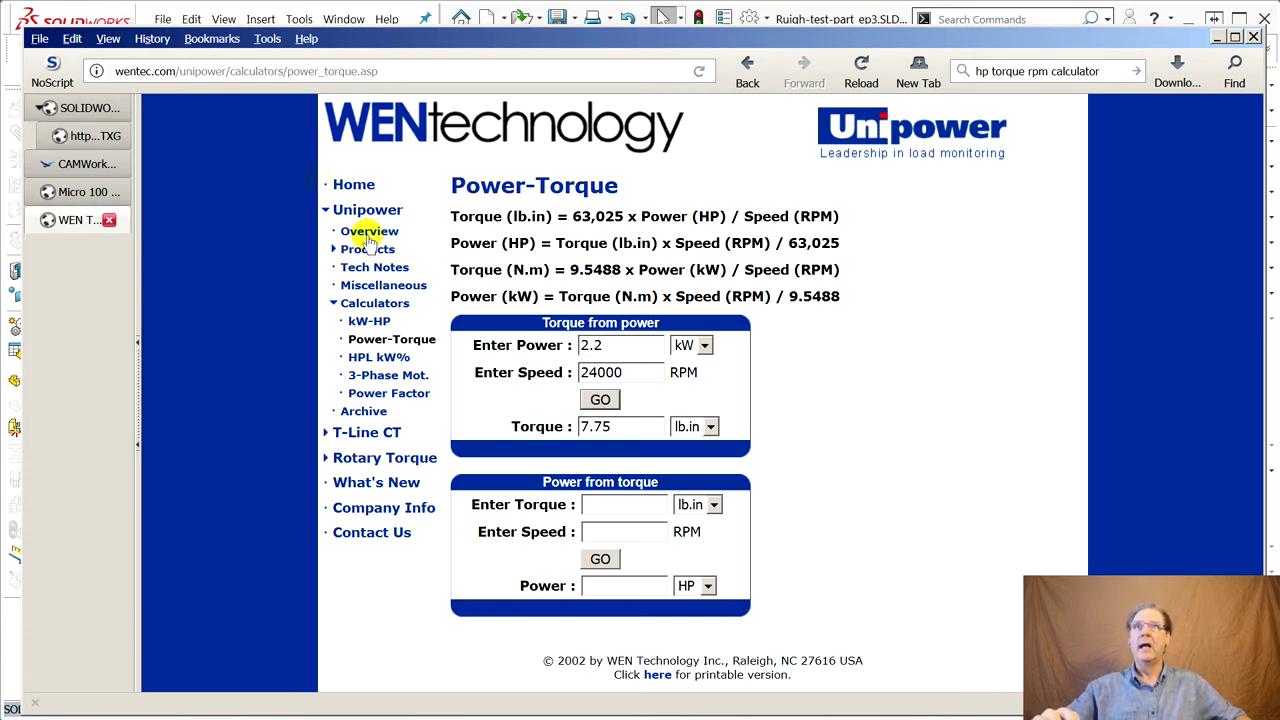
{"action": "left_click_drag", "start_coordinate": [622, 428], "coordinate": [537, 428]}
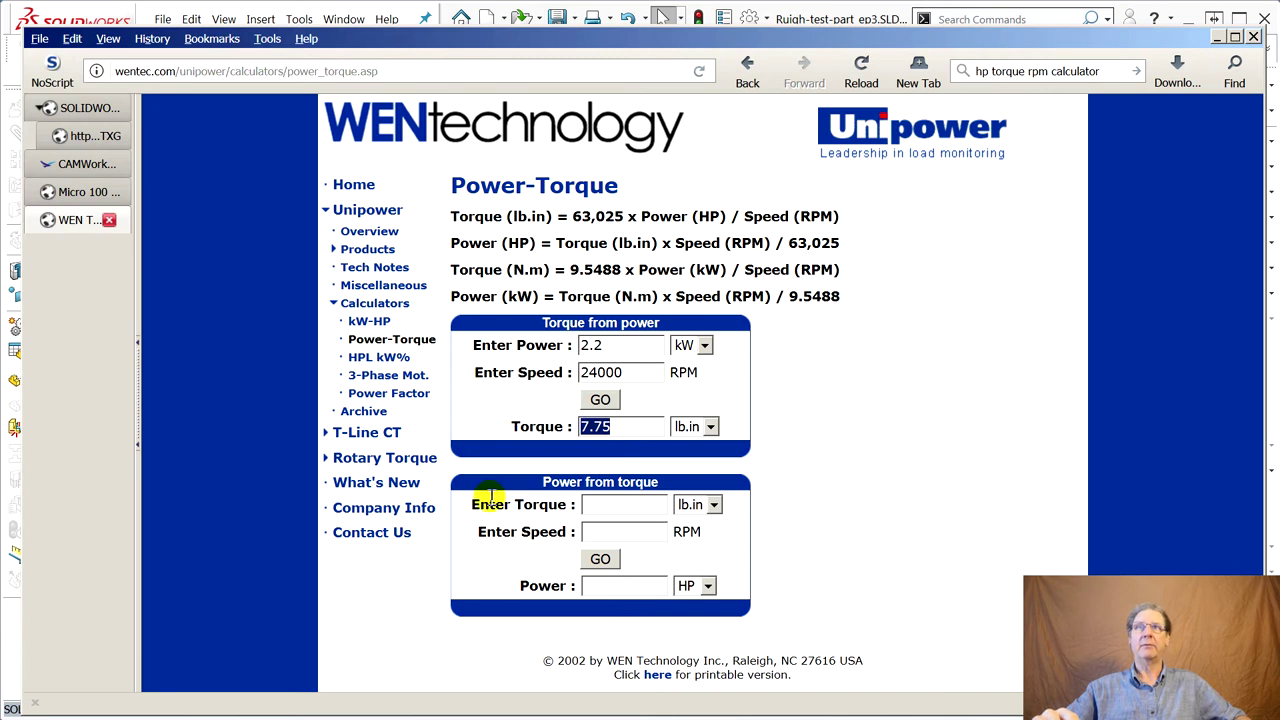
{"action": "left_click", "coordinate": [710, 426]}
{"action": "left_click", "coordinate": [682, 467]}
{"action": "left_click", "coordinate": [710, 426]}
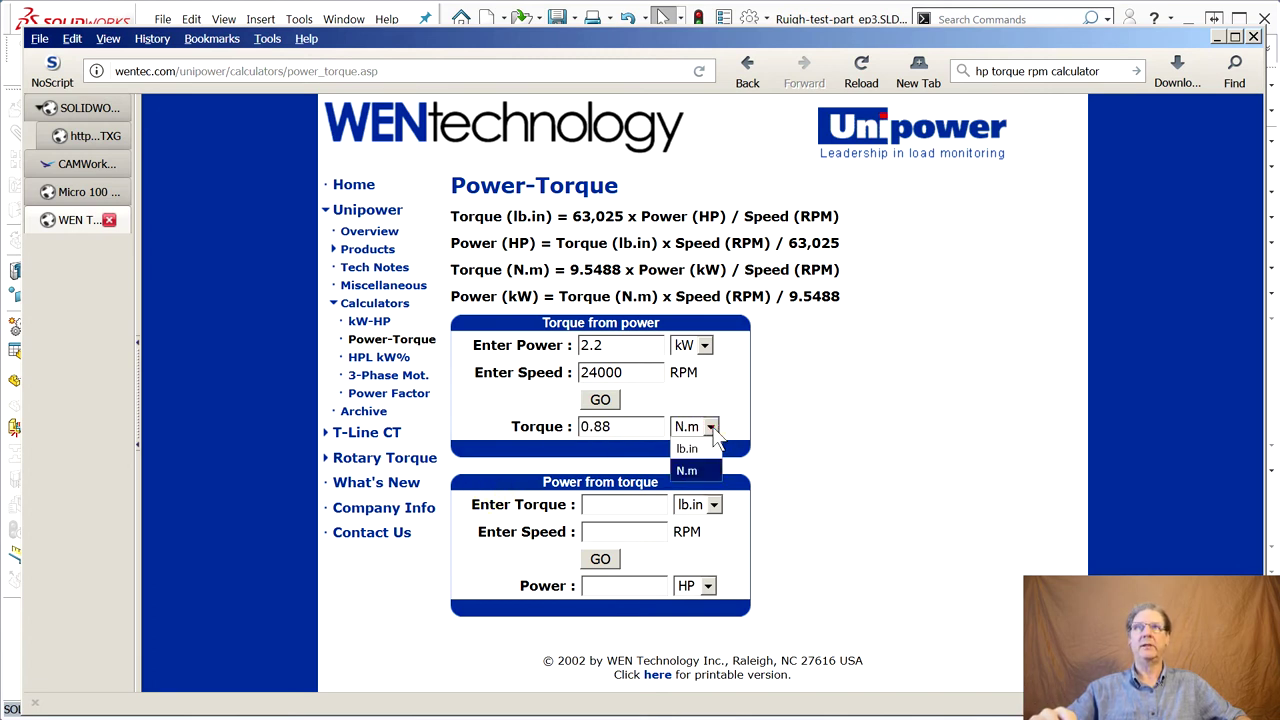
{"action": "left_click", "coordinate": [686, 447]}
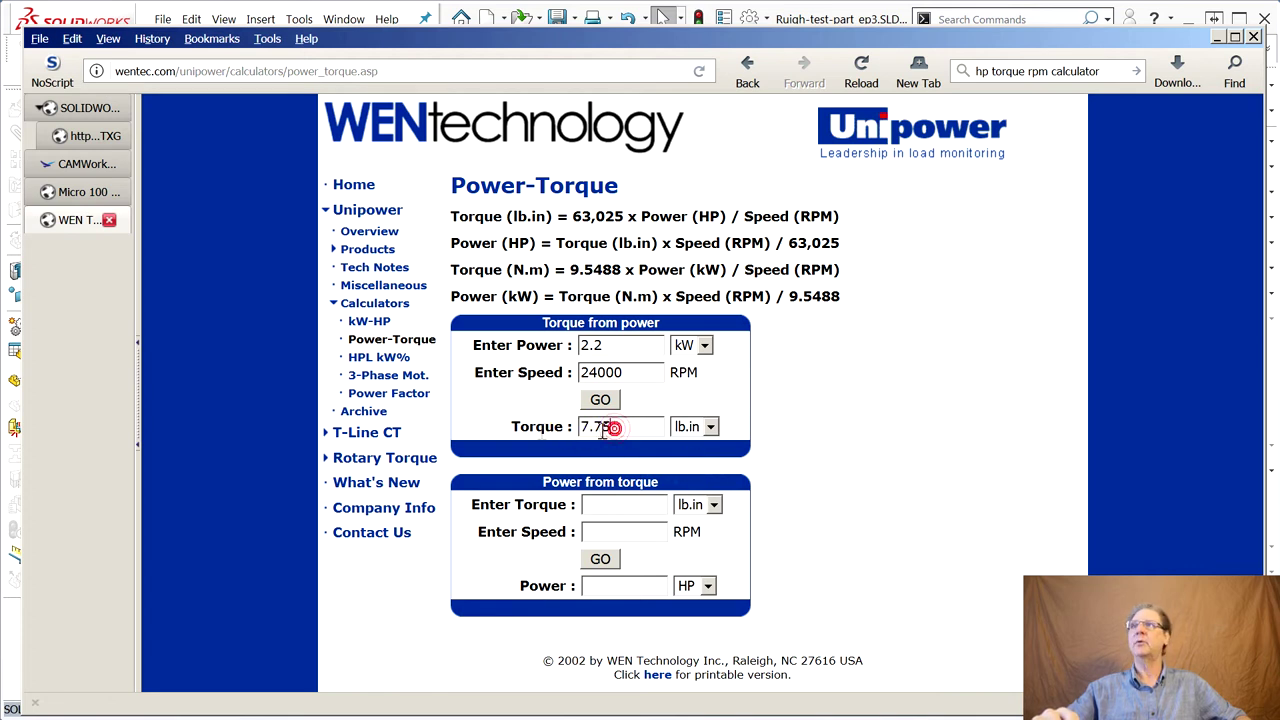
{"action": "left_click", "coordinate": [82, 192]}
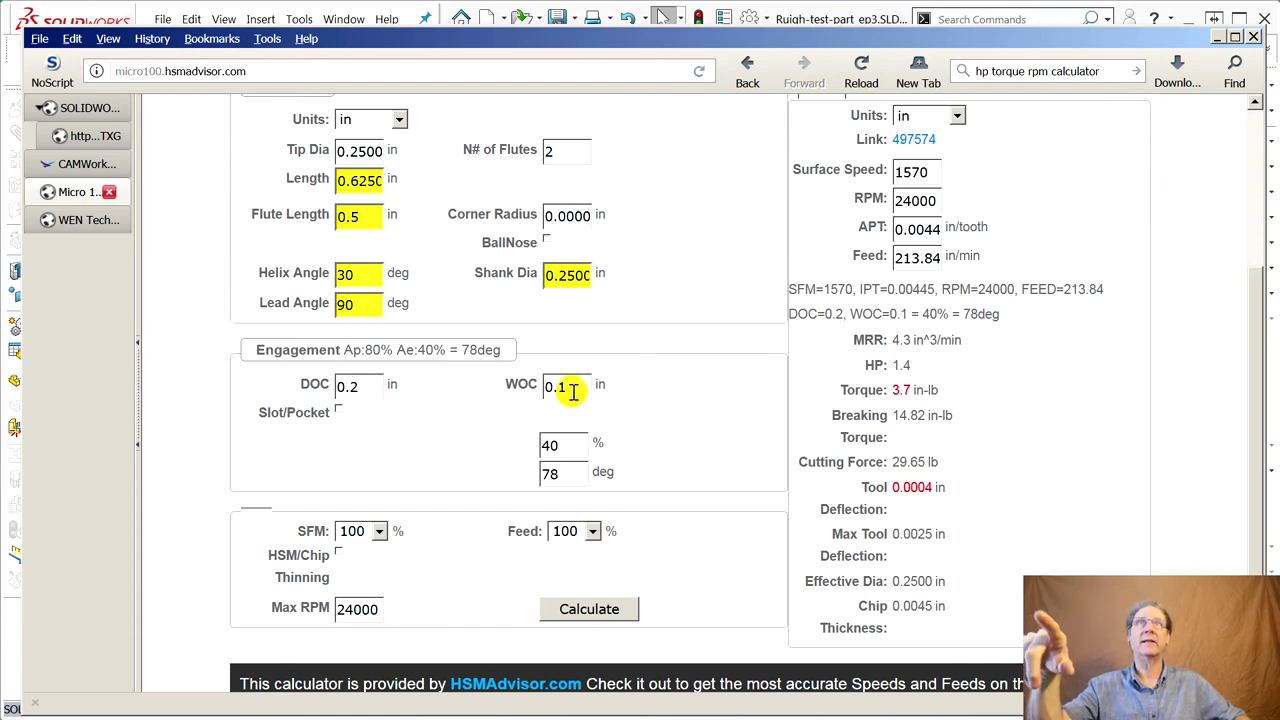
Enter a 1.6250 in tool length in the Micro 100 calculator and commit it.
{"action": "scroll", "coordinate": [915, 305], "scroll_direction": "up", "scroll_amount": 2}
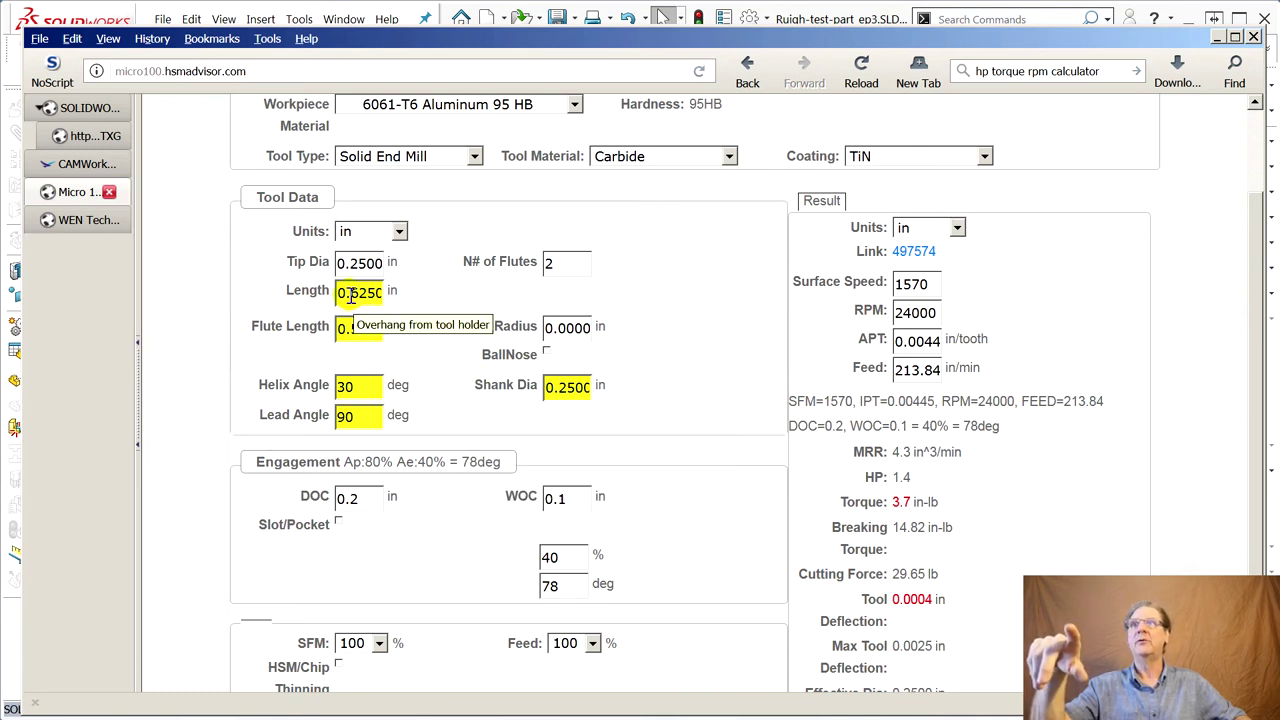
{"action": "left_click_drag", "start_coordinate": [346, 294], "coordinate": [338, 293]}
{"action": "left_click", "coordinate": [573, 323]}
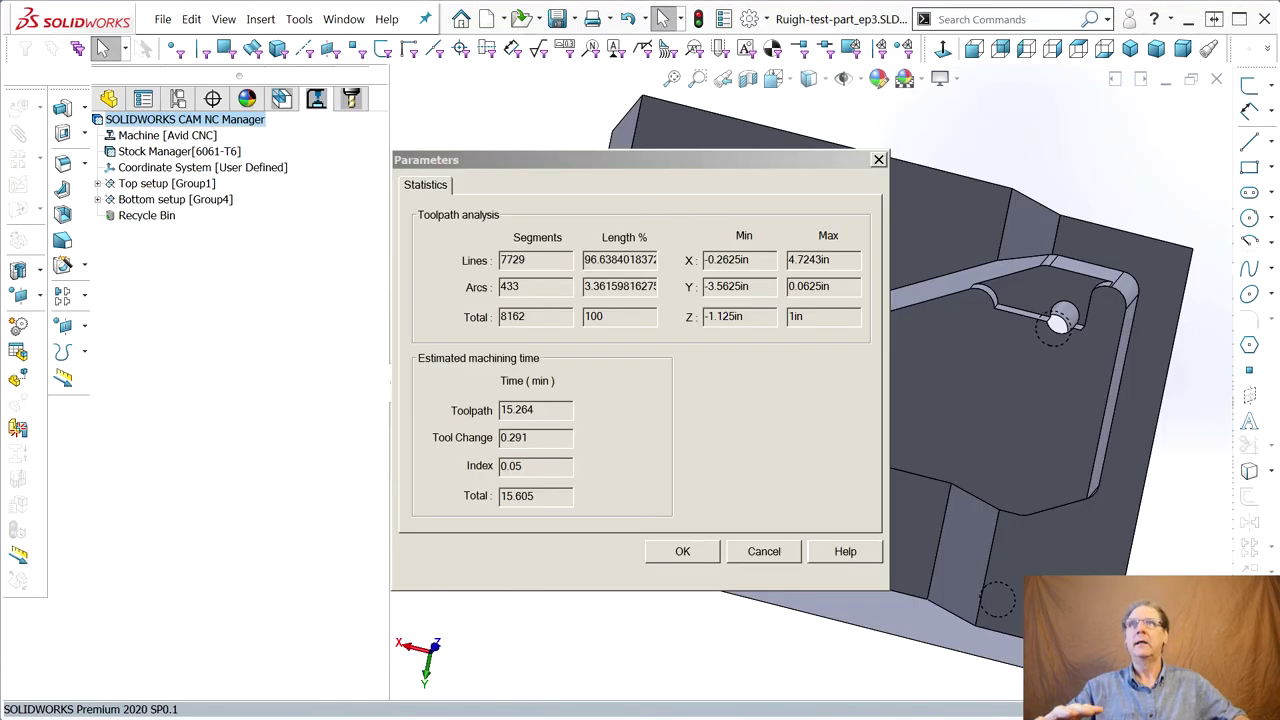
Dismiss the 15.605-minute toolpath statistics and select Rough Mill5 under the Top setup.
{"action": "left_click", "coordinate": [786, 553]}
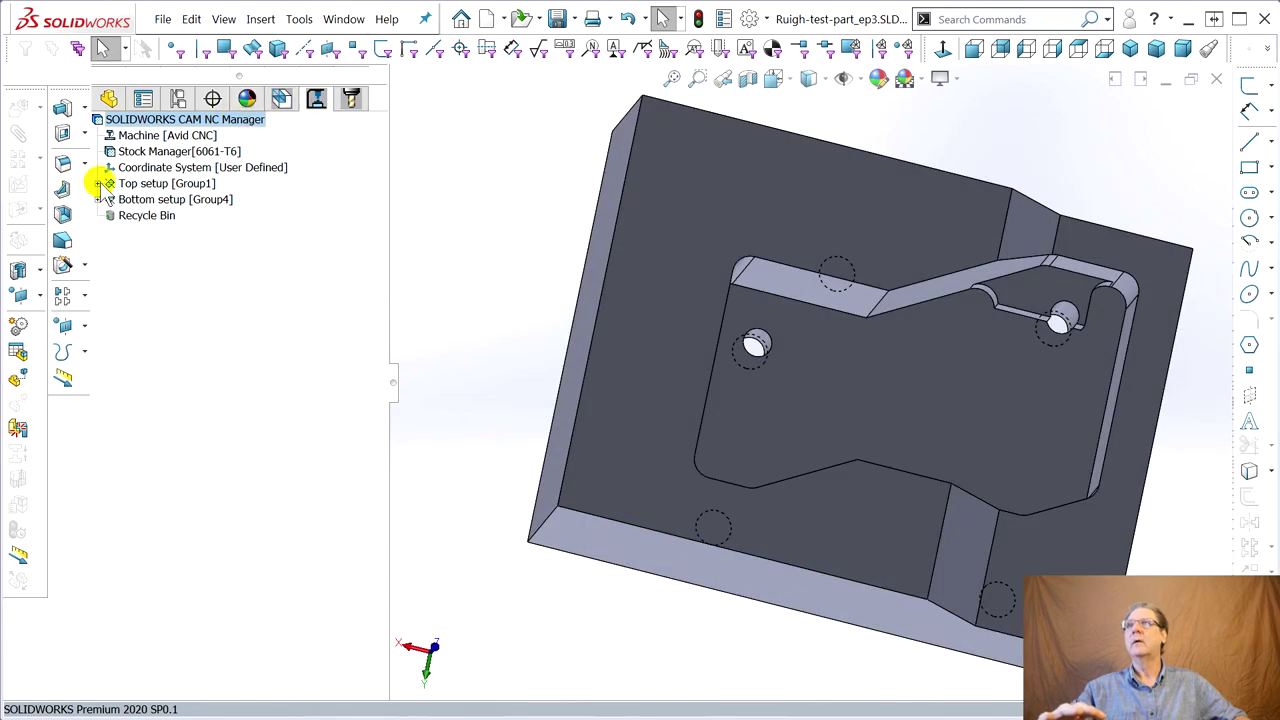
{"action": "left_click", "coordinate": [99, 184]}
Switch Rough Mill5's first and maximum cut amounts from percentage to absolute 0.125in.
{"action": "left_click", "coordinate": [165, 216]}
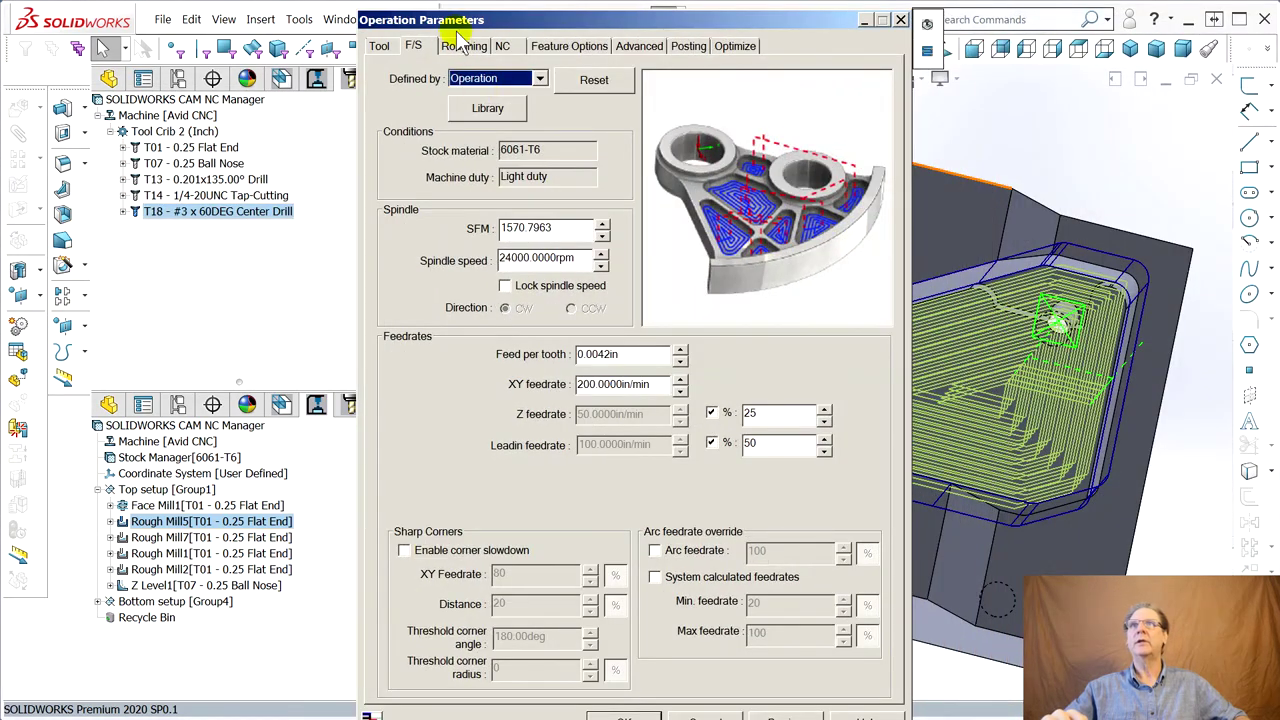
{"action": "left_click", "coordinate": [462, 44]}
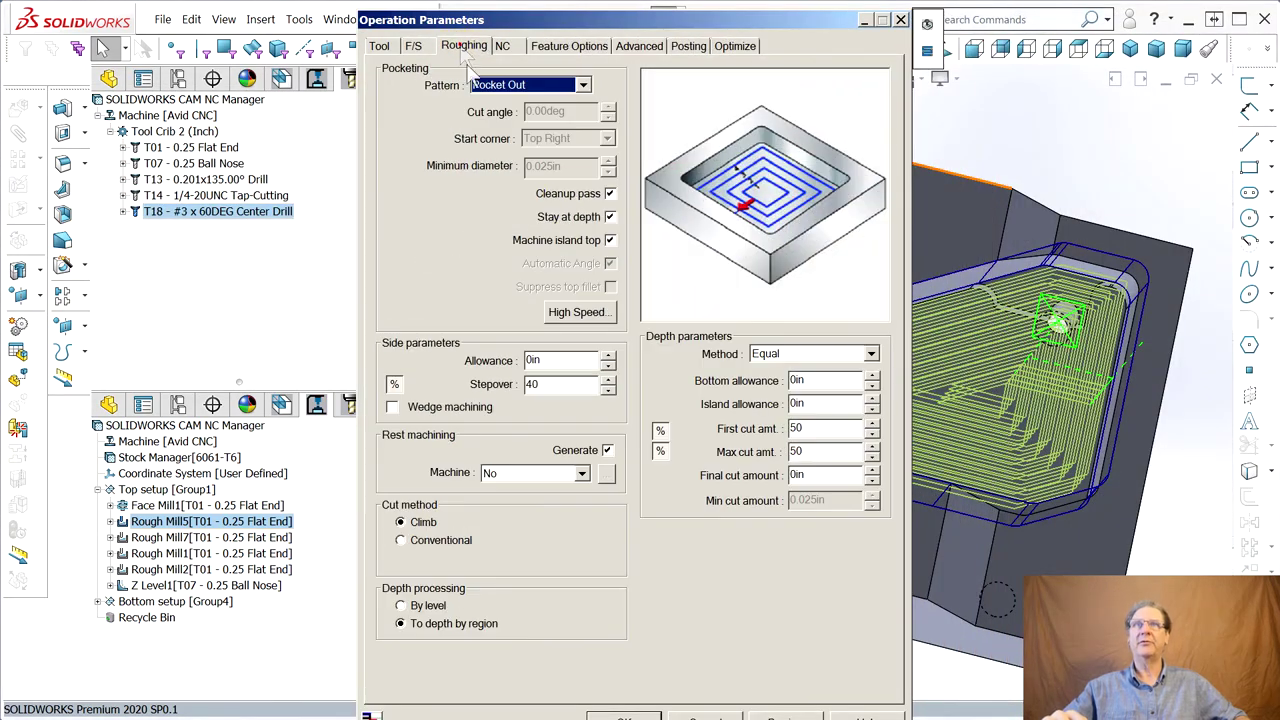
{"action": "left_click", "coordinate": [660, 430]}
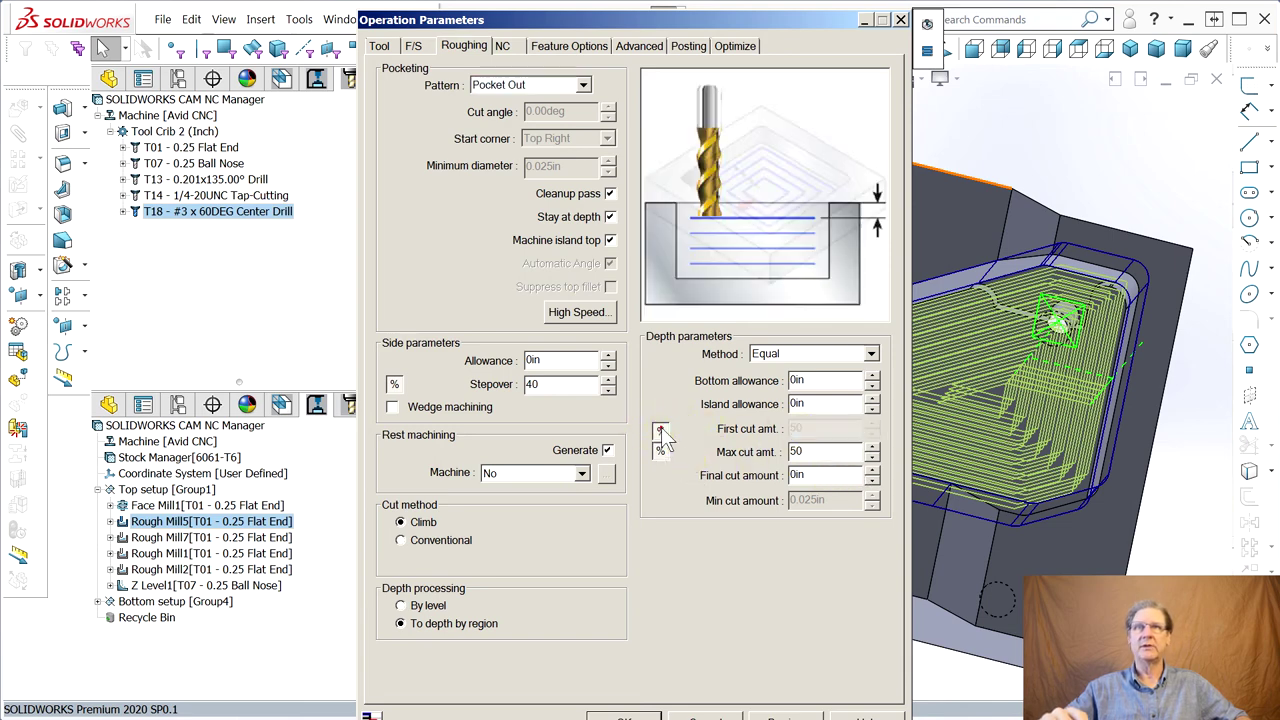
{"action": "left_click", "coordinate": [660, 451]}
{"action": "left_click", "coordinate": [803, 430]}
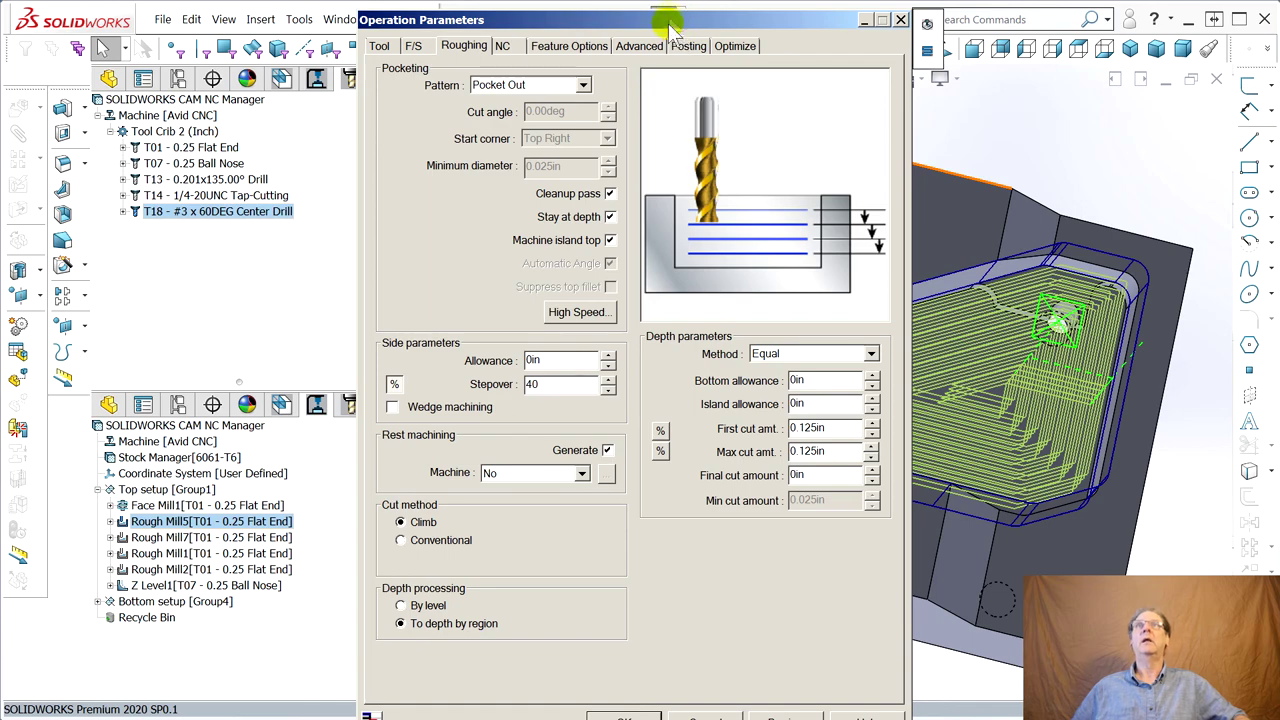
Accept the roughing changes and inspect Rough Mill5's Pocket Out toolpath with its statistics.
{"action": "left_click_drag", "start_coordinate": [670, 22], "coordinate": [750, 32]}
{"action": "key", "text": "Escape"}
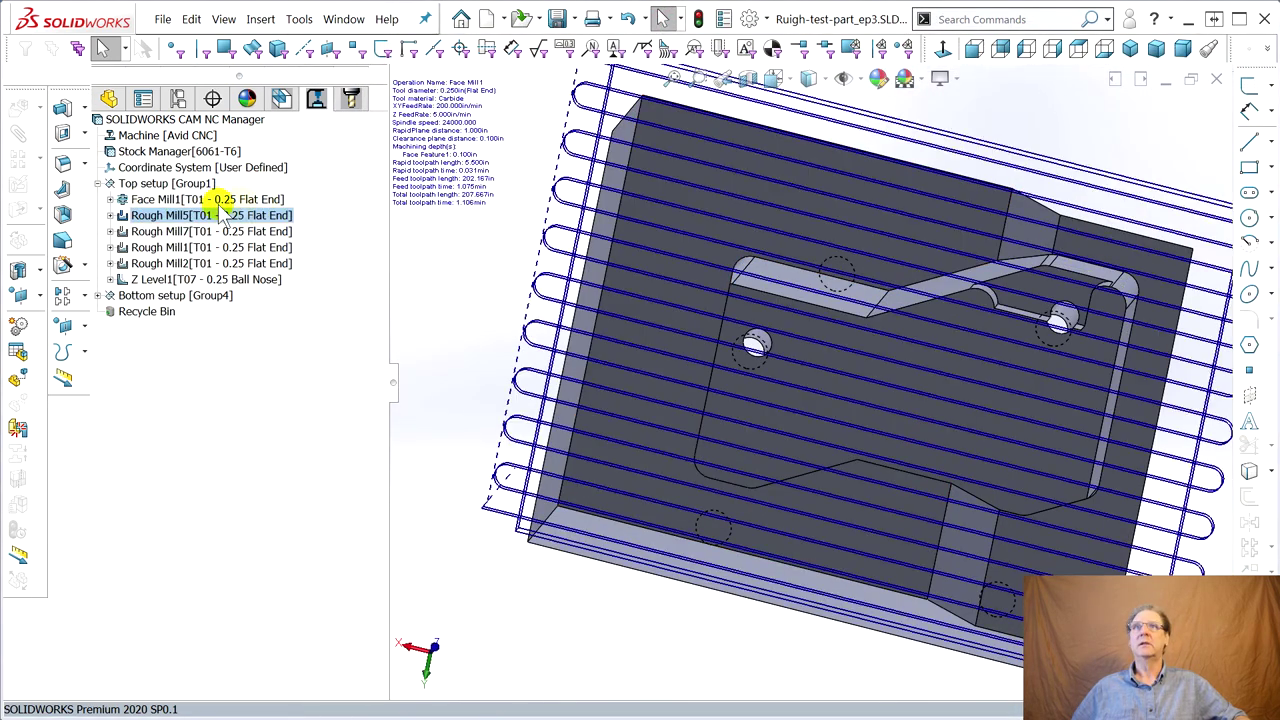
{"action": "left_click", "coordinate": [190, 215]}
{"action": "middle_click_drag", "start_coordinate": [435, 312], "coordinate": [810, 530]}
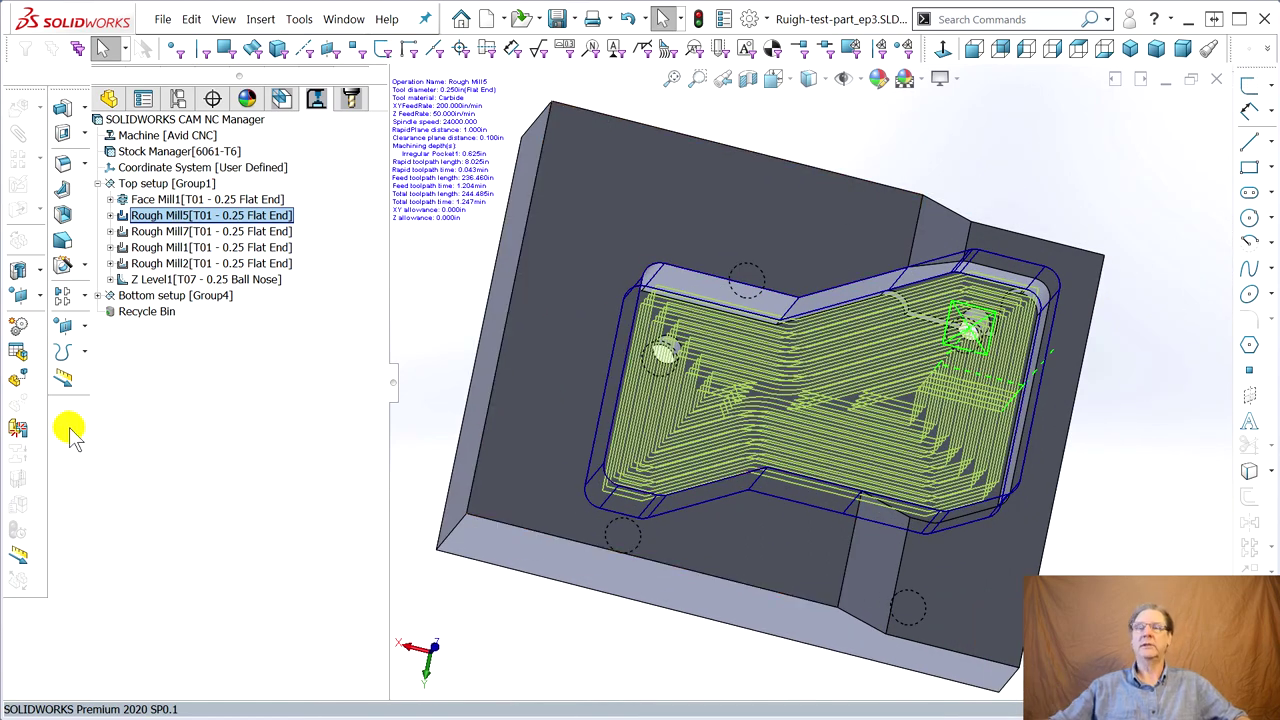